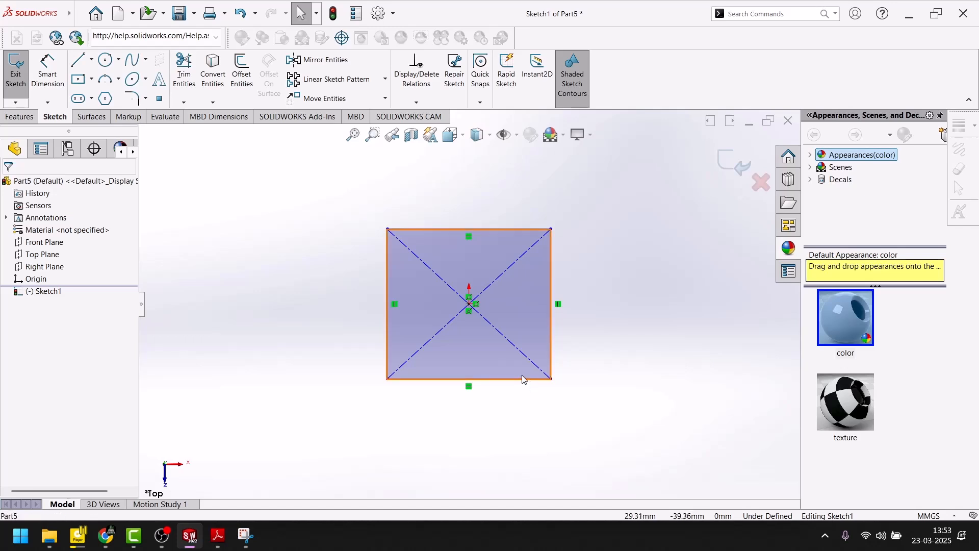
Step: Make the rectangle's lower and right edges equal so the centre rectangle is a square
left_click(524, 398)
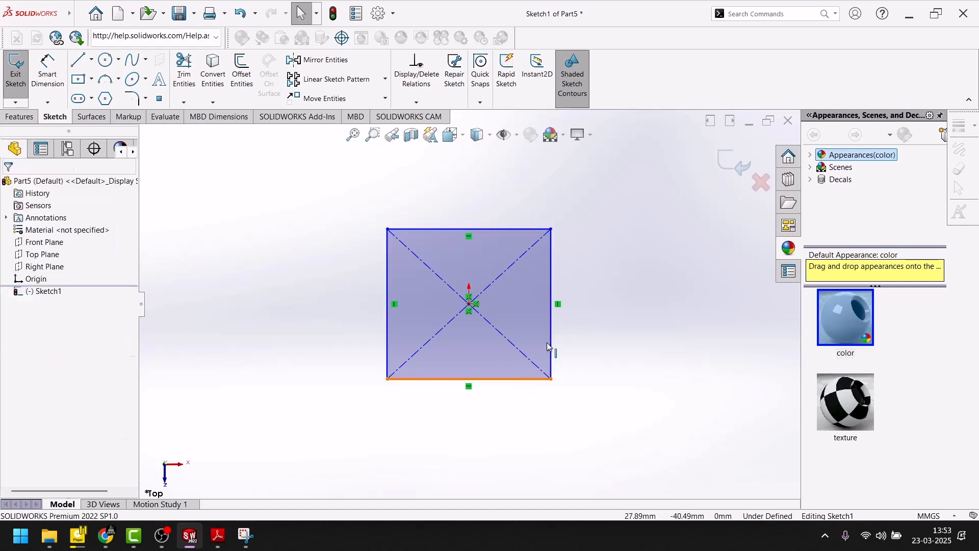
left_click(532, 379)
left_click(552, 337, "ctrl")
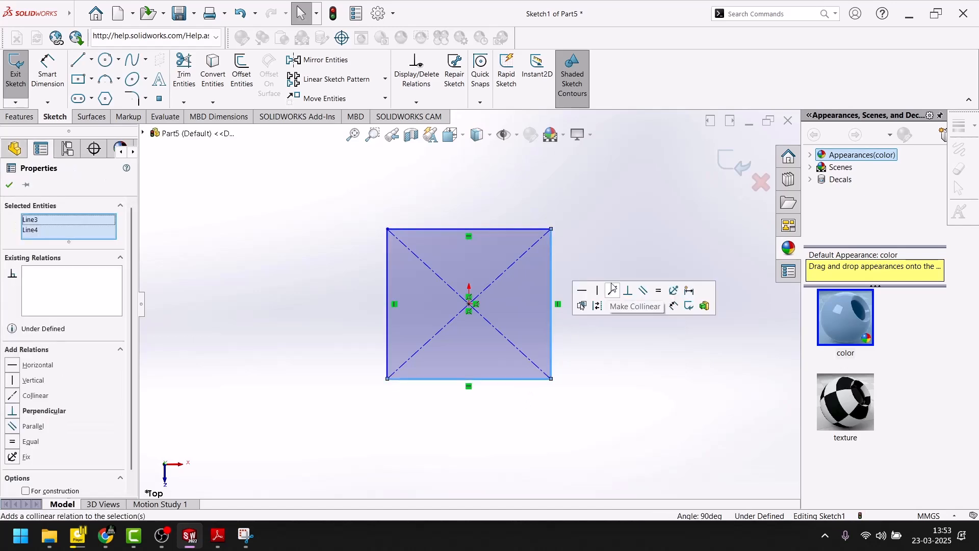
left_click(658, 291)
Step: Switch to Adobe Reader and examine the plate's overall dimensions in the exercise drawing, then return to SOLIDWORKS
left_click(64, 83)
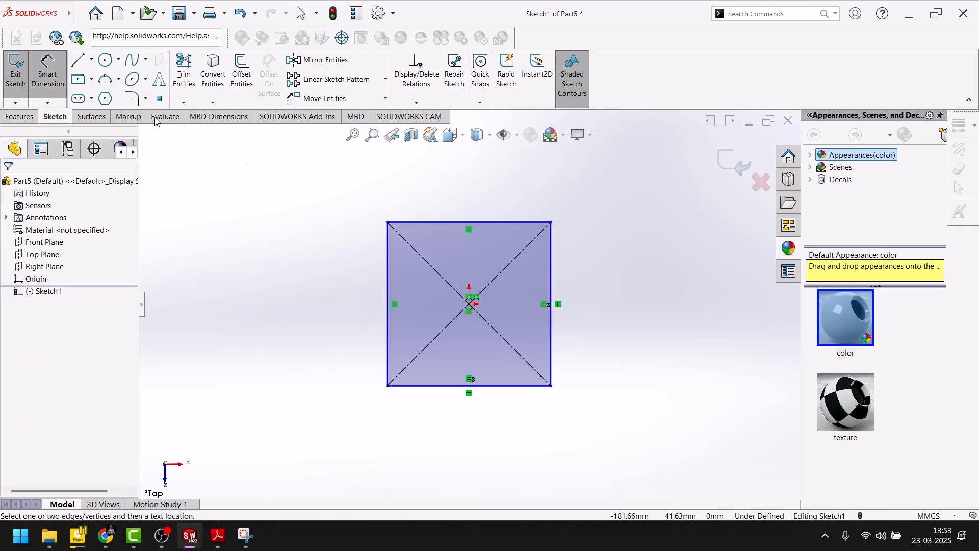
left_click(217, 535)
scroll(342, 347, "down", 10)
scroll(341, 347, "up", 5)
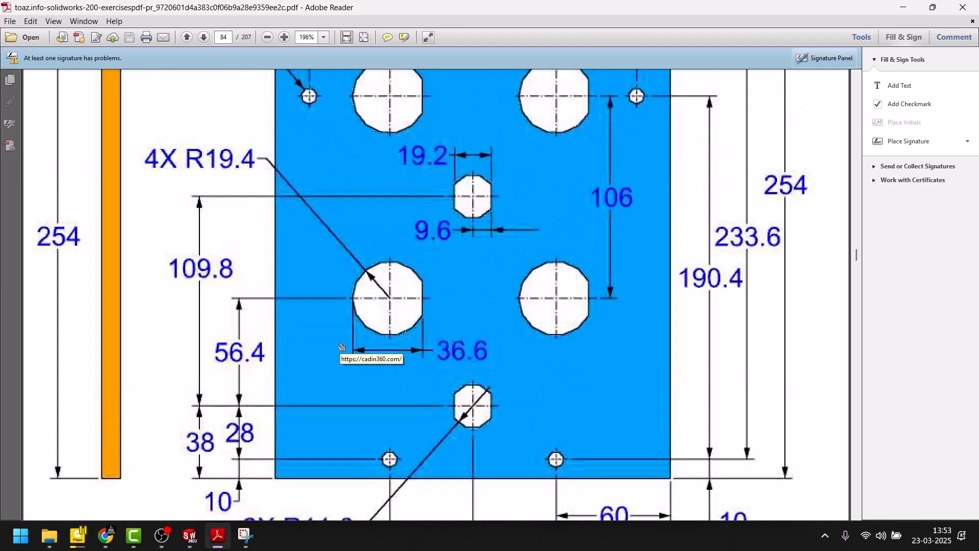
scroll(342, 347, "down", 4)
scroll(341, 347, "up", 4)
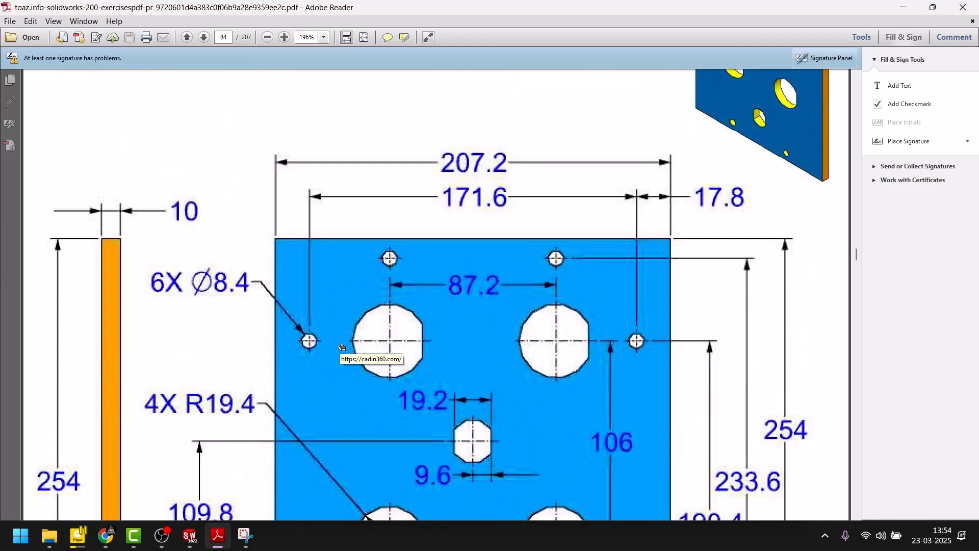
scroll(341, 347, "down", 3)
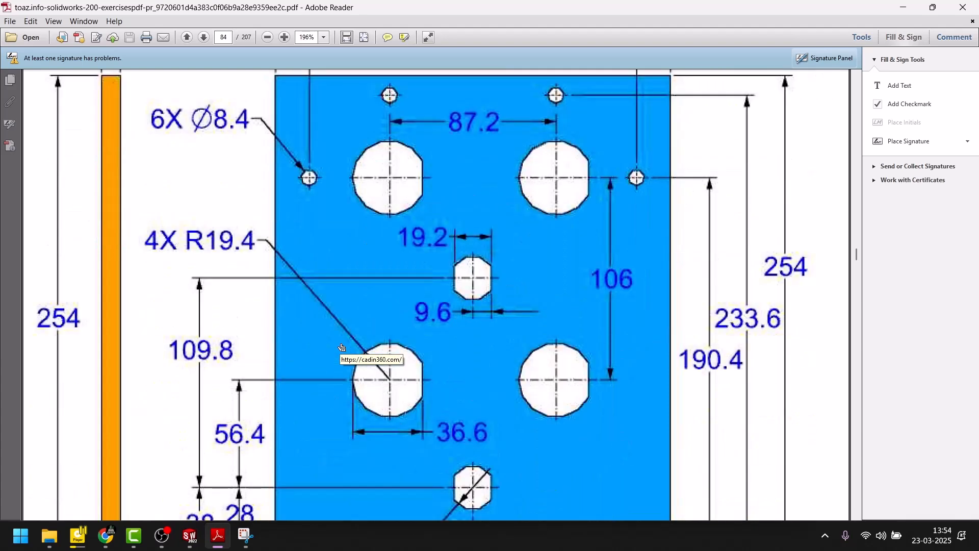
scroll(342, 348, "up", 2)
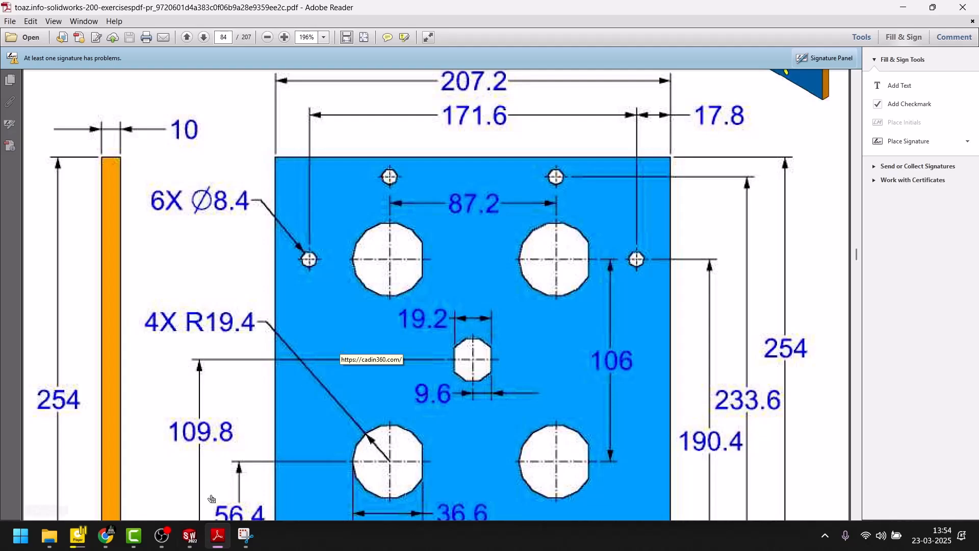
left_click(218, 542)
left_click(219, 543)
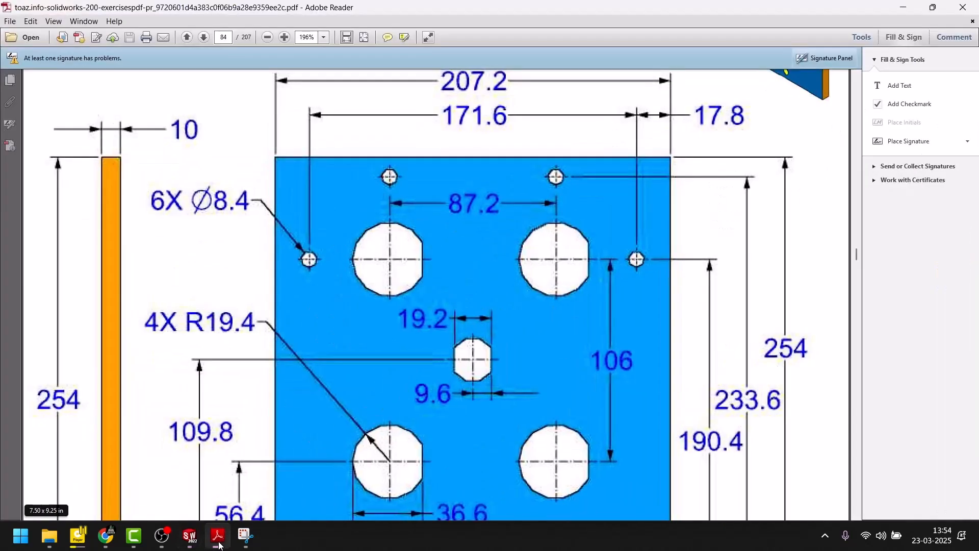
left_click(218, 544)
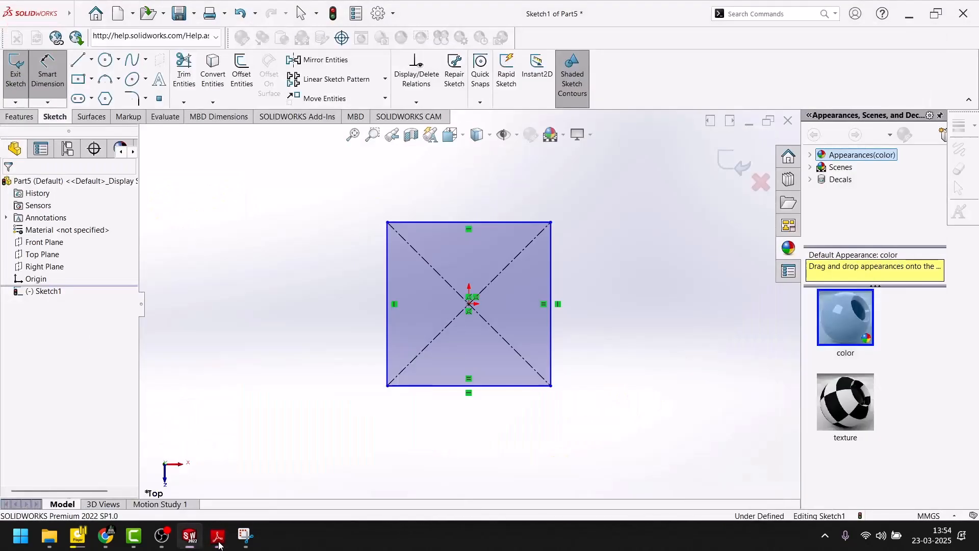
Step: Dimension the square's upper edge to 254 mm
left_click(445, 222)
left_click(447, 190)
type("25")
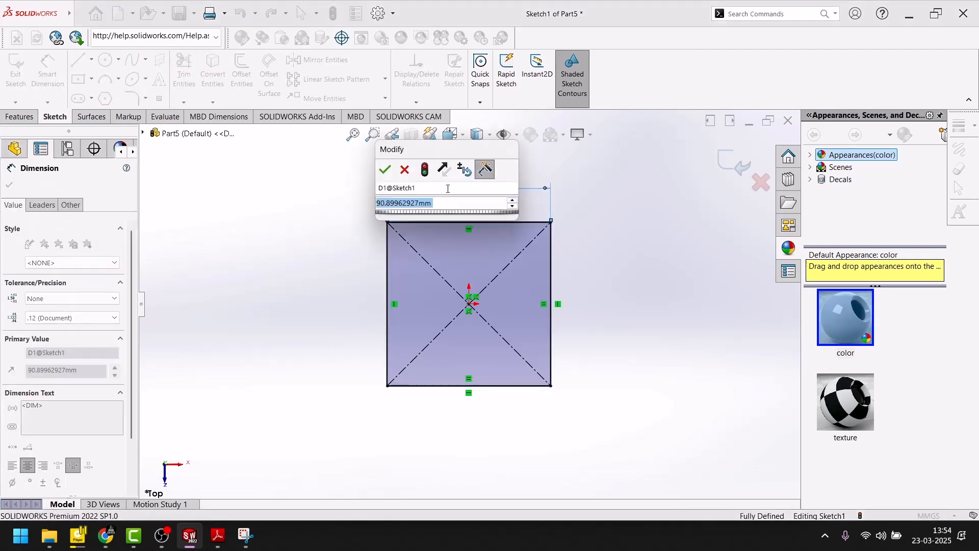
type("4")
key("Return")
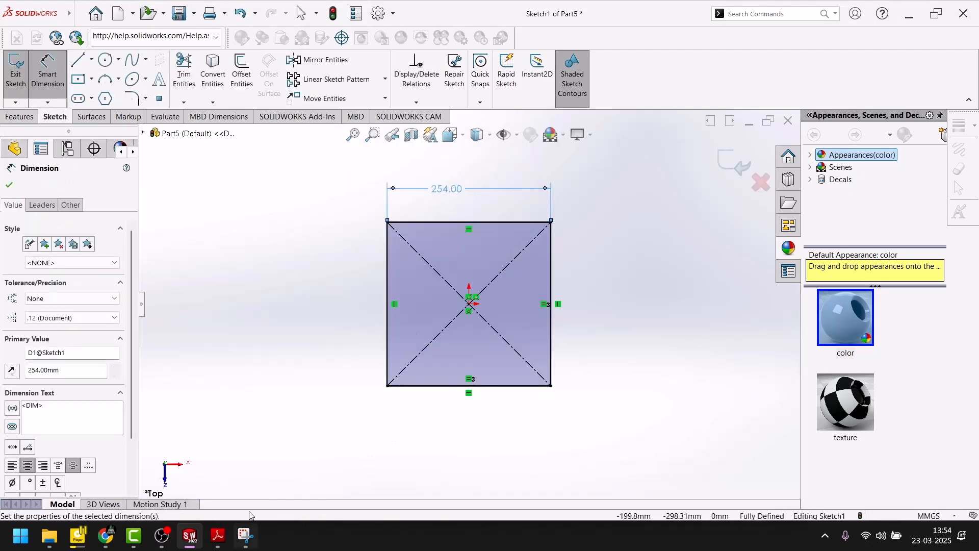
Step: Switch to Adobe Reader, examine the hole sizes and spacings in the Exercise-79 drawing, and return to SOLIDWORKS
left_click(218, 540)
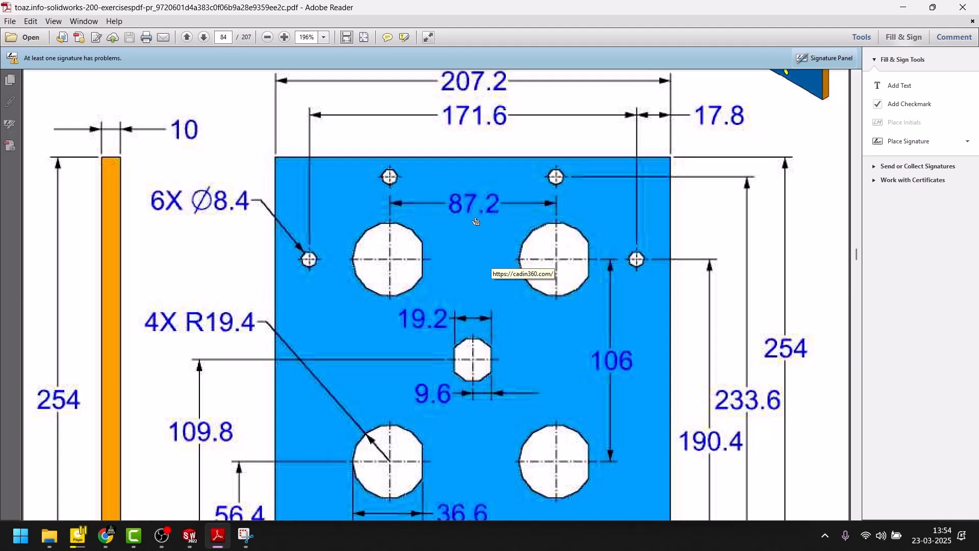
scroll(508, 262, "up", 3)
scroll(745, 219, "down", 3)
scroll(746, 220, "up", 3)
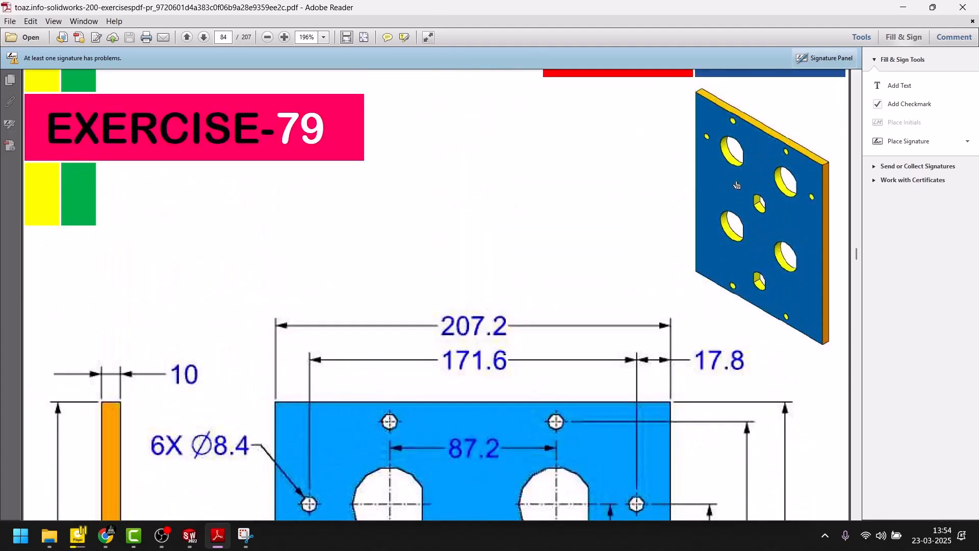
scroll(545, 359, "up", 2)
scroll(544, 359, "down", 4)
scroll(552, 357, "down", 6)
scroll(552, 353, "up", 1)
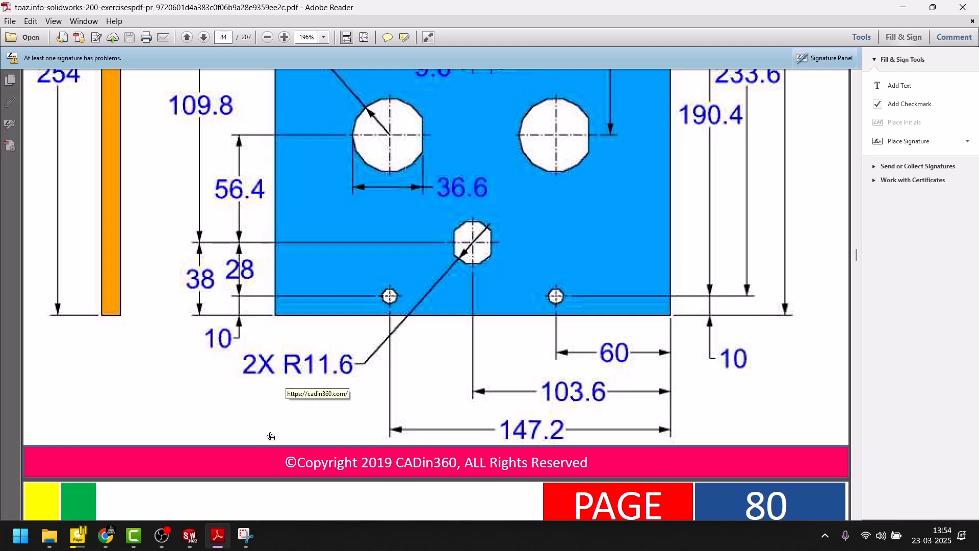
scroll(271, 442, "up", 3)
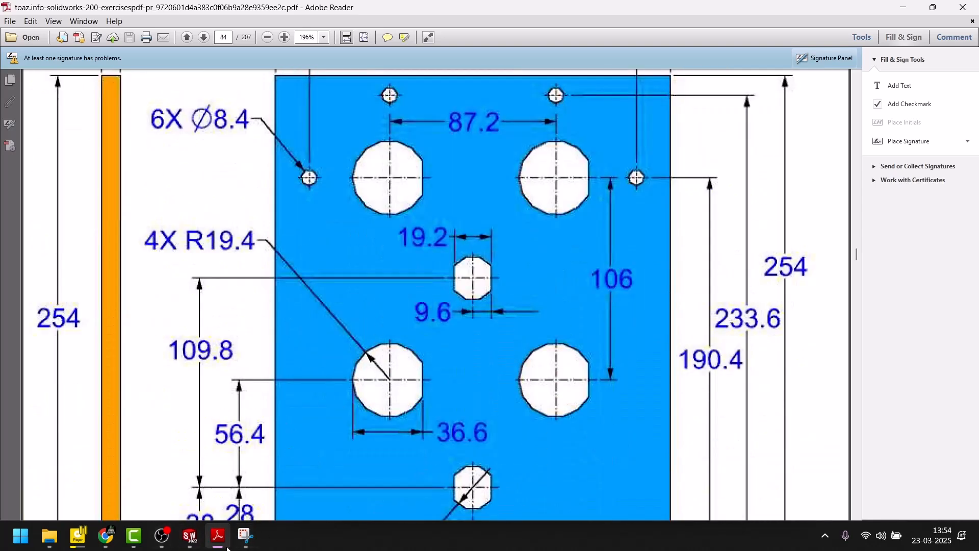
left_click(223, 546)
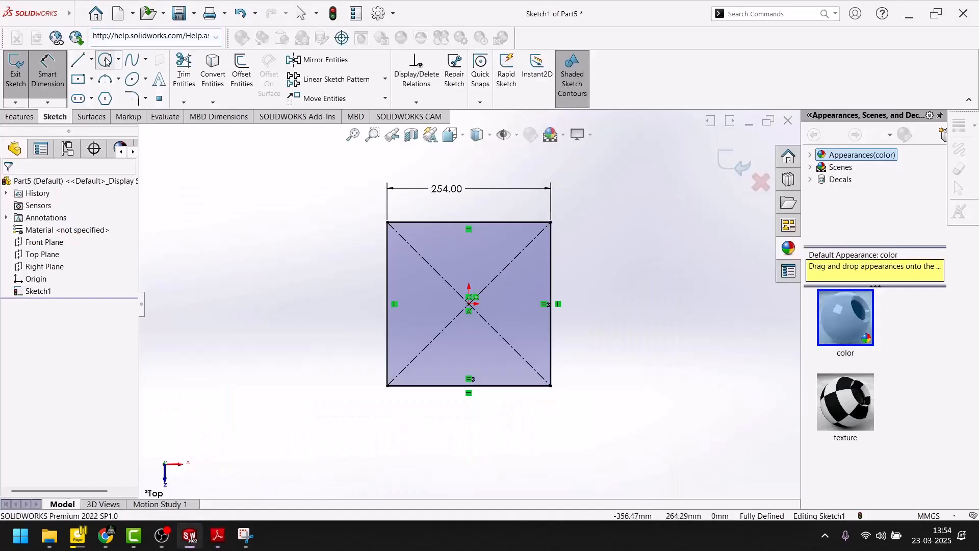
Step: Sketch a vertical centerline about 349 mm long left of the origin, extending past the square's upper and lower edges
left_click(105, 61)
left_click(91, 59)
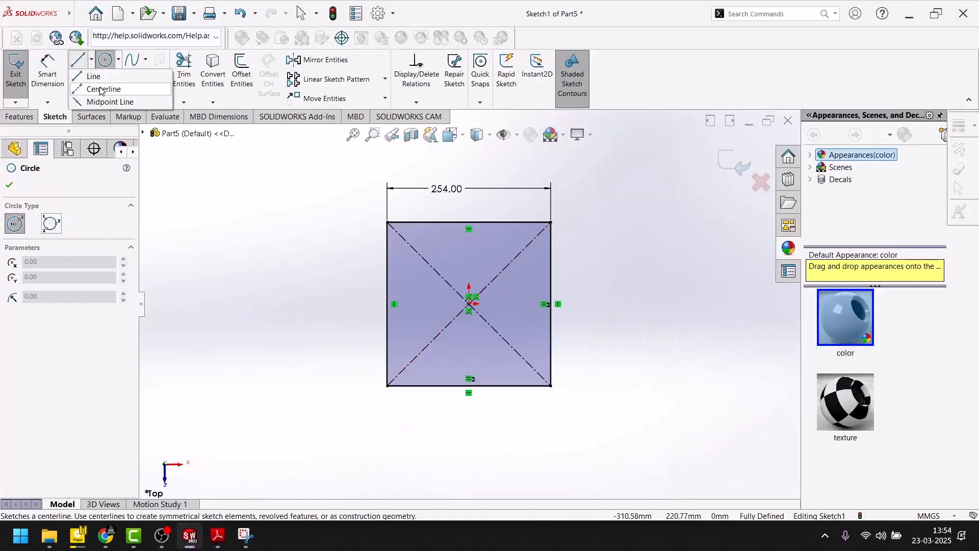
left_click(101, 89)
scroll(433, 183, "down", 3)
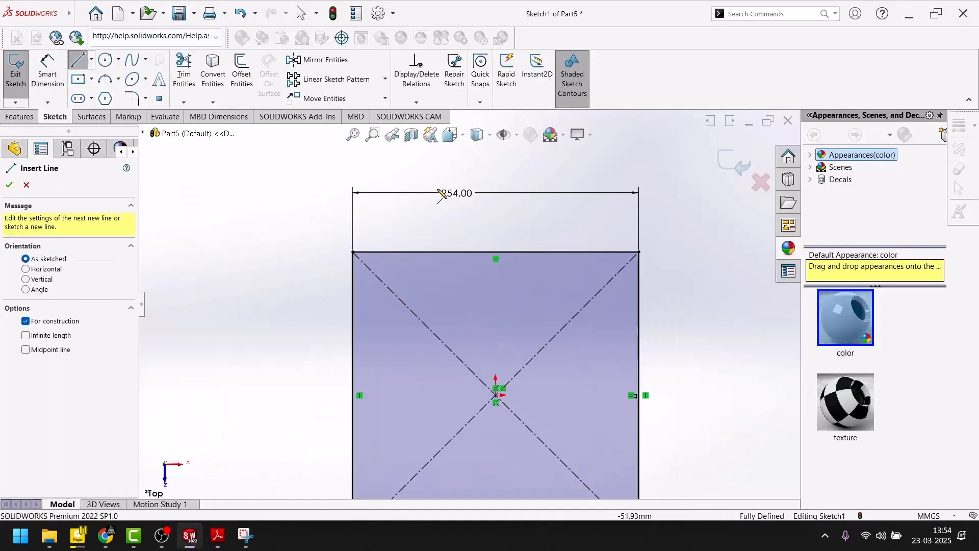
left_click(422, 165)
scroll(469, 305, "up", 2)
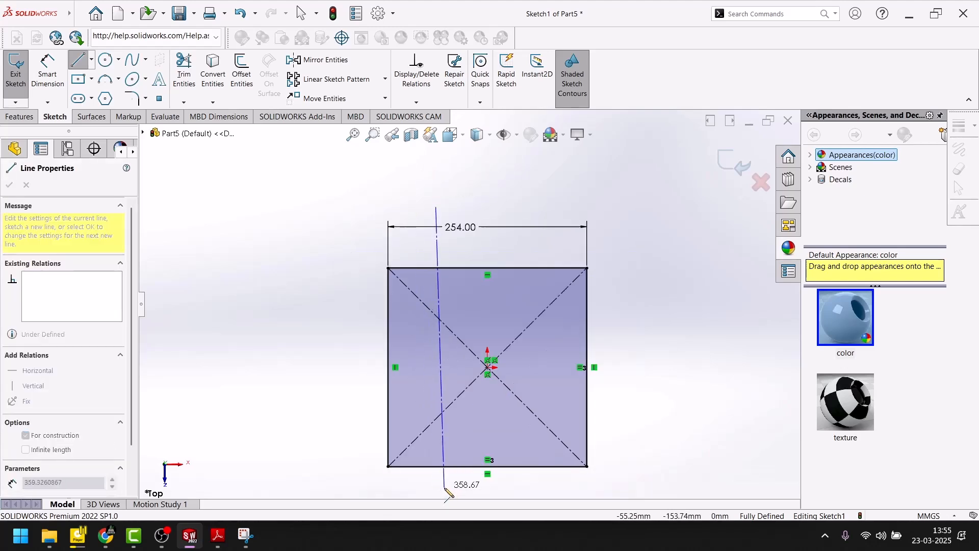
left_click(436, 480)
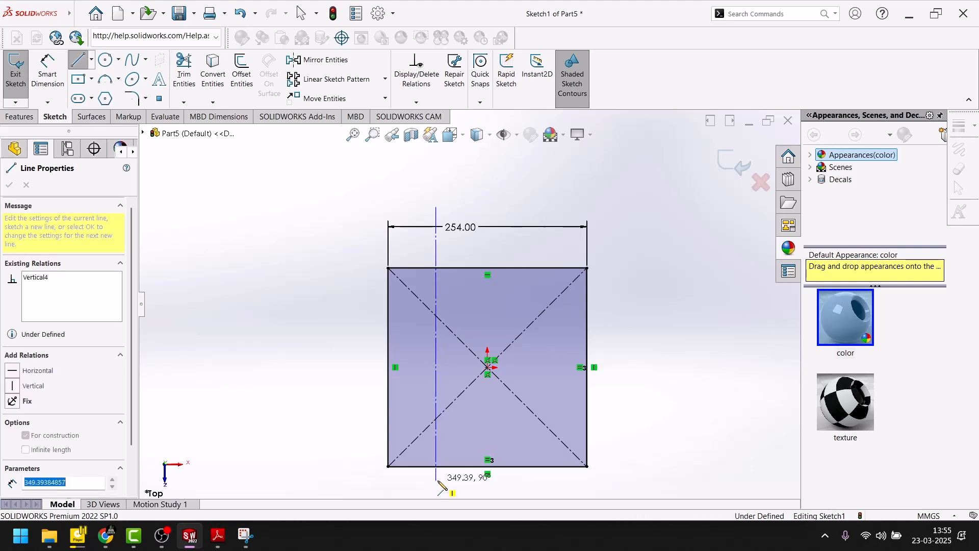
key("Escape")
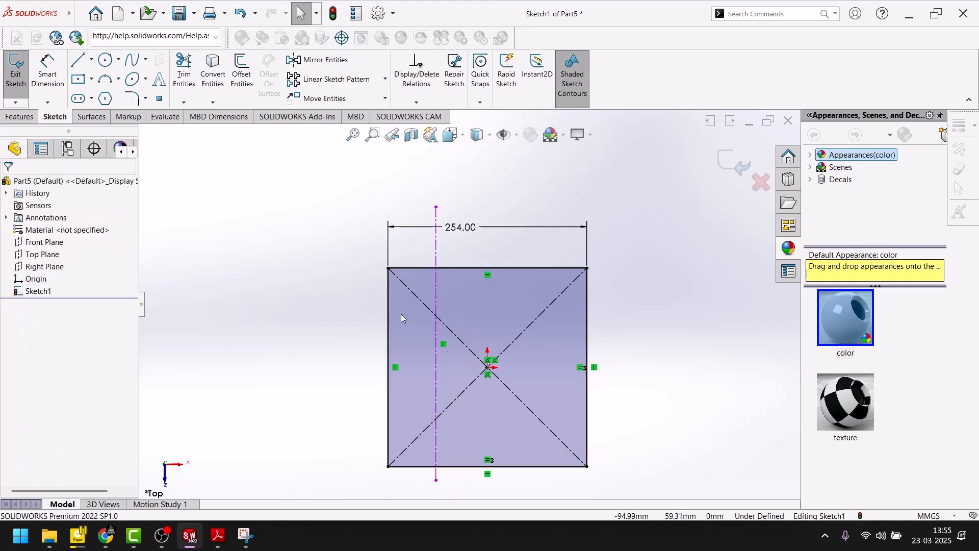
Step: Sketch a vertical centerline about 205 mm long from the origin upward past the square's upper edge
left_click(92, 60)
left_click(97, 90)
left_click(488, 368)
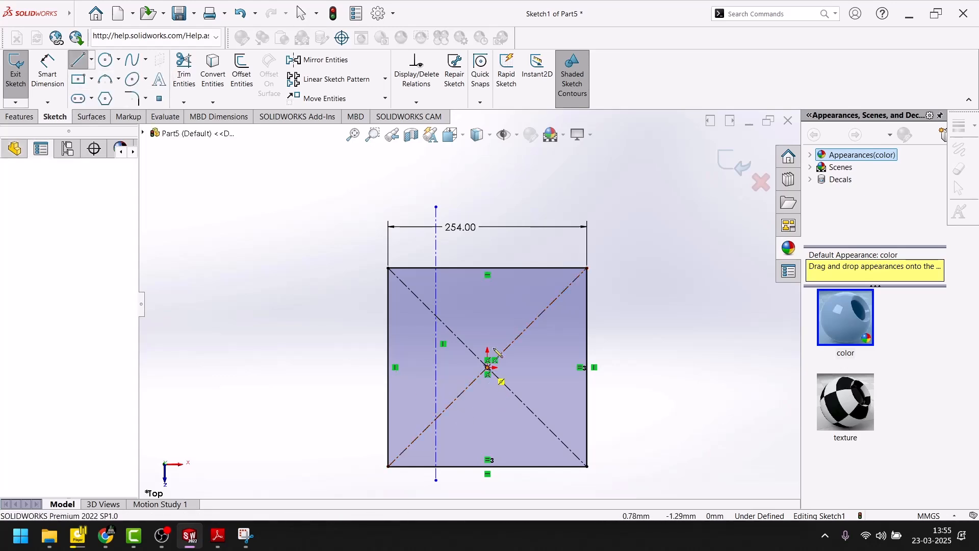
left_click(488, 207)
key("Escape")
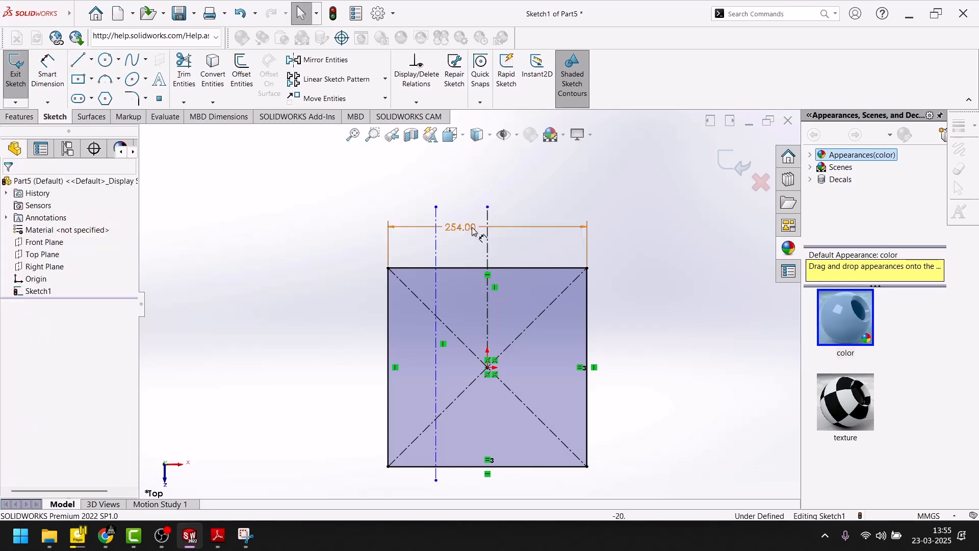
Step: Mirror the left vertical centerline about the centerline through the origin, keeping the original
left_click(436, 217)
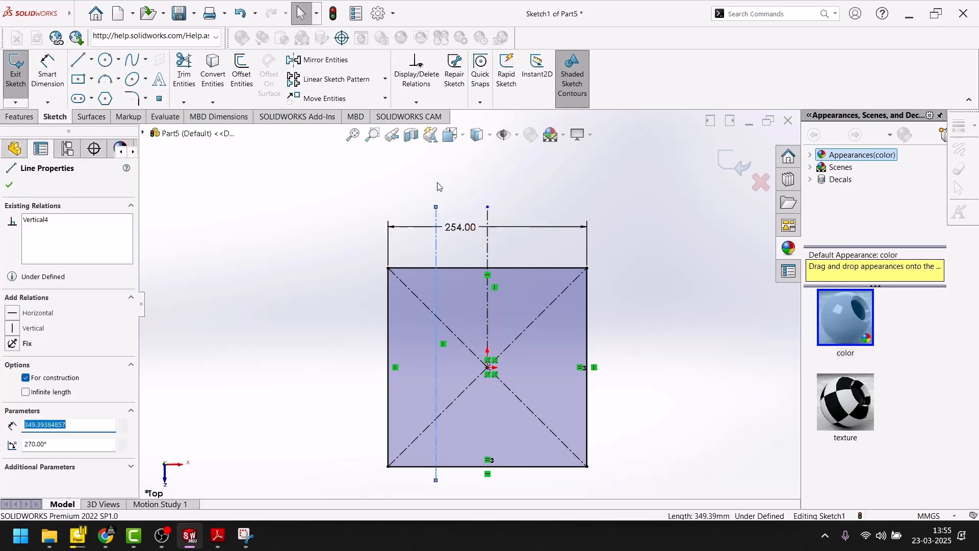
left_click(325, 60)
left_click(89, 337)
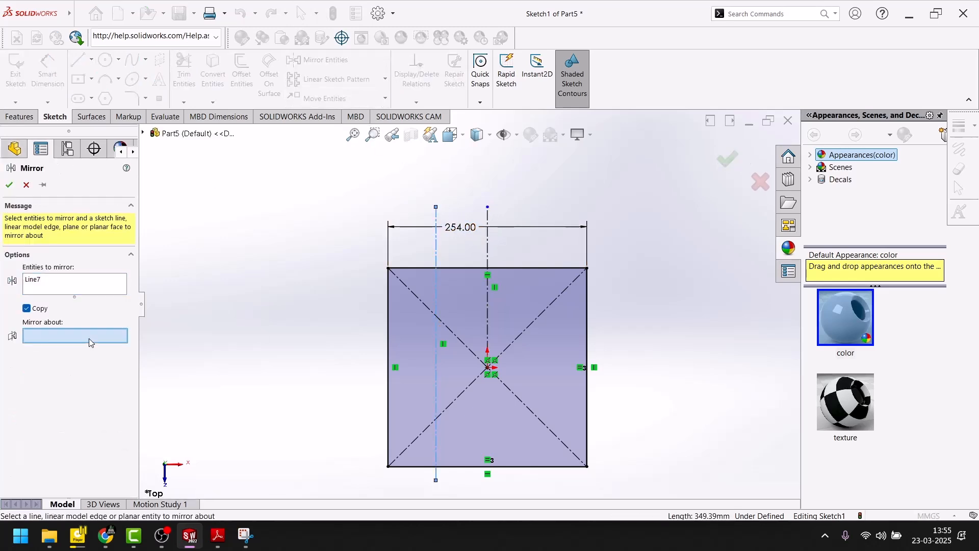
left_click(488, 244)
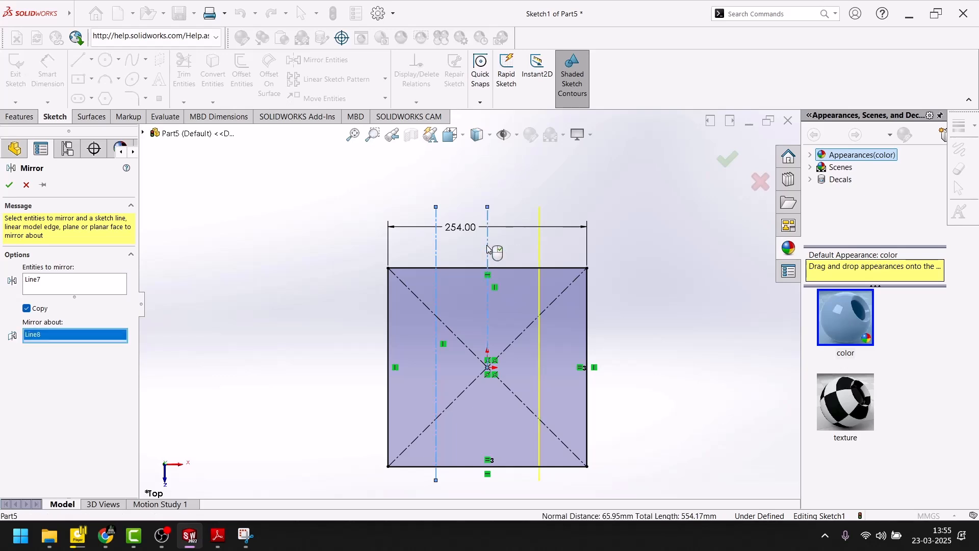
left_click(8, 184)
Step: Dimension the spacing between the two outer vertical centerlines to 87.2 mm, checking the value in the Adobe Reader drawing
left_click(47, 69)
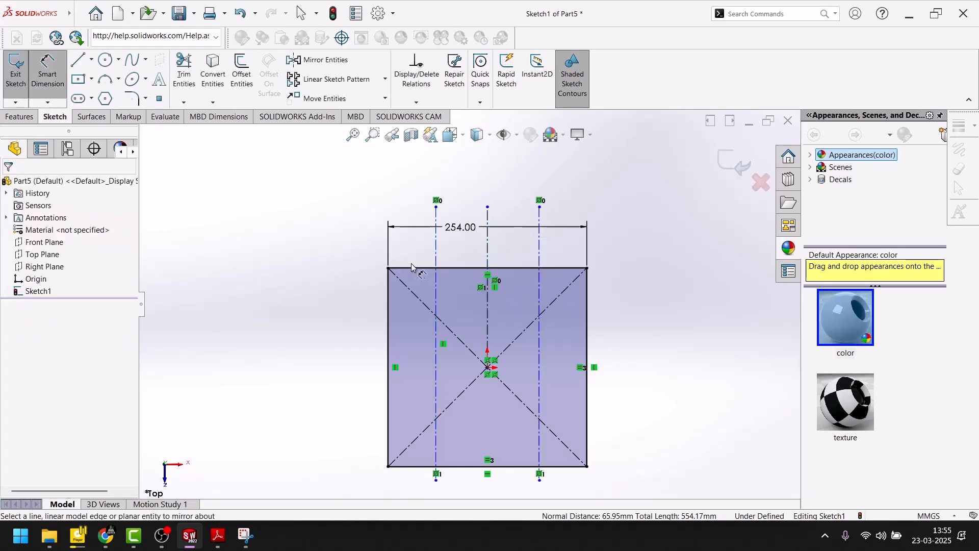
left_click(437, 250)
left_click(537, 244)
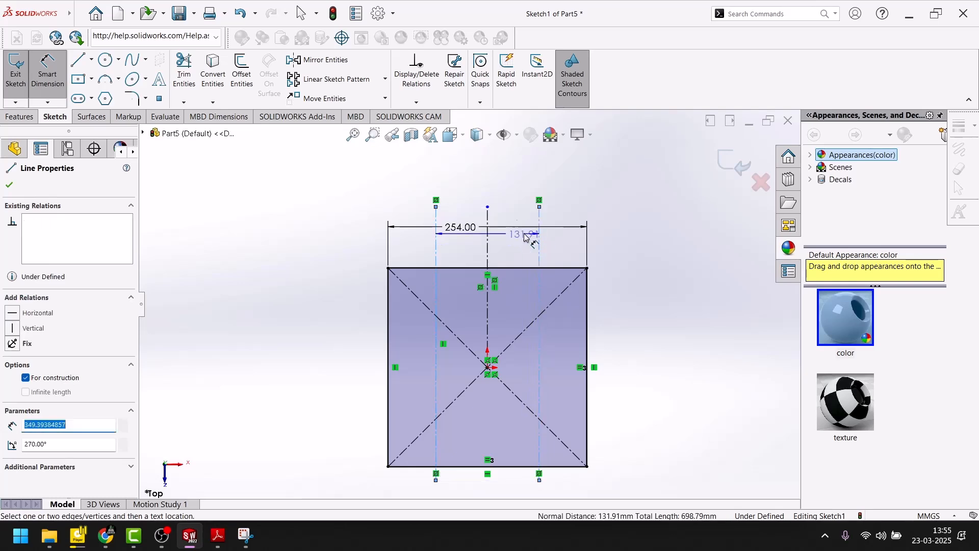
left_click(219, 545)
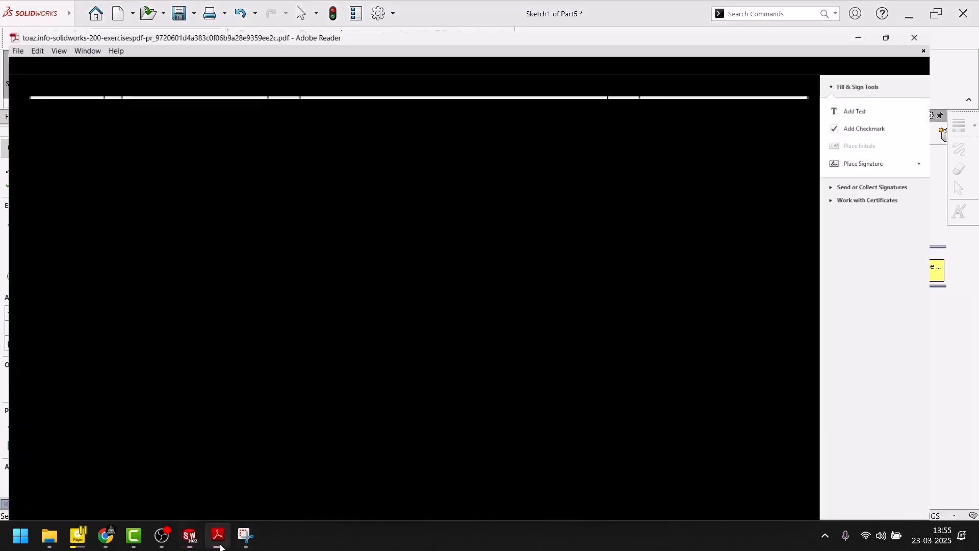
left_click(189, 535)
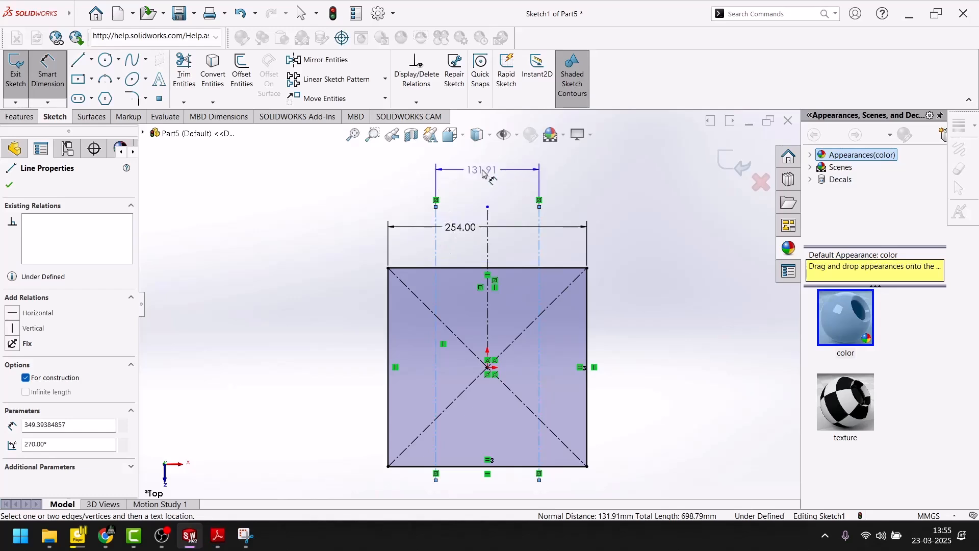
left_click(483, 173)
type("87.2")
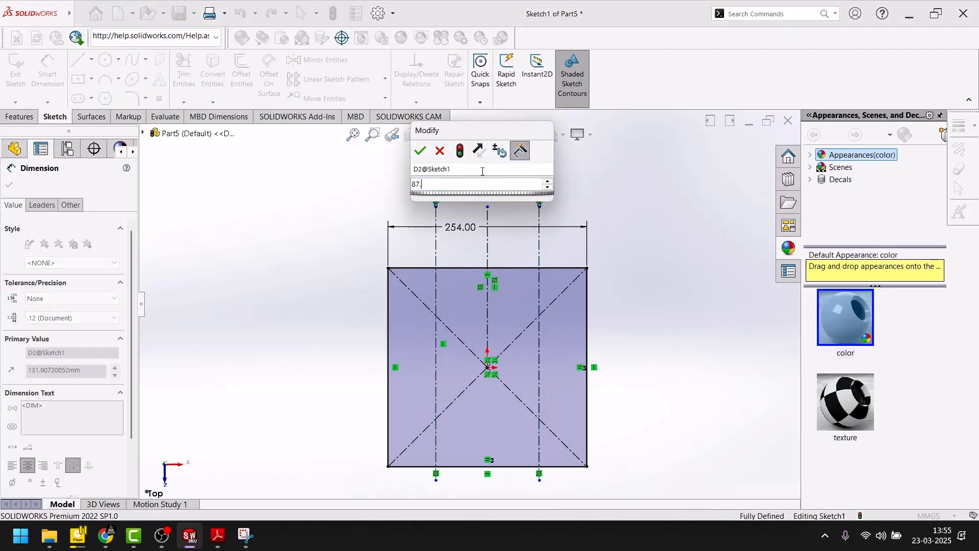
key("Return")
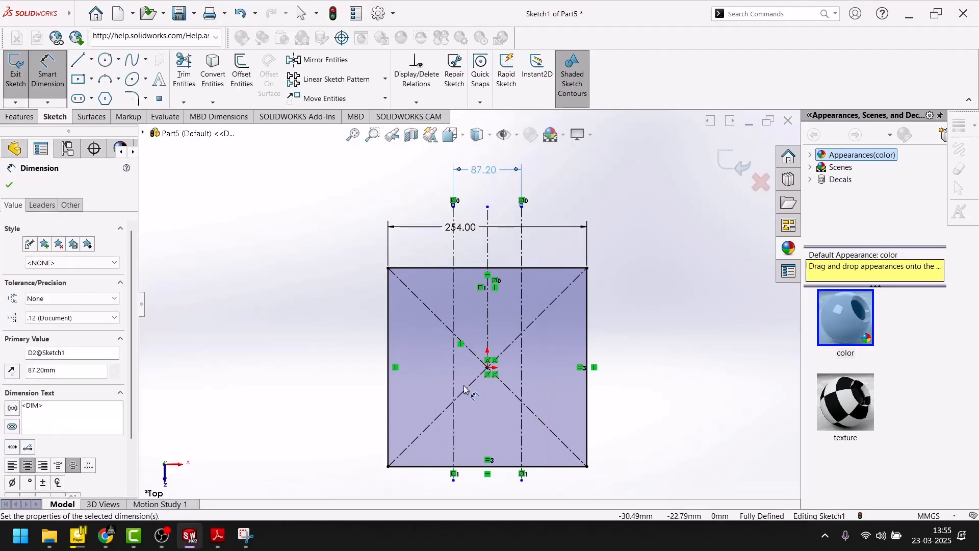
Step: Check the Adobe Reader drawing, then sketch a horizontal centerline about 464 mm long above the origin, extending past both sides of the square
left_click(222, 544)
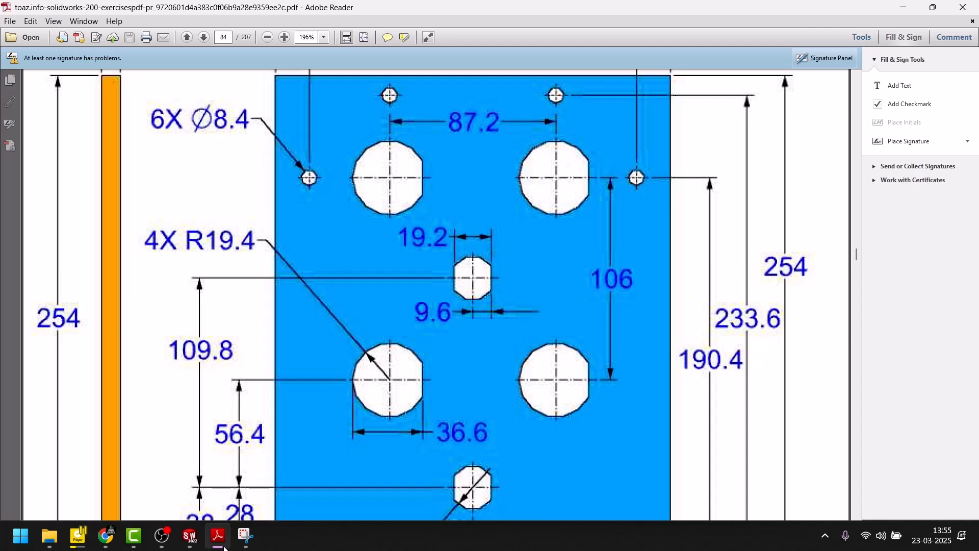
left_click(224, 545)
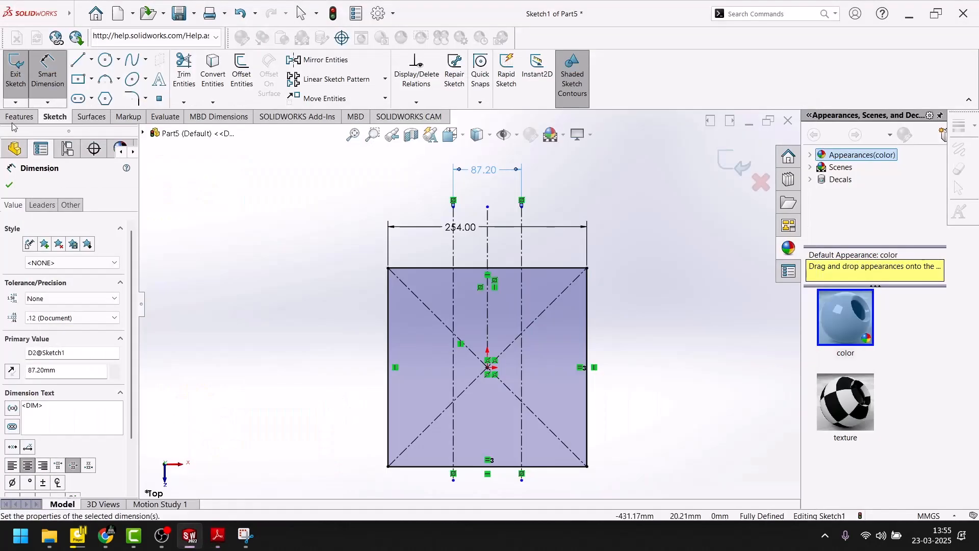
left_click(91, 60)
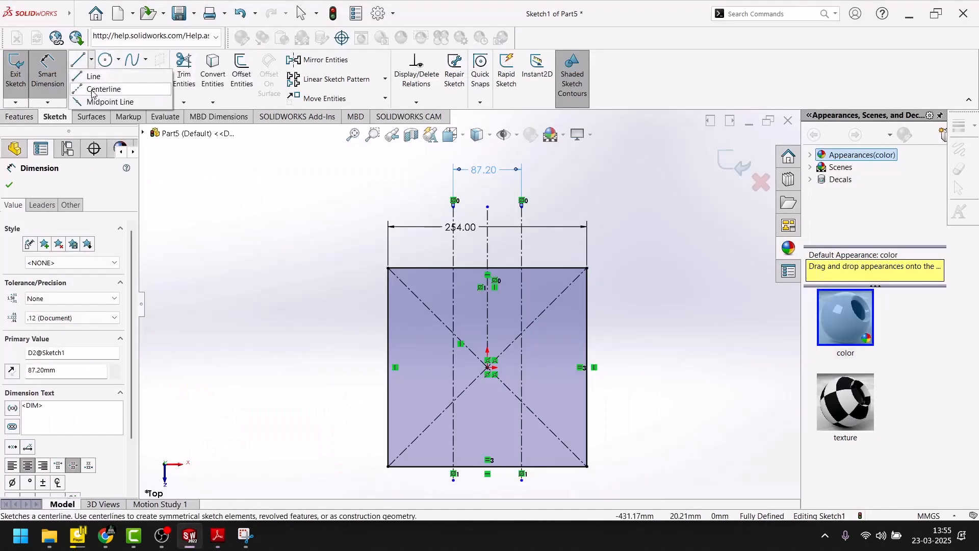
left_click(96, 89)
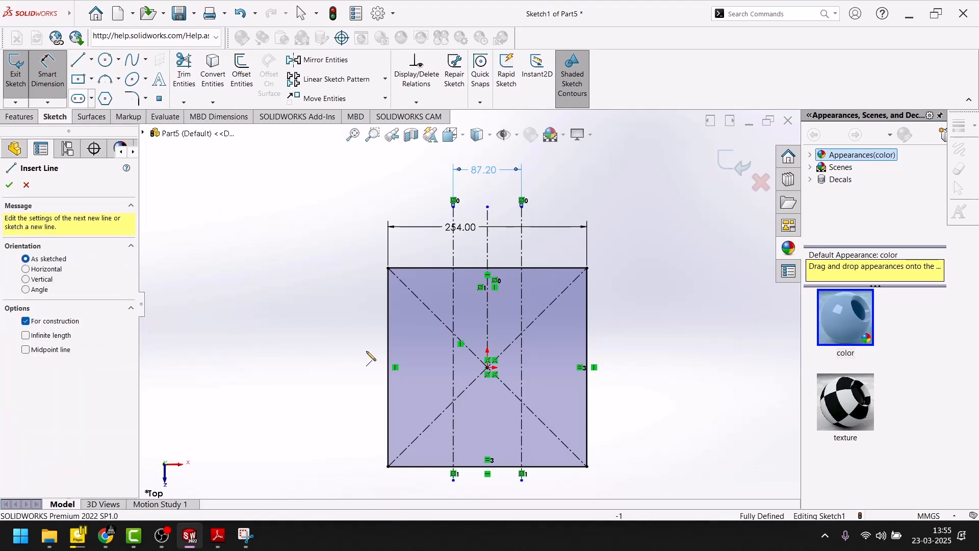
left_click(326, 304)
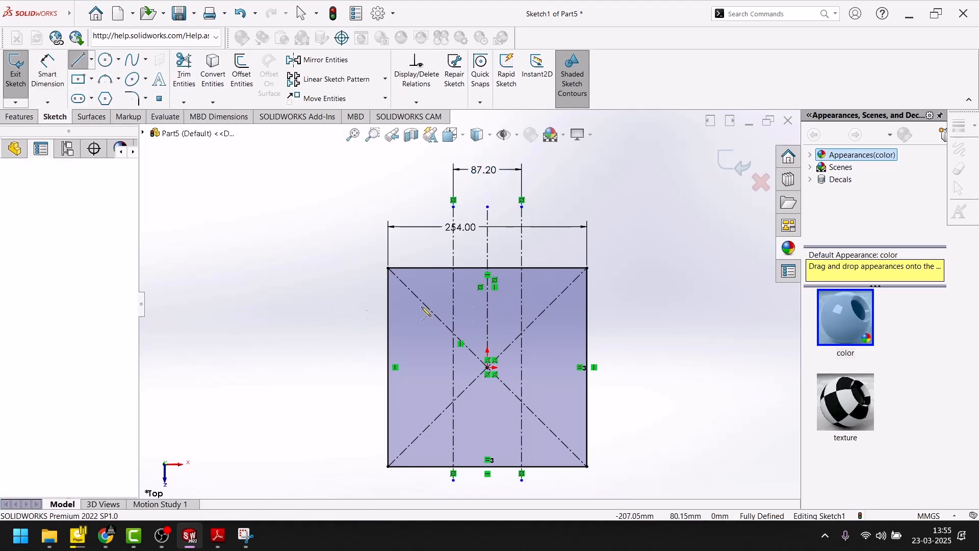
left_click(689, 303)
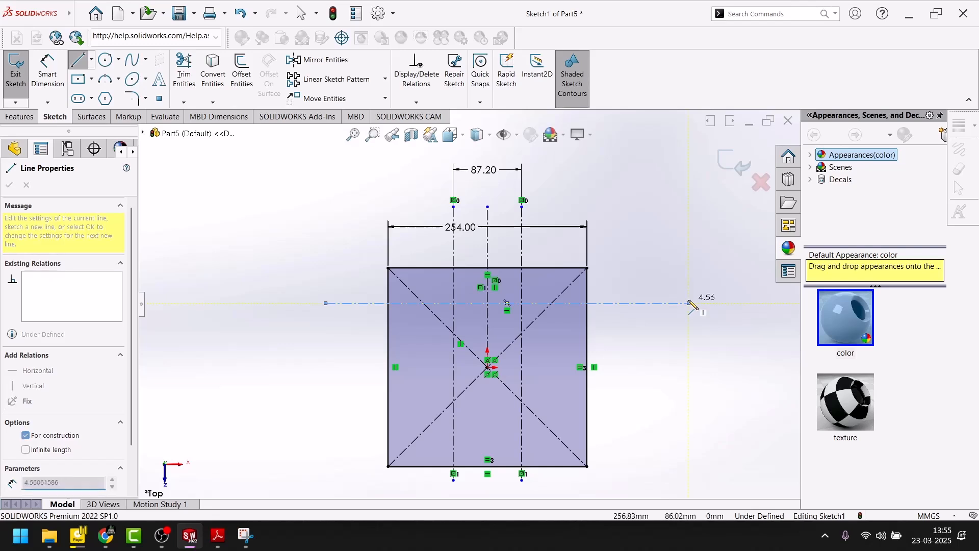
key("Escape")
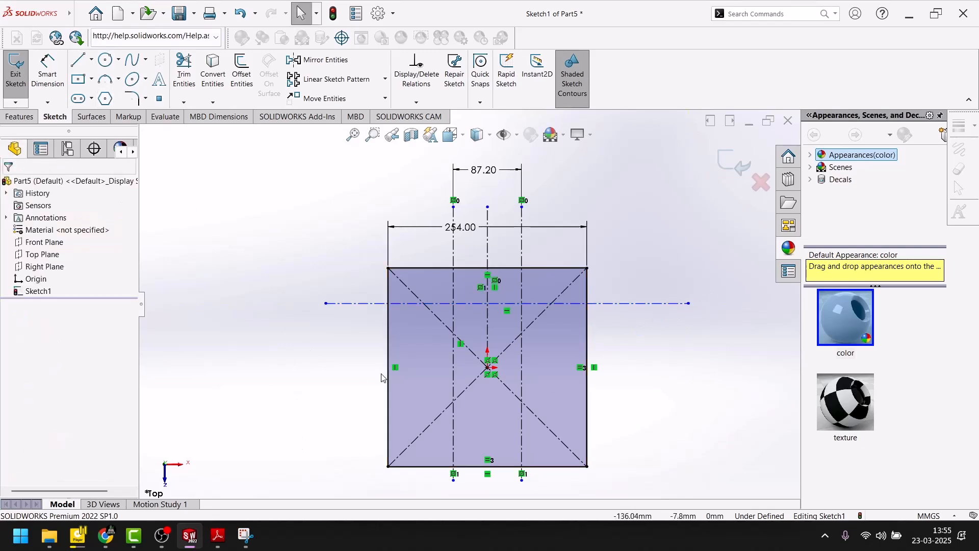
Step: Sketch a horizontal centerline about 211 mm long from the origin rightward past the square's right edge
left_click(91, 60)
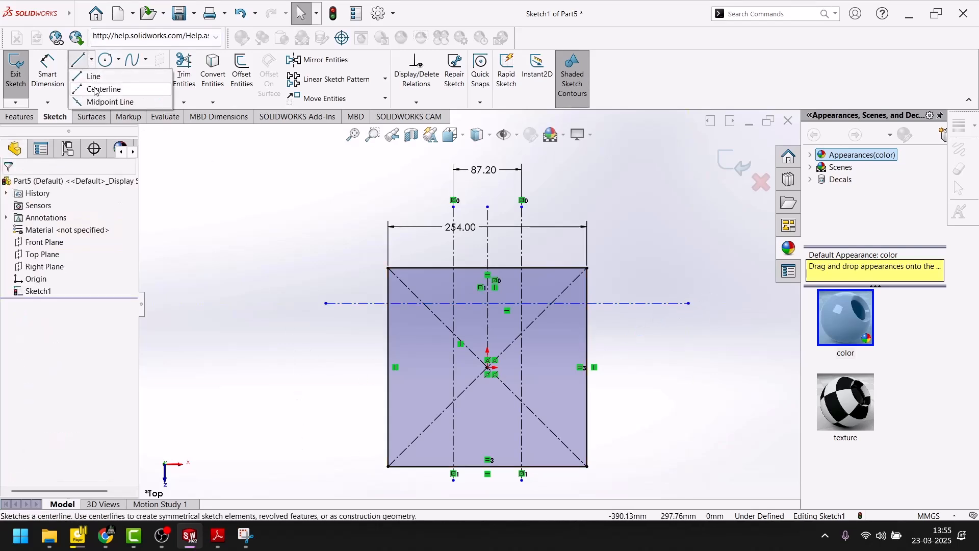
left_click(97, 88)
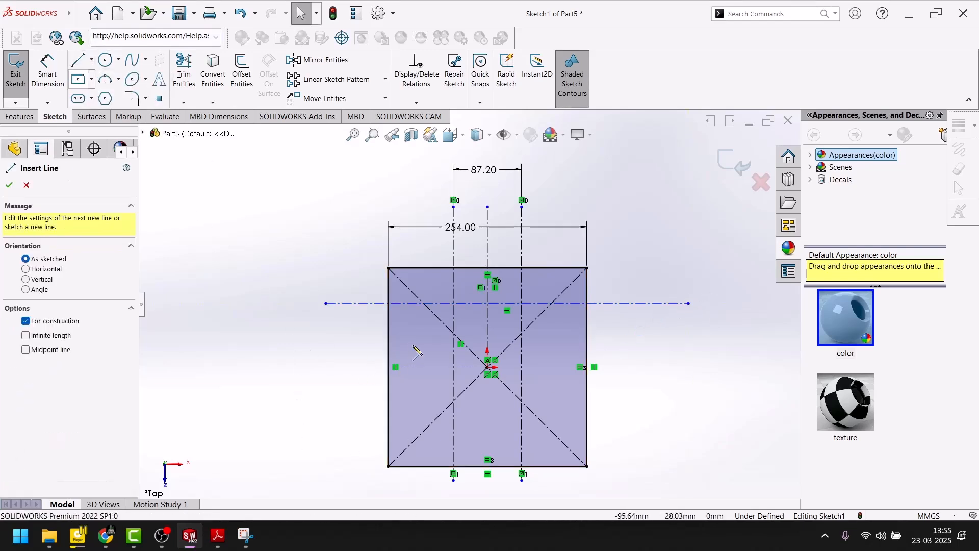
left_click(489, 367)
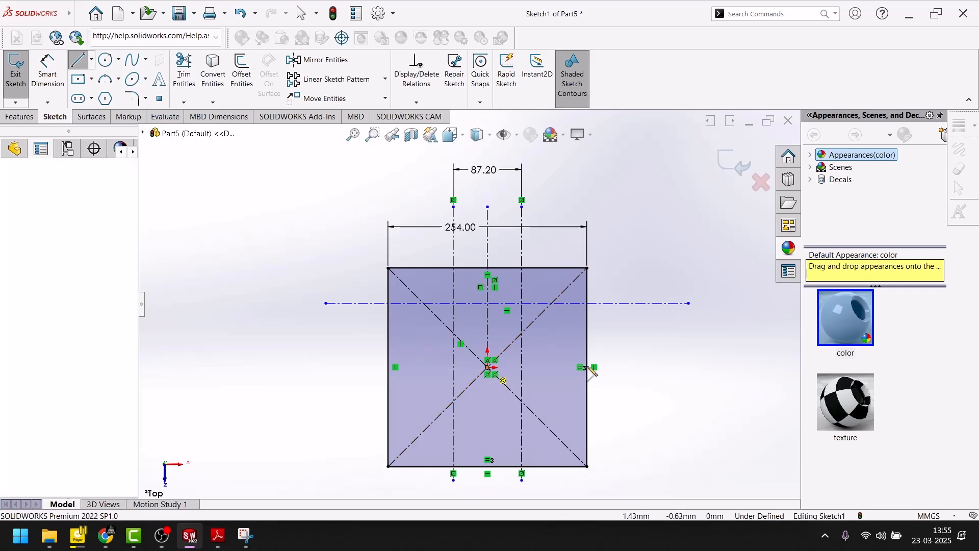
left_click(652, 366)
key("Escape")
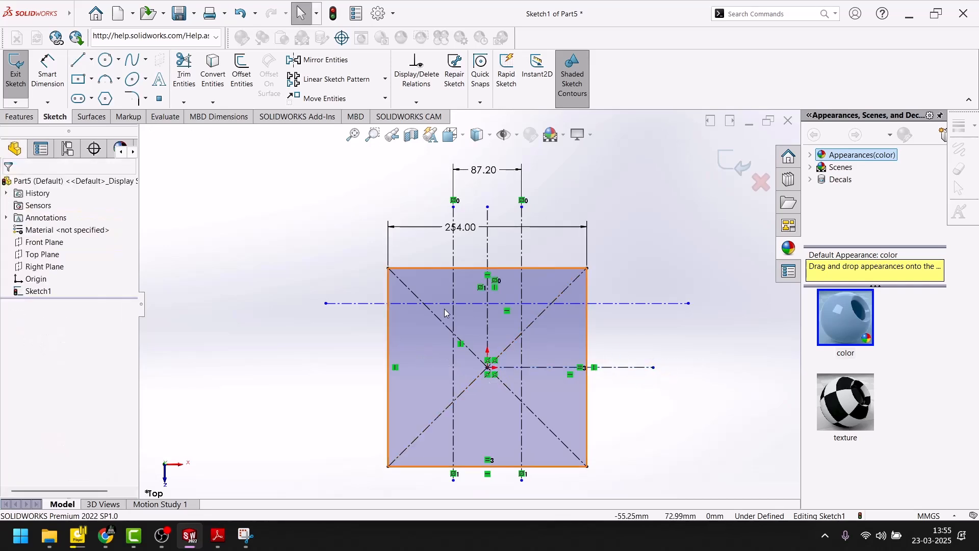
Step: Mirror the upper horizontal centerline about the horizontal centerline through the origin, keeping the original
left_click(673, 303)
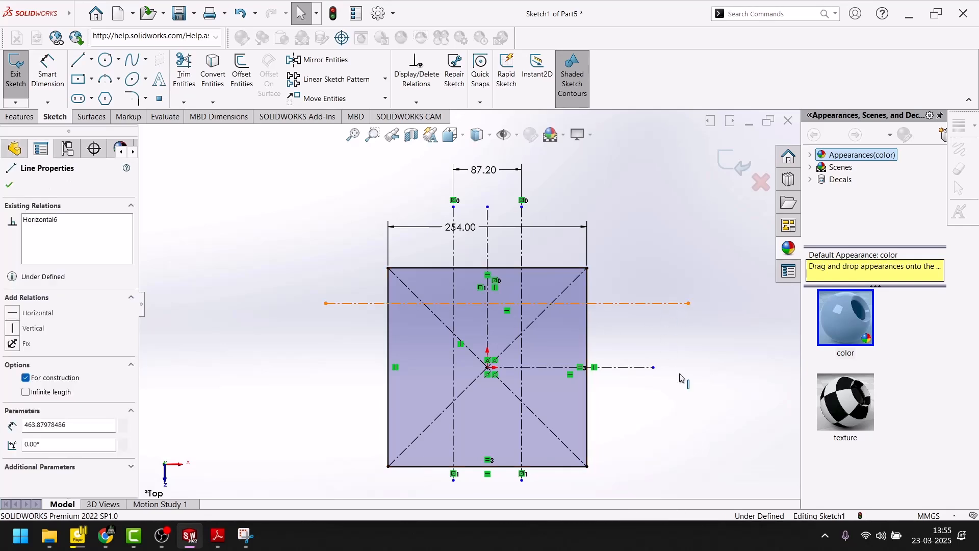
left_click(326, 64)
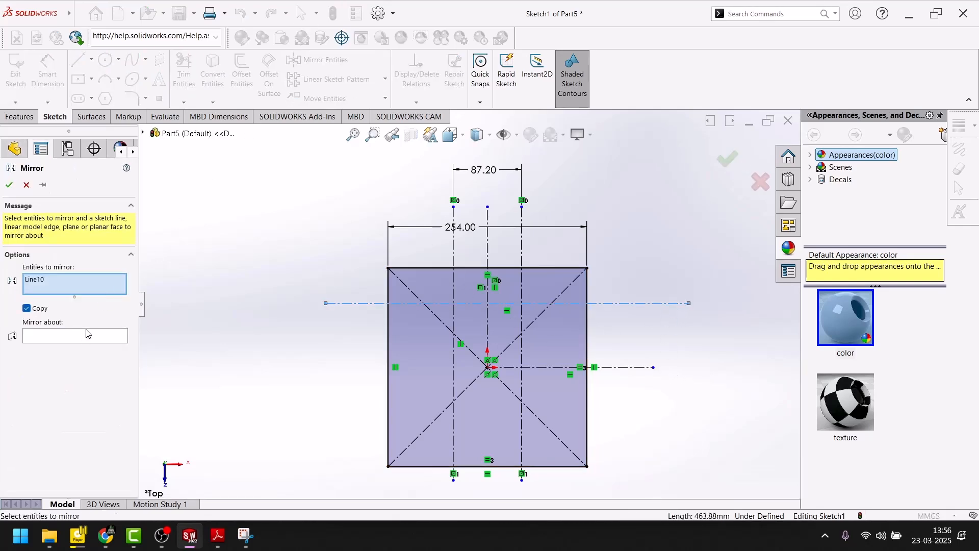
left_click(105, 337)
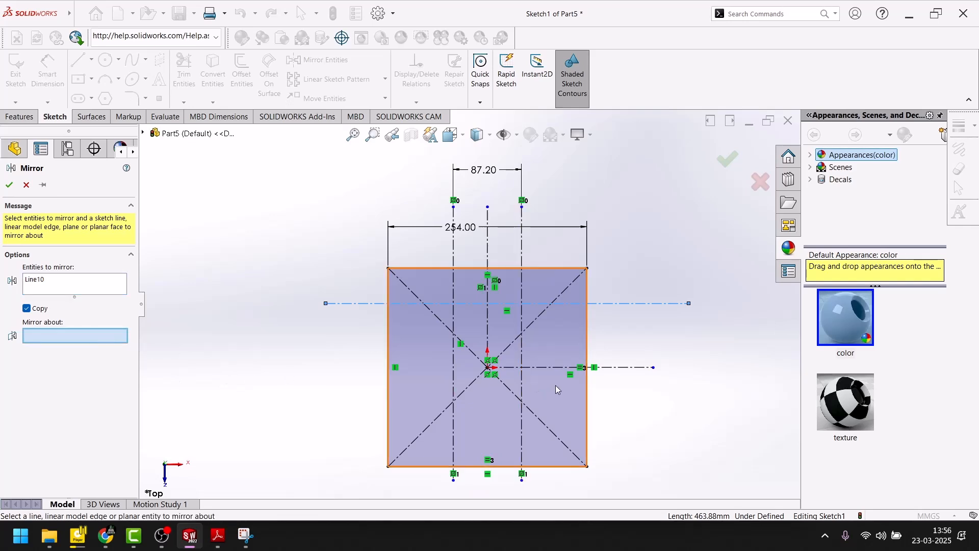
left_click(613, 369)
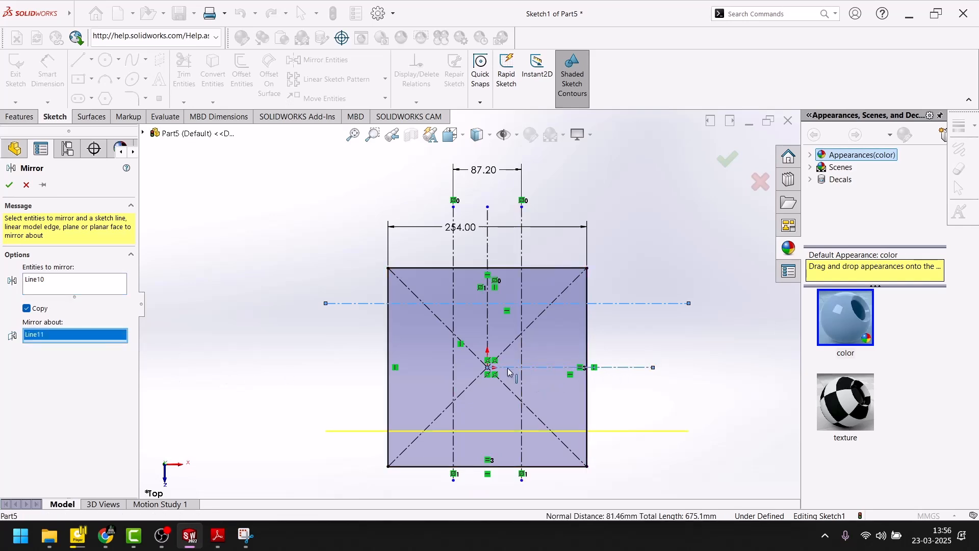
left_click(10, 184)
Step: Dimension the spacing between the two outer horizontal centerlines to 106 mm, checking the value in the Adobe Reader drawing
left_click(219, 544)
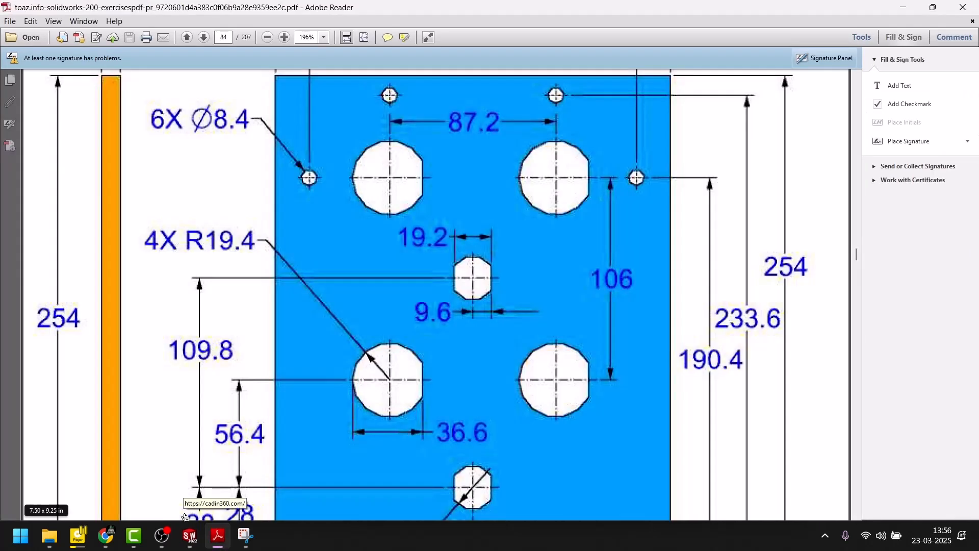
left_click(217, 535)
left_click(48, 71)
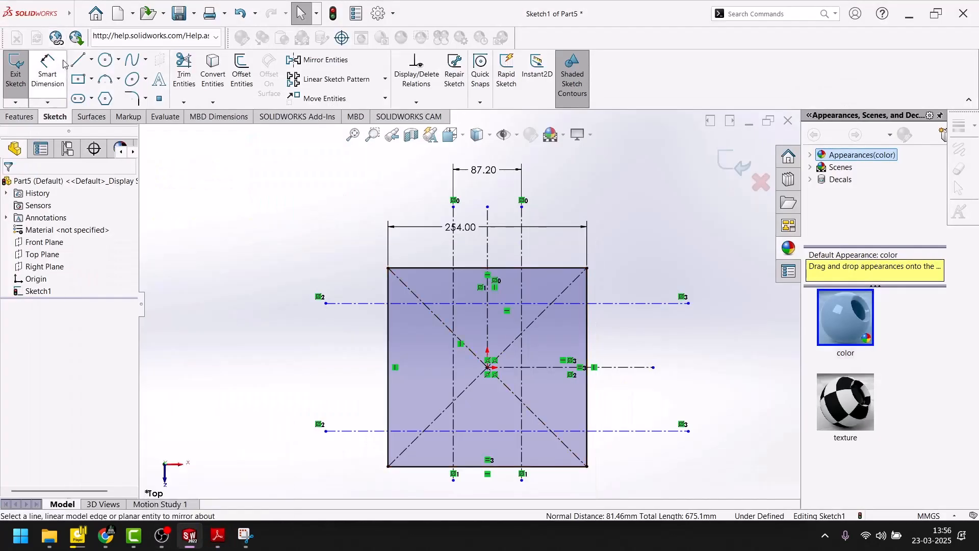
left_click(629, 304)
left_click(657, 432)
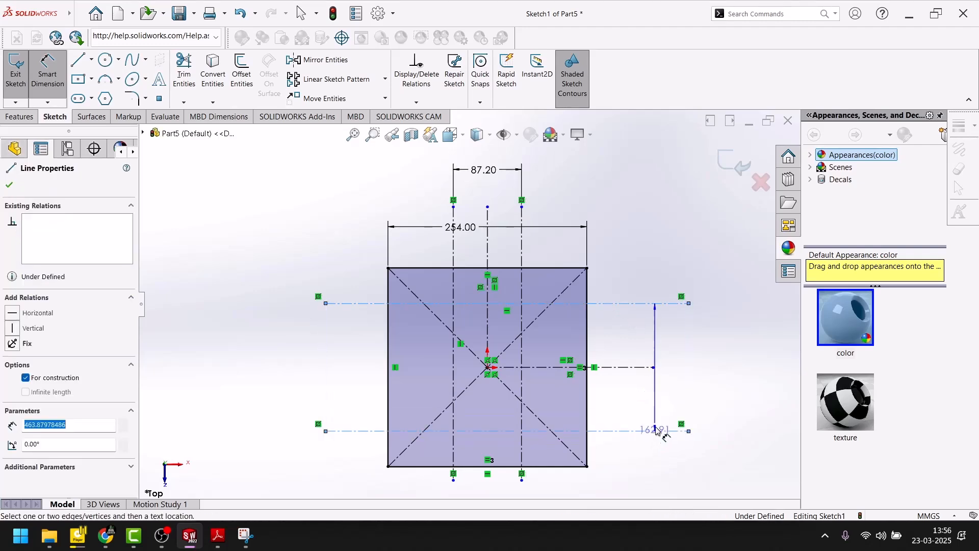
left_click(689, 366)
type("106")
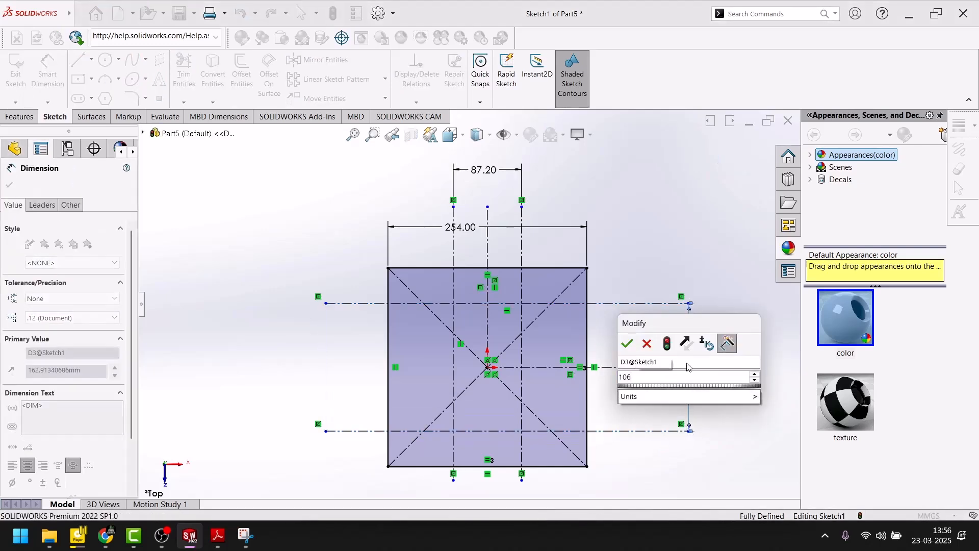
key("Return")
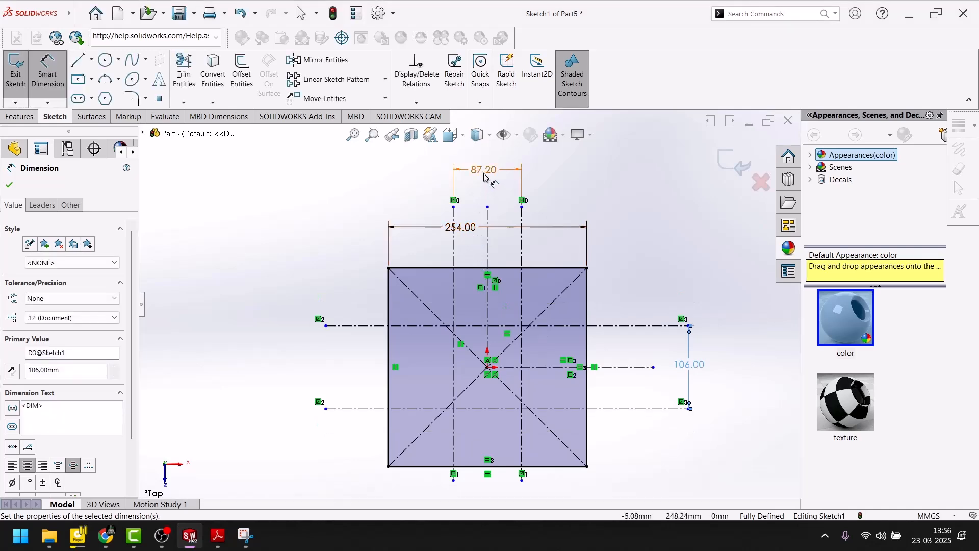
Step: Set the spacing between the two outer vertical centerlines to 106 mm
left_click(484, 173)
type("106")
key("Return")
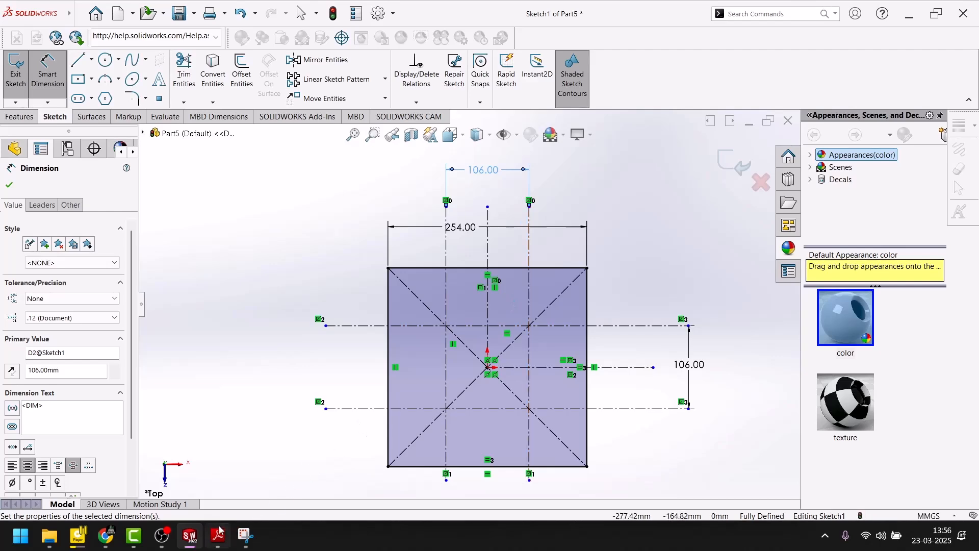
Step: Examine the hole sizes and position dimensions in the Adobe Reader drawing, and return to the SOLIDWORKS sketch
left_click(220, 544)
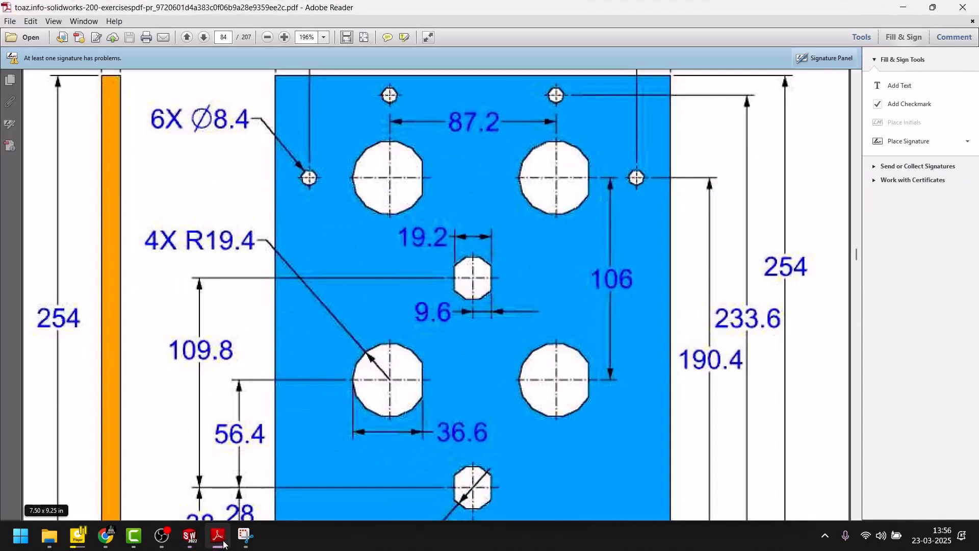
scroll(373, 426, "down", 3)
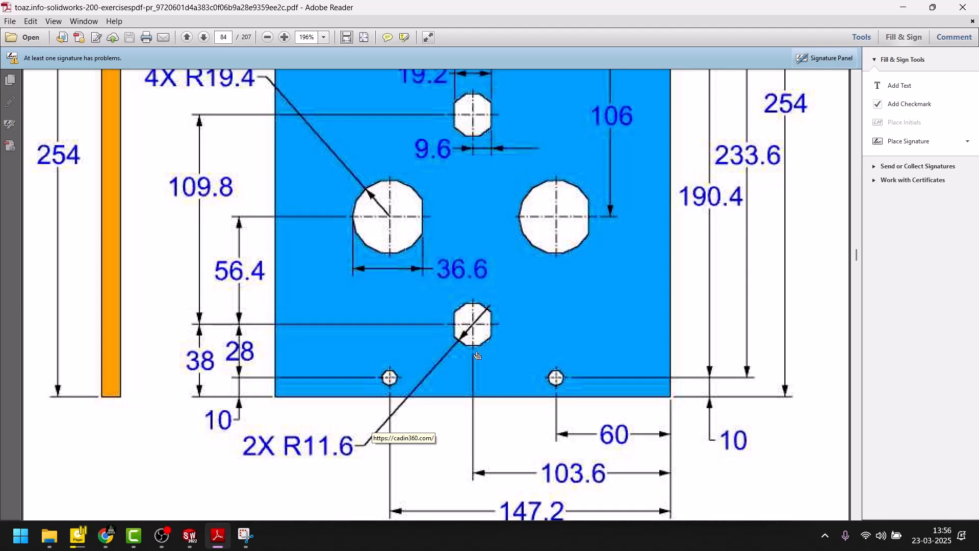
scroll(476, 356, "up", 8)
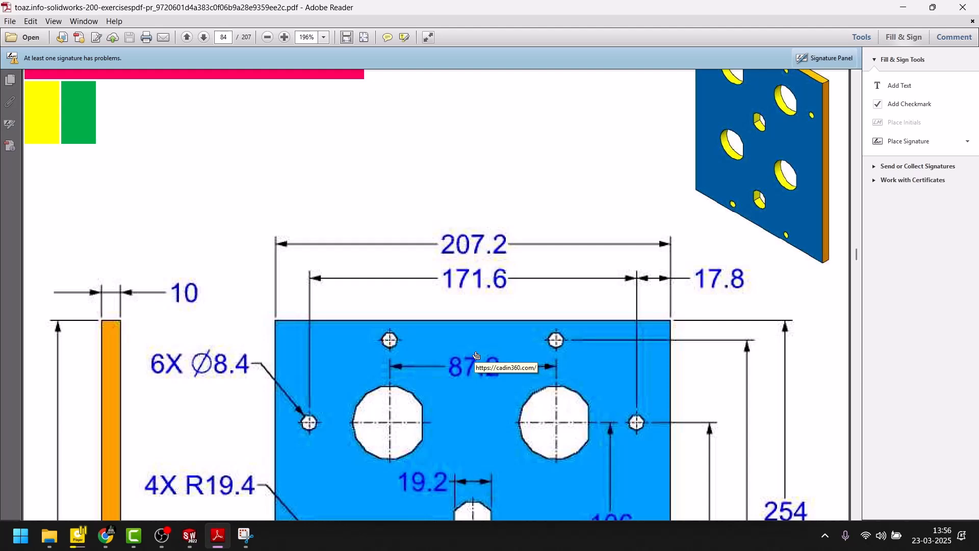
scroll(476, 355, "down", 6)
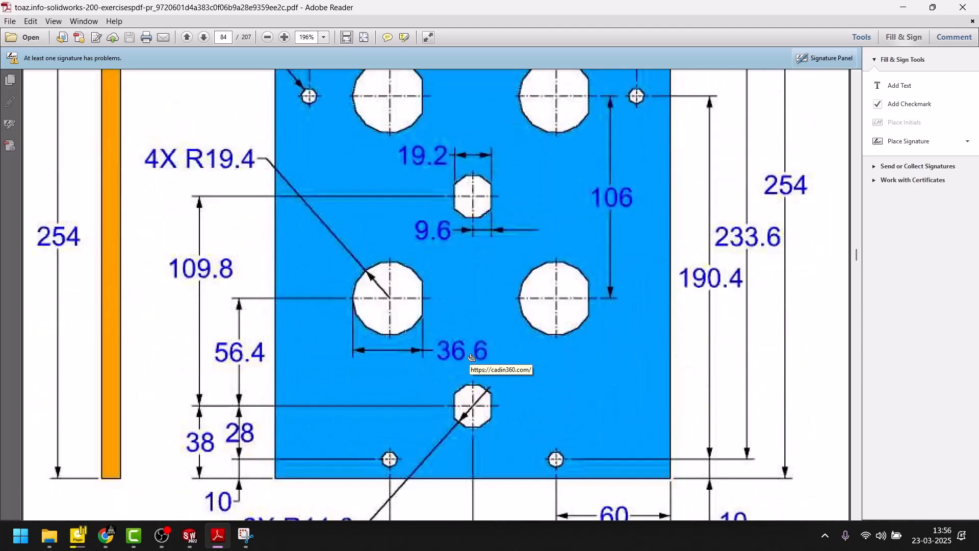
scroll(471, 357, "down", 2)
scroll(458, 352, "up", 2)
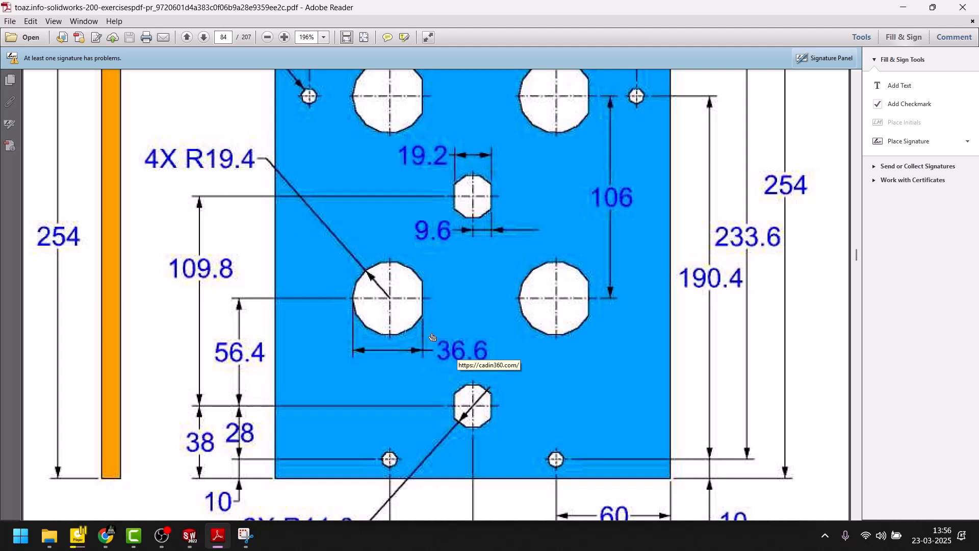
scroll(406, 300, "up", 3)
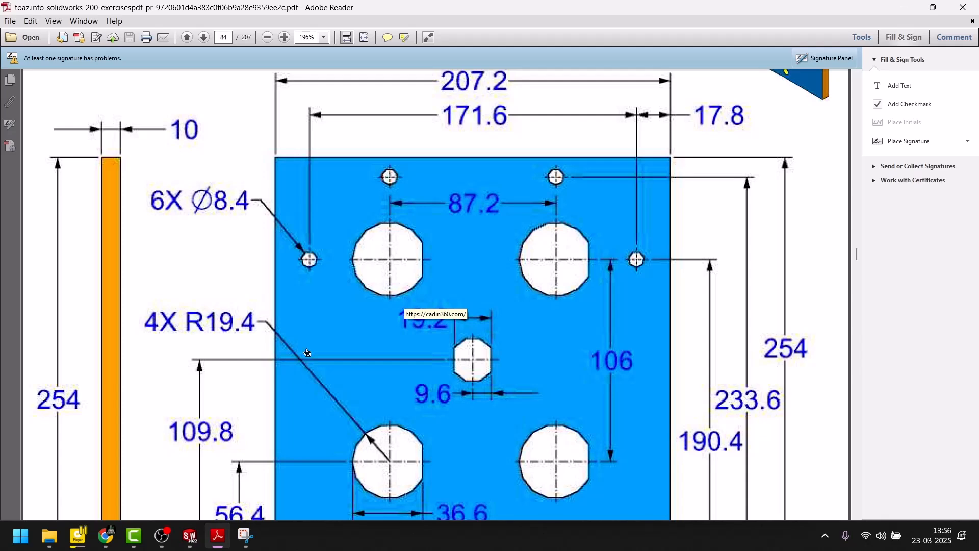
left_click(190, 535)
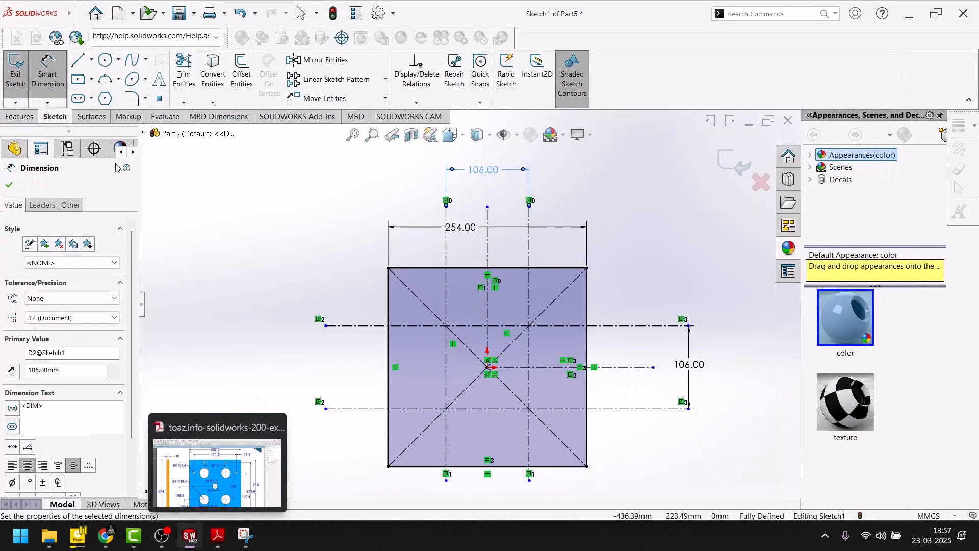
Step: Sketch a circle about 15 mm in diameter inside the square near its upper-left corner
left_click(106, 59)
scroll(454, 326, "up", 6)
scroll(361, 240, "down", 4)
scroll(402, 260, "up", 3)
left_click(399, 250)
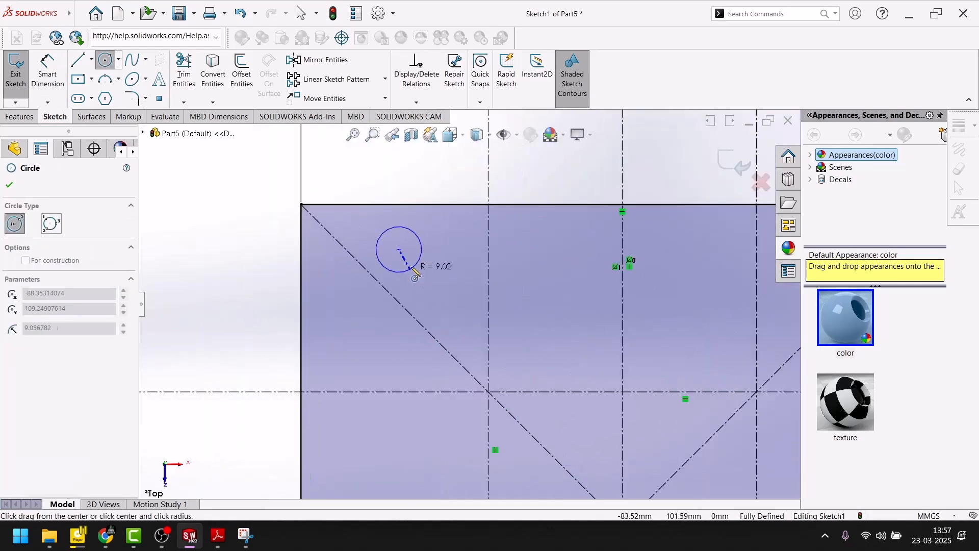
left_click(409, 266)
Step: Dimension the diameter of the circle near the square's upper-left corner to 8.6 mm
left_click(47, 72)
left_click(399, 242)
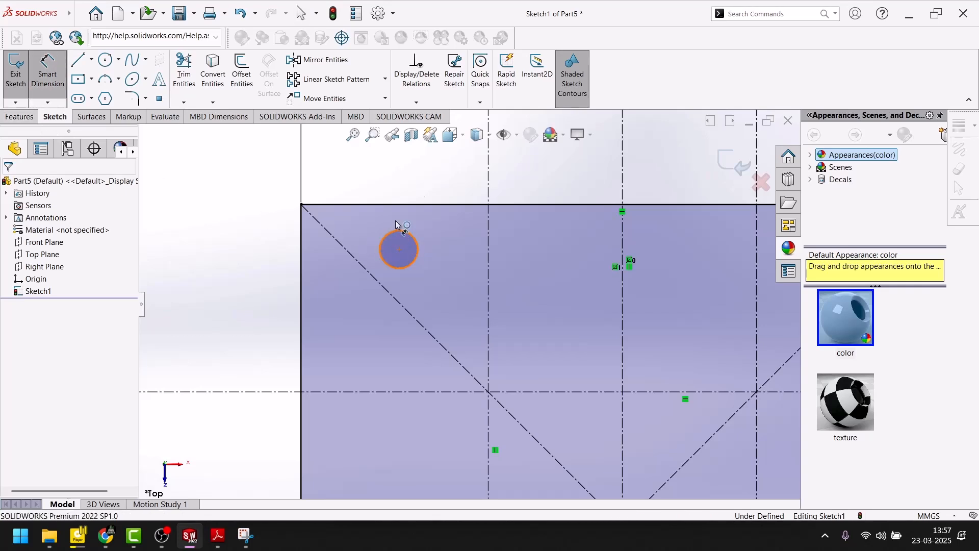
left_click(418, 175)
type("8.")
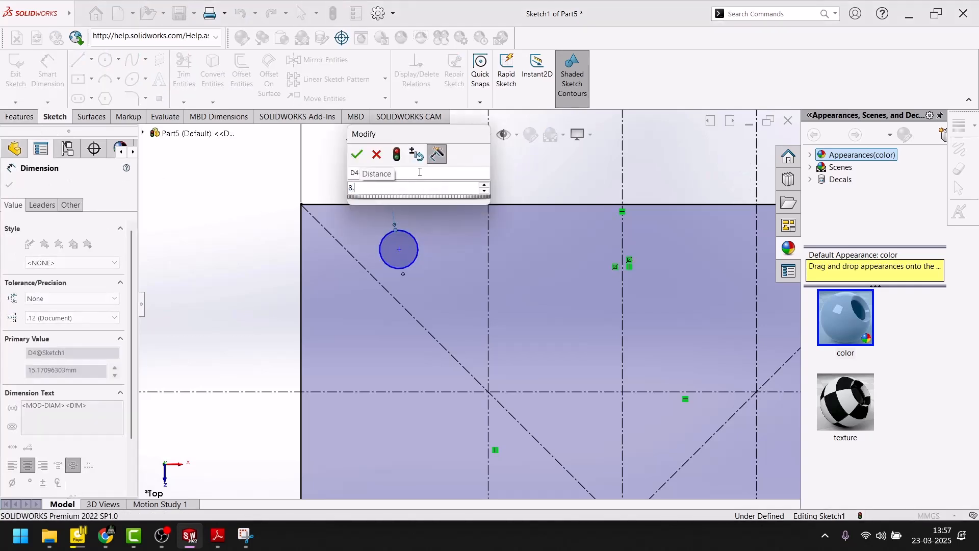
type("6")
key("Return")
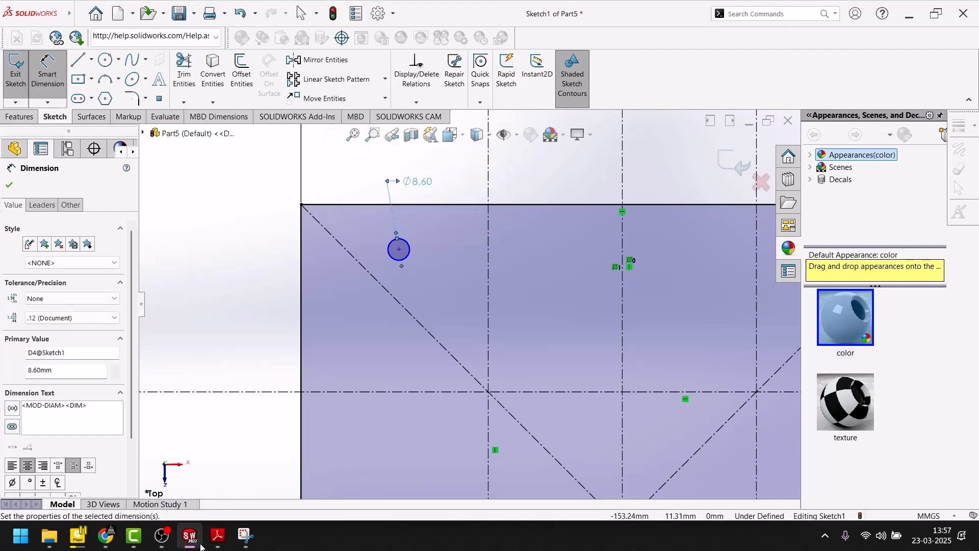
Step: Review the hole sizes and position dimensions in the Adobe Reader drawing, and go back to the SOLIDWORKS sketch
left_click(222, 536)
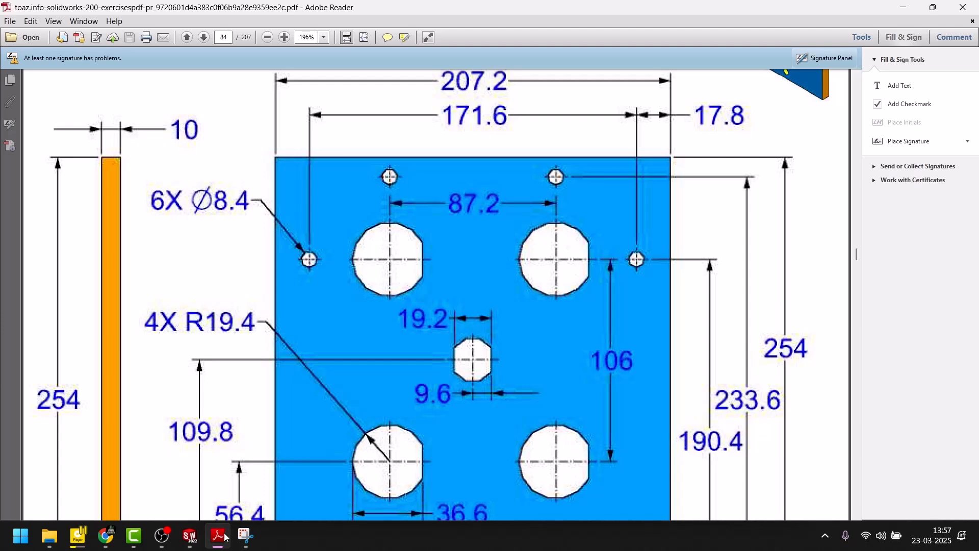
scroll(397, 262, "down", 3)
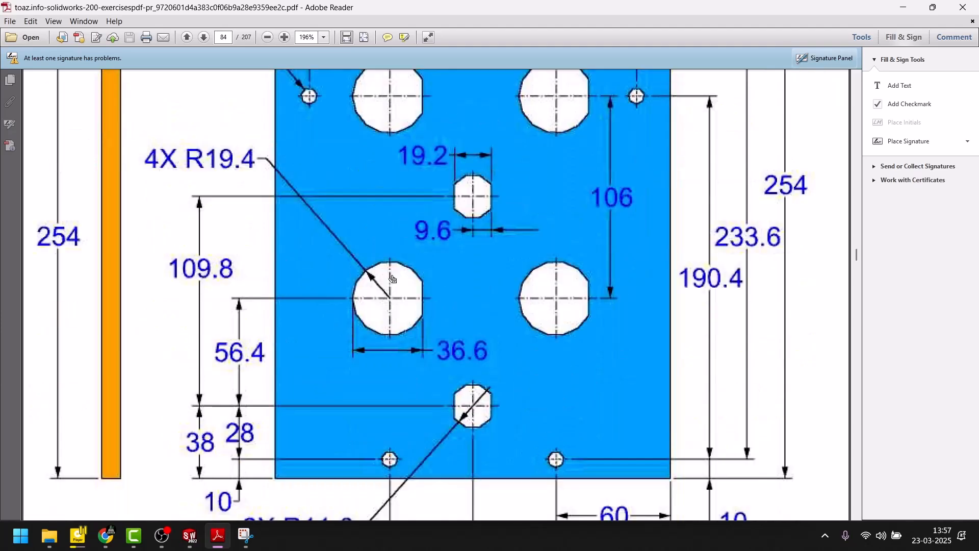
scroll(392, 281, "down", 2)
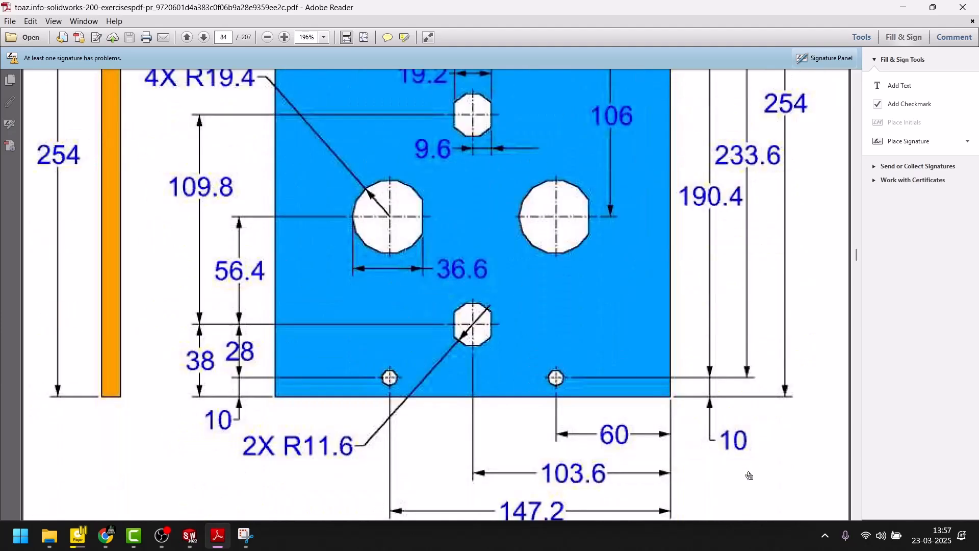
scroll(624, 423, "up", 5)
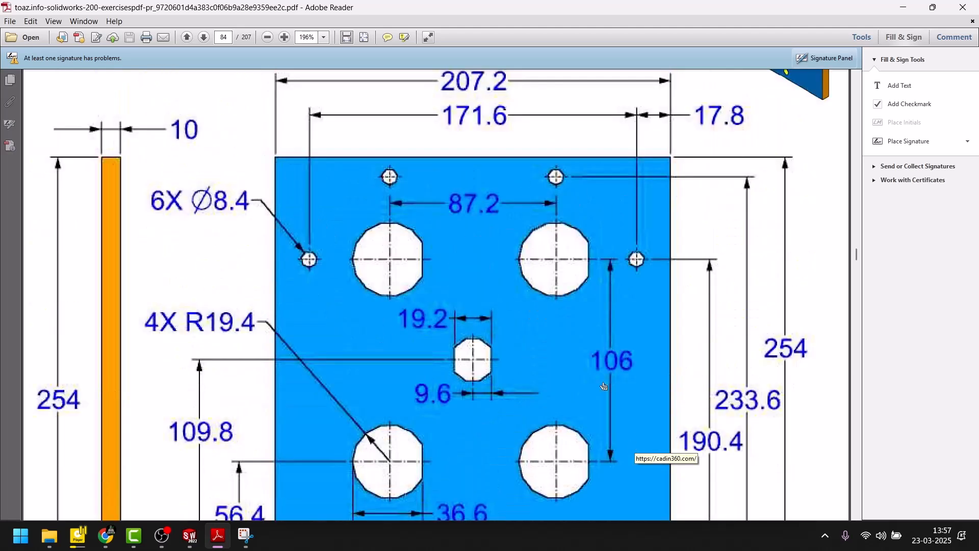
scroll(512, 362, "down", 4)
scroll(512, 363, "up", 2)
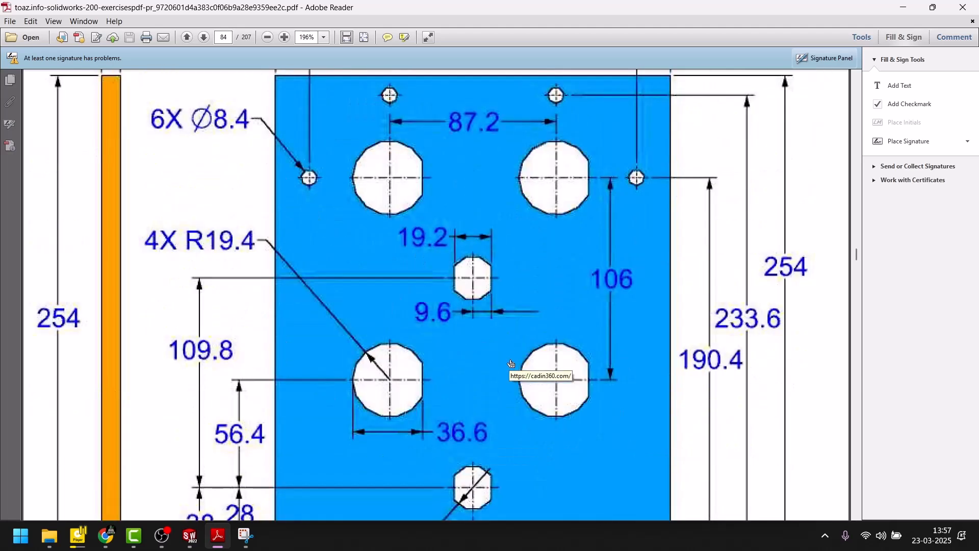
key("alt+Tab")
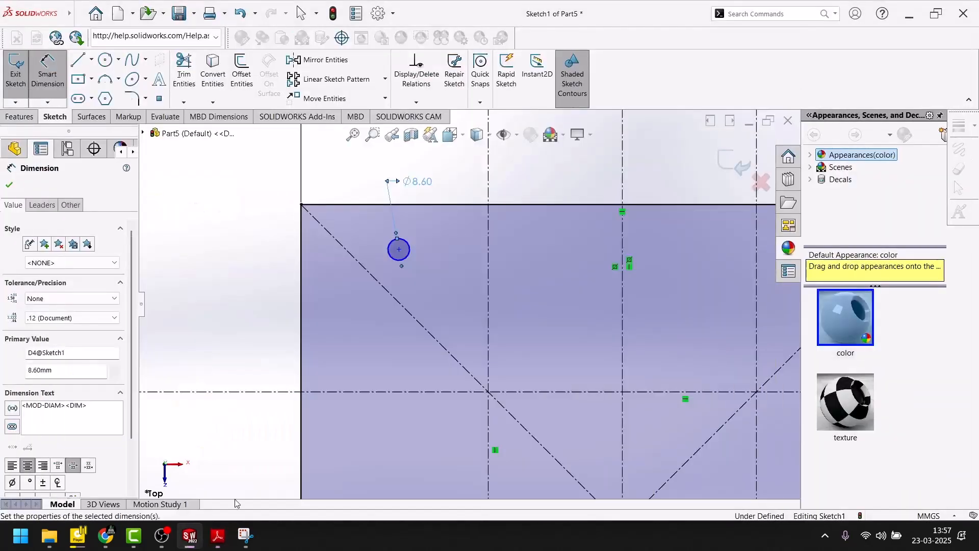
Step: Dimension the 8.6 mm circle's center 60 mm from the square's upper edge
left_click(10, 185)
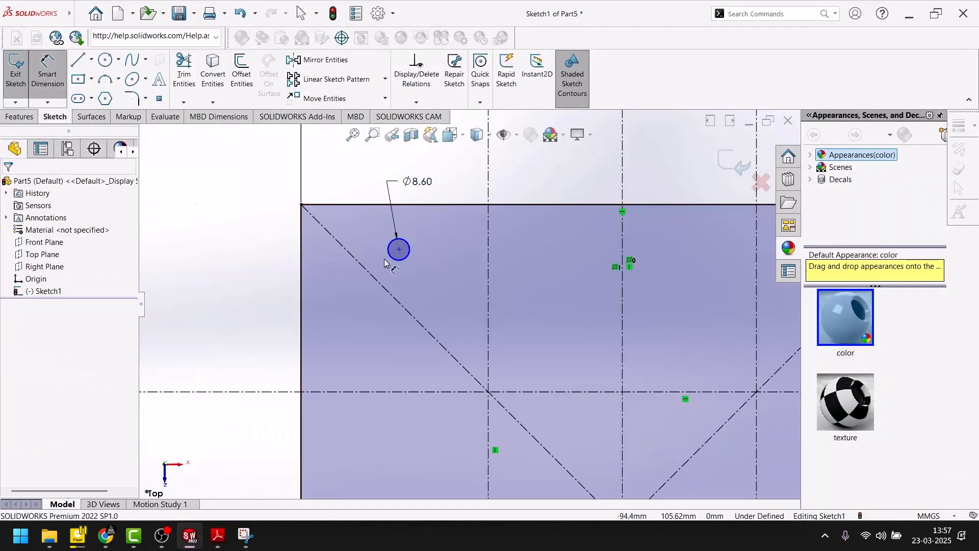
left_click(399, 250)
left_click(326, 205)
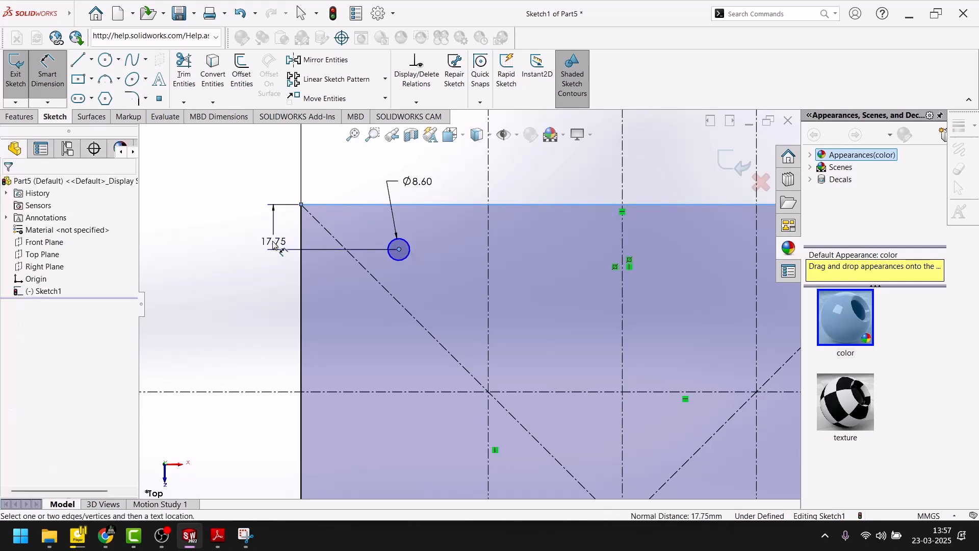
left_click(273, 244)
type("60")
key("Return")
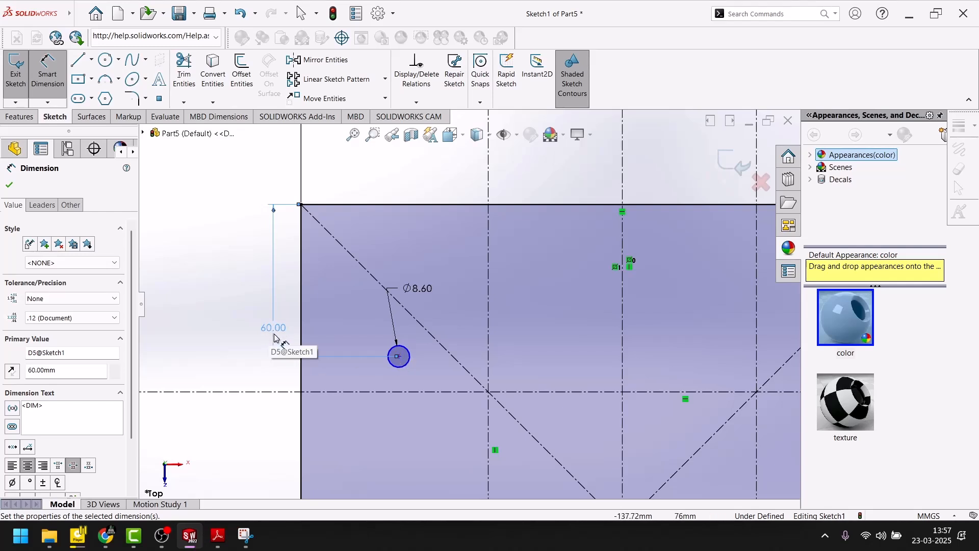
Step: Dimension the 8.6 mm circle's center 40 mm from the square's left edge
left_click(399, 358)
left_click(302, 348)
left_click(374, 168)
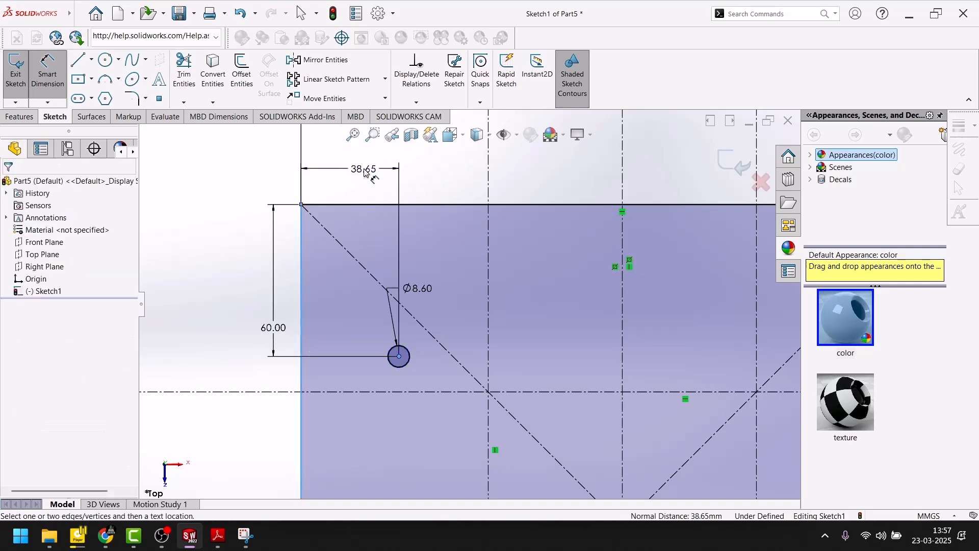
type("40")
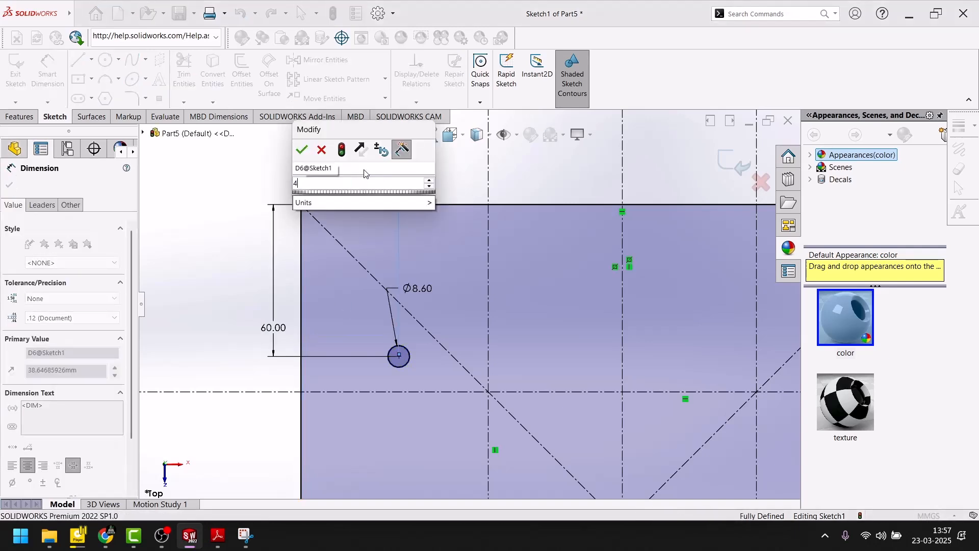
key("Return")
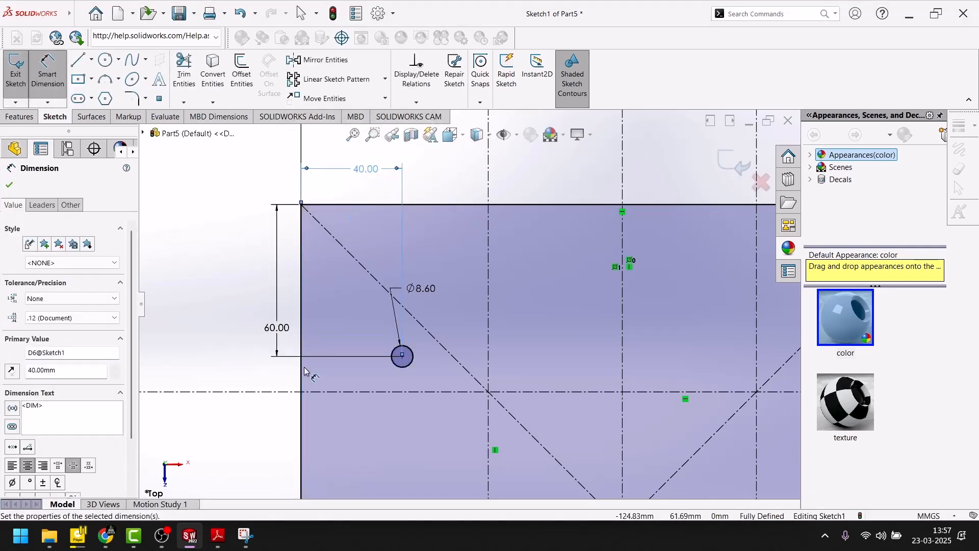
Step: Change the circle's vertical distance from the square's upper edge to 40 mm
double_click(277, 327)
type("40")
key("Return")
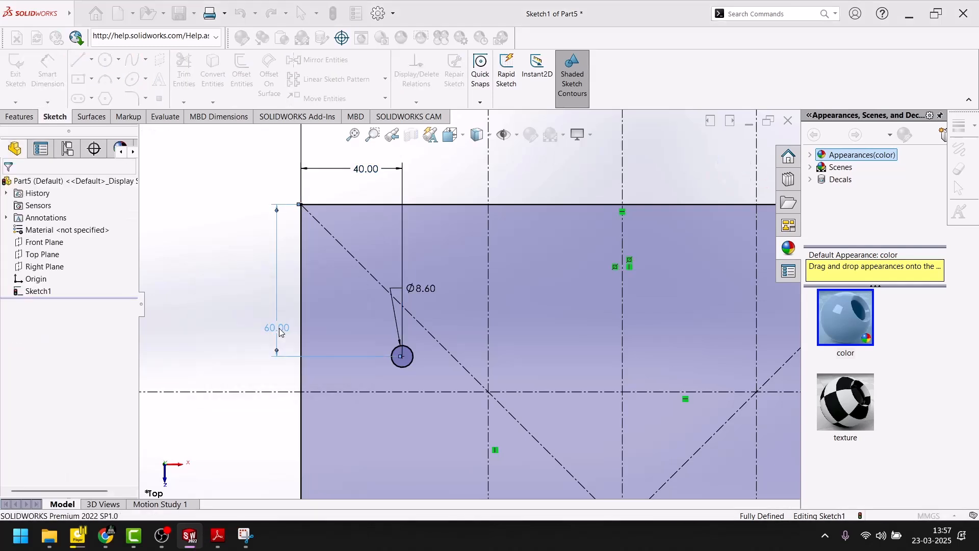
left_click(279, 329)
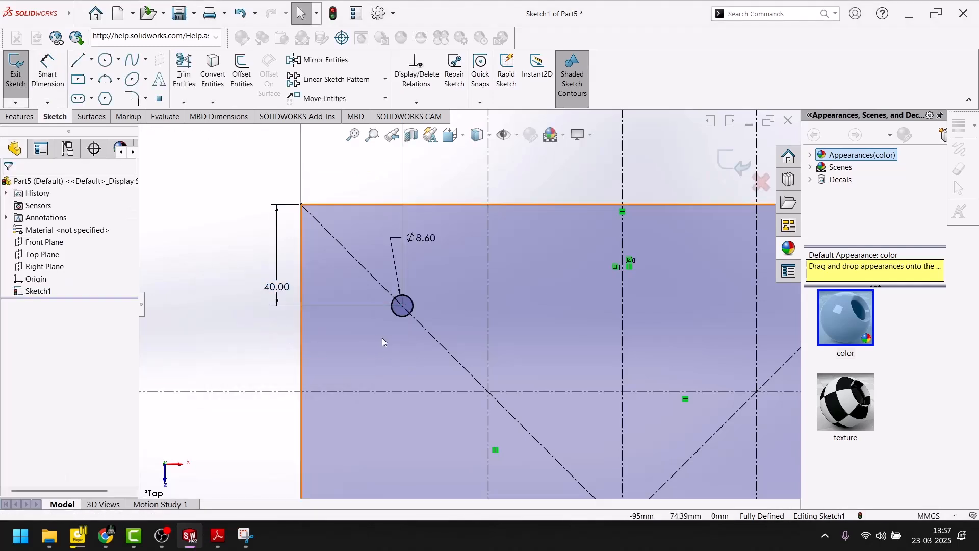
Step: Change the circle's horizontal distance from the square's left edge to 60 mm
key("f")
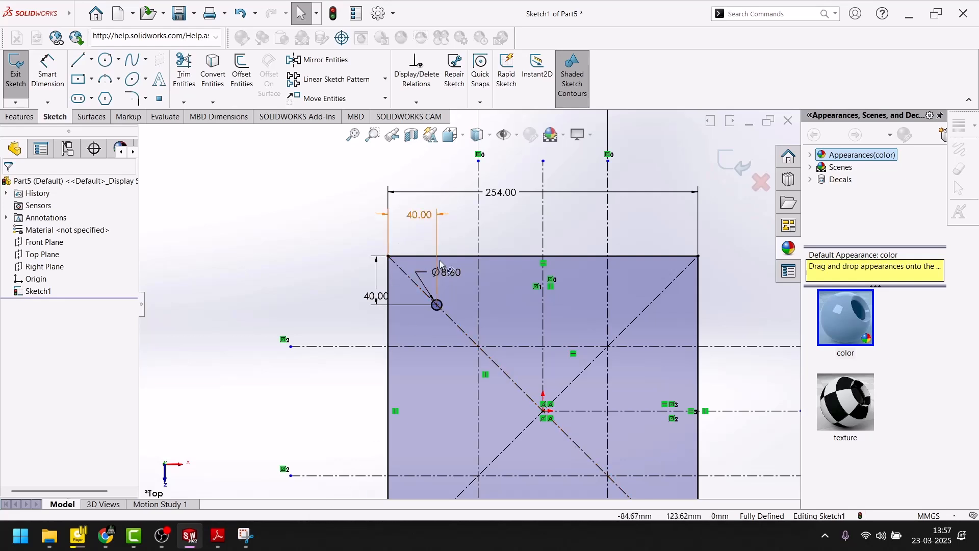
double_click(414, 219)
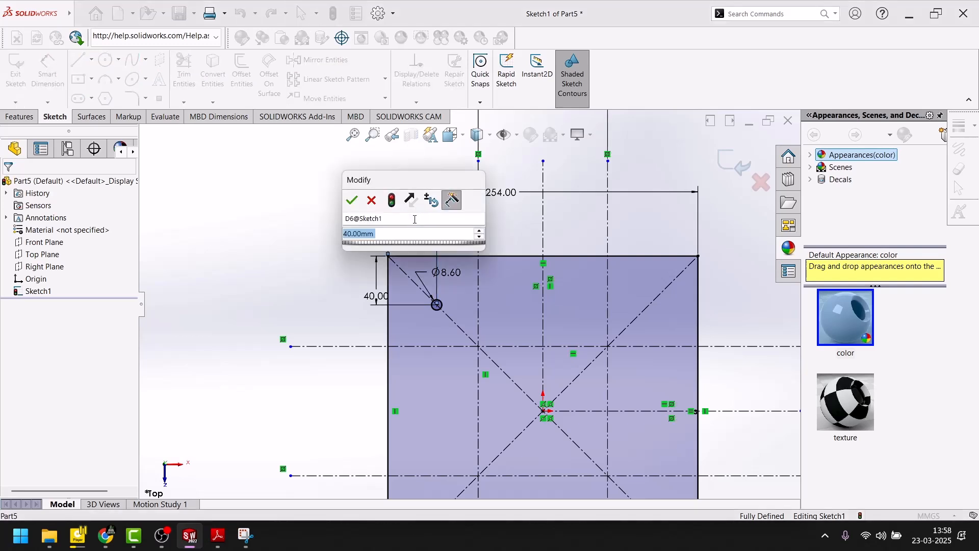
type("60")
key("Return")
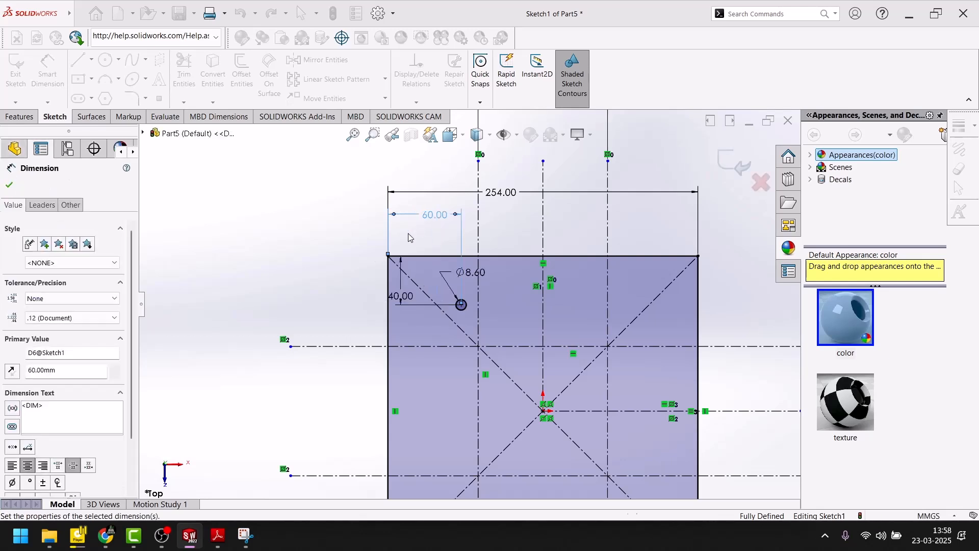
left_click(10, 185)
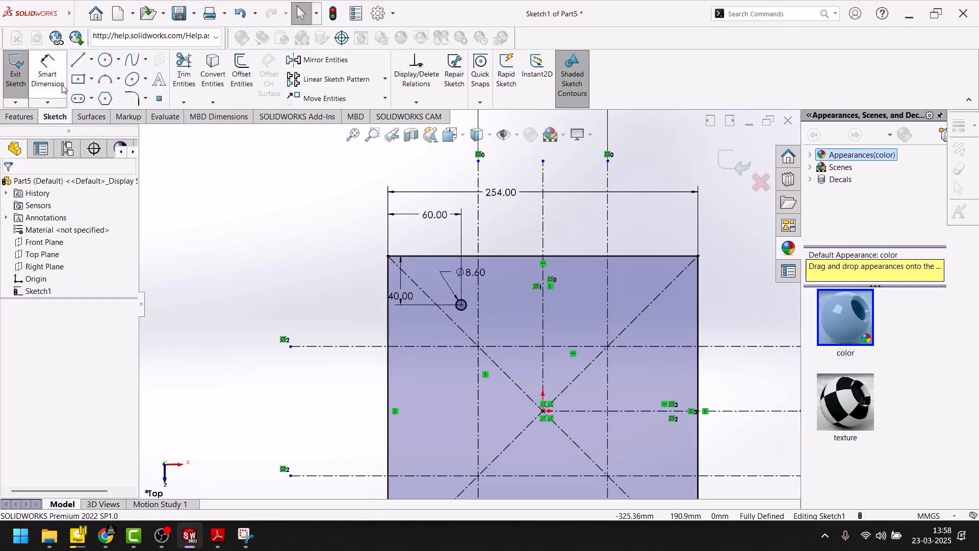
Step: Sketch a second circle about 11 mm in diameter, lower and further left than the 8.6 mm circle
left_click(105, 60)
scroll(452, 326, "down", 4)
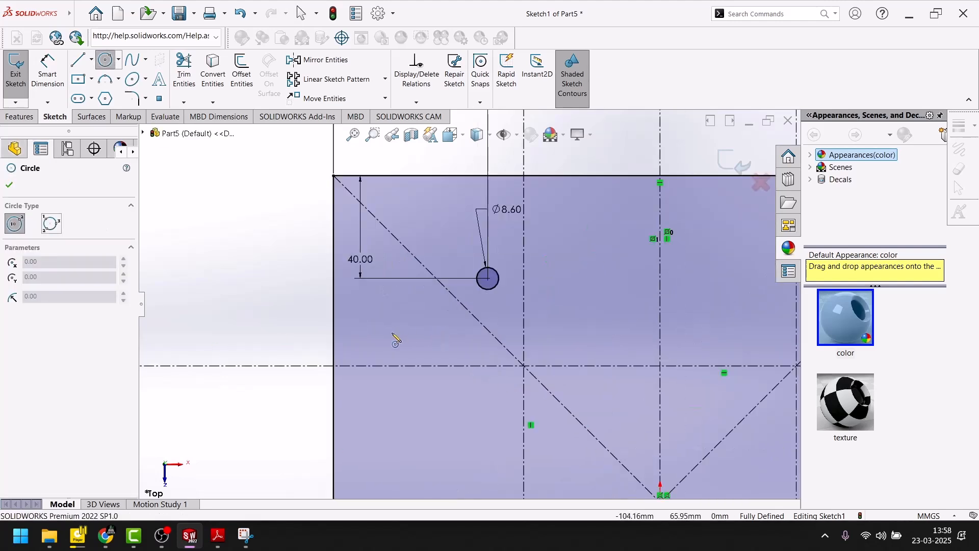
left_click(395, 322)
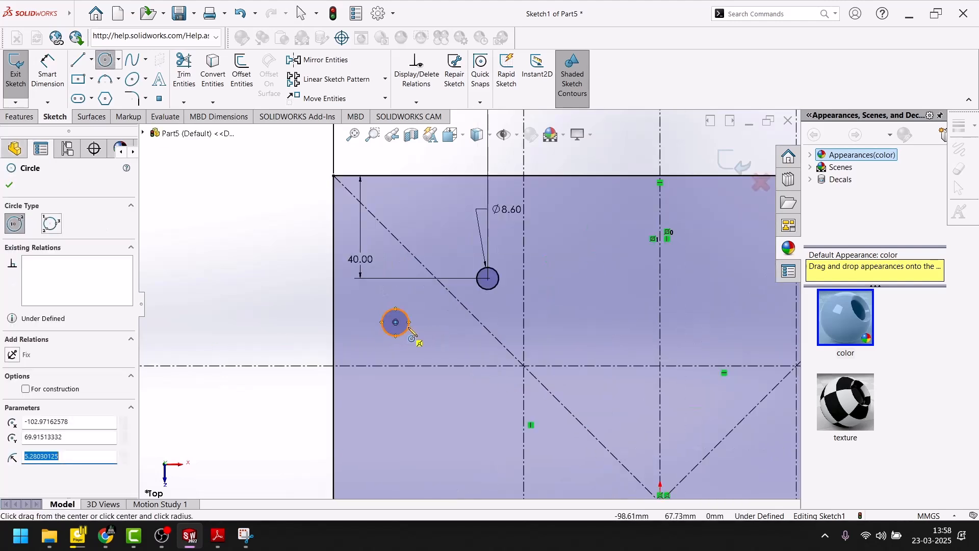
key("Escape")
Step: Apply an Equal relation between the new circle and the 8.6 mm circle
left_click(489, 290, "ctrl")
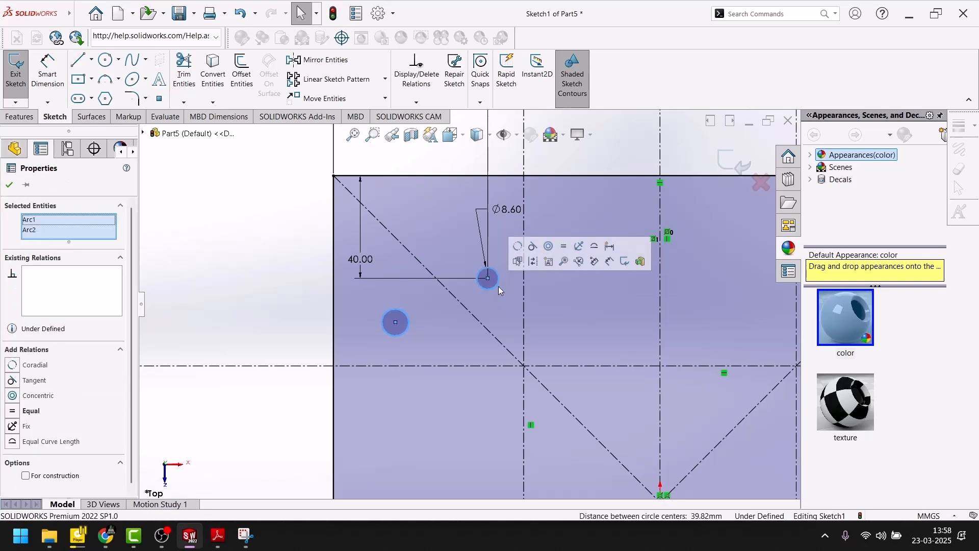
left_click(563, 247)
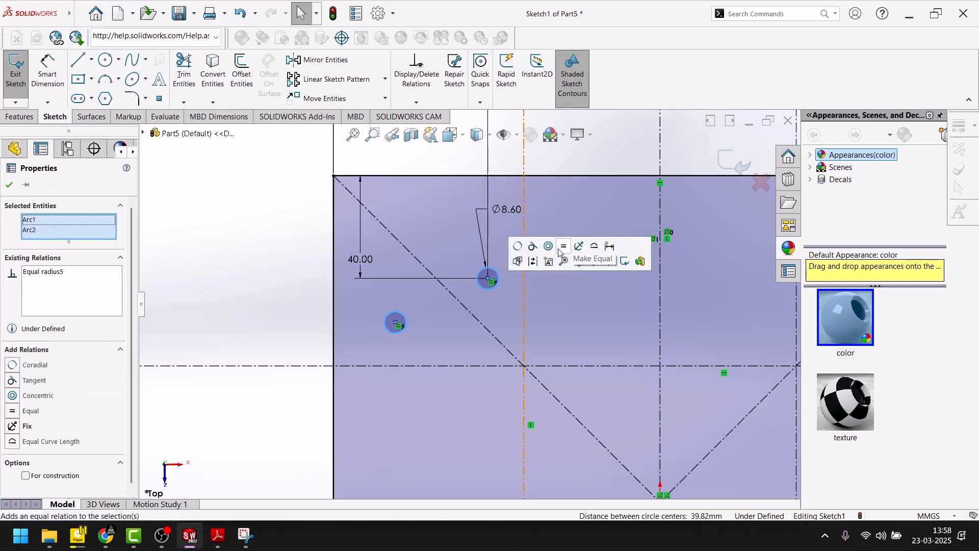
left_click(9, 185)
Step: Dimension the second circle's center 60 mm from the square's upper edge
left_click(53, 87)
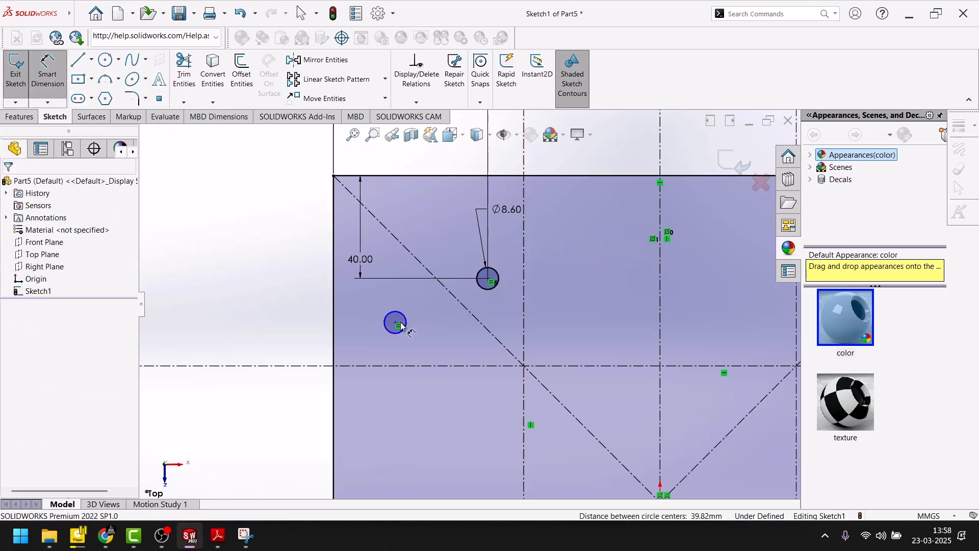
left_click(396, 323)
left_click(407, 176)
left_click(294, 234)
type("60")
key("Return")
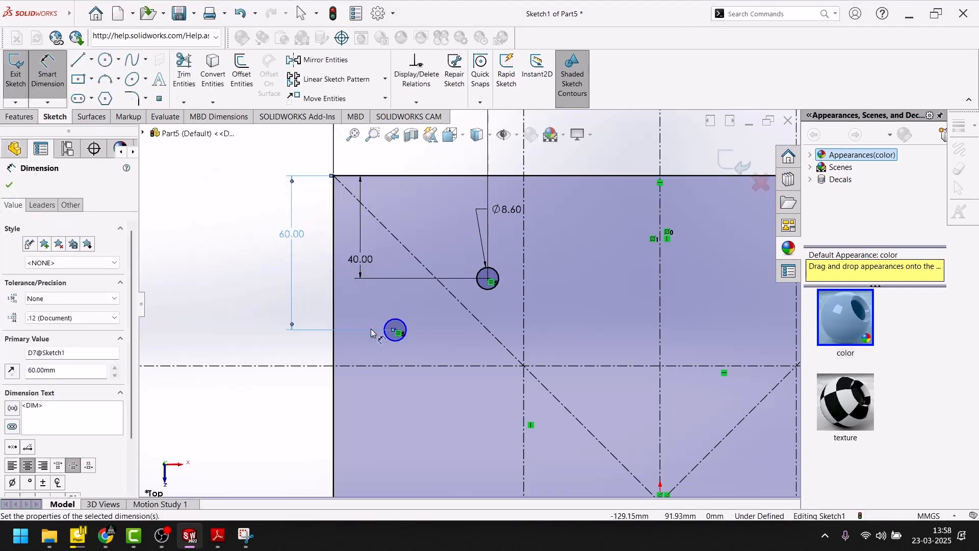
Step: Dimension the second circle's center 40 mm from the square's left edge
left_click(397, 330)
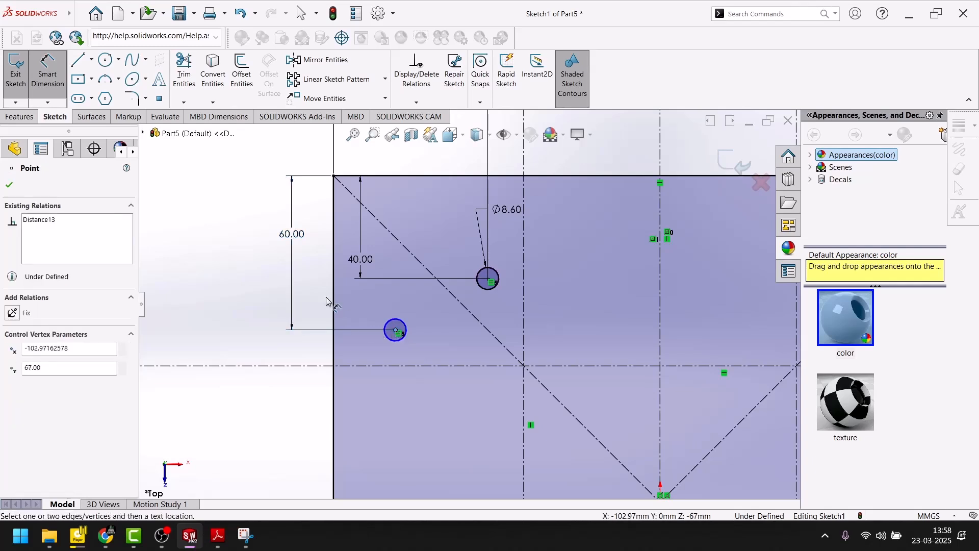
left_click(334, 302)
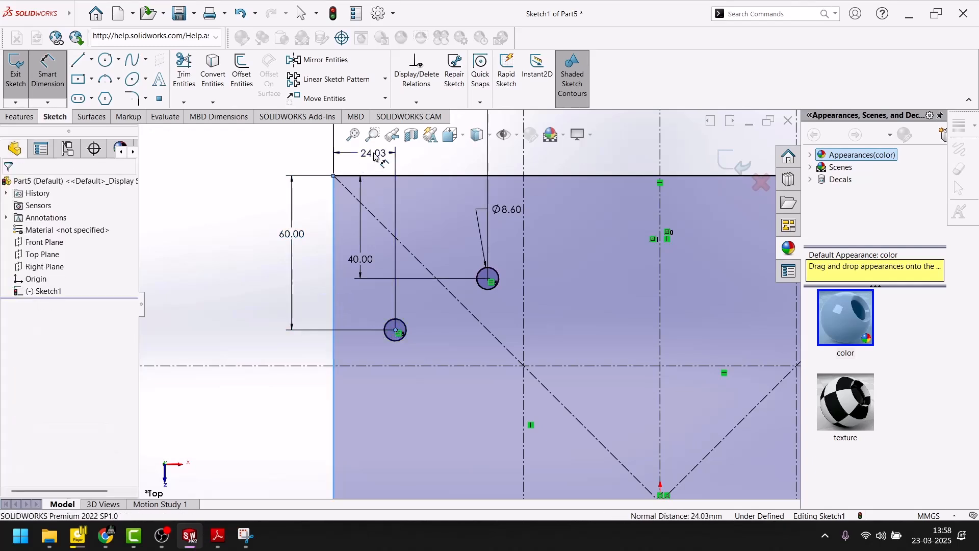
left_click(375, 153)
type("40")
key("Return")
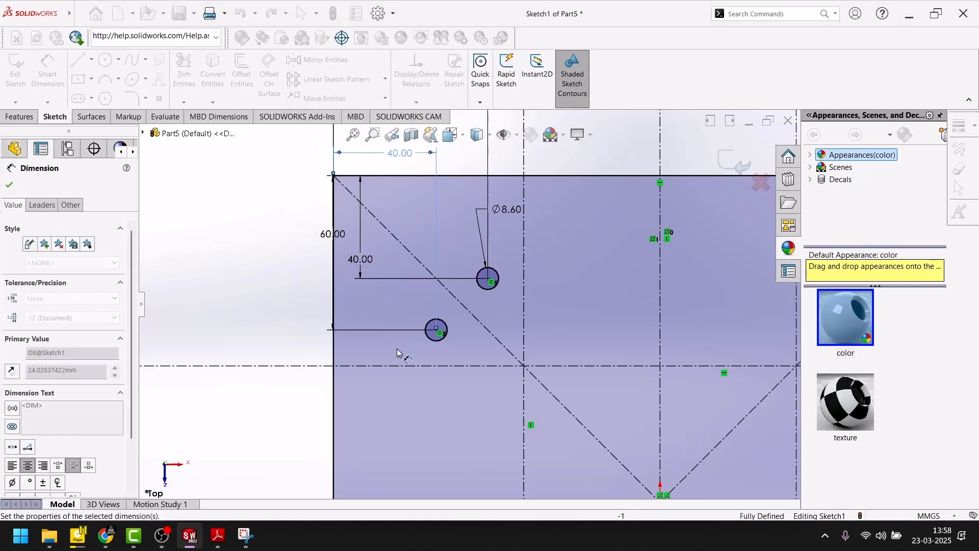
left_click(9, 185)
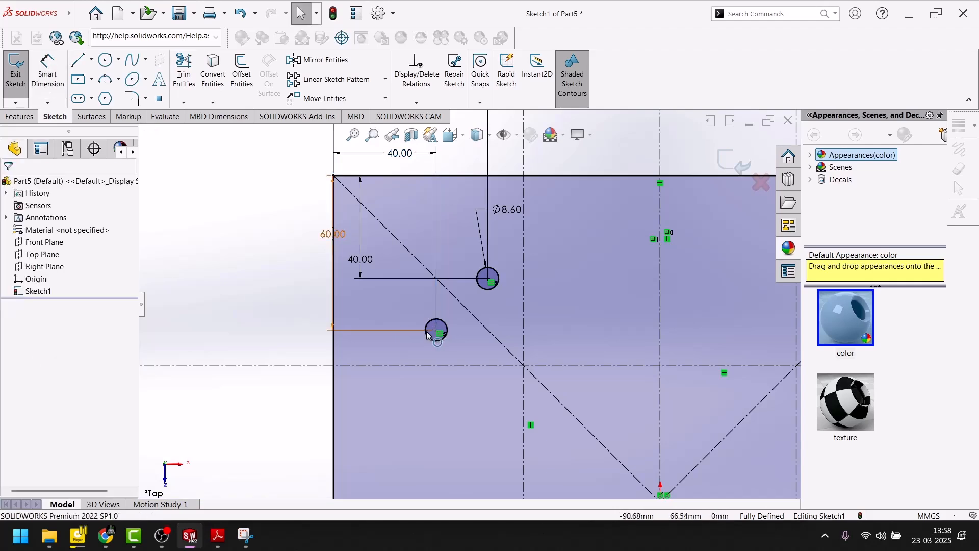
Step: Examine the large and central hole shapes and their dimensions in the Adobe Reader drawing, and return to SOLIDWORKS
left_click(218, 536)
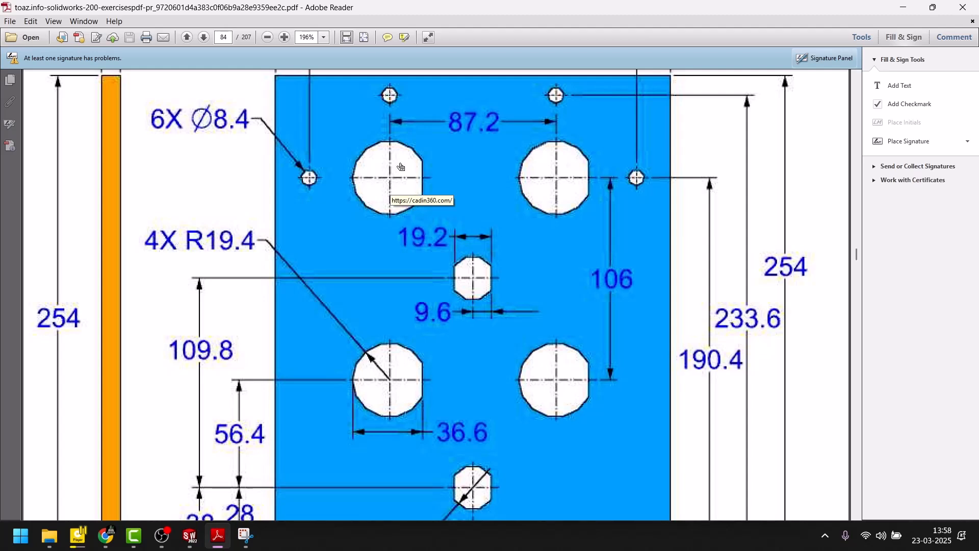
scroll(393, 197, "up", 3)
scroll(393, 199, "down", 6)
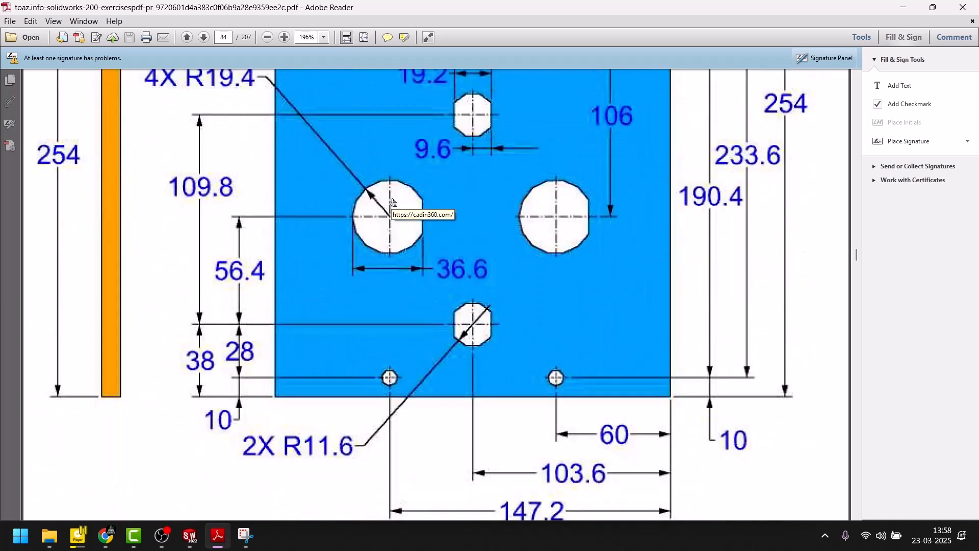
scroll(393, 202, "up", 2)
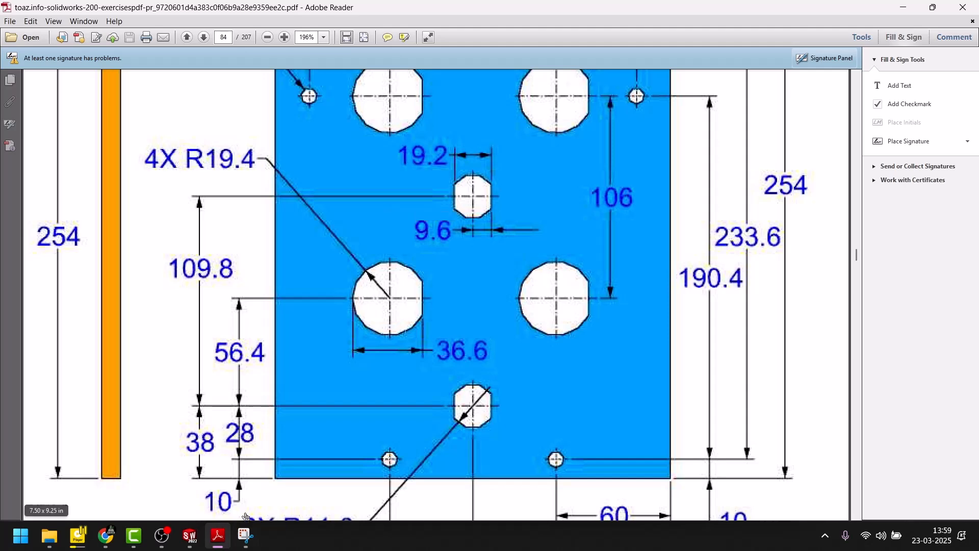
left_click(218, 535)
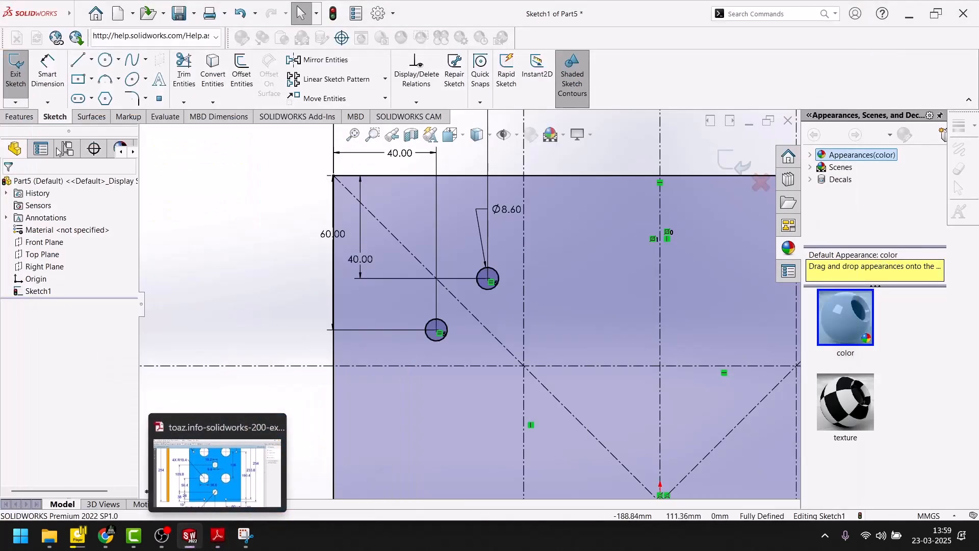
Step: Sketch a six-sided polygon centered on the origin with an inscribed circle about 14 mm in diameter and one vertex straight down
left_click(106, 99)
scroll(676, 464, "up", 5)
scroll(540, 390, "down", 2)
scroll(542, 397, "down", 4)
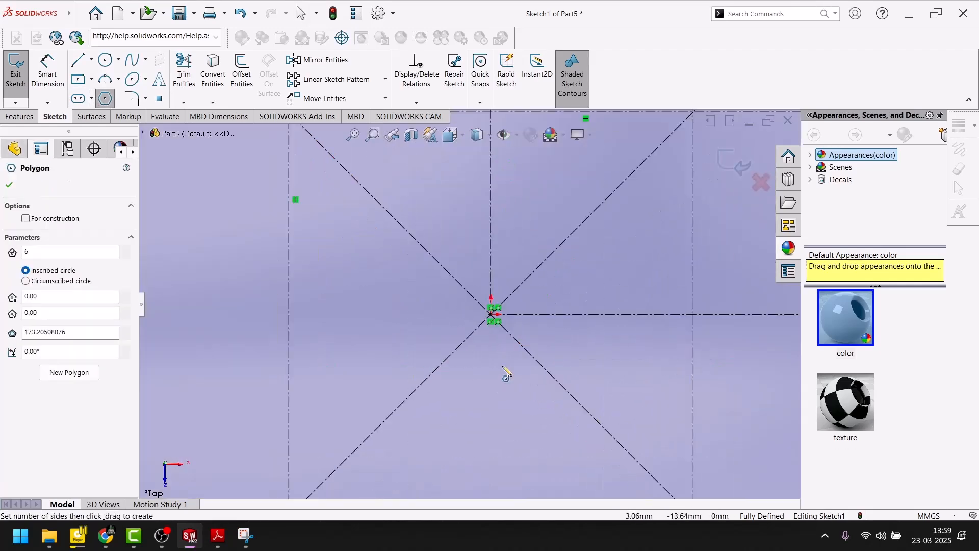
left_click(490, 314)
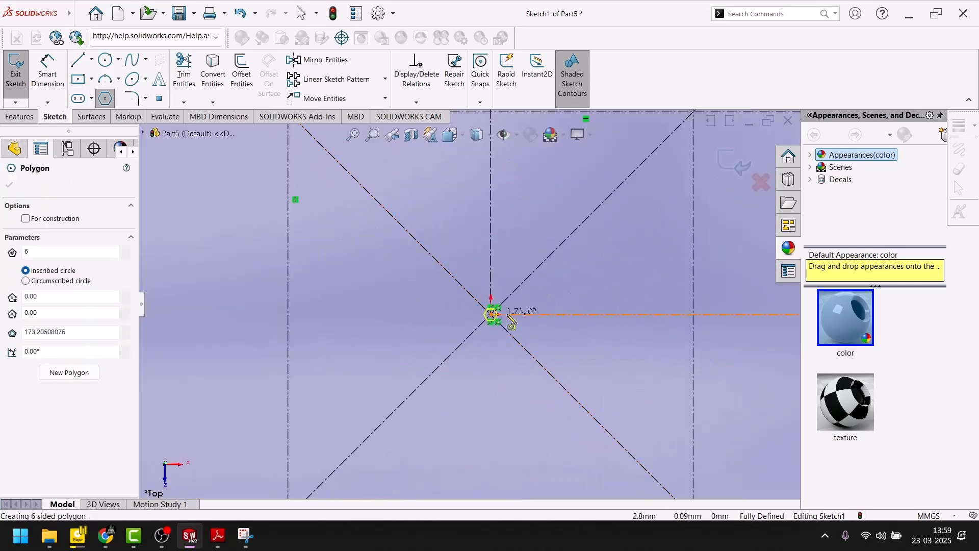
left_click(491, 347)
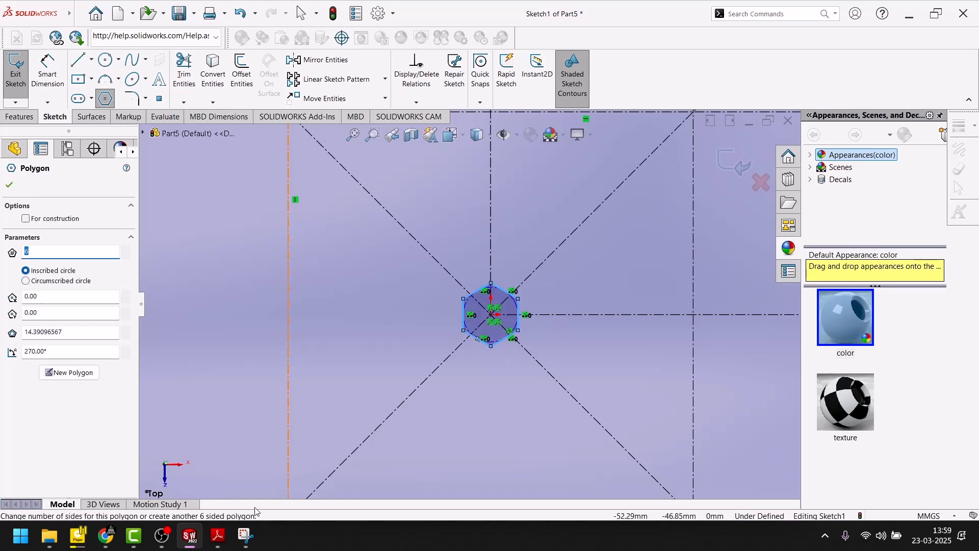
Step: Check the central hole's size in the Adobe Reader drawing, and dimension the hexagon 19.2 mm between its two vertical sides in SOLIDWORKS
left_click(218, 543)
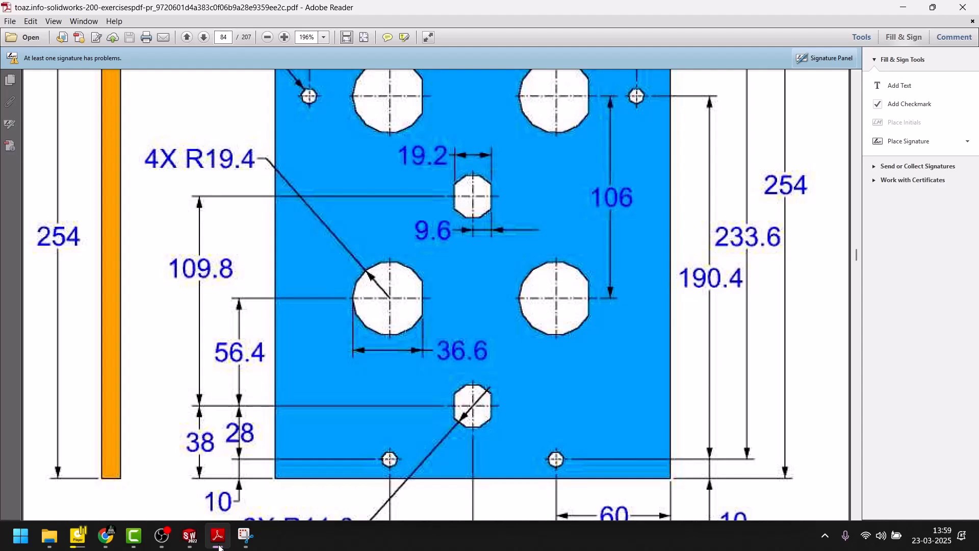
left_click(218, 544)
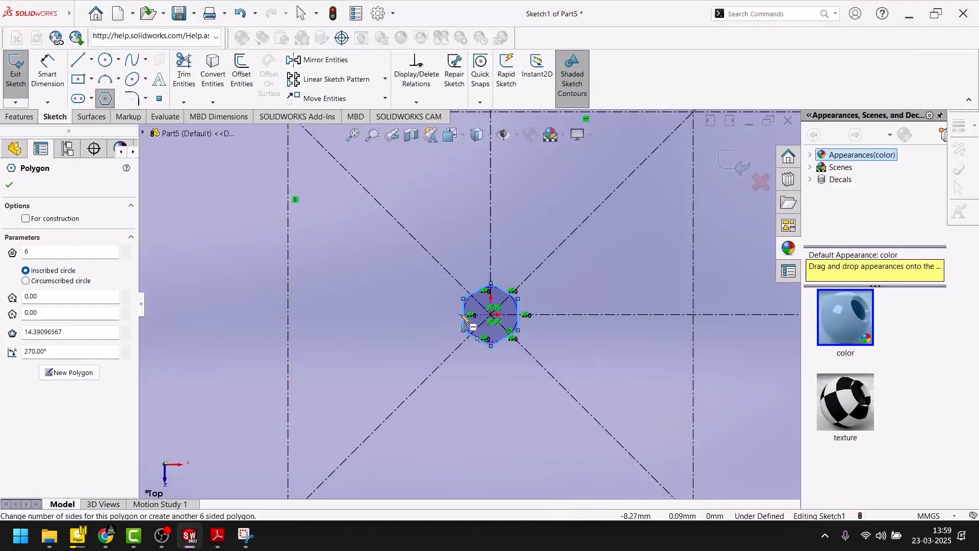
left_click(50, 68)
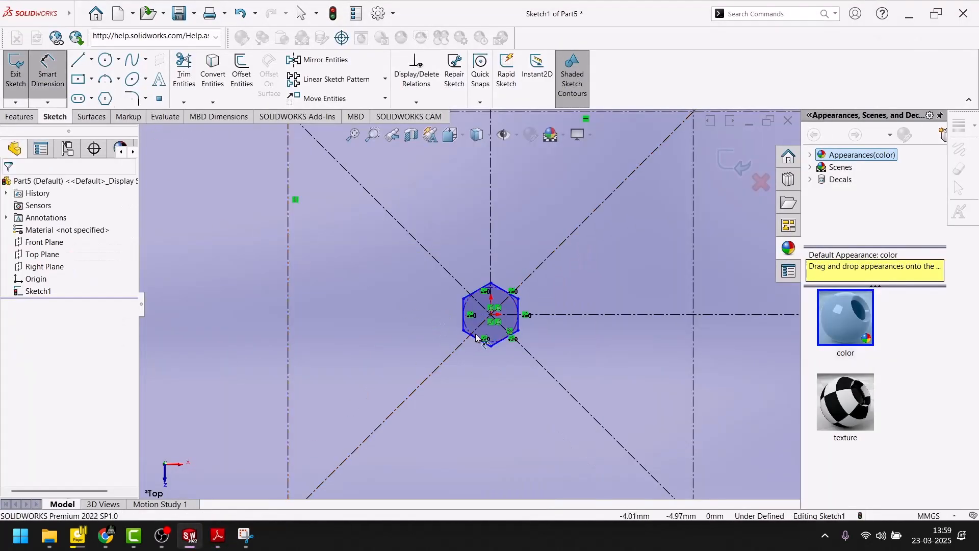
left_click(477, 322)
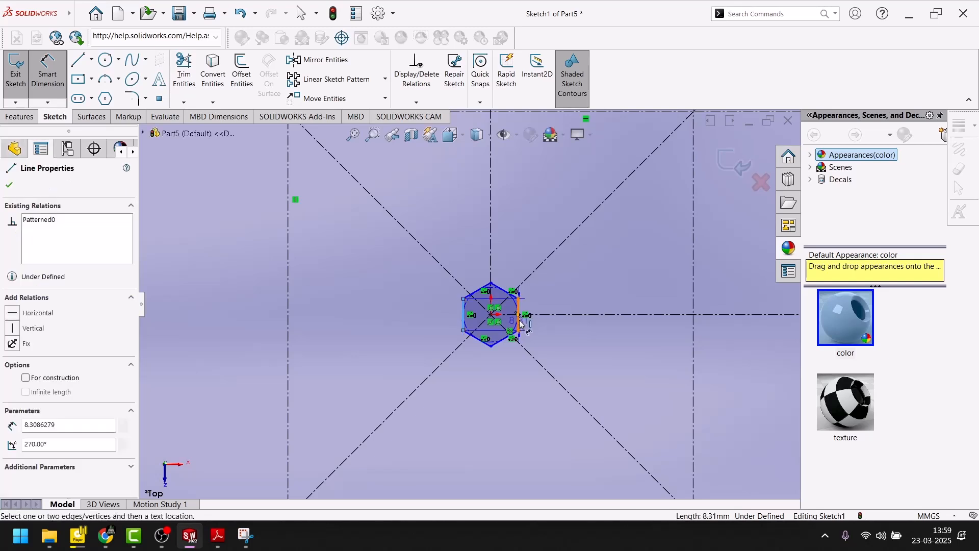
left_click(494, 391)
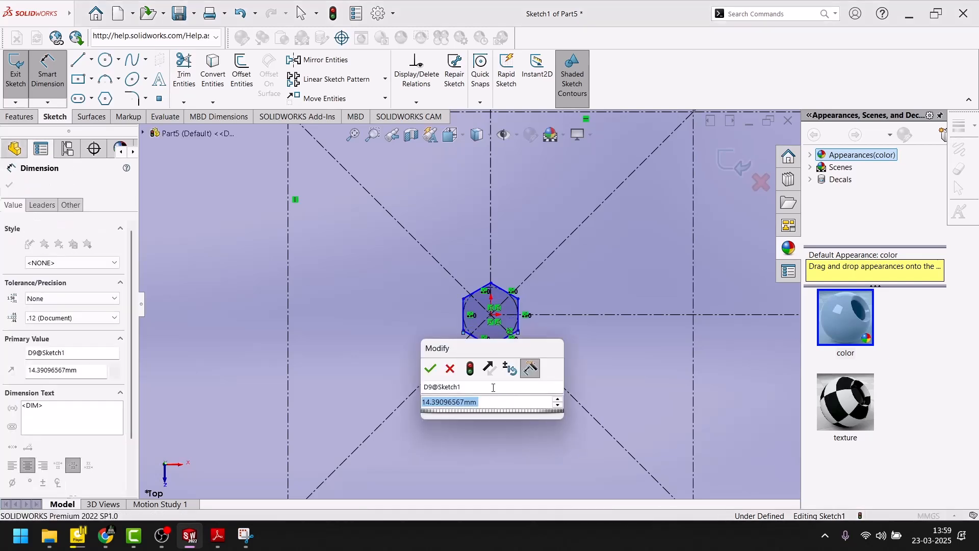
type("19.2")
key("Return")
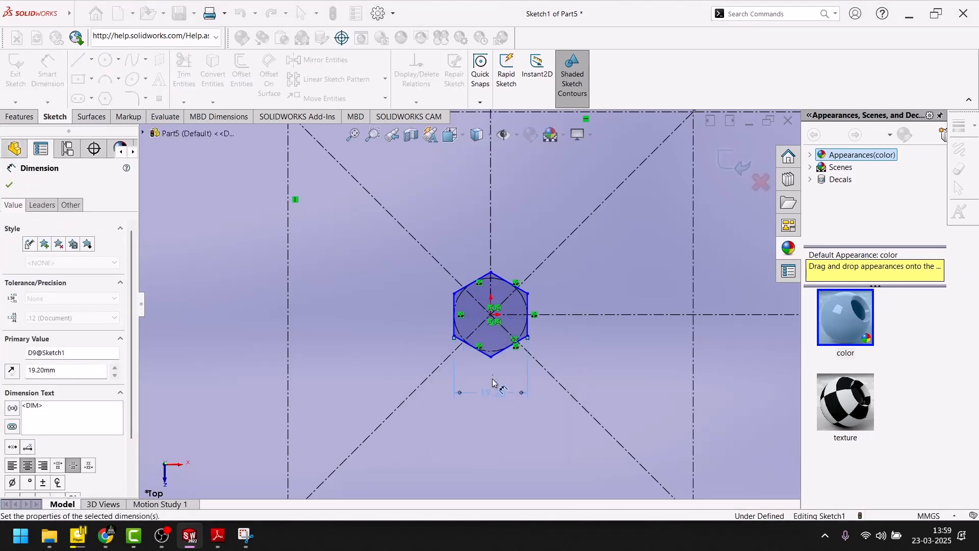
left_click(10, 185)
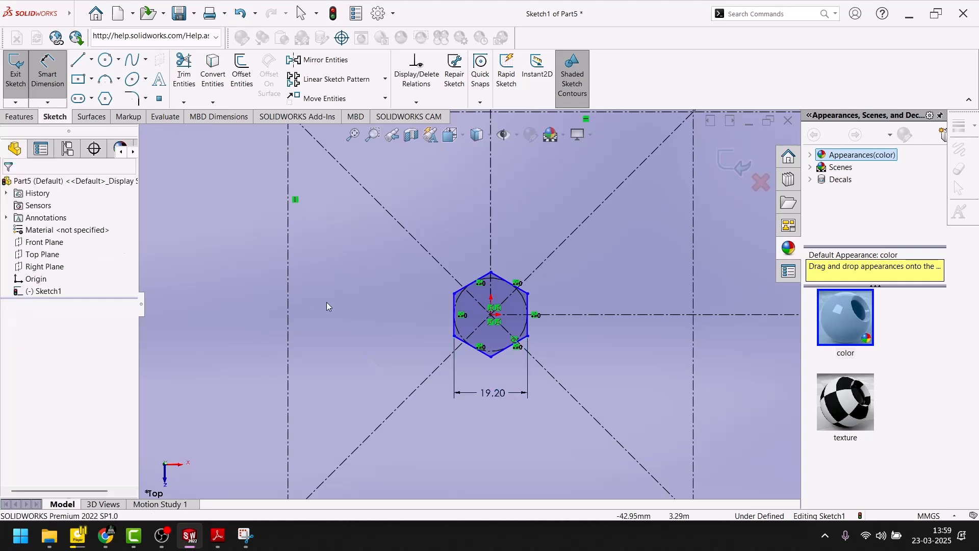
Step: Try to dimension the hexagon's height between its upper and lower vertices
left_click(45, 68)
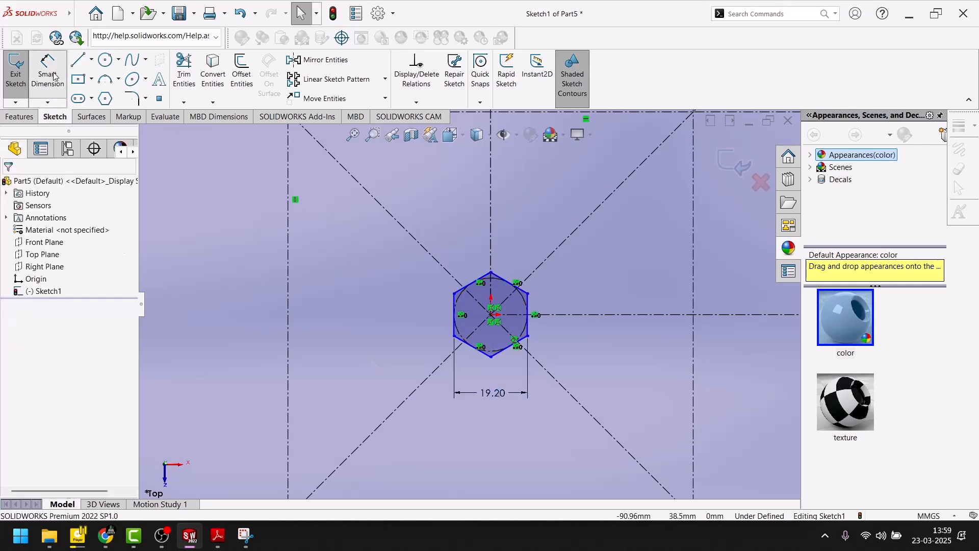
left_click(492, 274)
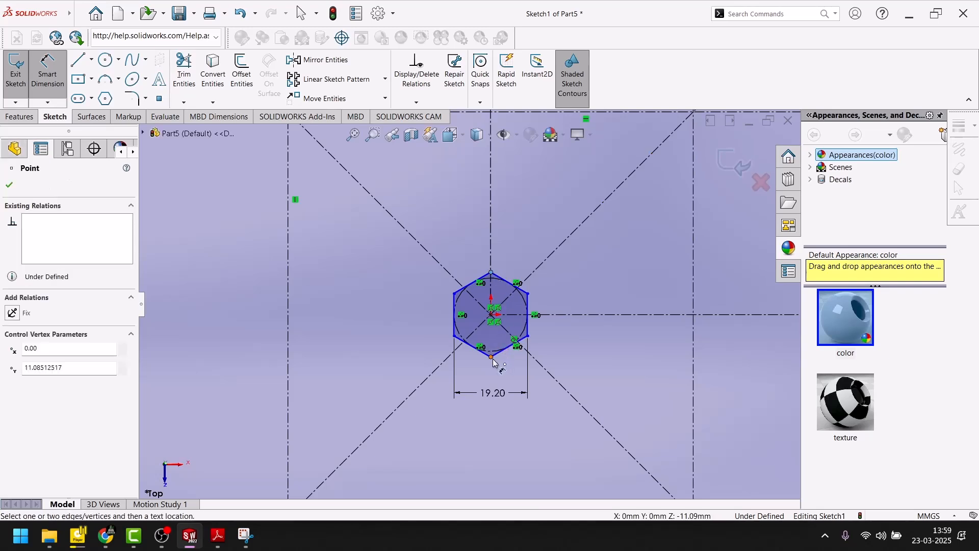
left_click(492, 358)
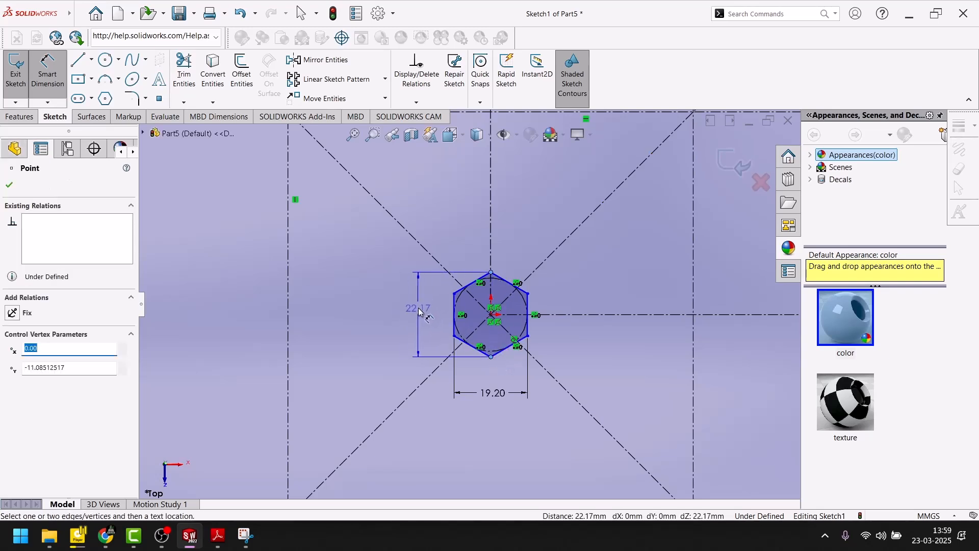
left_click(417, 316)
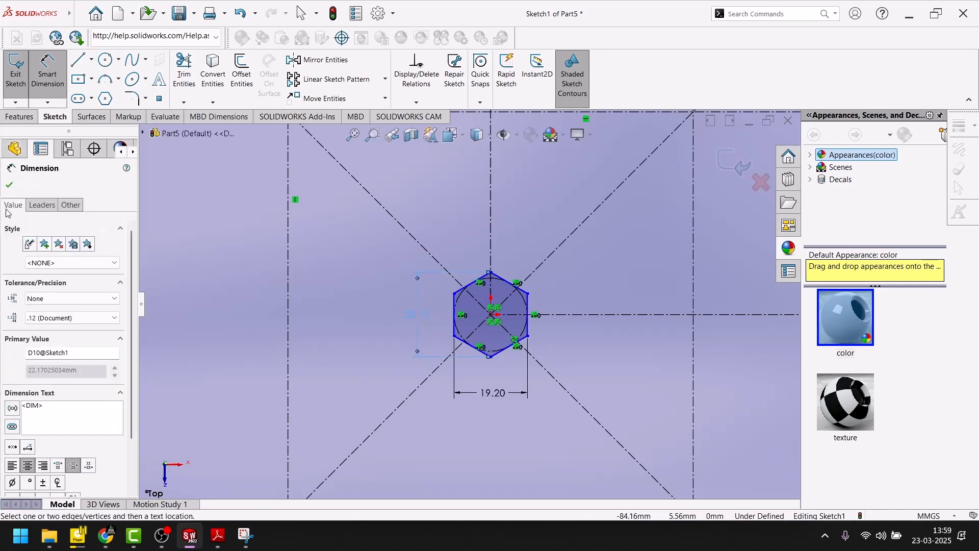
key("Escape")
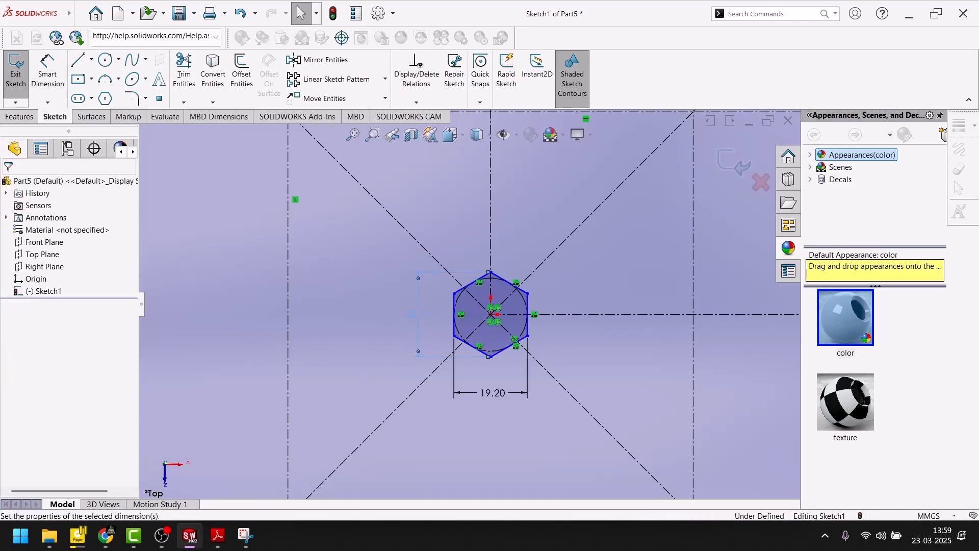
left_click(47, 74)
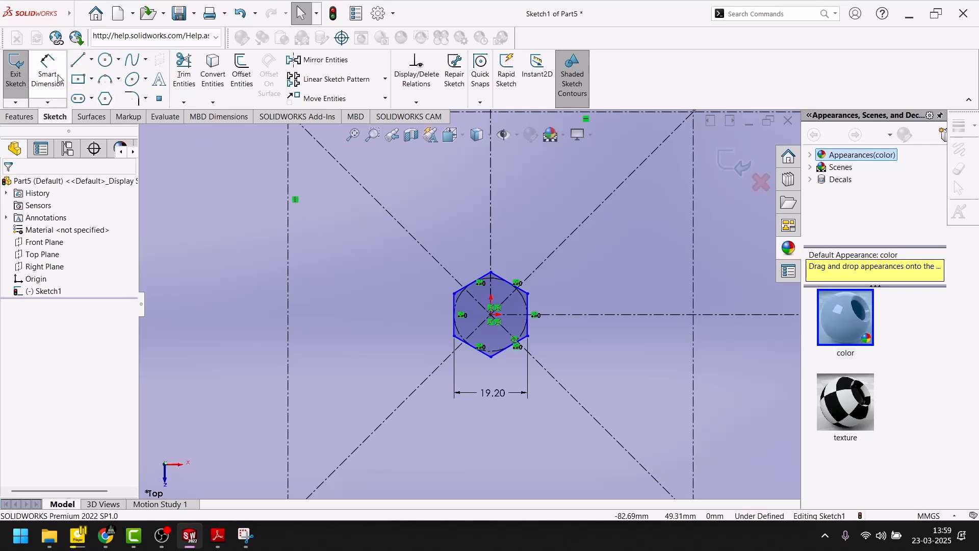
left_click(496, 320)
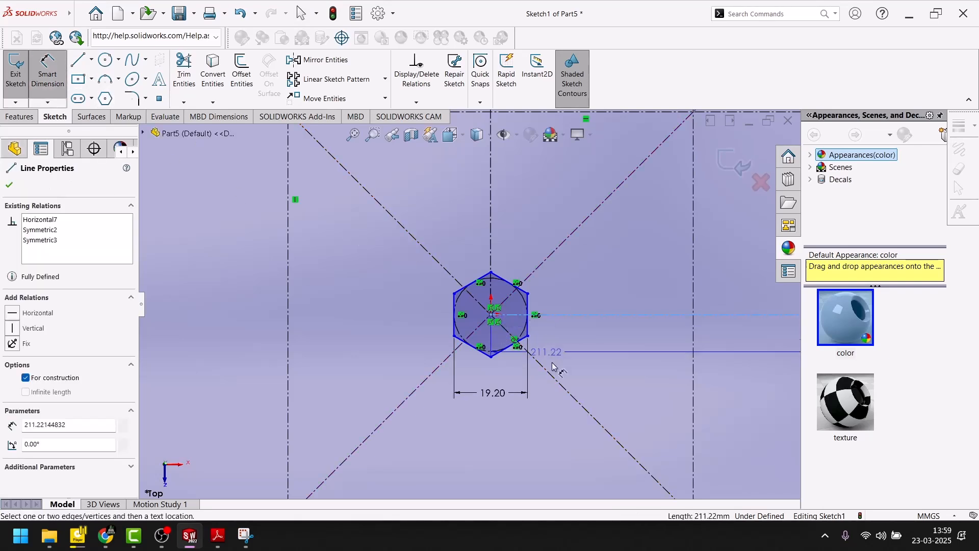
left_click(527, 329)
key("Escape")
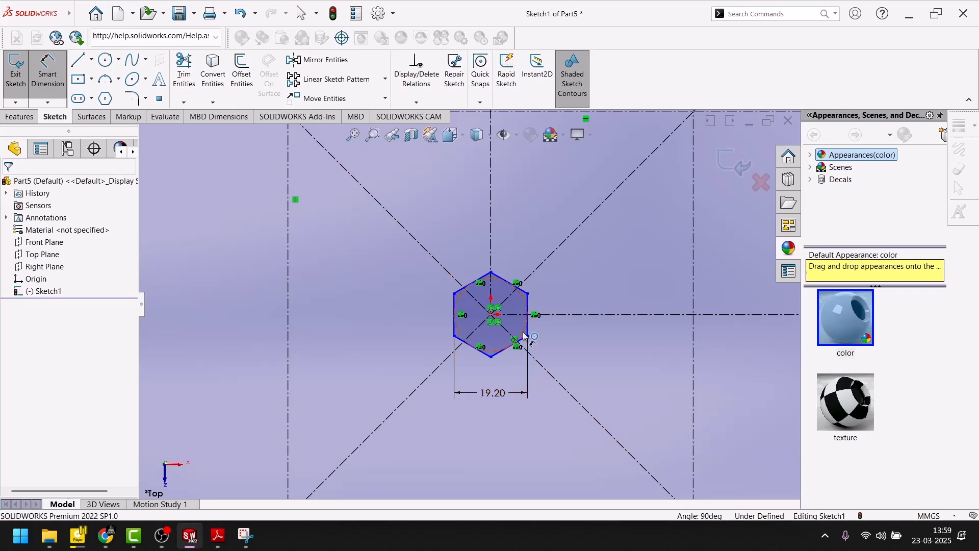
Step: Dimension the hexagon's right vertical side 9.6 mm from the origin, checking the value against the Adobe Reader drawing
scroll(528, 337, "down", 5)
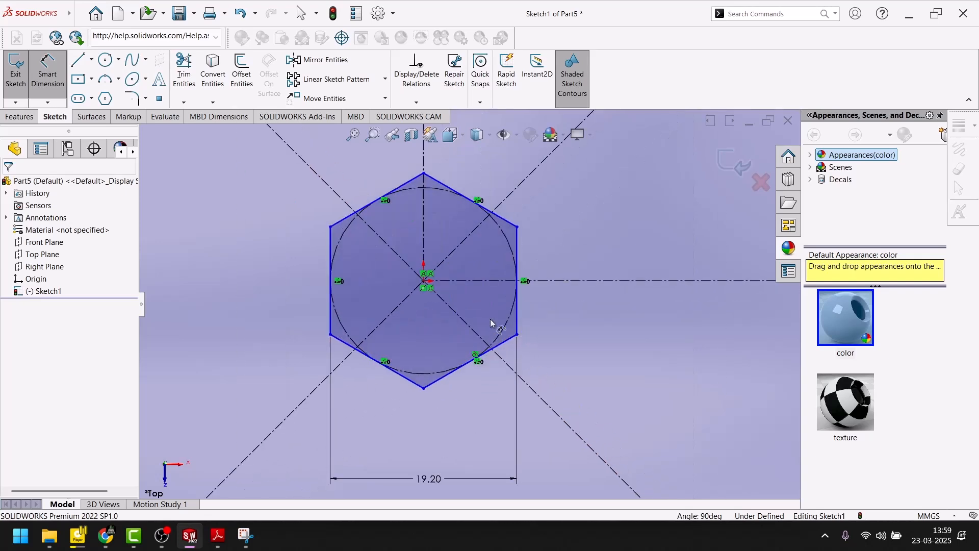
left_click(518, 326)
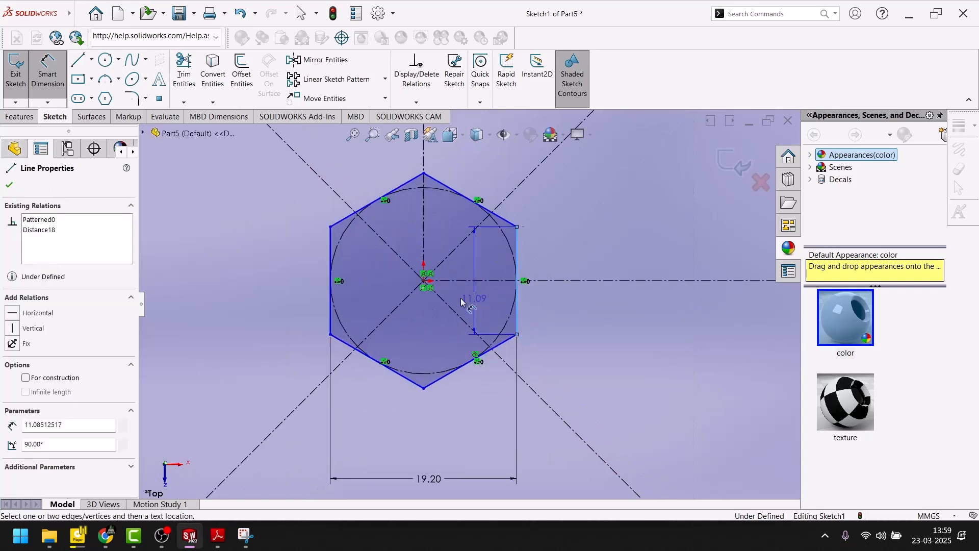
left_click(424, 281)
left_click(473, 423)
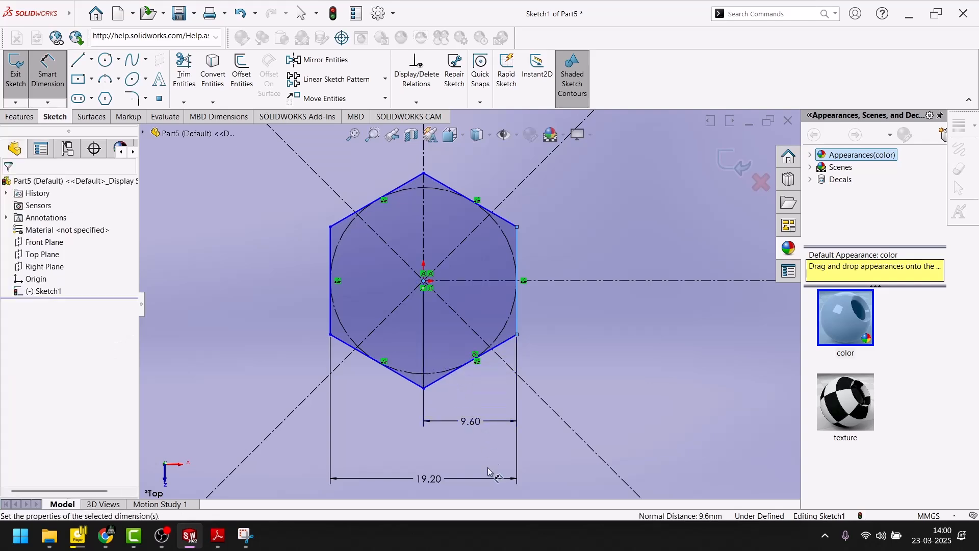
left_click(228, 539)
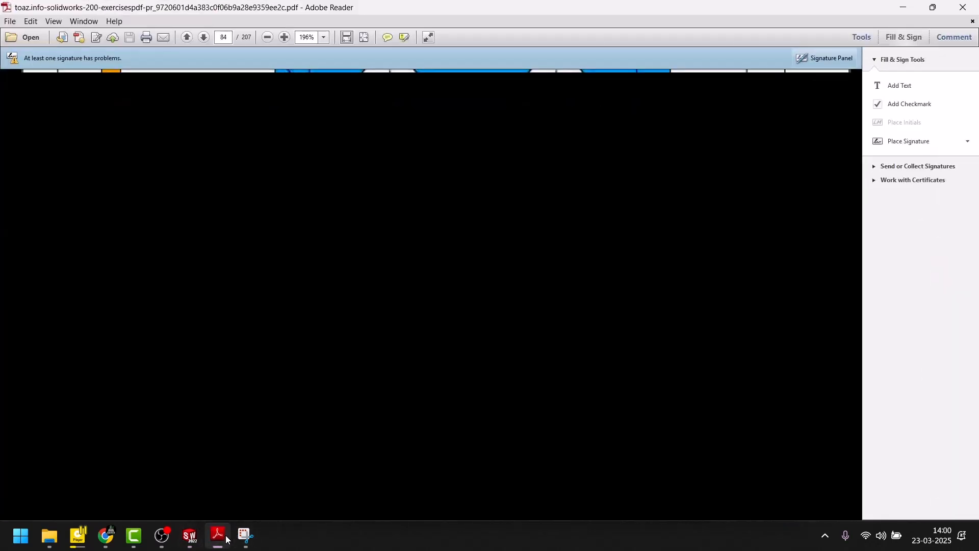
left_click(227, 539)
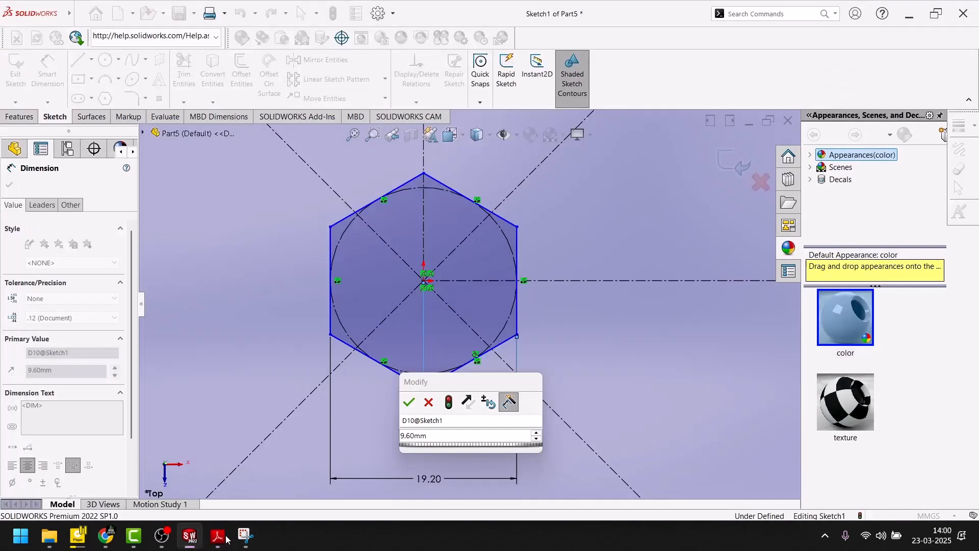
left_click(408, 403)
key("Escape")
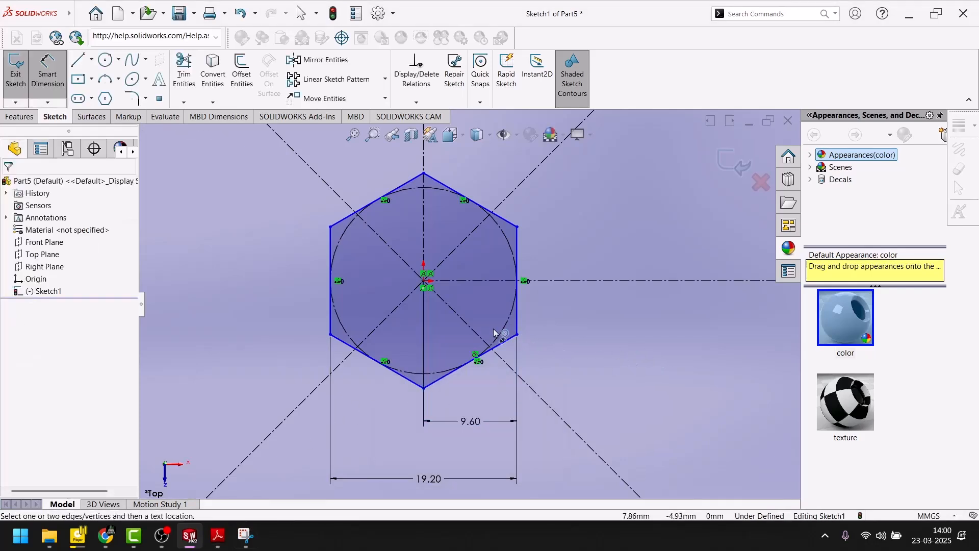
left_click(426, 174)
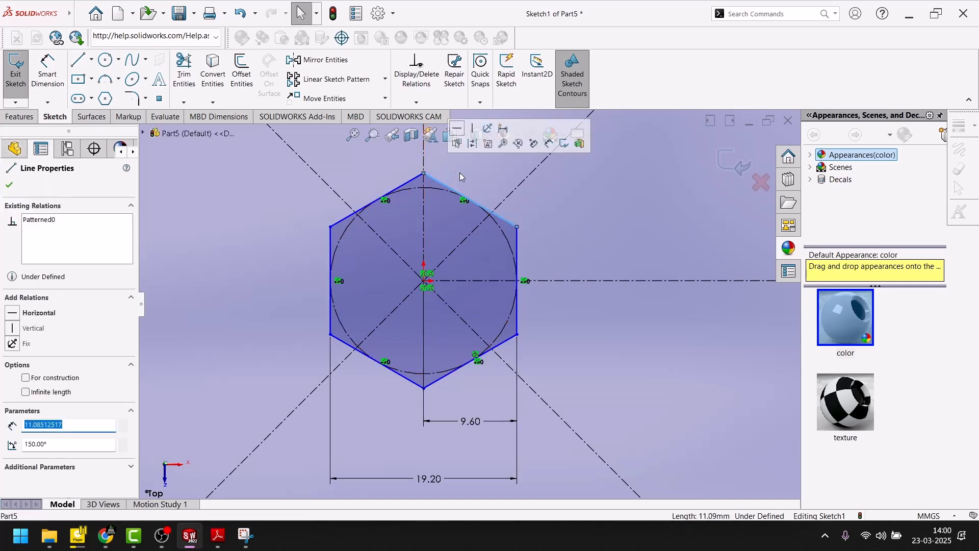
left_click(437, 182)
left_click(425, 174)
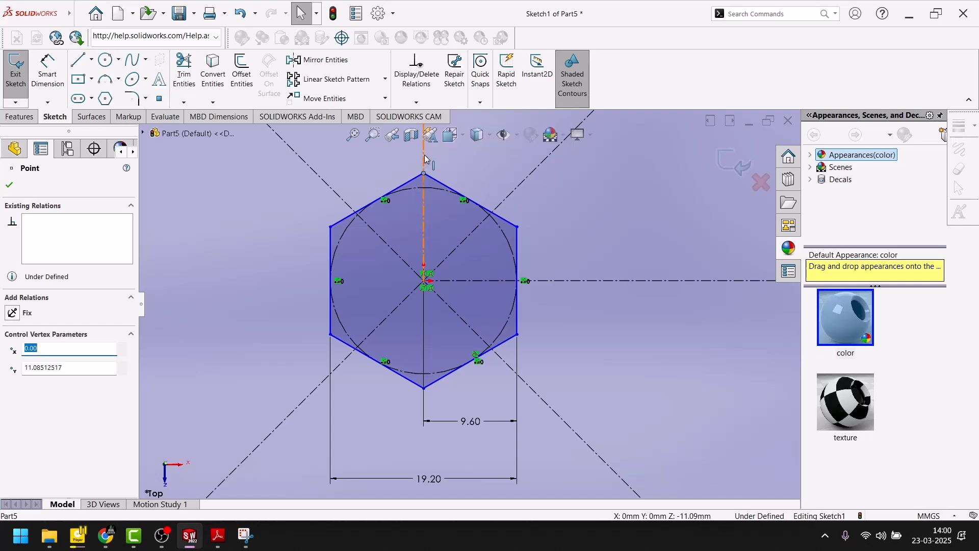
left_click(424, 161, "ctrl")
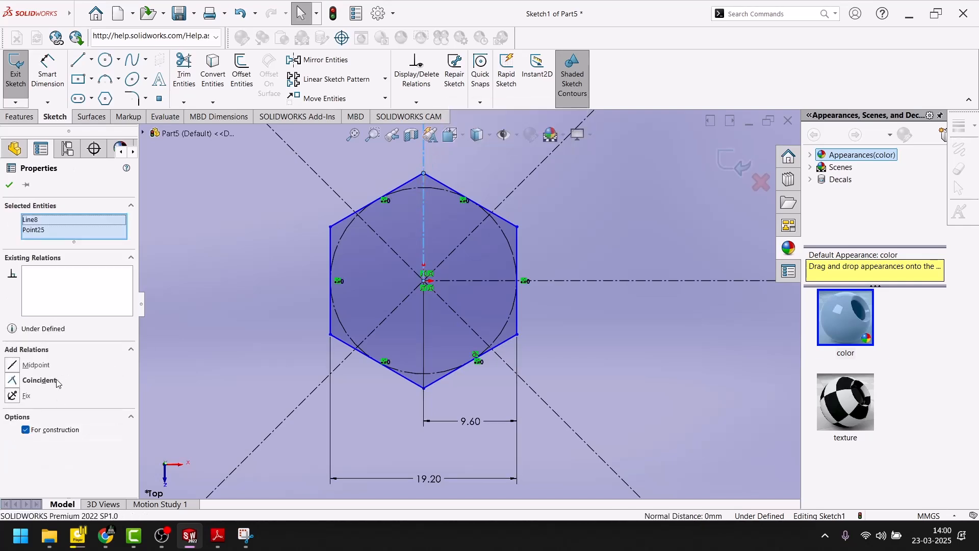
left_click(601, 332)
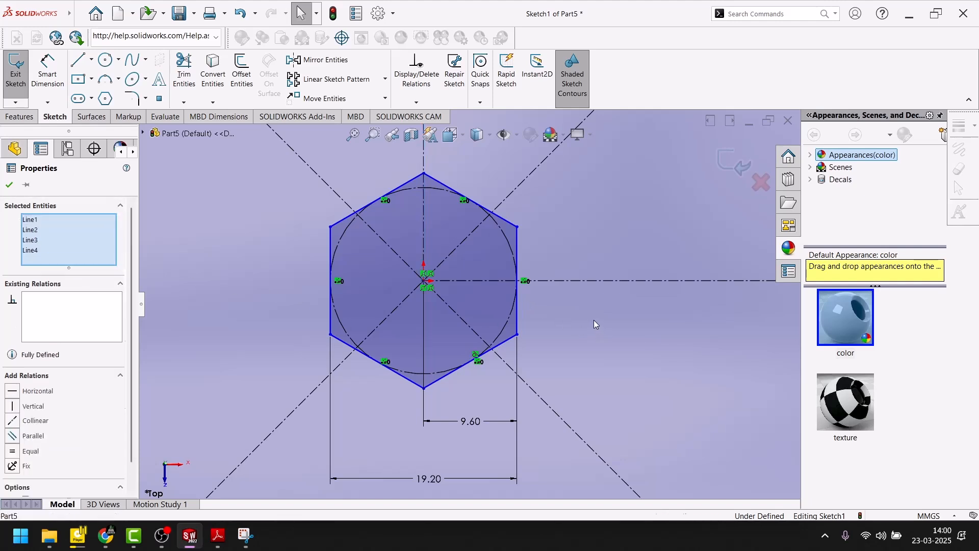
Step: Check the existing relations on the hexagon's upper vertex and its two right-hand vertices
left_click(426, 177, "ctrl")
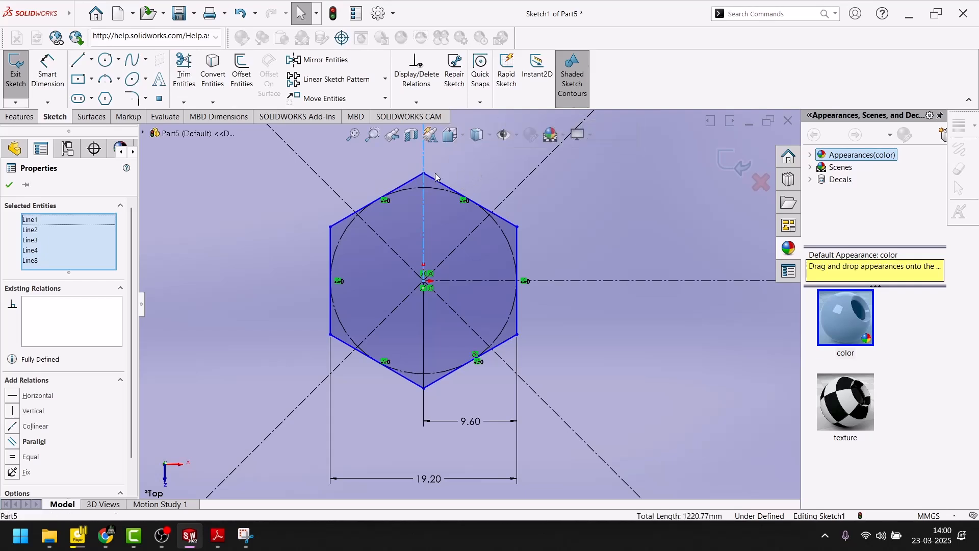
left_click(425, 175)
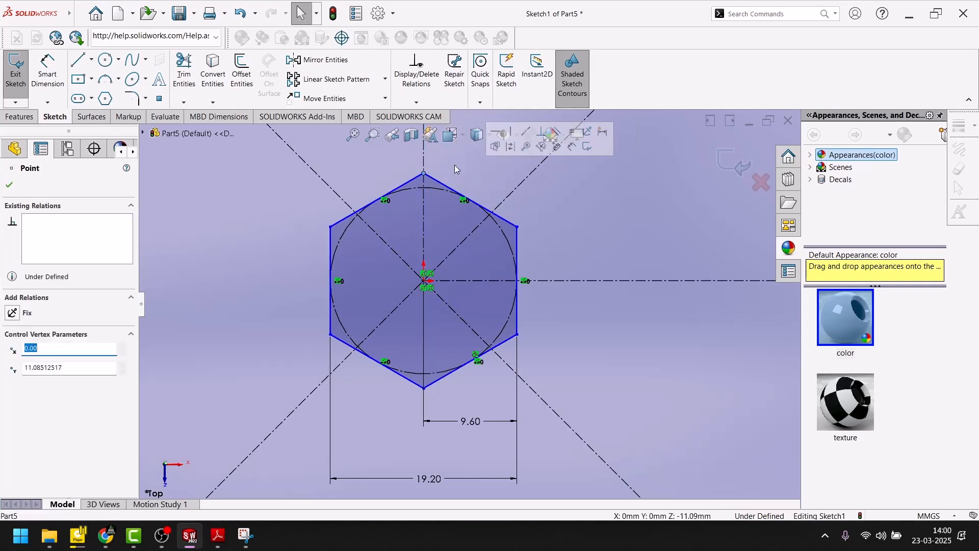
left_click(562, 215)
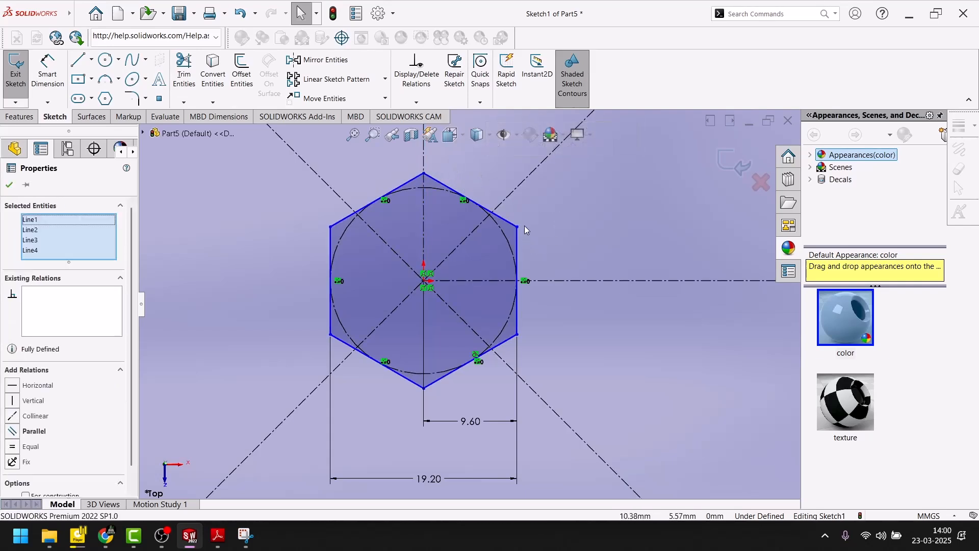
left_click(517, 228)
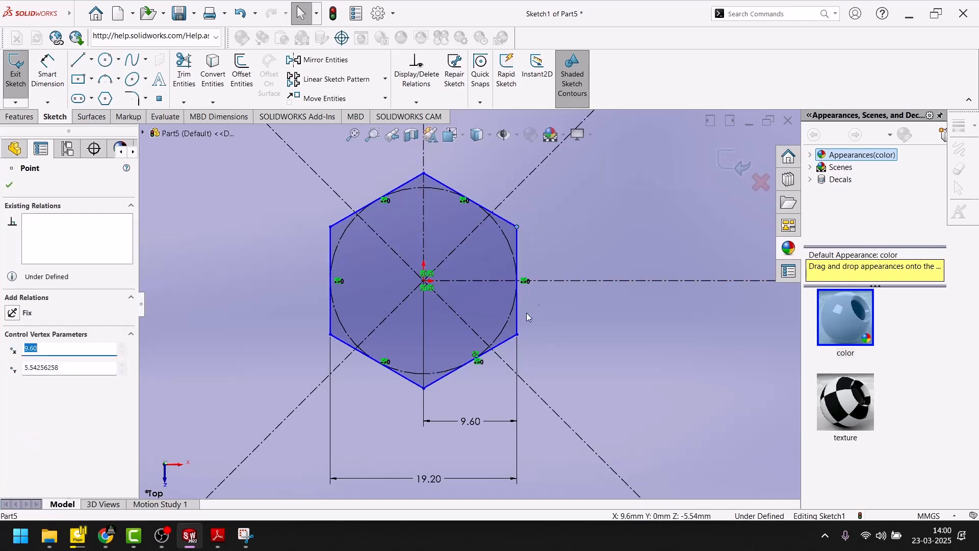
left_click(518, 334)
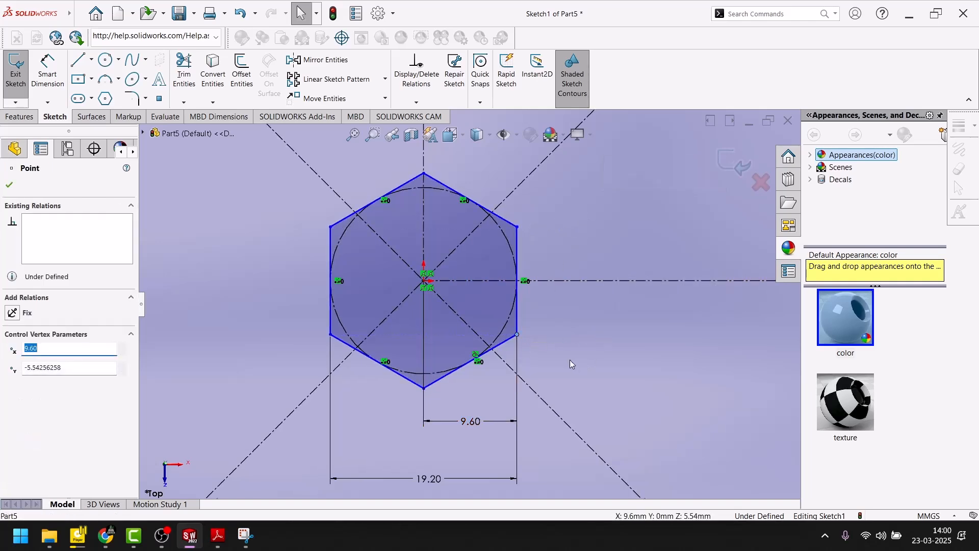
scroll(570, 360, "up", 3)
scroll(543, 307, "up", 5)
left_click(635, 191)
scroll(409, 356, "down", 7)
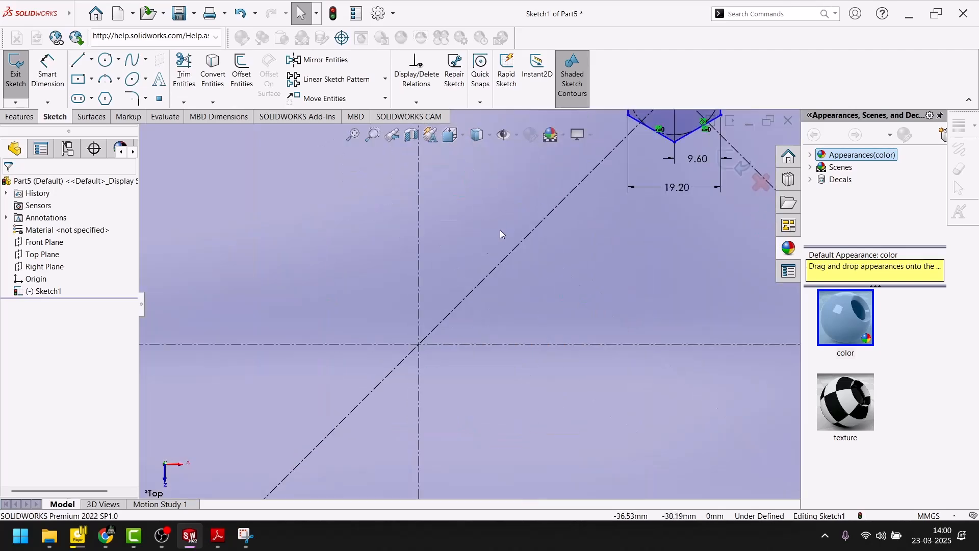
scroll(540, 268, "up", 3)
scroll(449, 293, "down", 6)
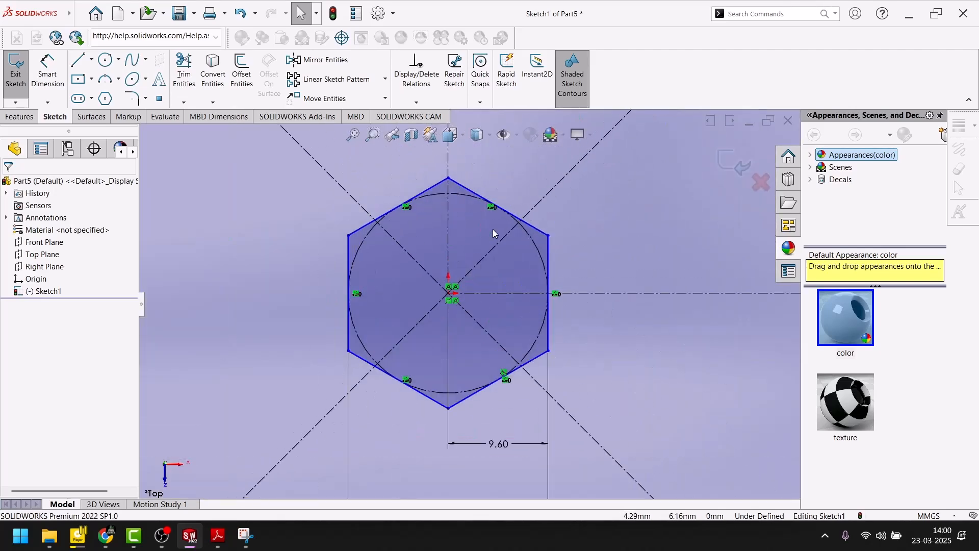
Step: Try to move the hexagon by its center and left-hand vertices, and undo the change
left_click(450, 294)
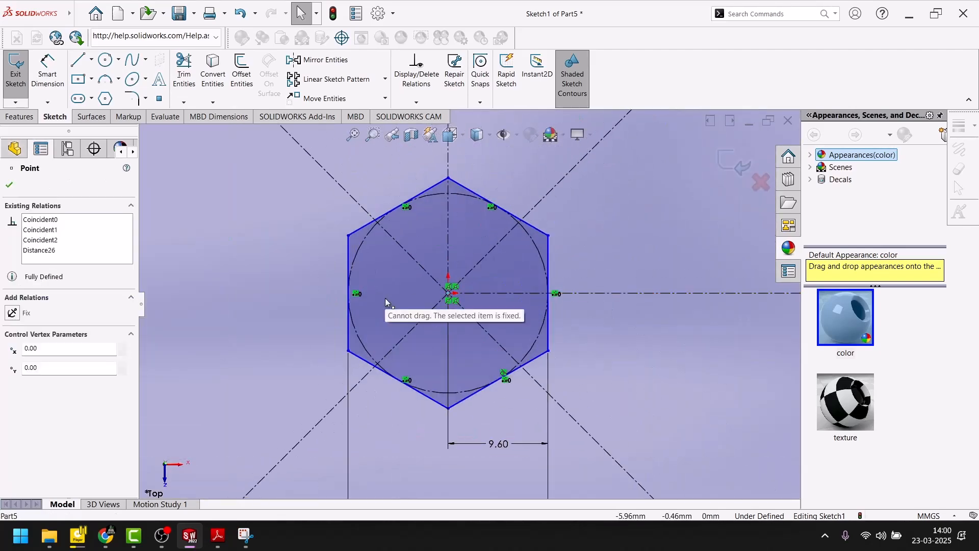
left_click_drag(351, 237, 379, 304)
left_click_drag(357, 350, 337, 328)
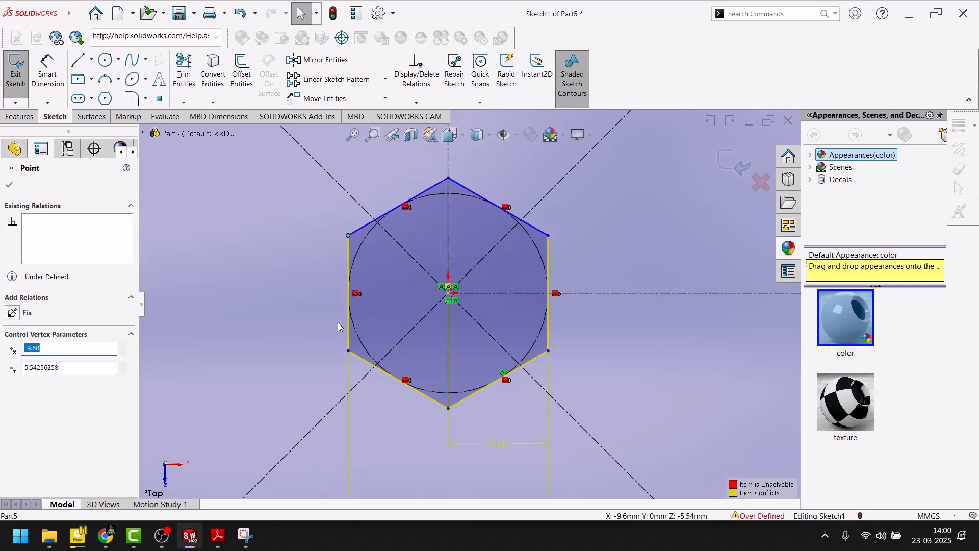
key("ctrl+z")
left_click(278, 305)
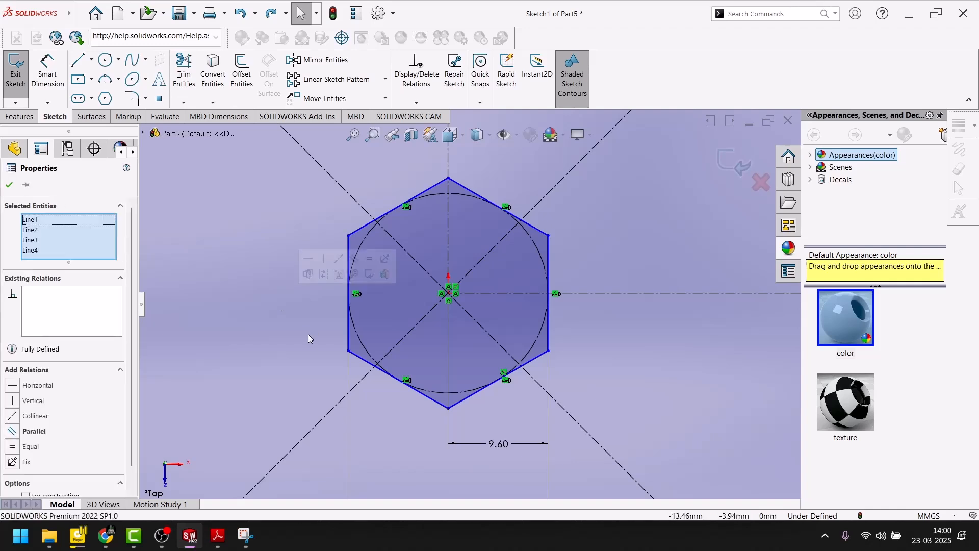
scroll(308, 335, "up", 5)
scroll(308, 334, "up", 2)
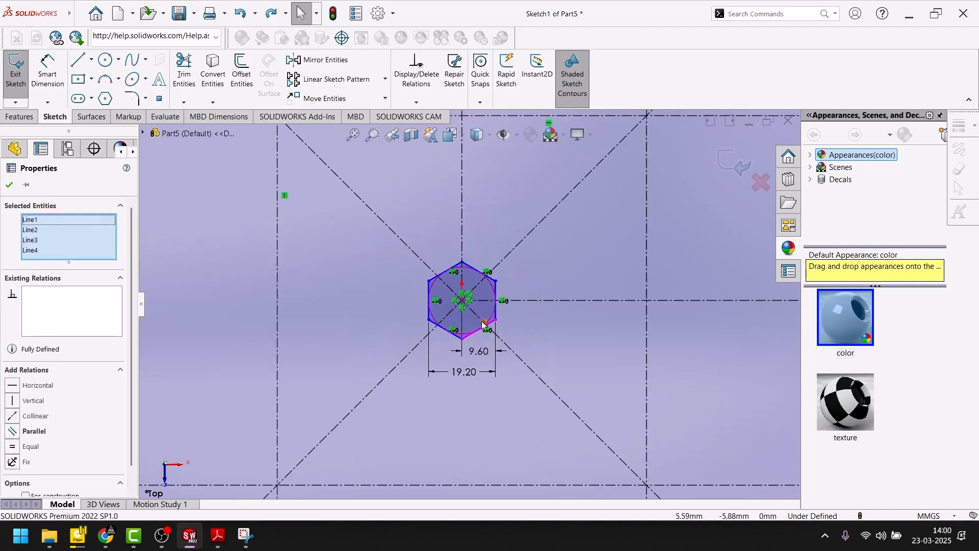
Step: Try to adjust the hexagon's upper-right vertex, and undo the change
scroll(394, 326, "up", 1)
left_click(9, 185)
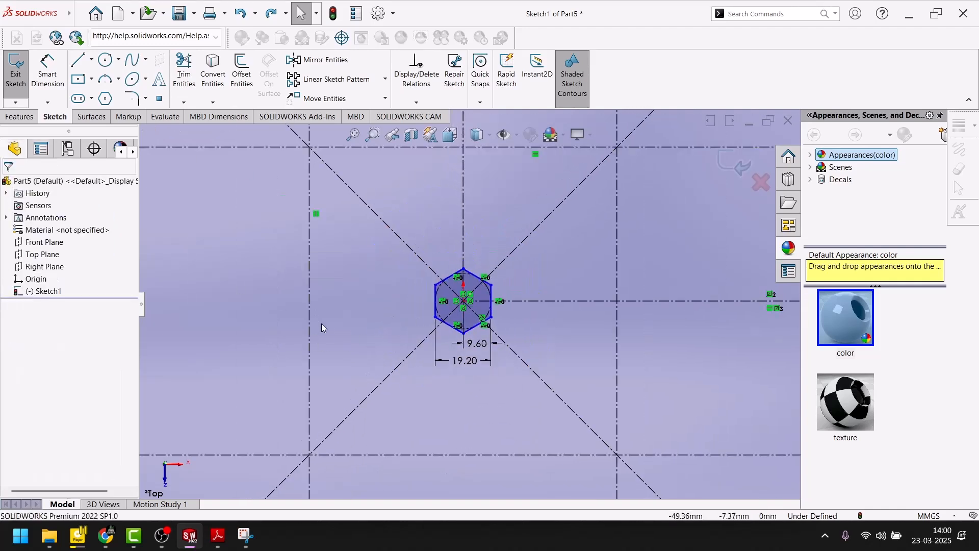
scroll(448, 322, "down", 5)
scroll(522, 258, "down", 3)
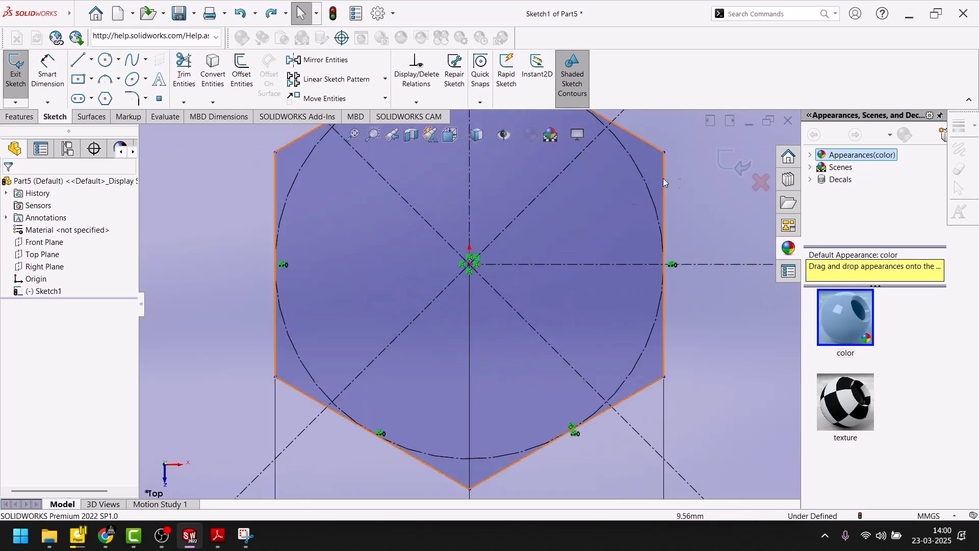
left_click(665, 151)
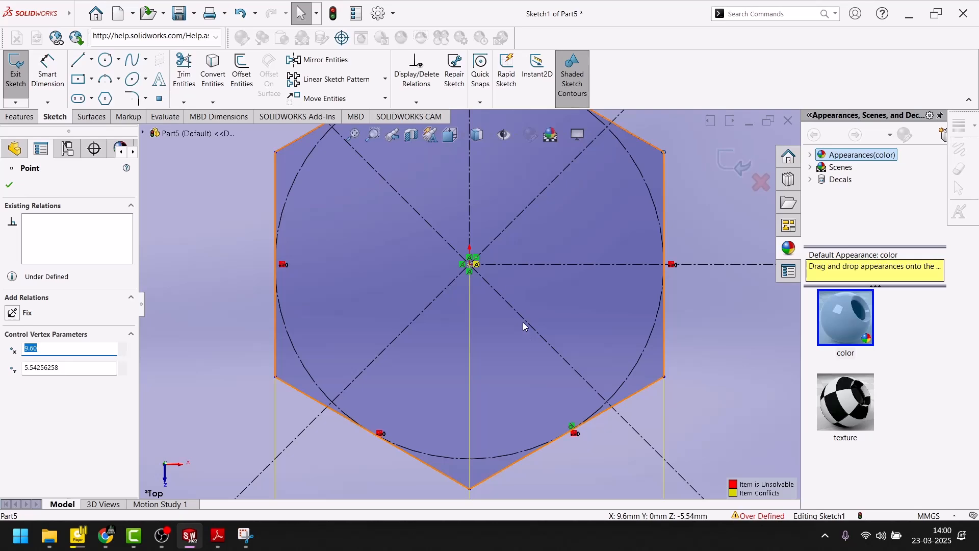
key("ctrl+z")
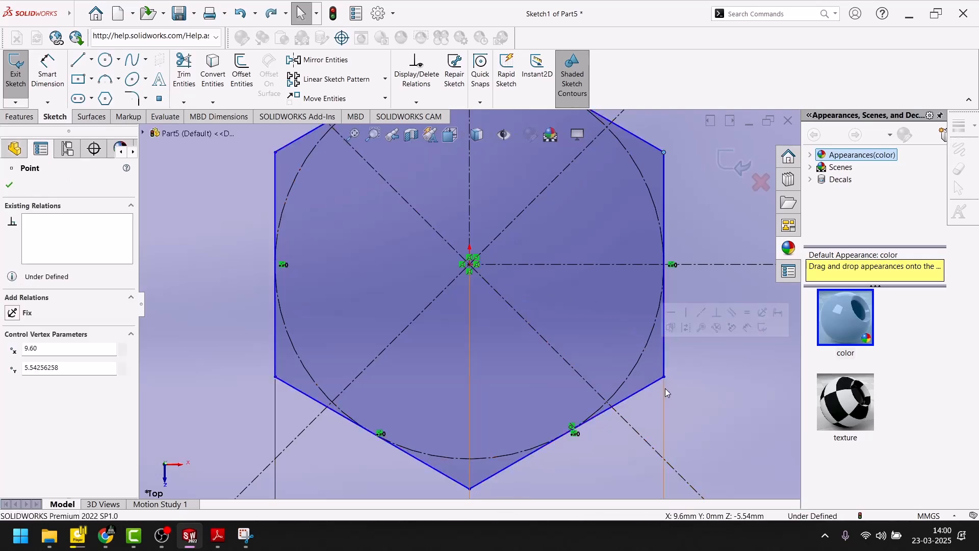
scroll(533, 359, "up", 10)
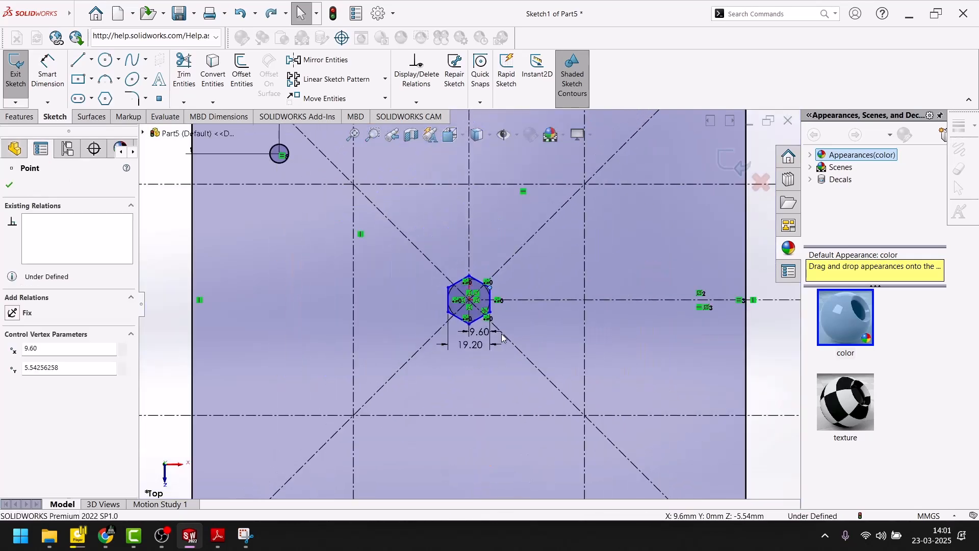
scroll(500, 333, "up", 3)
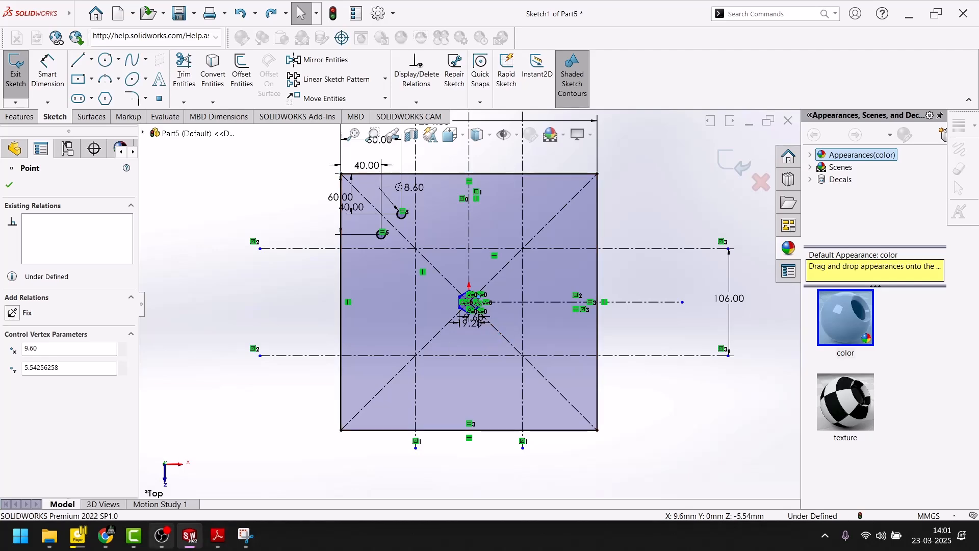
Step: Examine the large hole radii, spacings and edge offsets in the Adobe Reader drawing, and return to the SOLIDWORKS sketch
left_click(215, 540)
scroll(402, 344, "up", 3)
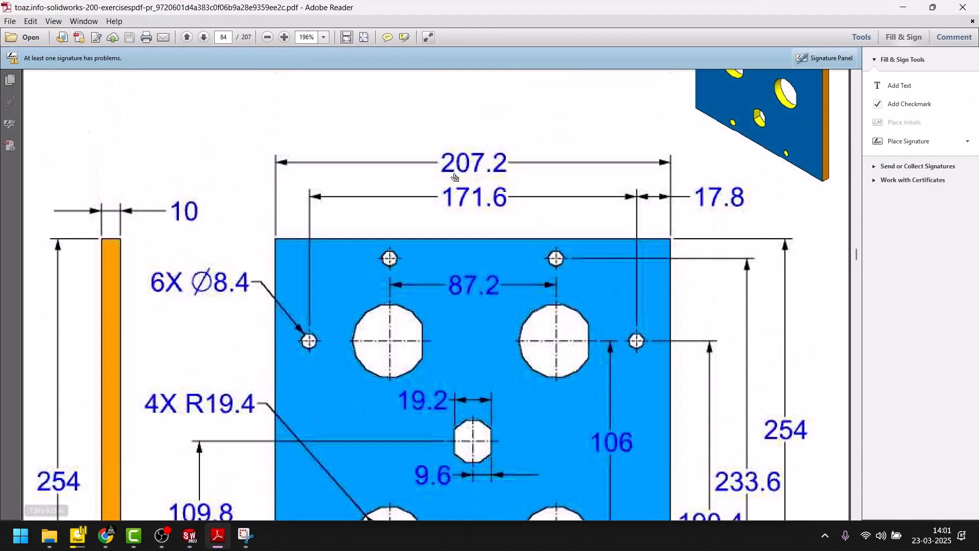
scroll(389, 286, "down", 5)
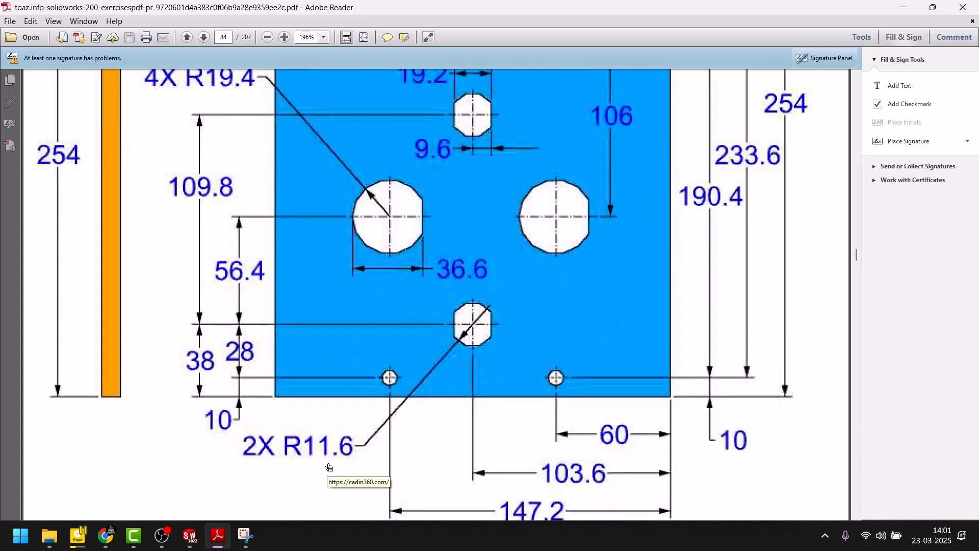
scroll(425, 427, "up", 3)
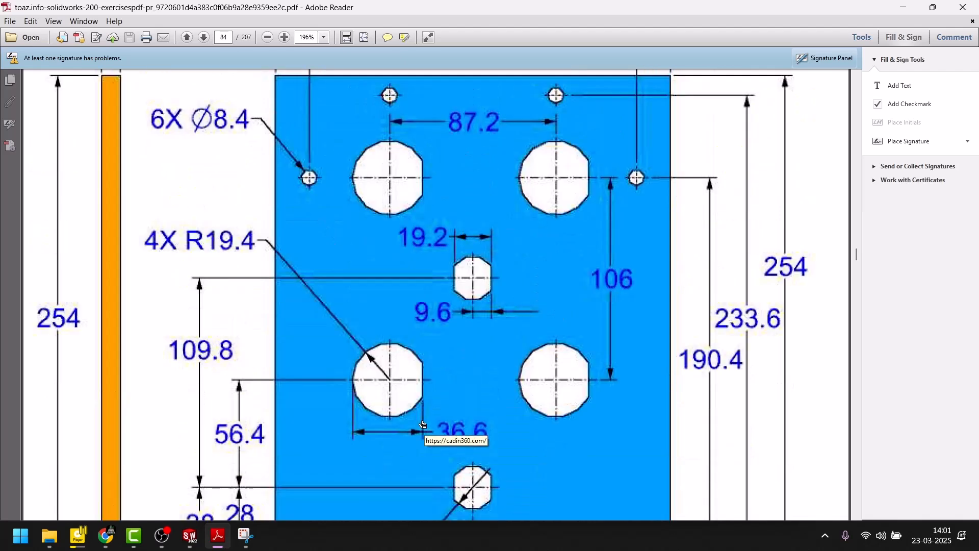
scroll(422, 424, "down", 2)
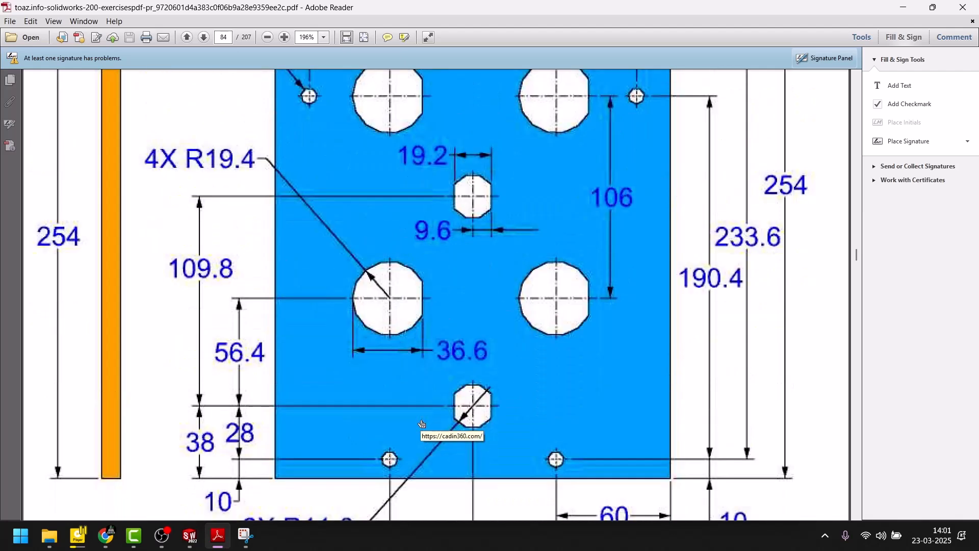
scroll(422, 424, "up", 2)
scroll(422, 424, "down", 2)
left_click(218, 535)
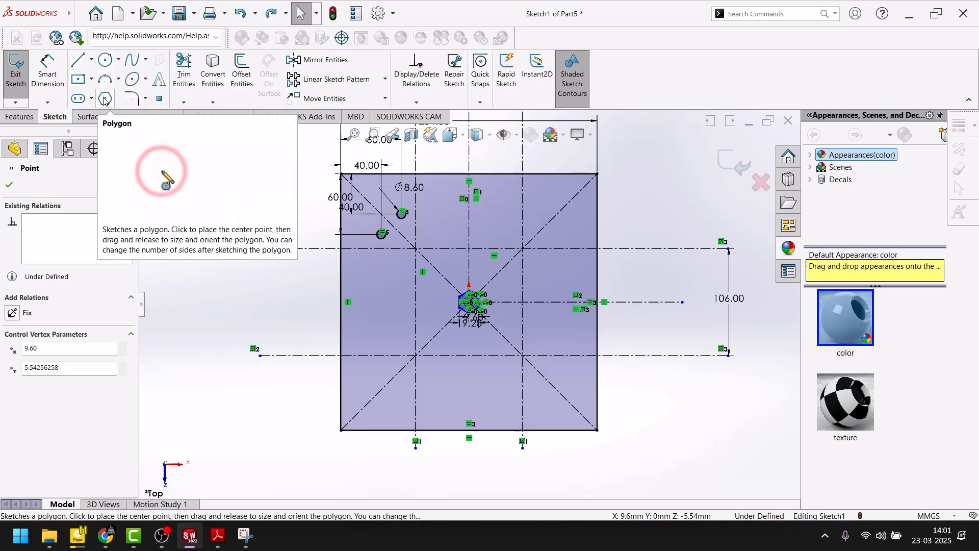
Step: Try to sketch a circle of about 18.2 mm radius at the upper-left centerline intersection, and undo it
left_click(106, 59)
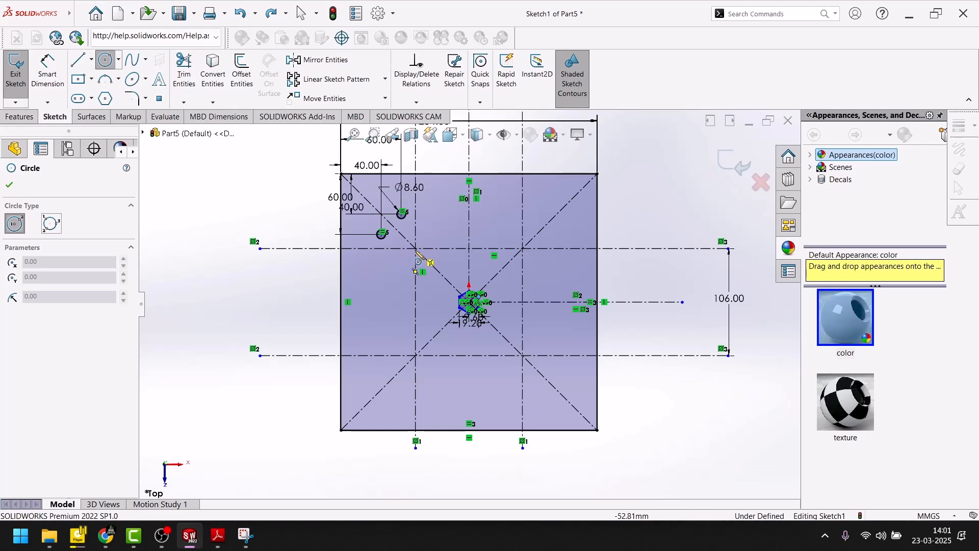
left_click(416, 249)
left_click(428, 261)
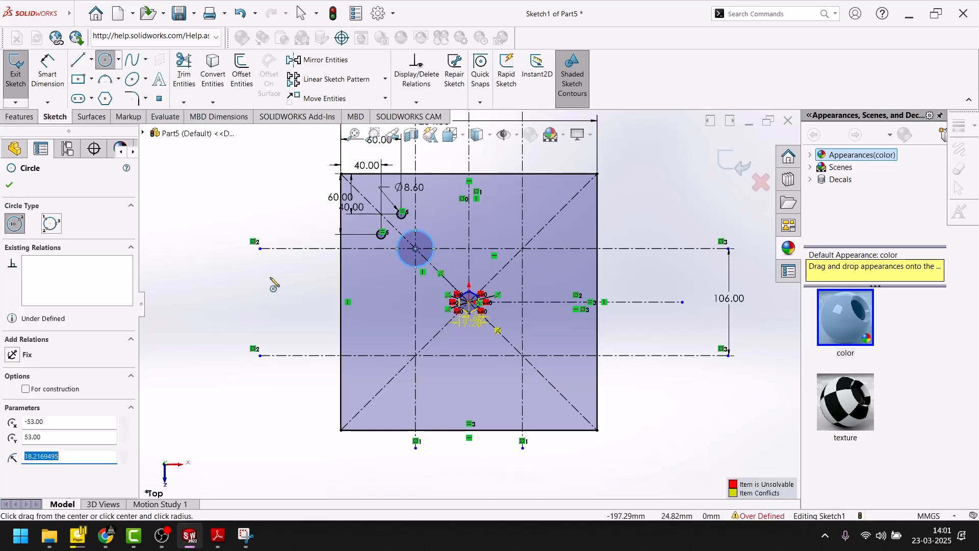
left_click(9, 187)
left_click(47, 71)
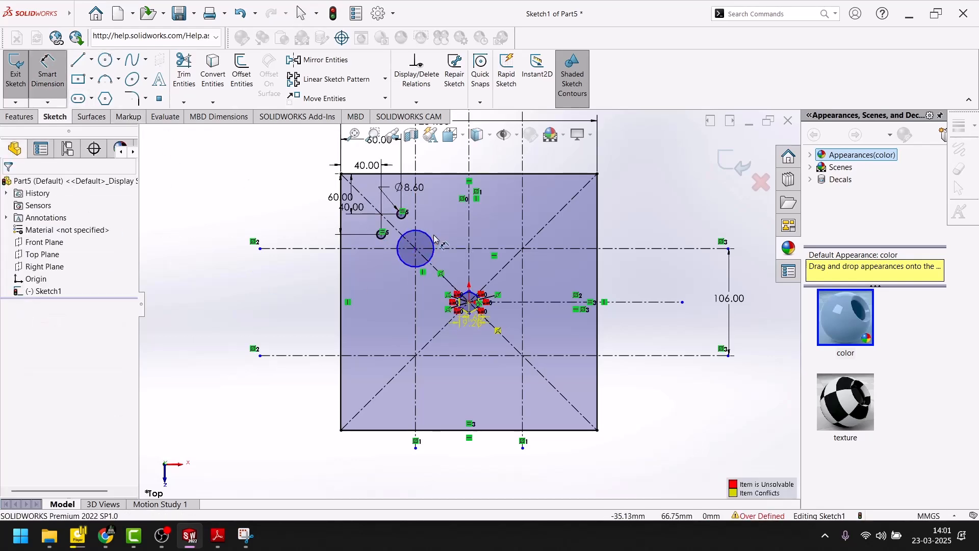
key("ctrl+z")
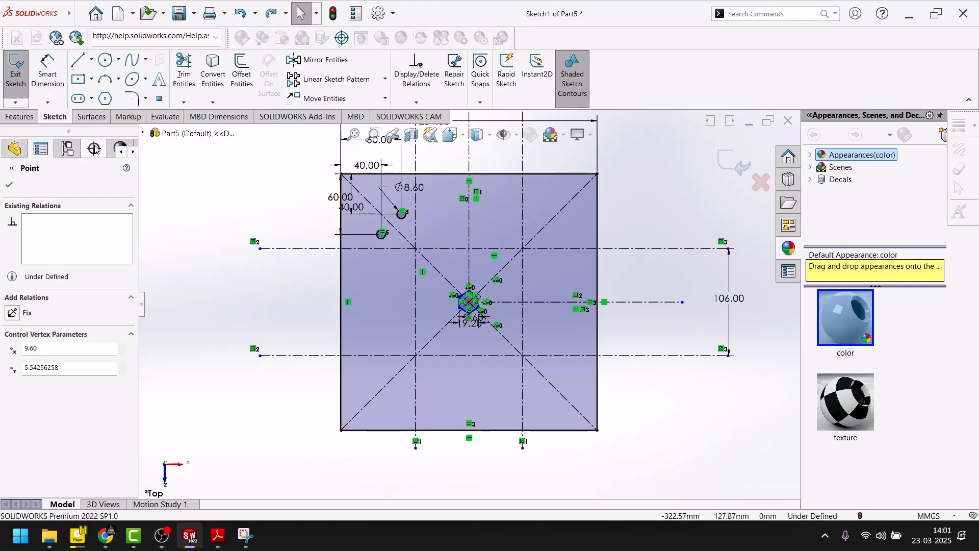
Step: Try a larger circle of about 32.2 mm radius at the upper-left centerline intersection, and undo it
left_click(105, 60)
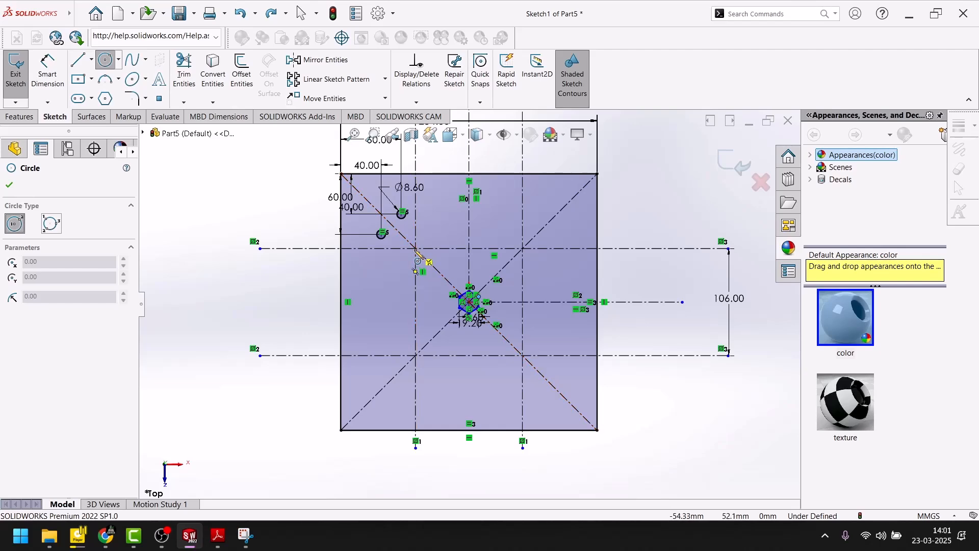
left_click_drag(417, 249, 439, 272)
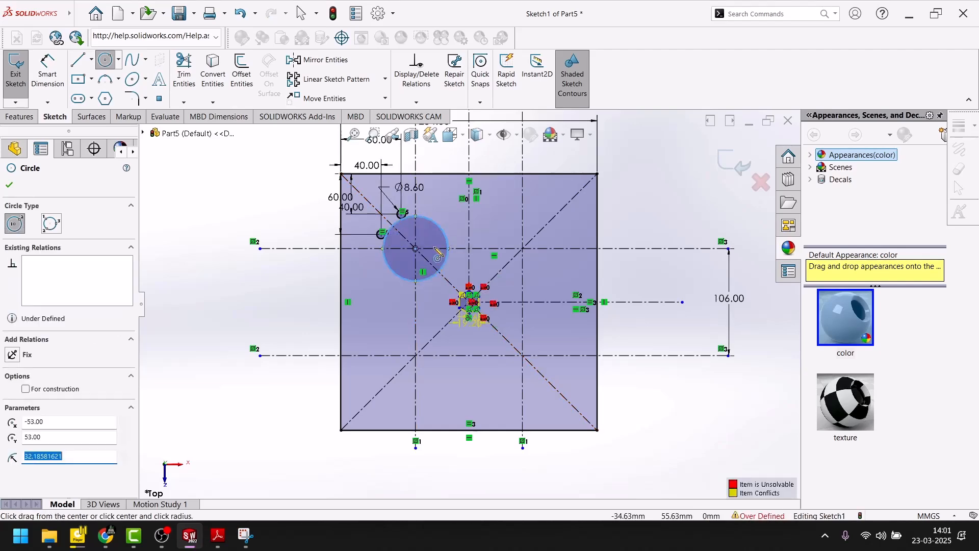
scroll(444, 281, "down", 5)
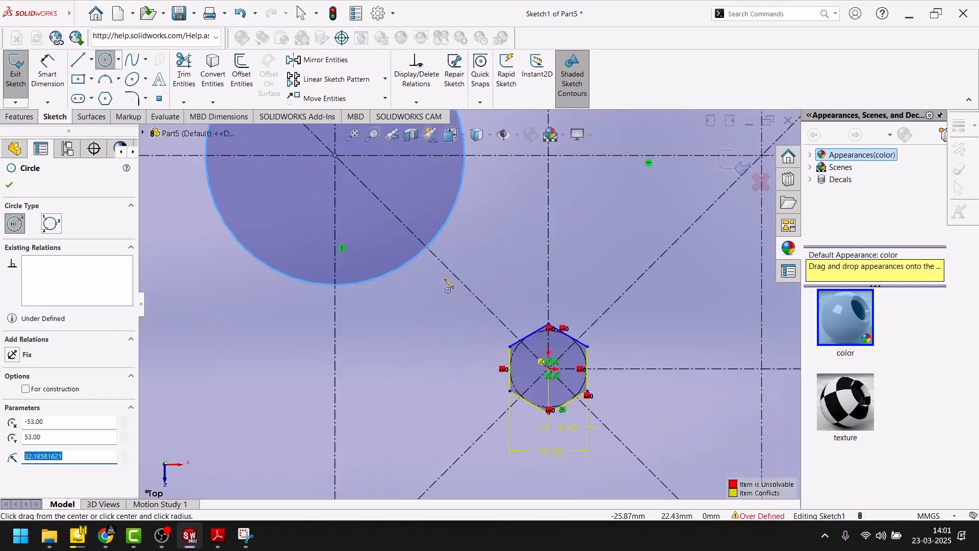
scroll(448, 283, "up", 3)
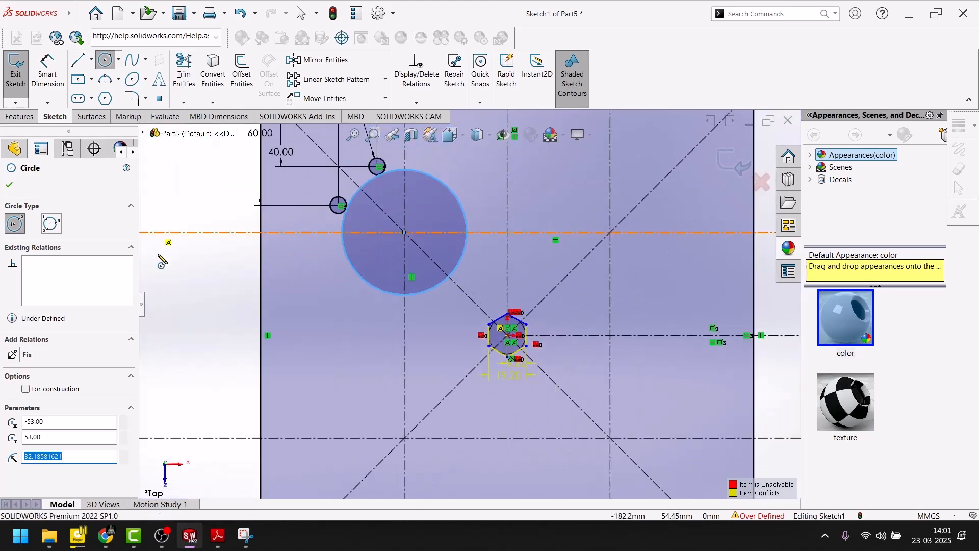
key("Escape")
key("ctrl+z")
key("ctrl+z")
scroll(519, 382, "down", 6)
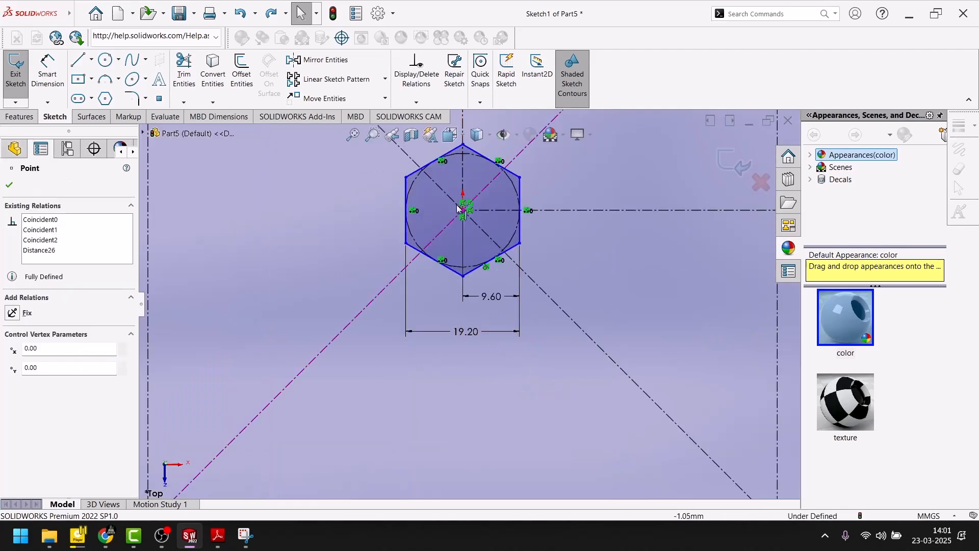
left_click(478, 425)
key("f")
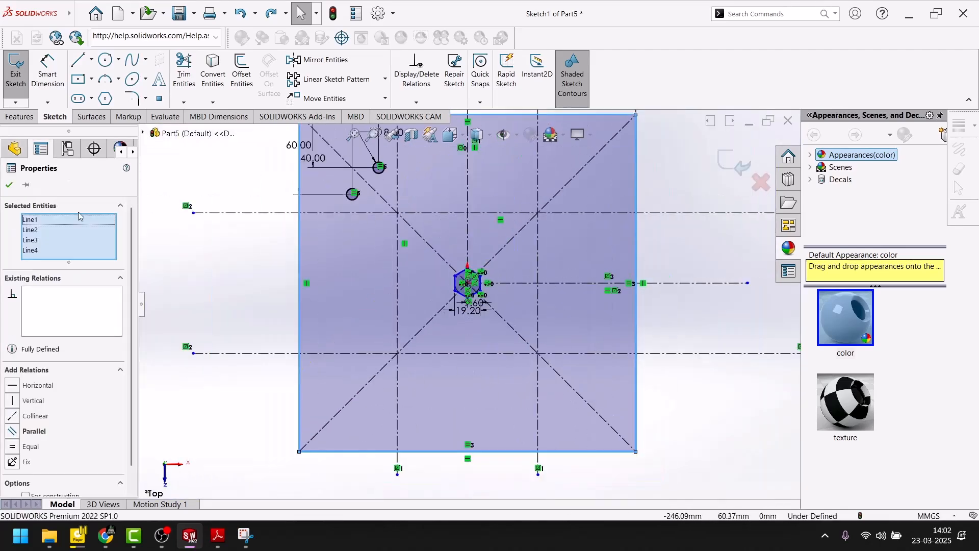
key("Escape")
Step: Sketch a circle of about 20.7 mm radius centered on the upper-left intersection of the centerlines
left_click(105, 60)
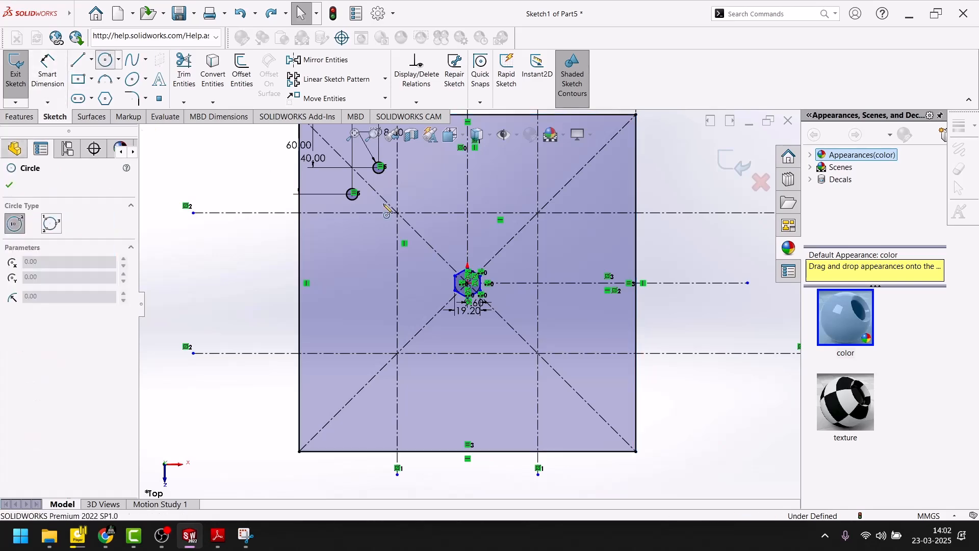
left_click(397, 213)
left_click(424, 205)
scroll(400, 204, "down", 7)
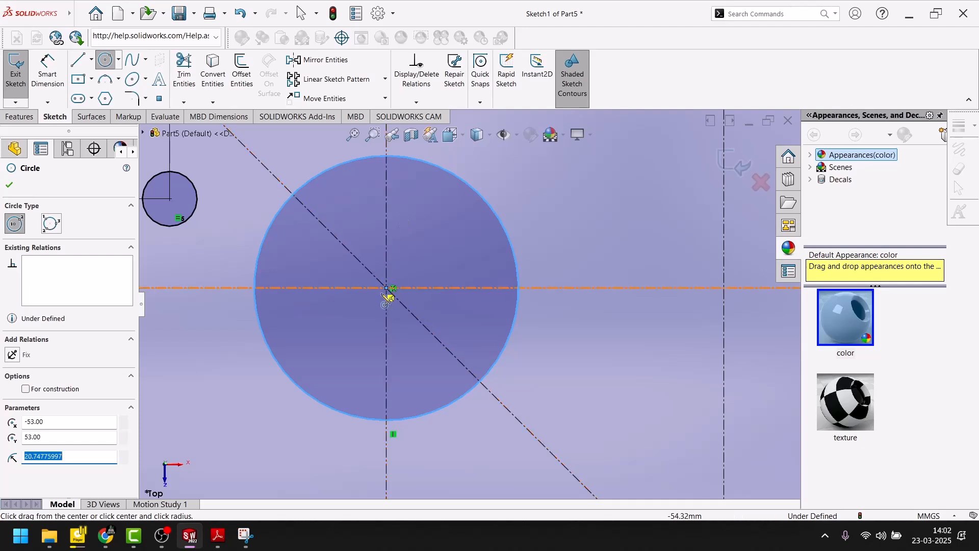
left_click(9, 186)
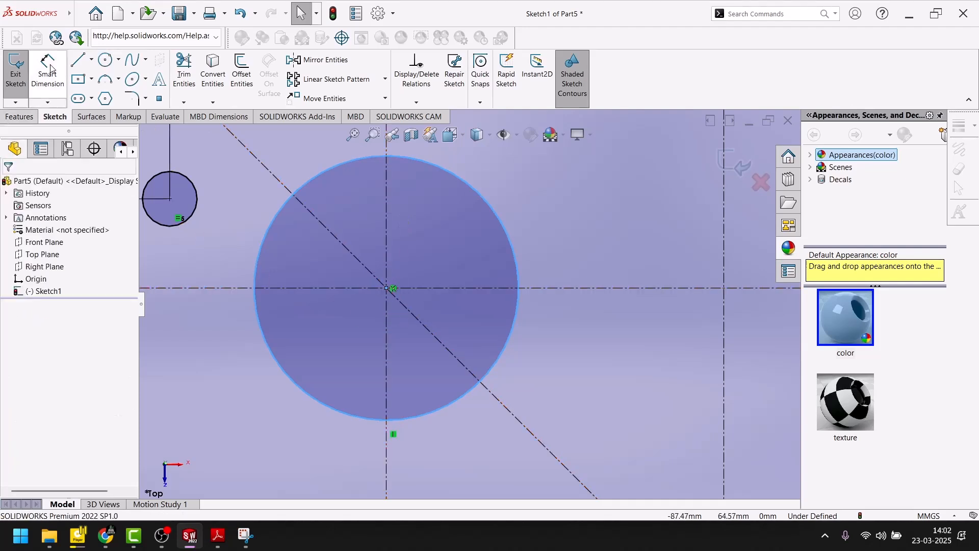
Step: Dimension the new circle at the upper-left centerline intersection with a diameter of 19.8 mm
left_click(47, 72)
left_click(498, 219)
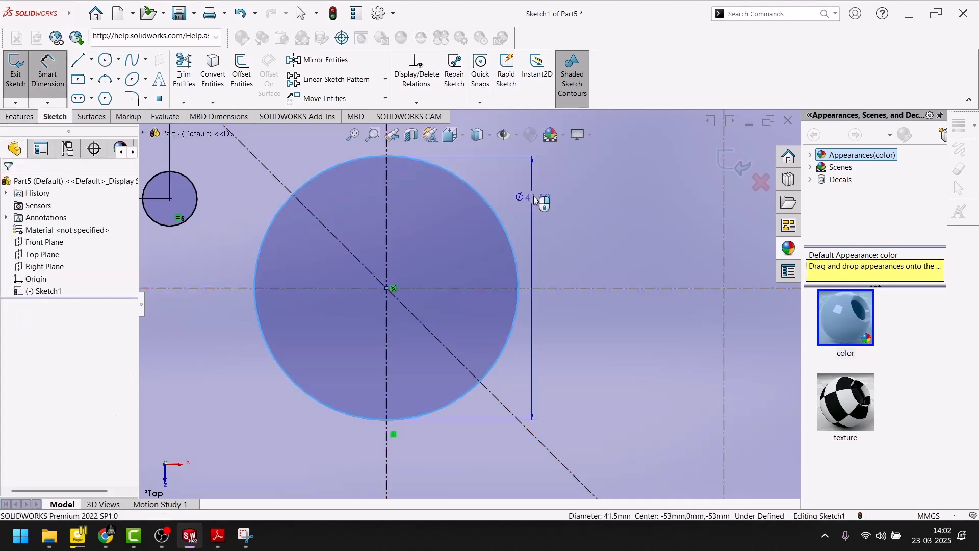
left_click(536, 201)
type("19.8")
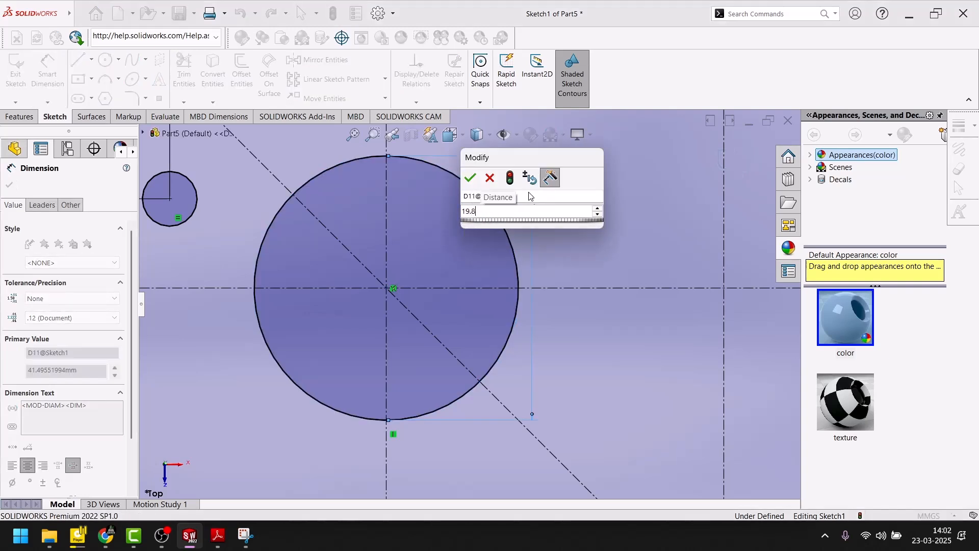
key("Return")
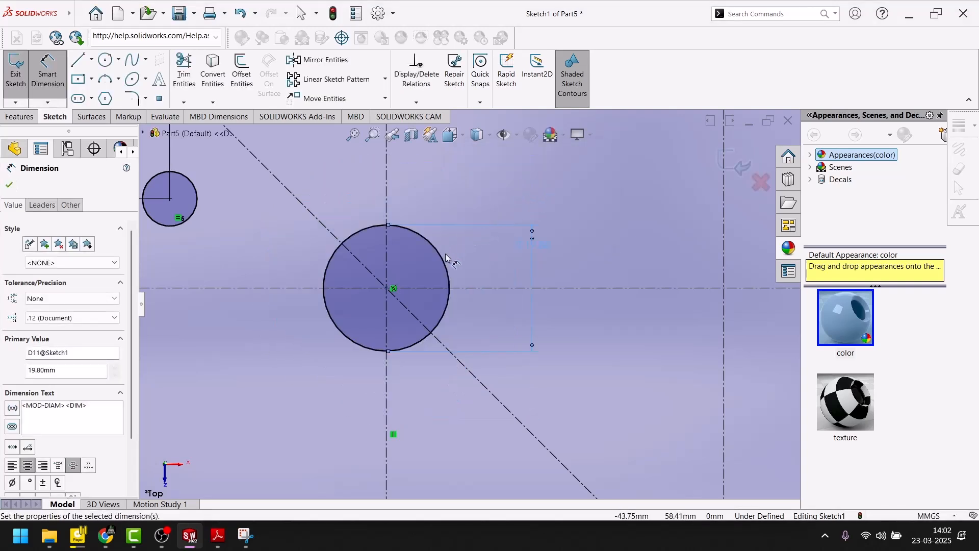
Step: Check the larger holes' radius and spacing in the PDF drawing and return to the sketch
left_click(218, 536)
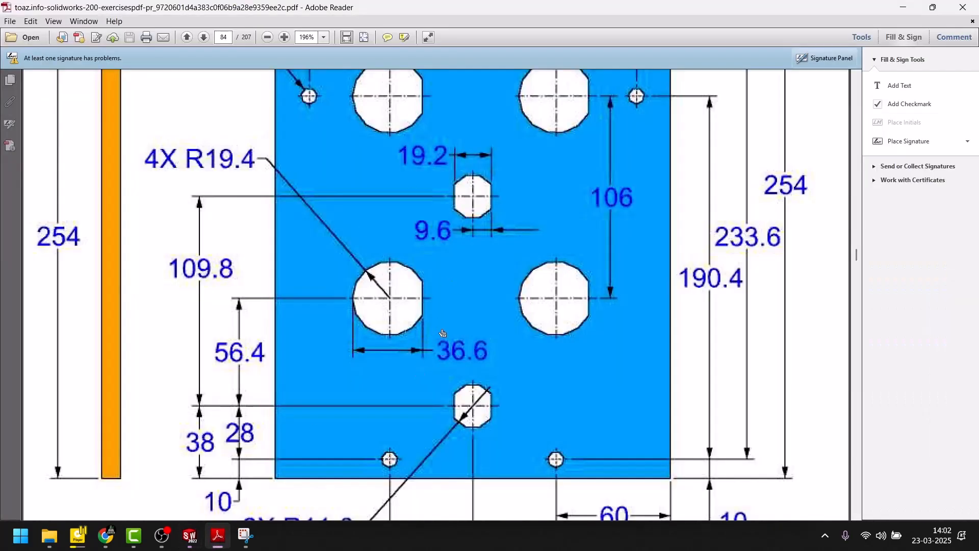
scroll(434, 335, "up", 3)
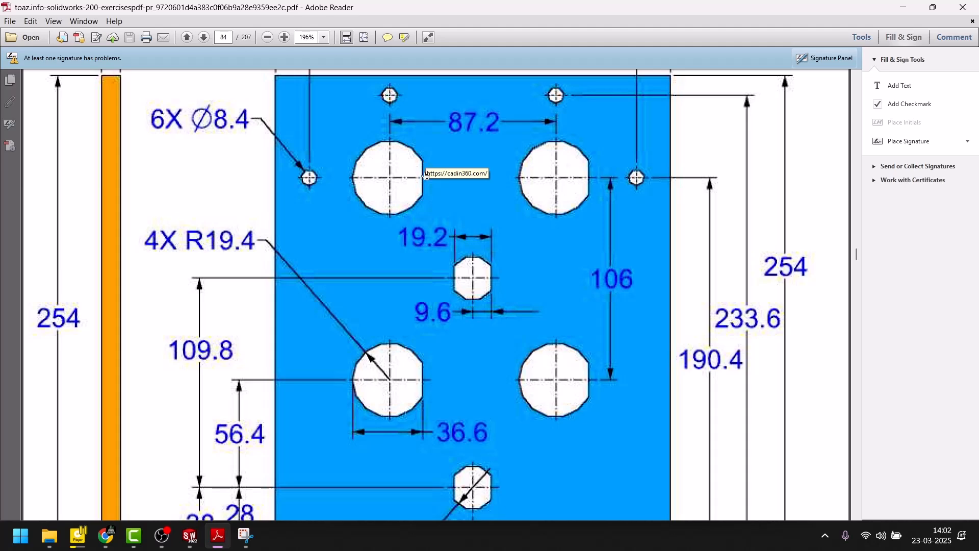
left_click(219, 543)
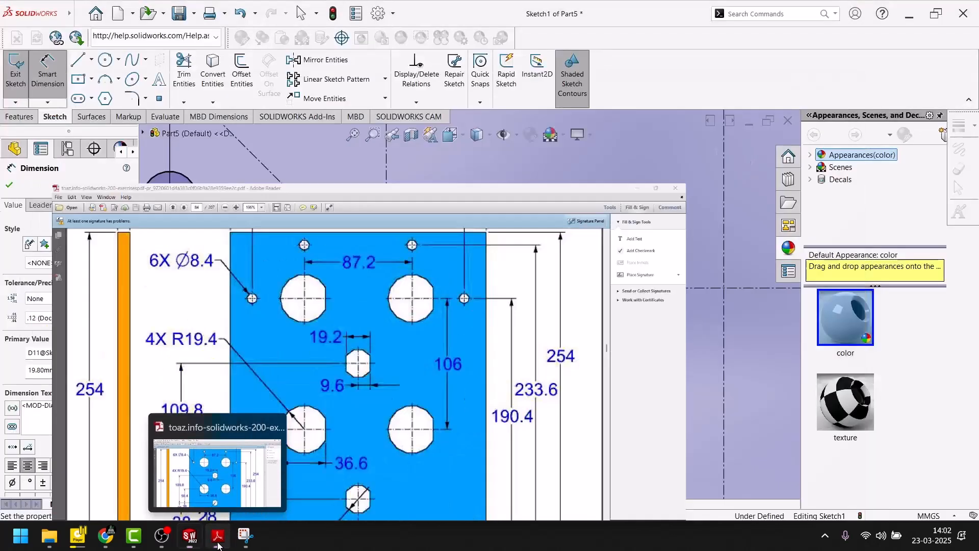
left_click(227, 537)
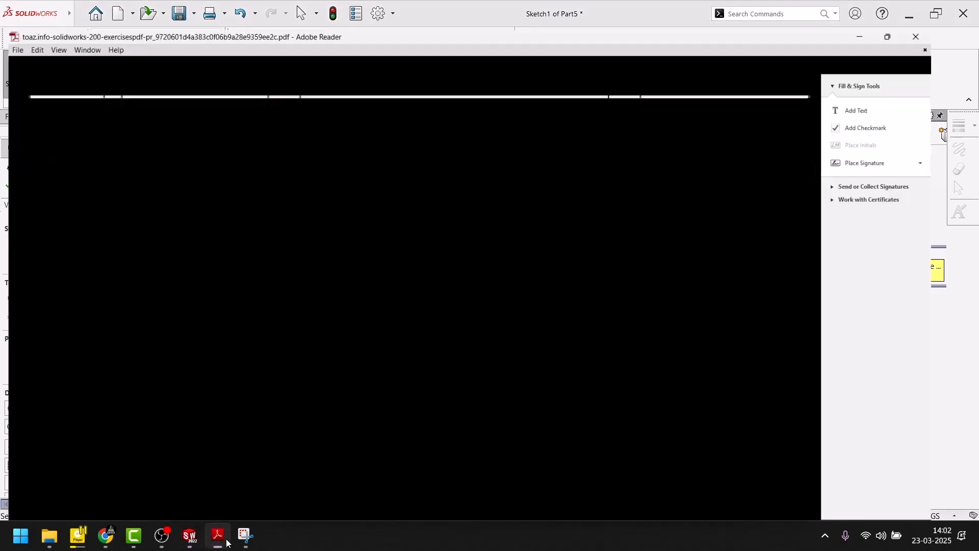
left_click(227, 541)
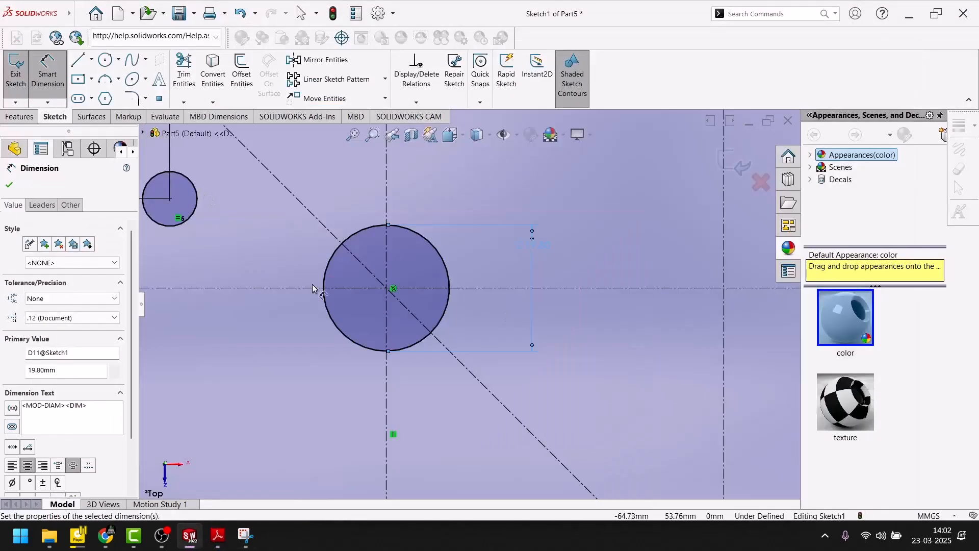
scroll(467, 304, "up", 5)
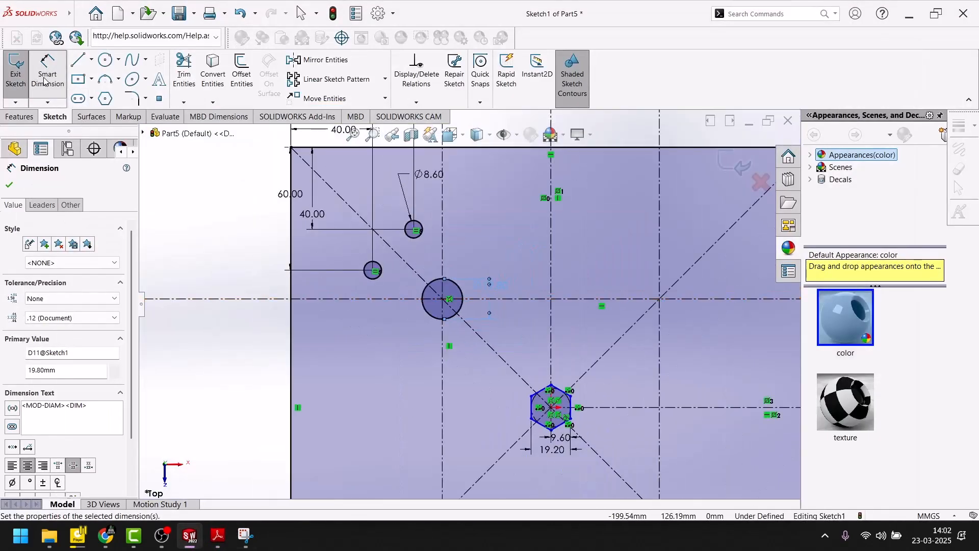
left_click(45, 81)
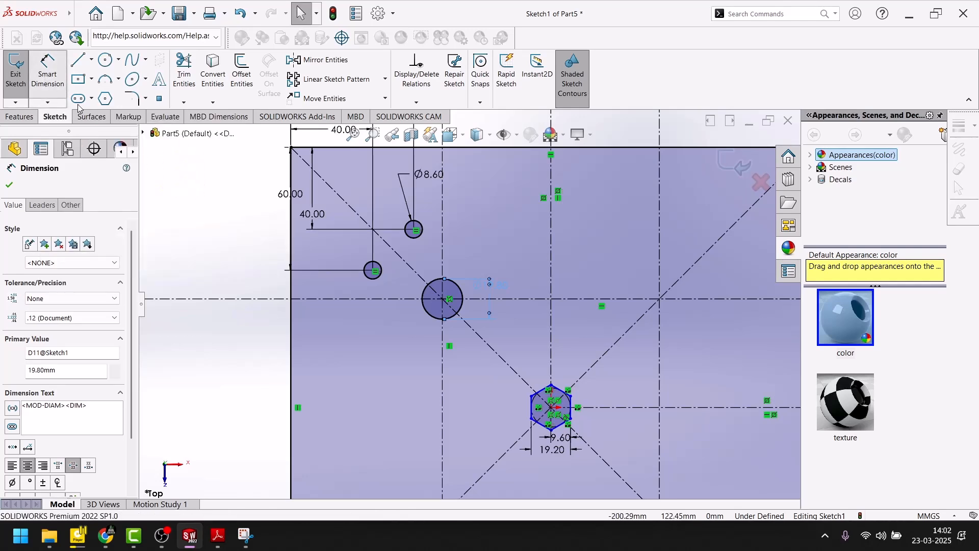
left_click(444, 301)
left_click(551, 253)
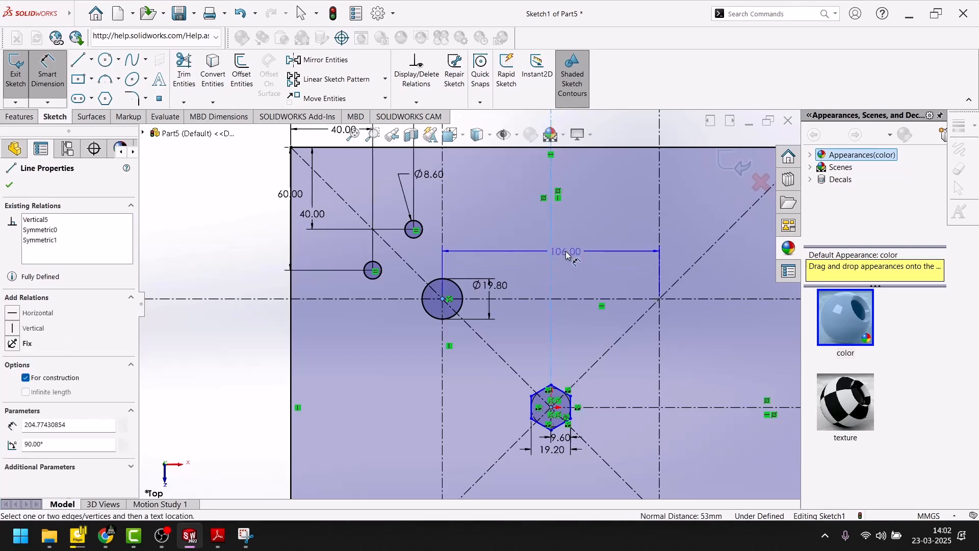
key("Escape")
Step: Try a slightly slanted chord about 11.4 mm long near the right side of the 19.8 mm circle, and delete it
scroll(441, 321, "down", 3)
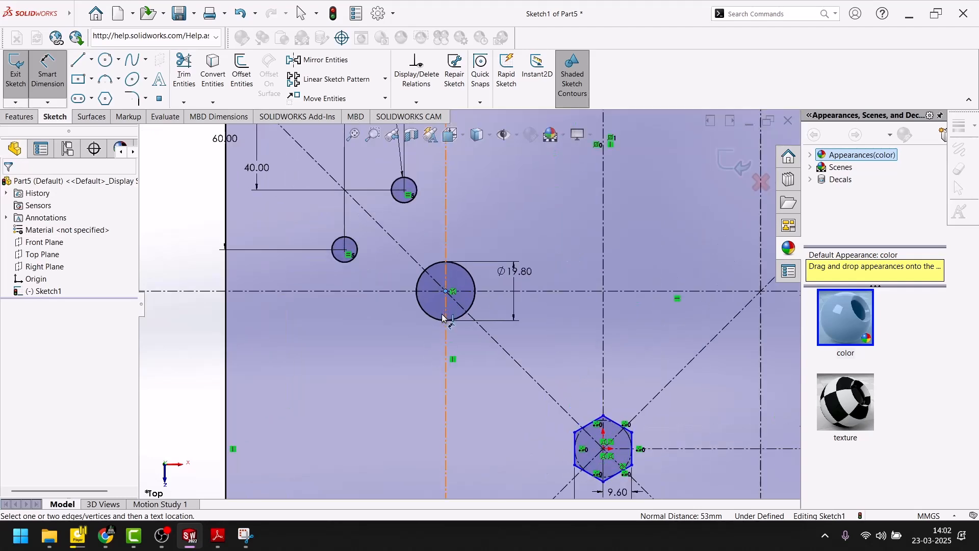
left_click(79, 60)
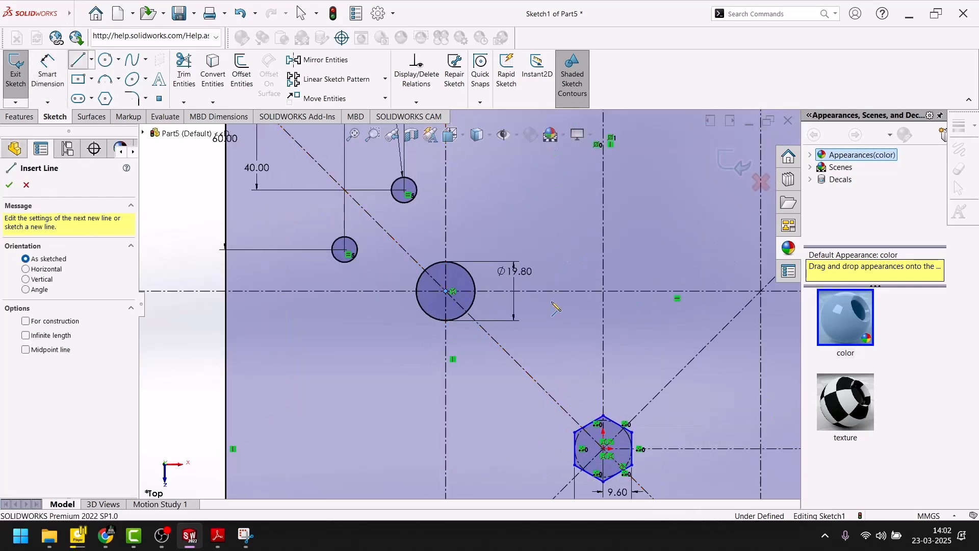
scroll(474, 281, "down", 5)
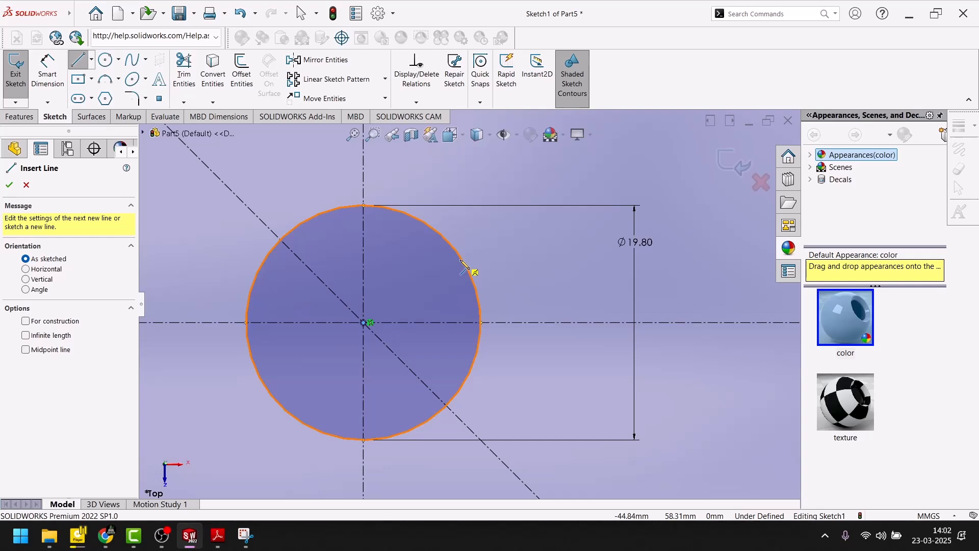
left_click(462, 261)
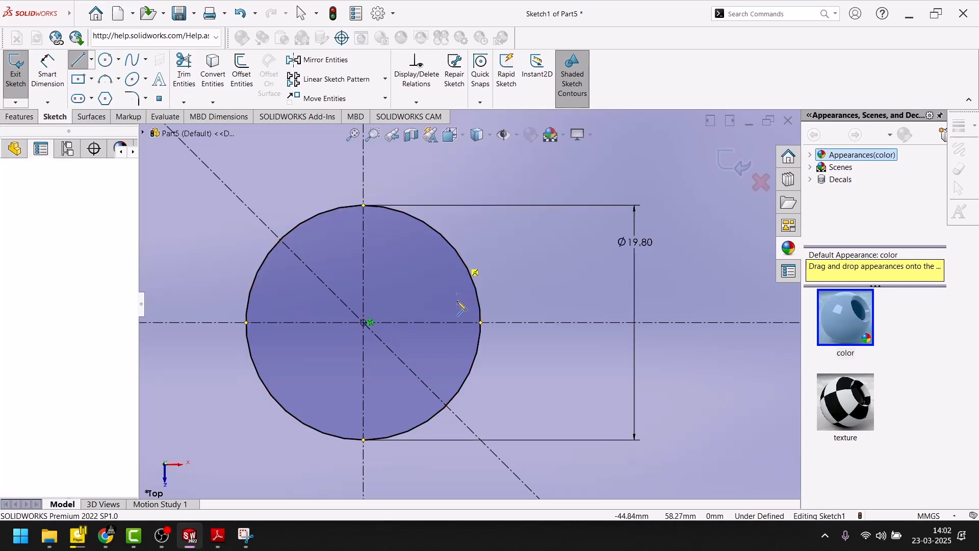
left_click(457, 393)
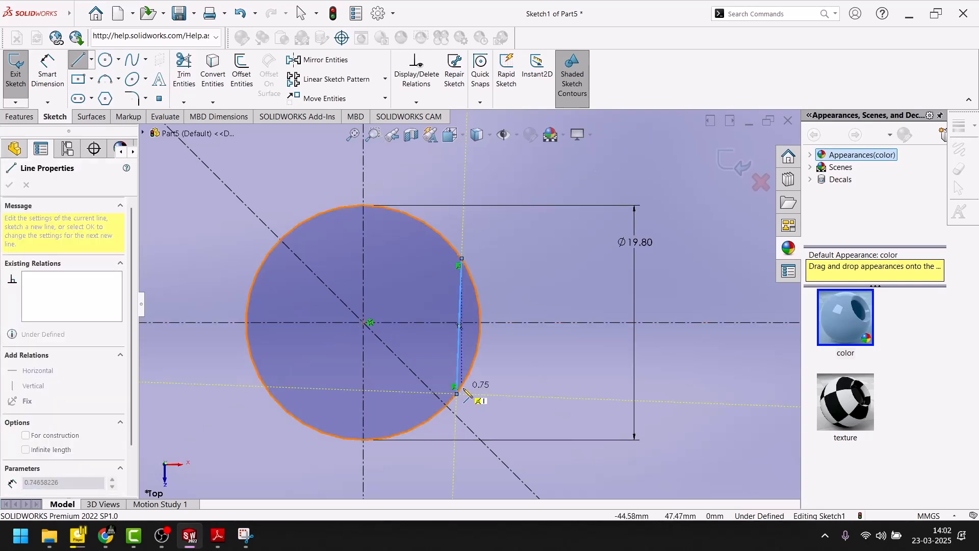
key("Escape")
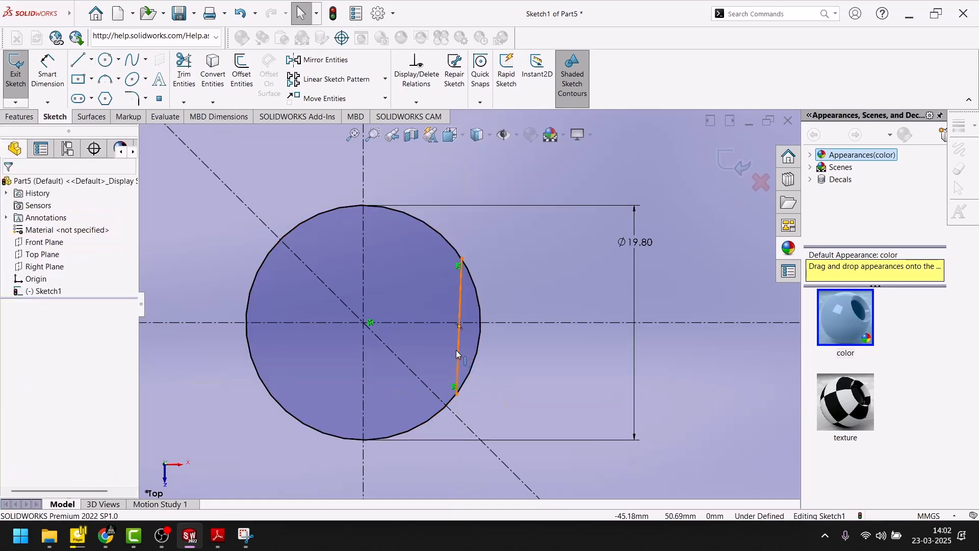
left_click(456, 349)
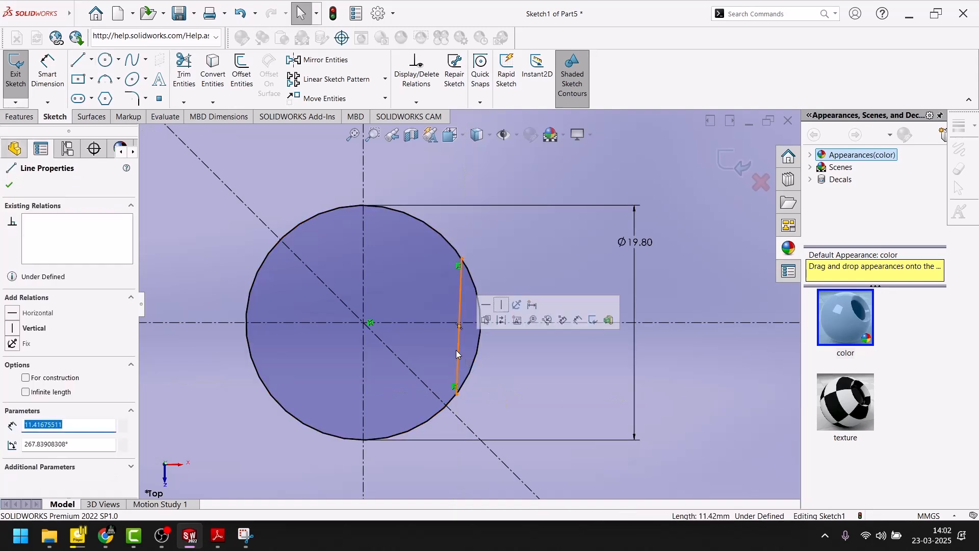
key("Delete")
key("l")
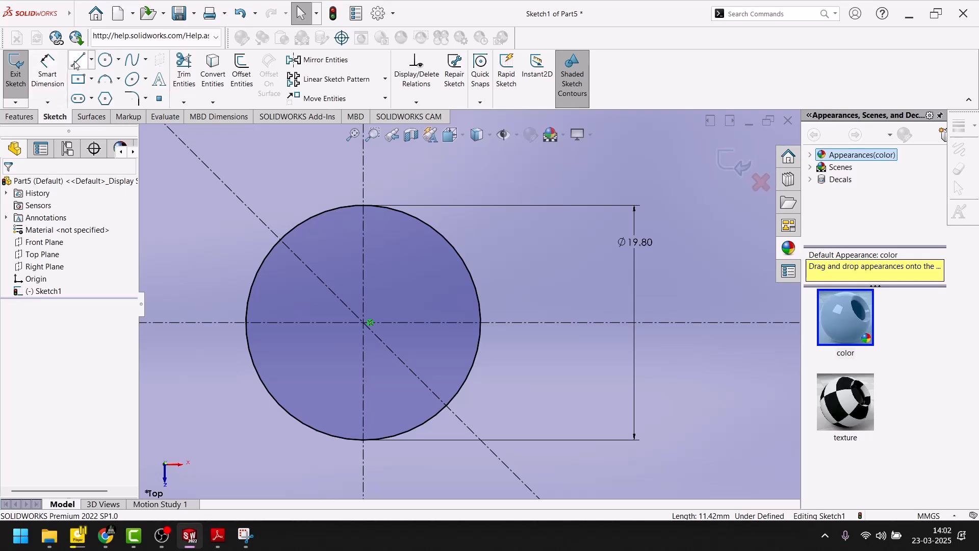
left_click(459, 255)
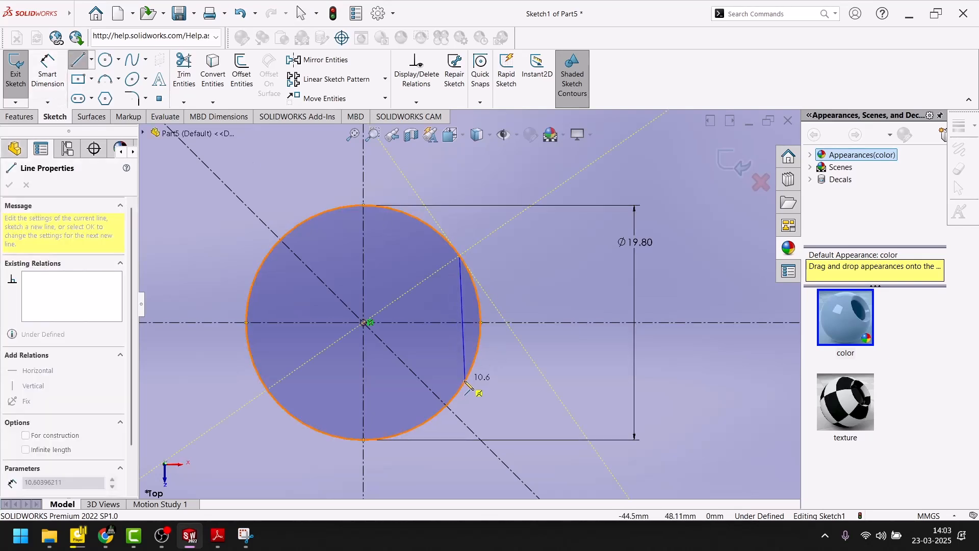
key("Escape")
key("Escape")
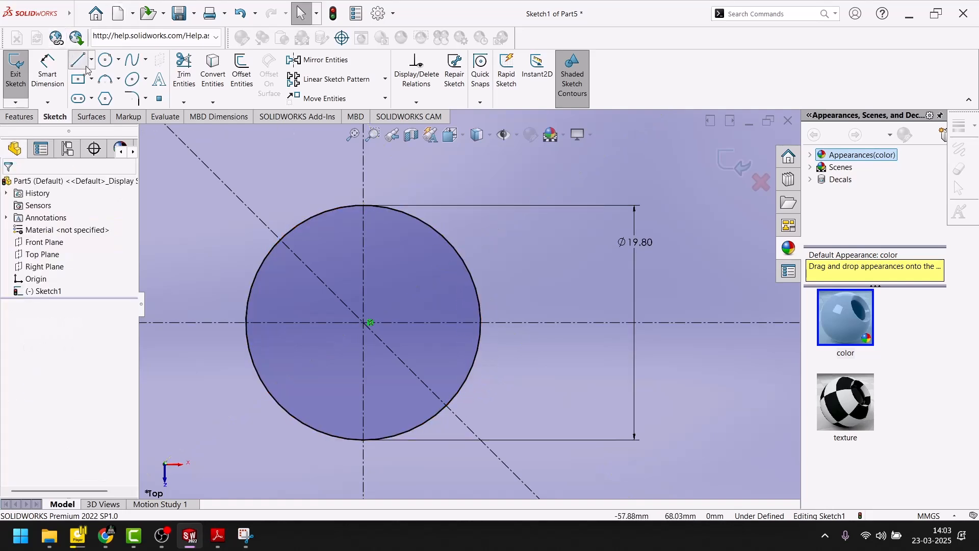
Step: Sketch a vertical chord about 16 mm long across the circle, to the right of its center
left_click(78, 59)
scroll(403, 225, "down", 5)
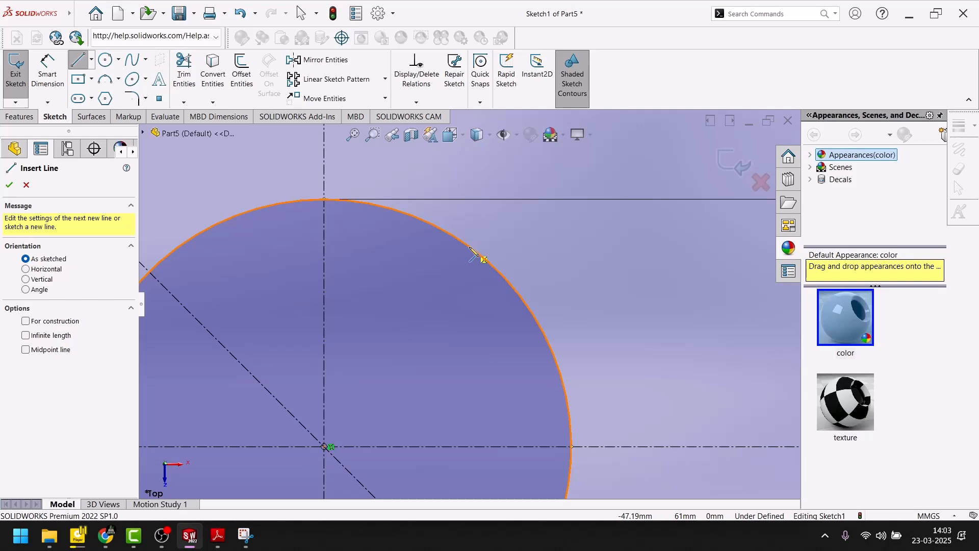
left_click(470, 250)
scroll(466, 324, "up", 3)
scroll(464, 385, "down", 3)
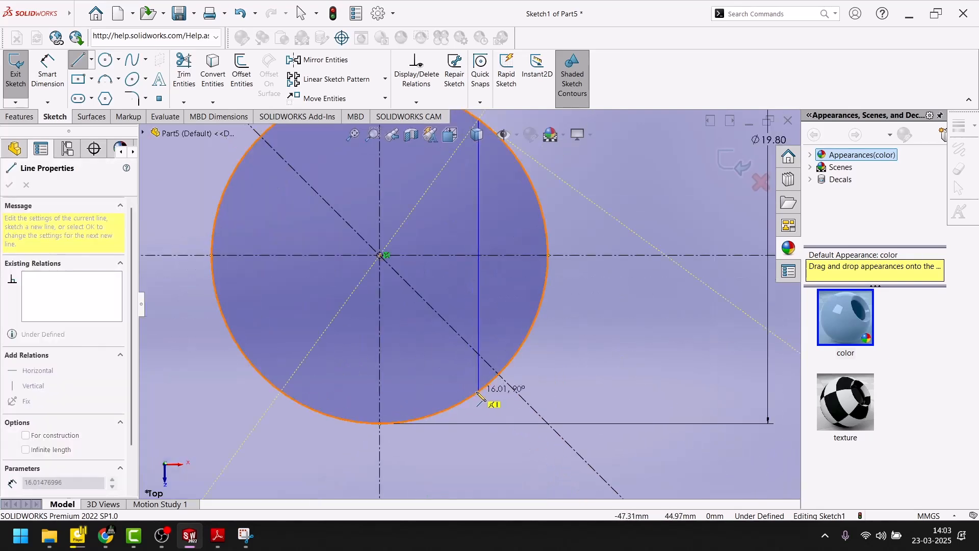
left_click(479, 393)
key("Escape")
Step: Consult the PDF drawing and dimension the horizontal distance from the circle's center to the vertical chord, accepting the measured value
scroll(509, 284, "up", 3)
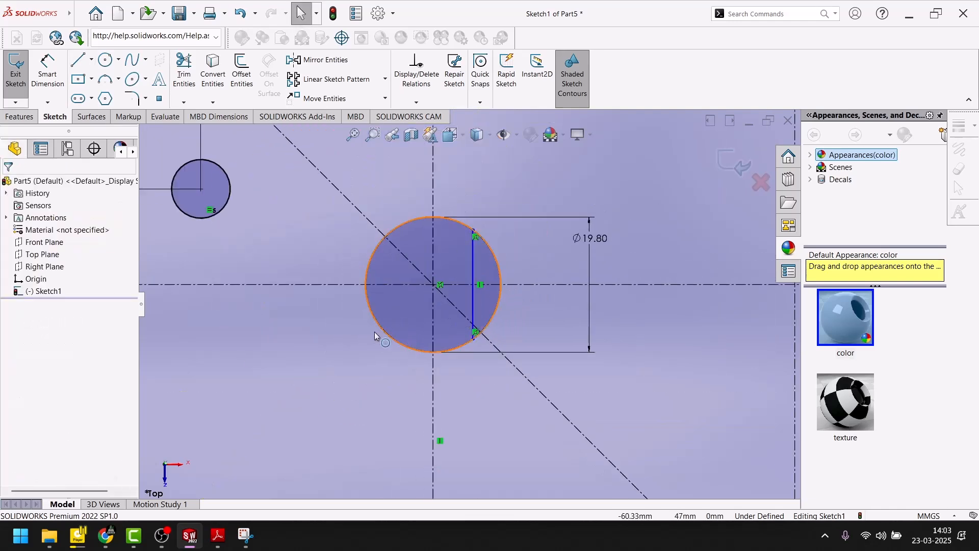
left_click(49, 82)
left_click(216, 536)
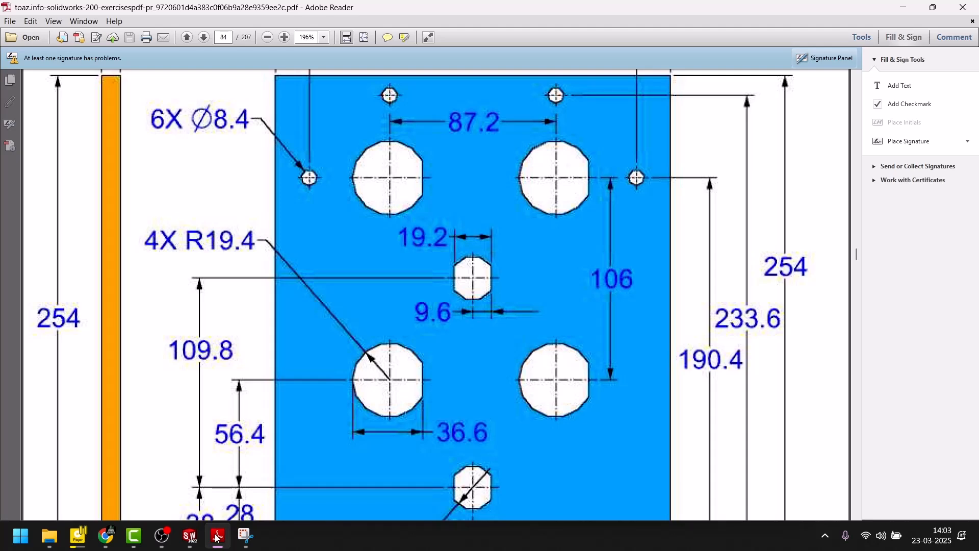
left_click(216, 537)
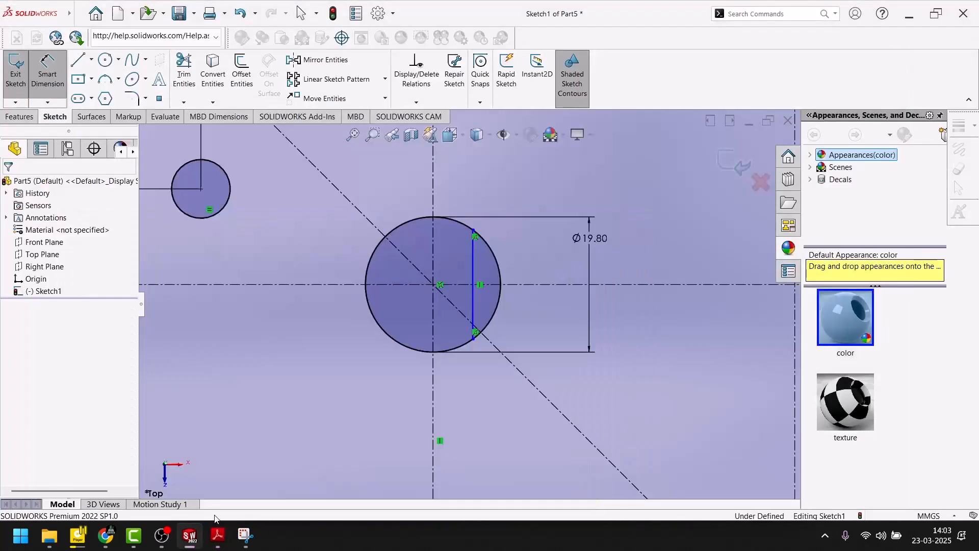
left_click(216, 537)
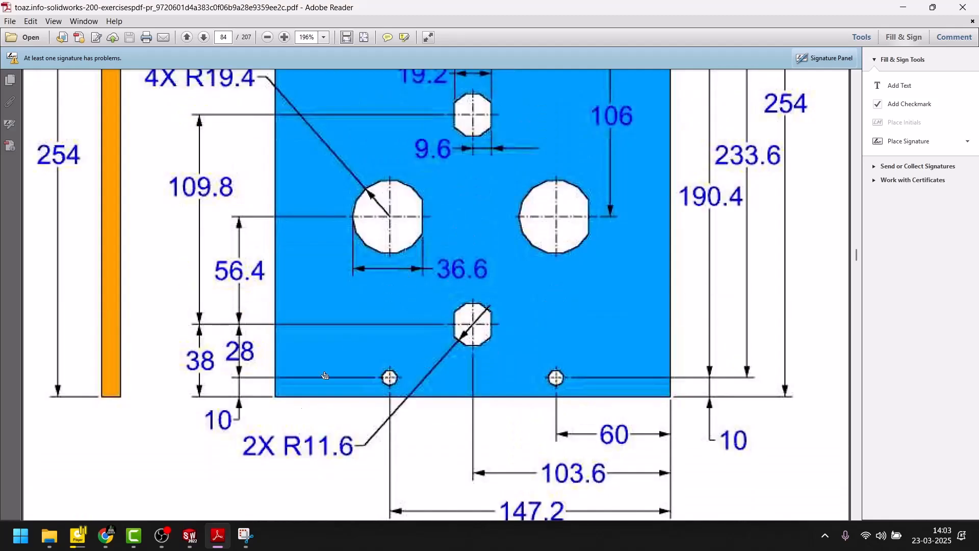
left_click(218, 536)
scroll(298, 253, "down", 3)
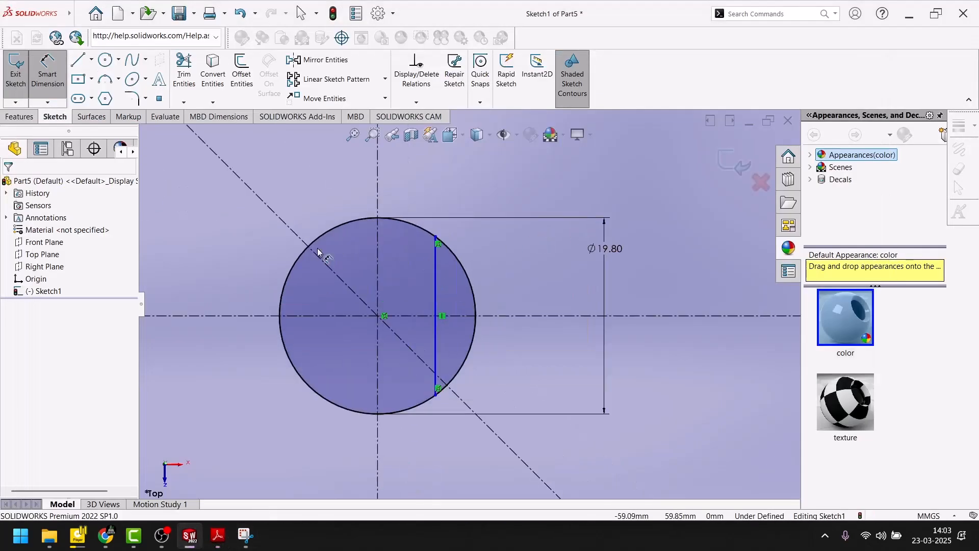
left_click(280, 310)
left_click(436, 305)
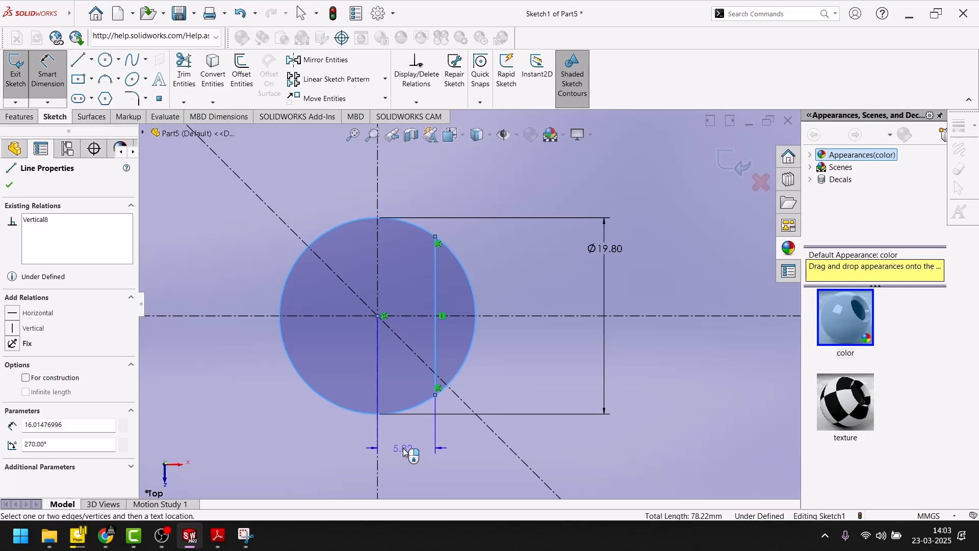
left_click(405, 452)
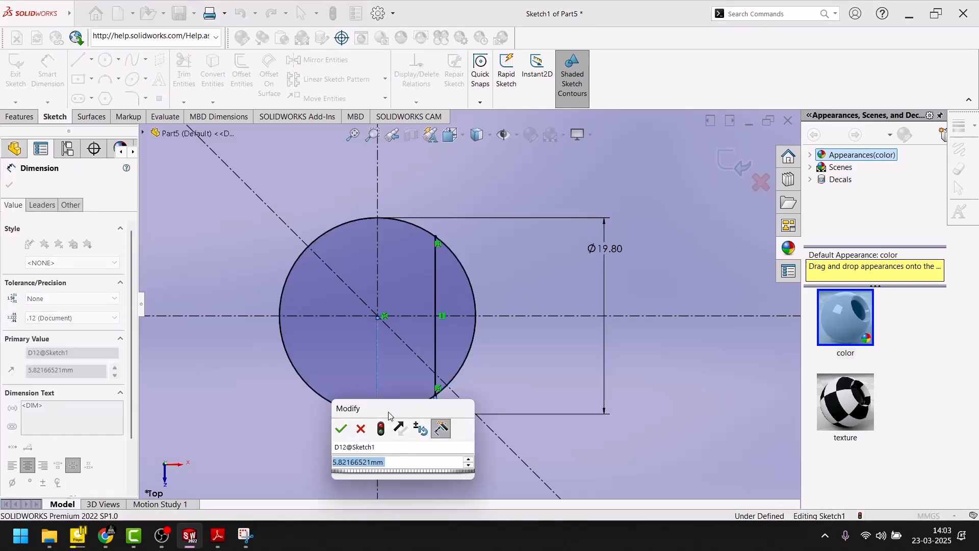
left_click(341, 429)
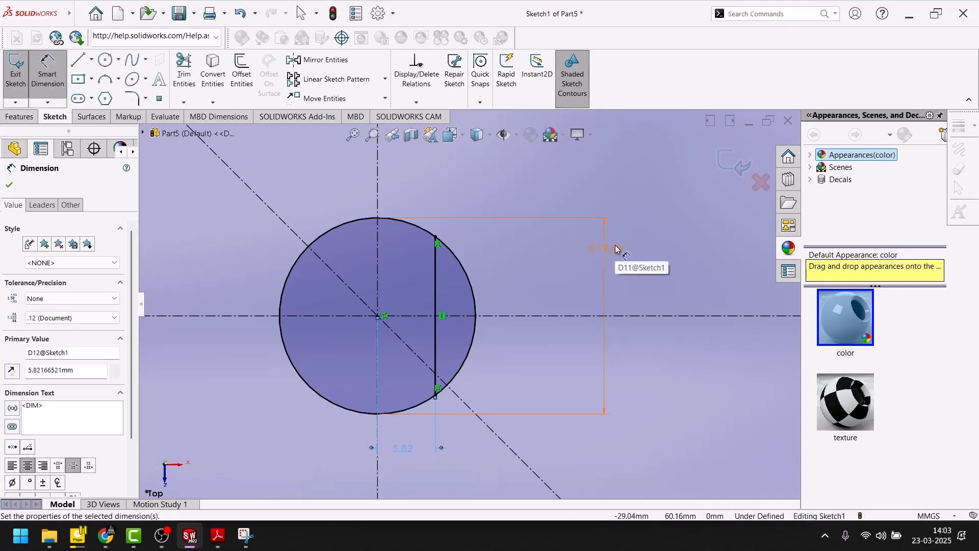
Step: Check the larger holes' radius in the PDF drawing and set the circle's diameter to 38.8 mm
double_click(617, 249)
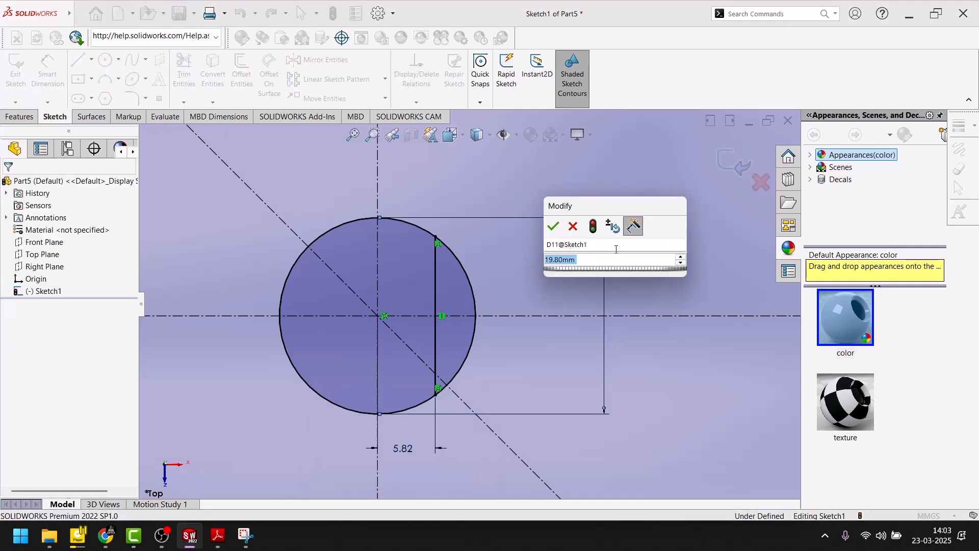
left_click(218, 541)
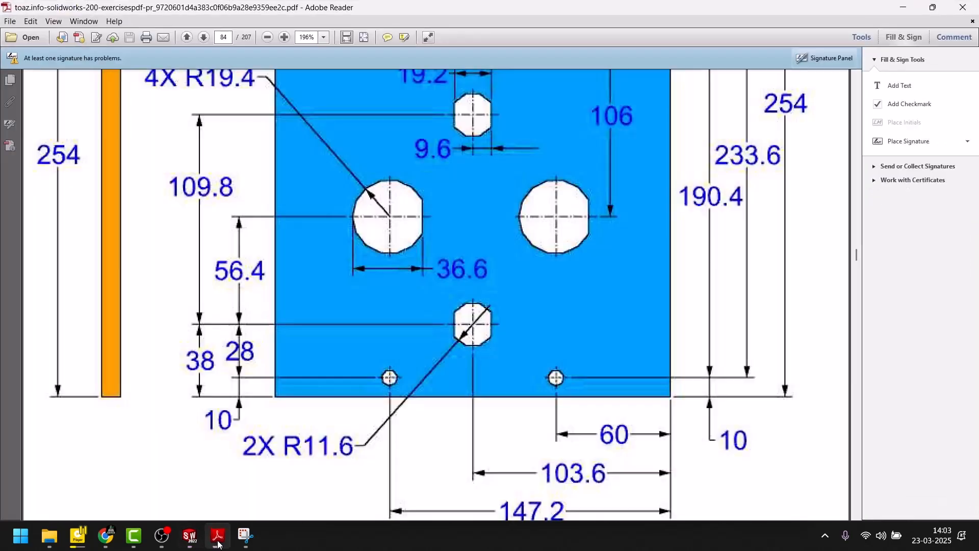
scroll(408, 230, "up", 6)
scroll(405, 240, "down", 3)
scroll(404, 240, "down", 2)
scroll(347, 452, "up", 2)
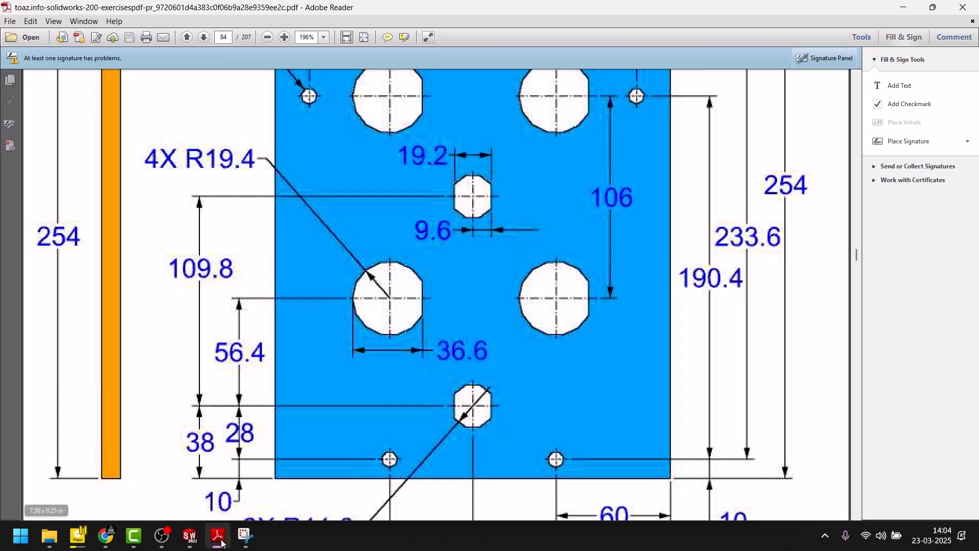
left_click(190, 535)
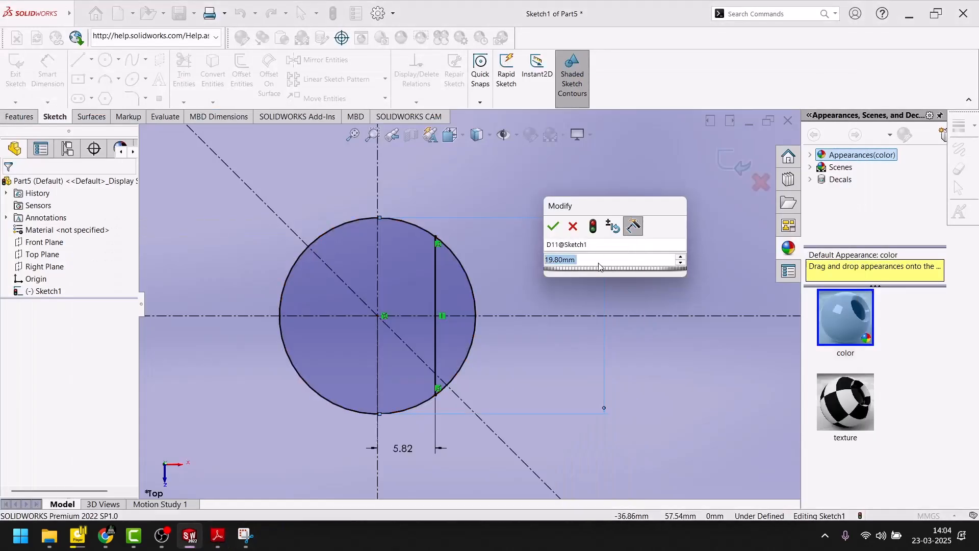
type("38.")
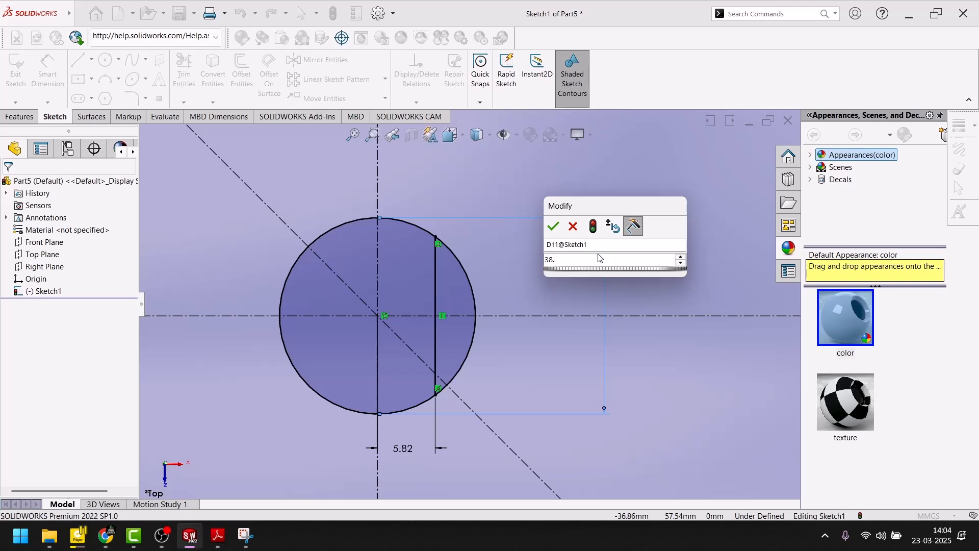
type("8")
key("Return")
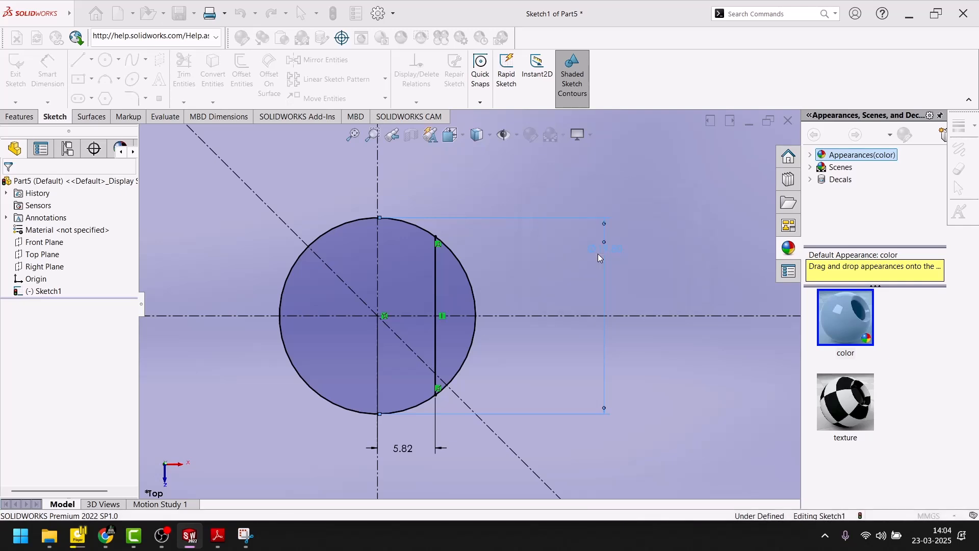
scroll(495, 295, "up", 1)
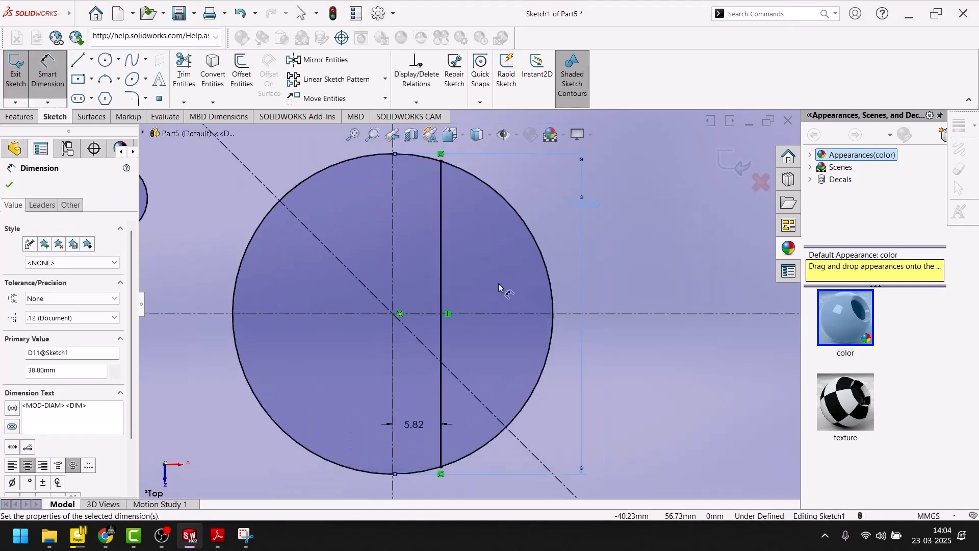
Step: Try to set the horizontal distance from the large circle's center to the vertical chord to 38.8-2.8 mm
scroll(498, 282, "up", 1)
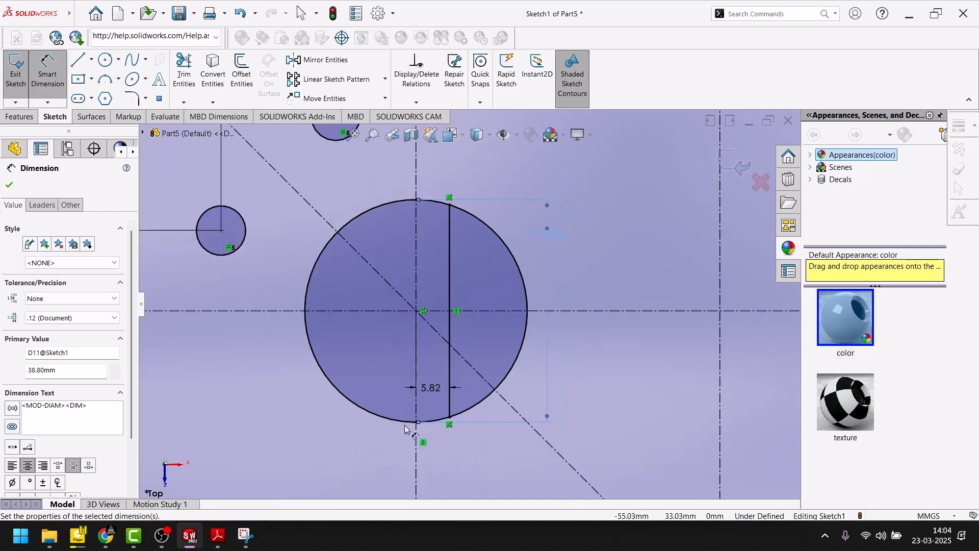
double_click(431, 388)
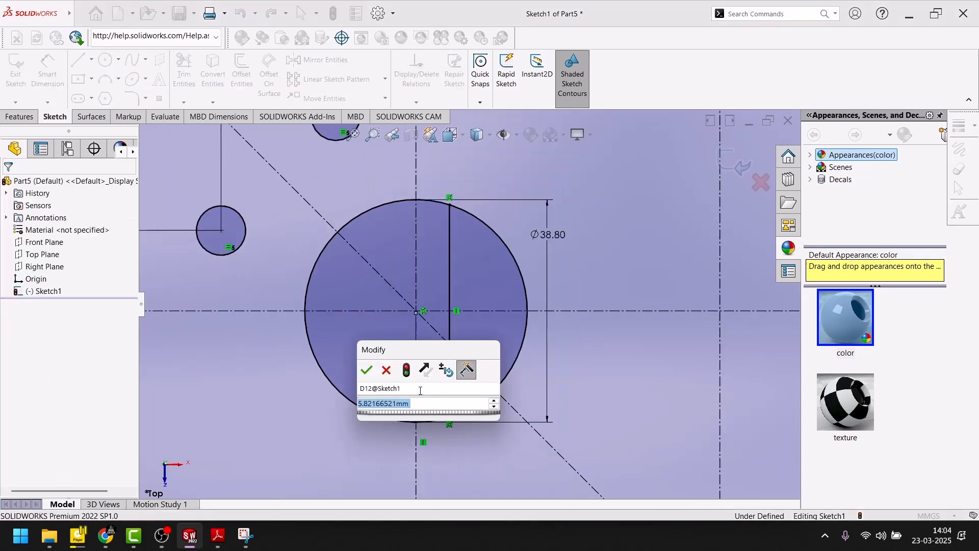
type("38.")
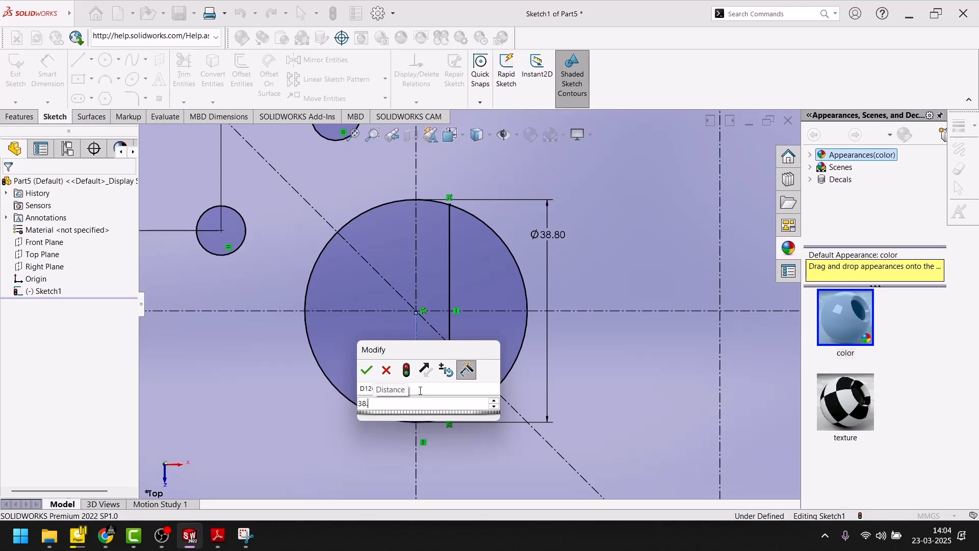
type("8-")
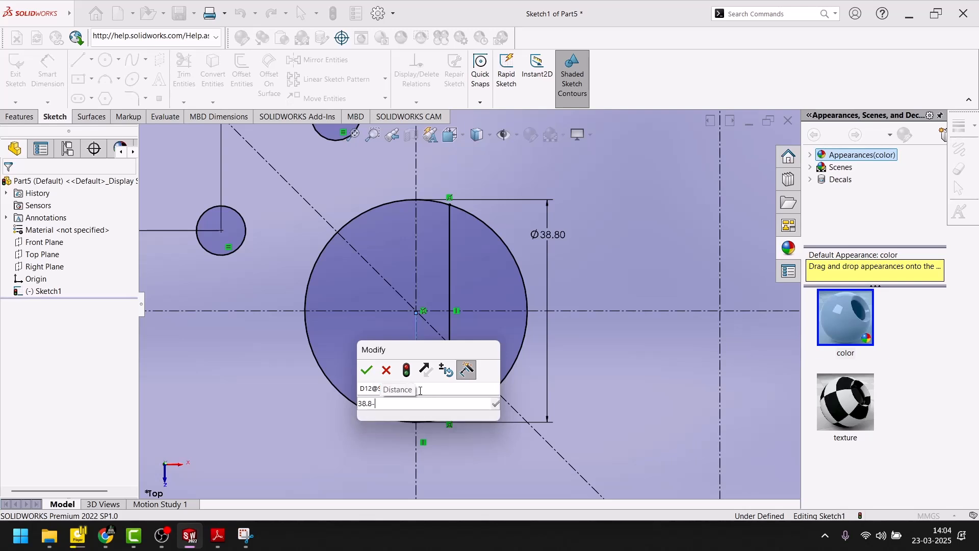
type("2.8")
key("Return")
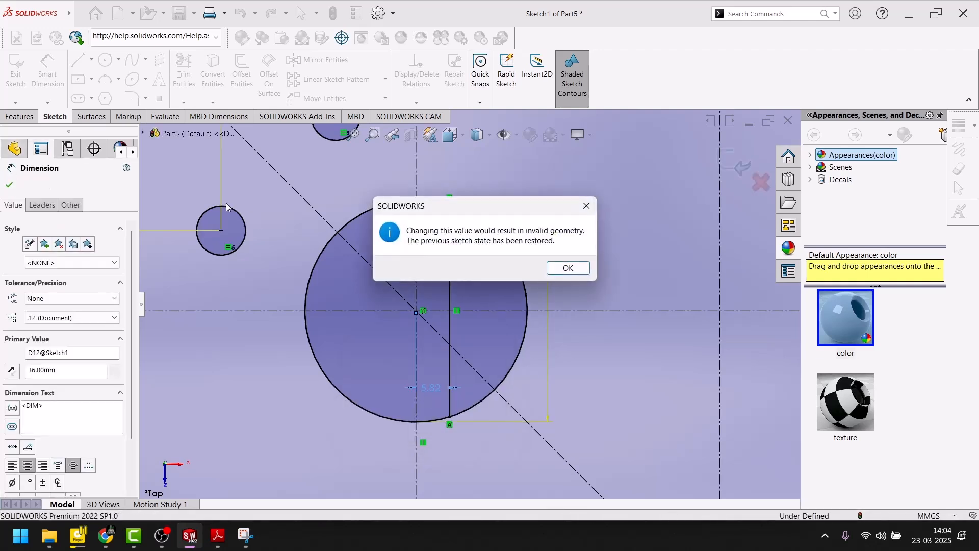
left_click(567, 268)
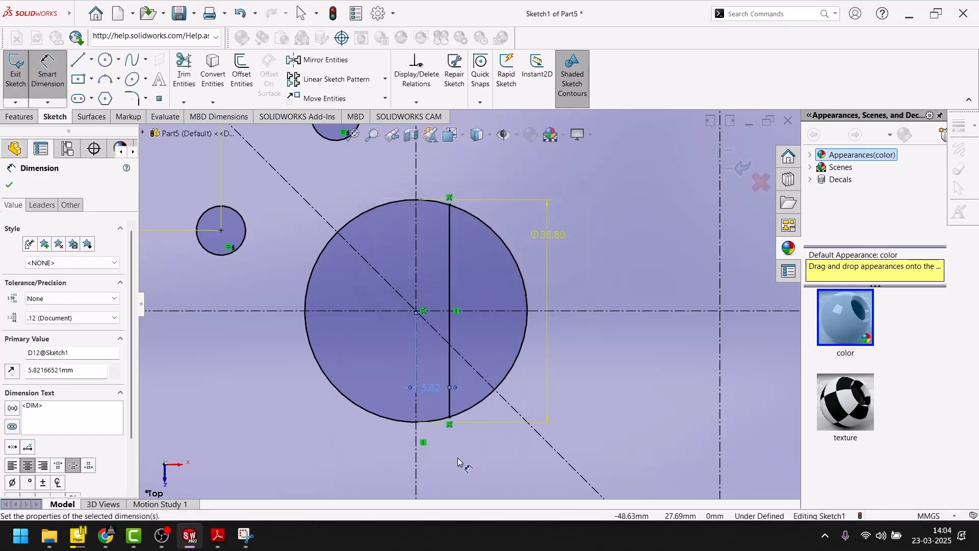
Step: Set the horizontal distance from the large circle's center to the vertical chord to 16.2 mm and finish dimensioning
double_click(431, 388)
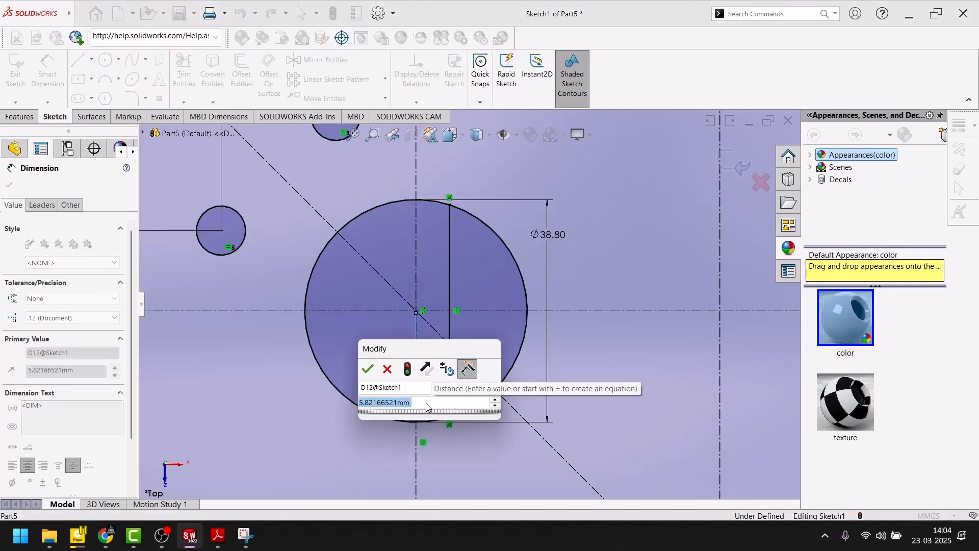
type("38.8")
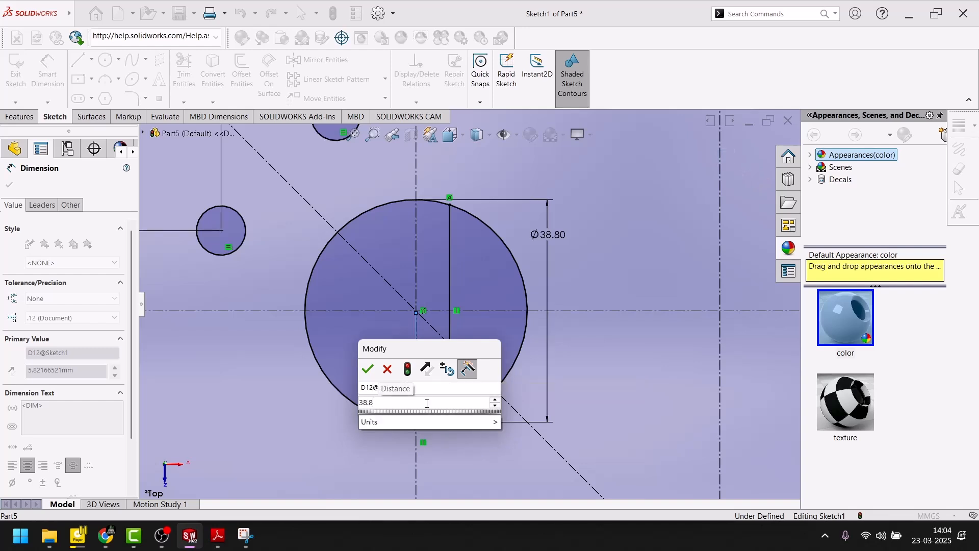
type("-")
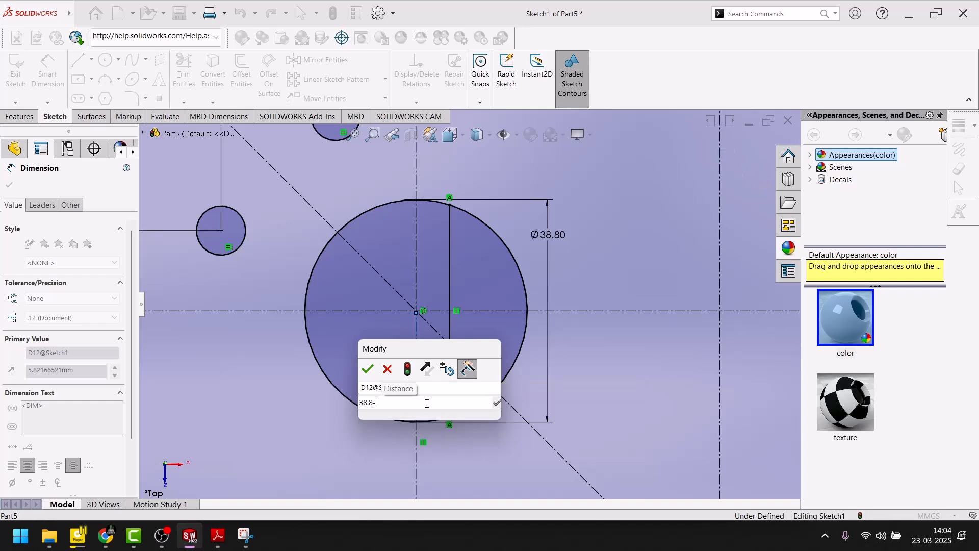
key("BackSpace")
key("BackSpace")
key("BackSpace")
key("BackSpace")
key("BackSpace")
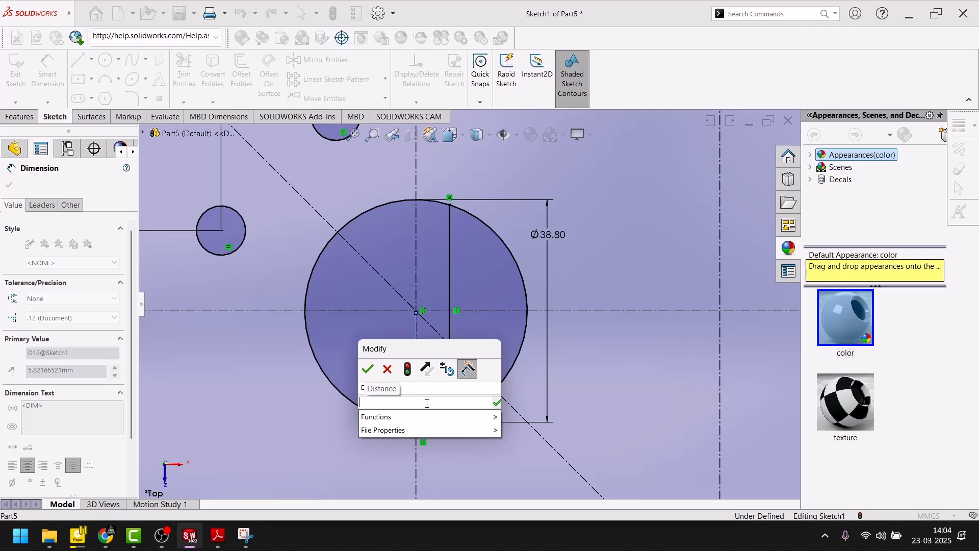
type("16.2")
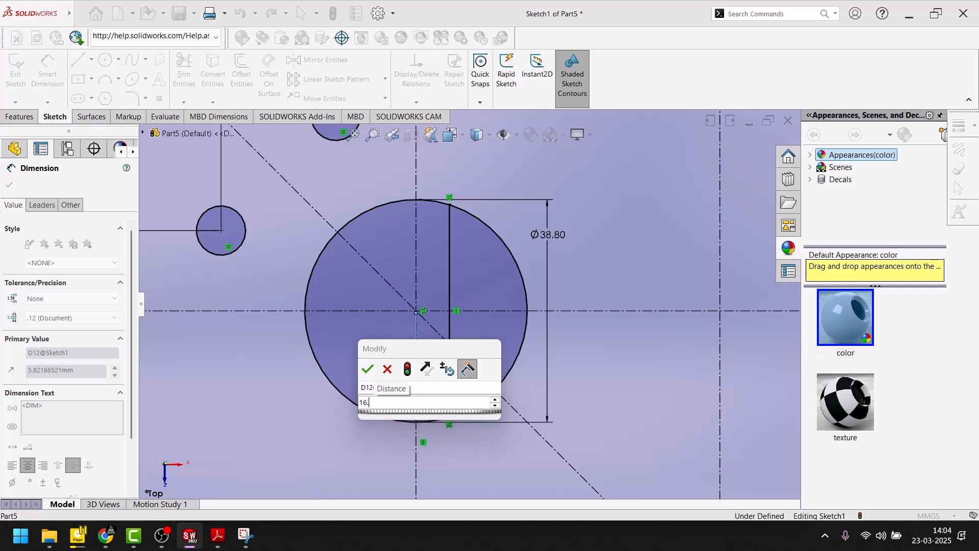
key("Return")
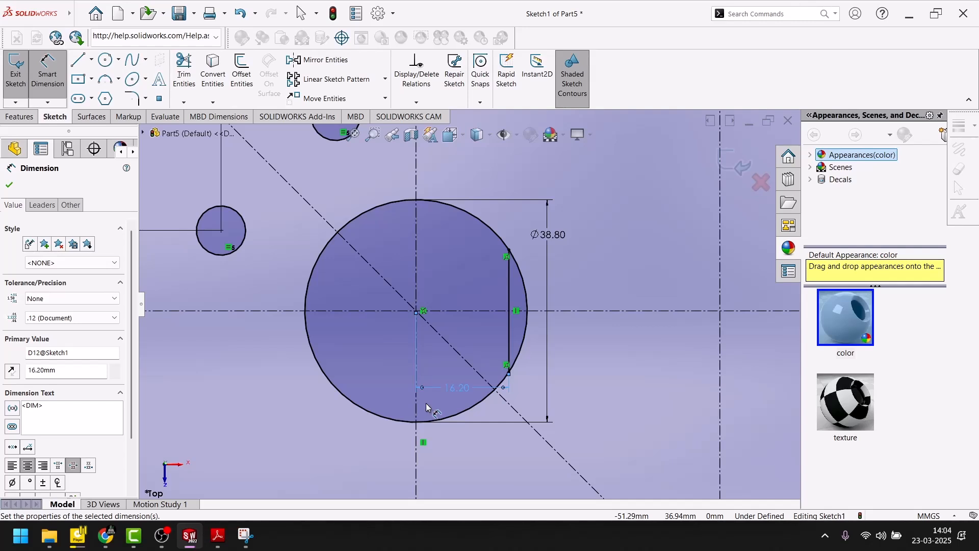
left_click(9, 185)
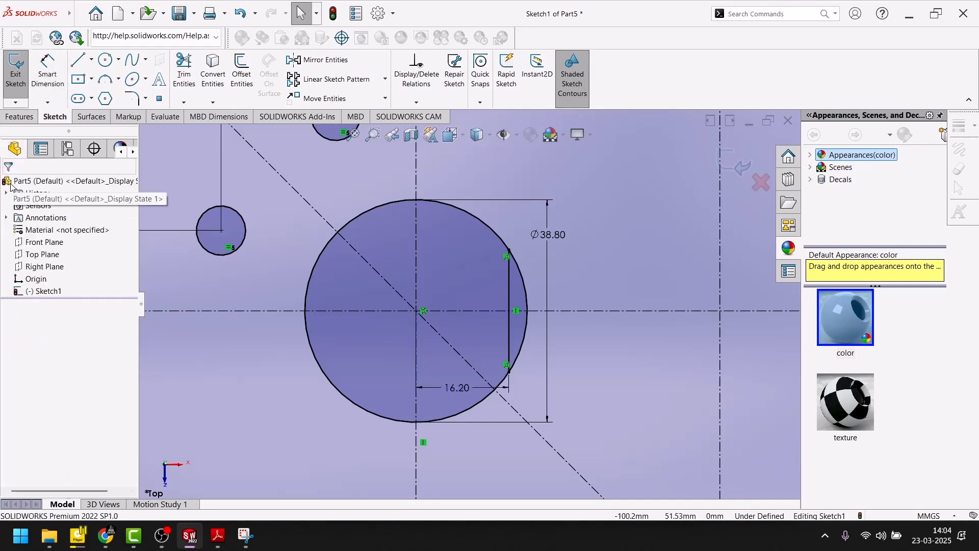
Step: Power trim the arc of the 38.8 mm circle that lies outside the vertical chord
left_click(194, 79)
scroll(536, 270, "down", 4)
left_click_drag(513, 264, 492, 295)
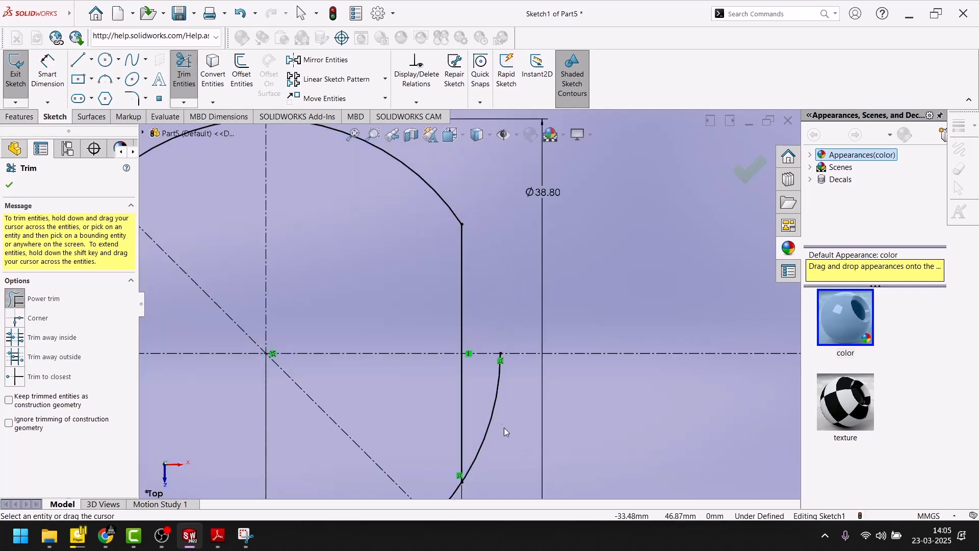
left_click_drag(504, 428, 507, 365)
scroll(502, 350, "up", 6)
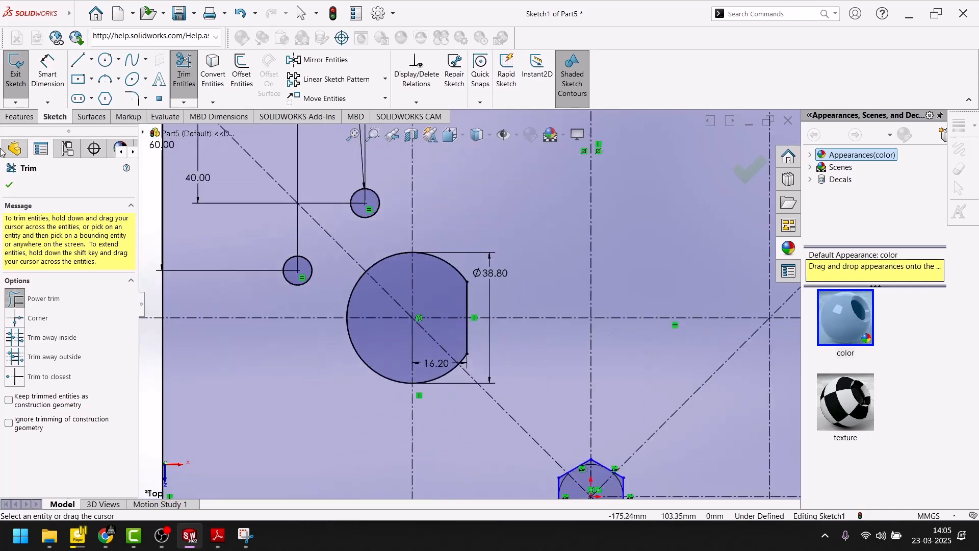
left_click(9, 186)
Step: Try to mirror the two small circles and the large arc with its chord preselected, undo both attempts, and clear the selection
scroll(324, 277, "up", 3)
scroll(393, 289, "down", 1)
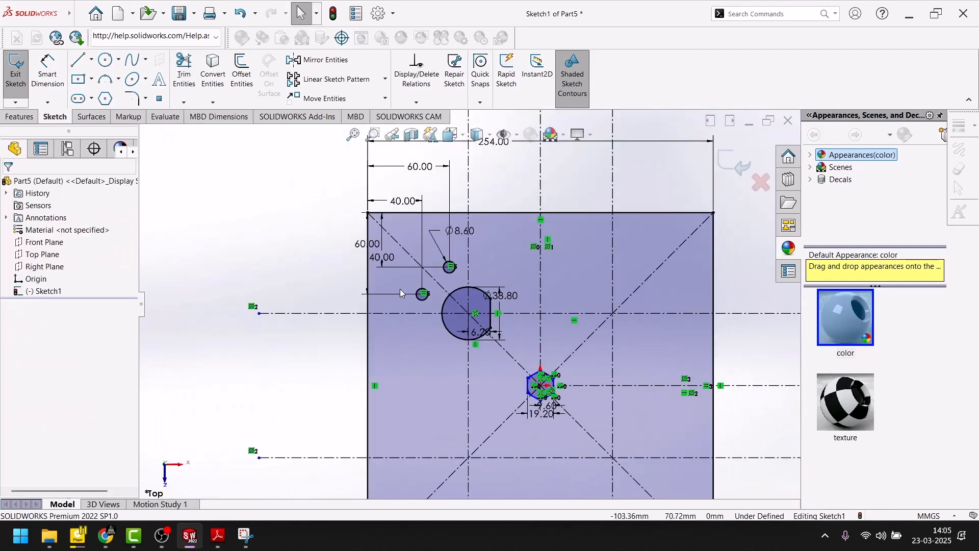
scroll(440, 318, "down", 3)
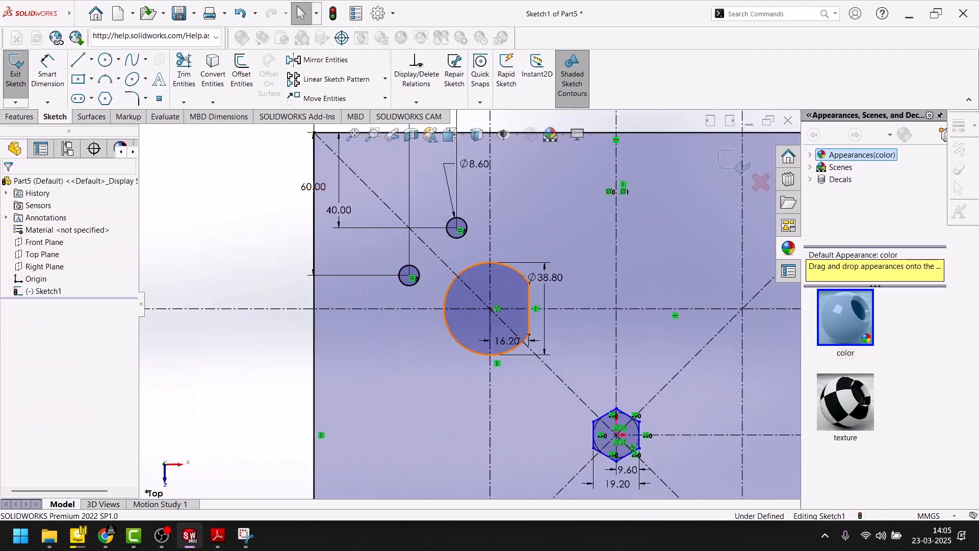
left_click(445, 317)
left_click(457, 228, "ctrl")
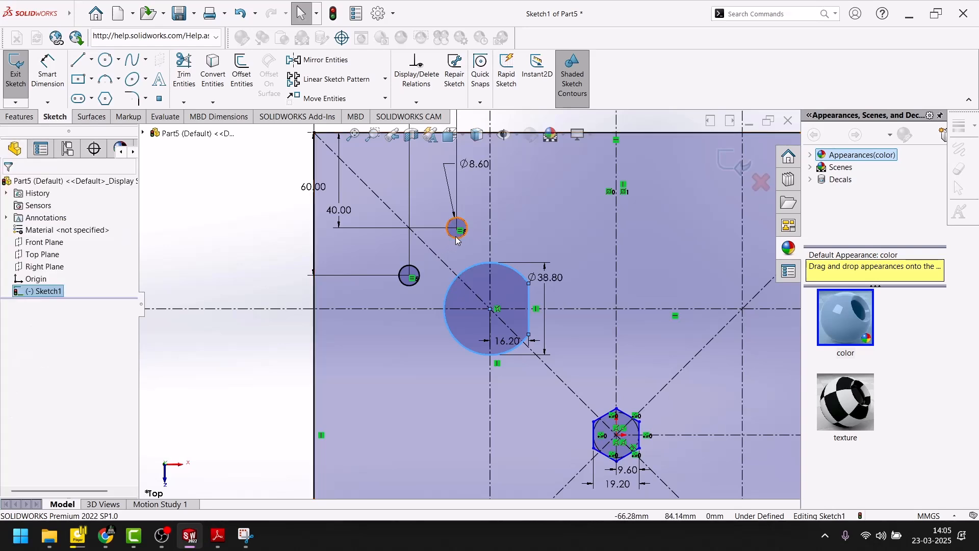
left_click(417, 284, "ctrl")
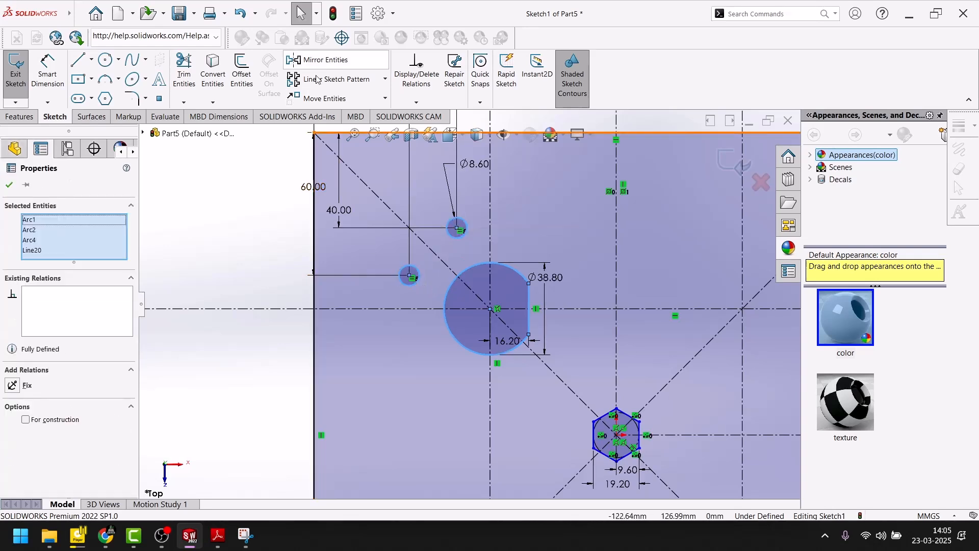
left_click(322, 61)
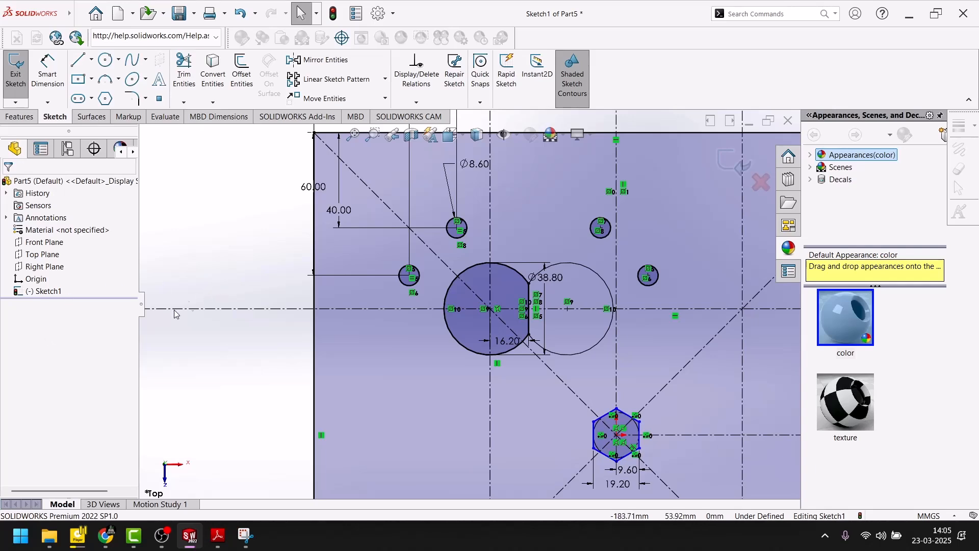
key("ctrl+z")
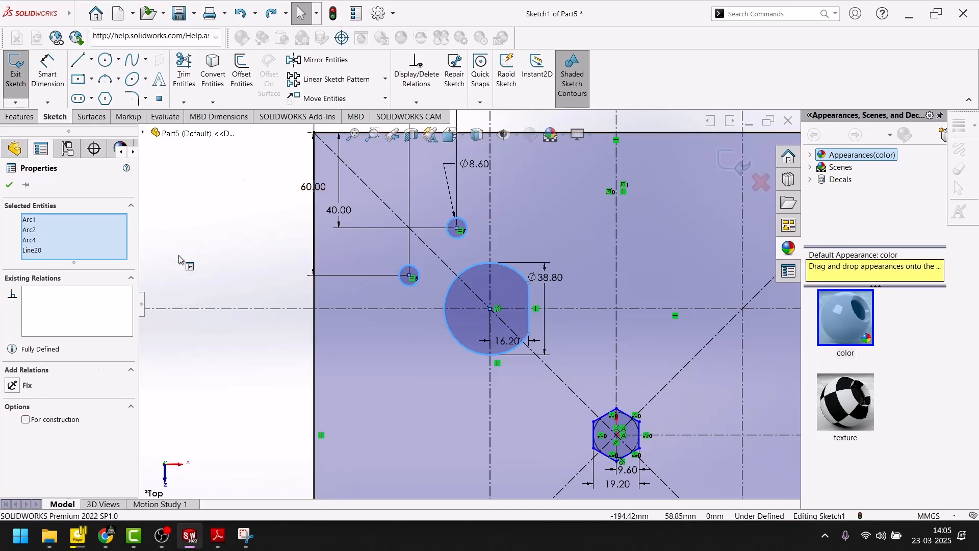
left_click(323, 61)
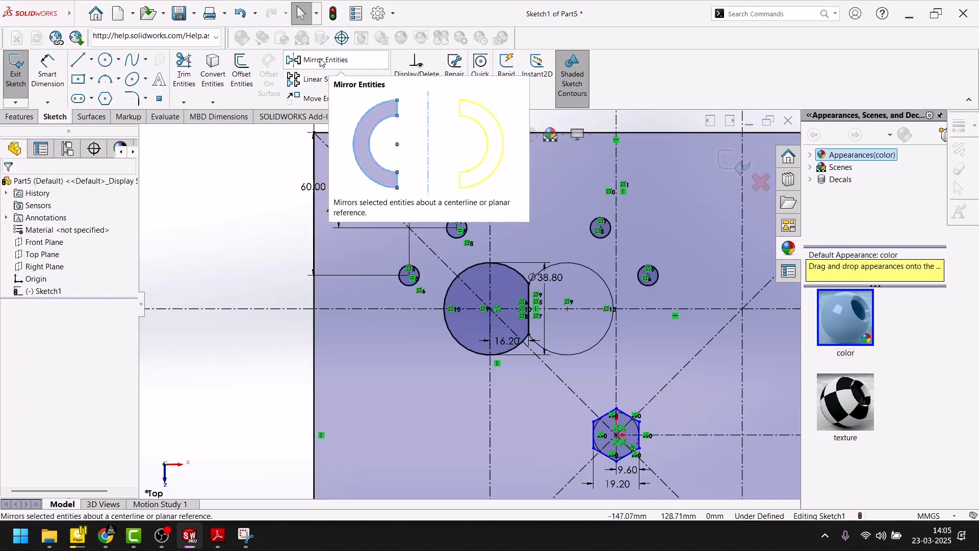
key("ctrl+z")
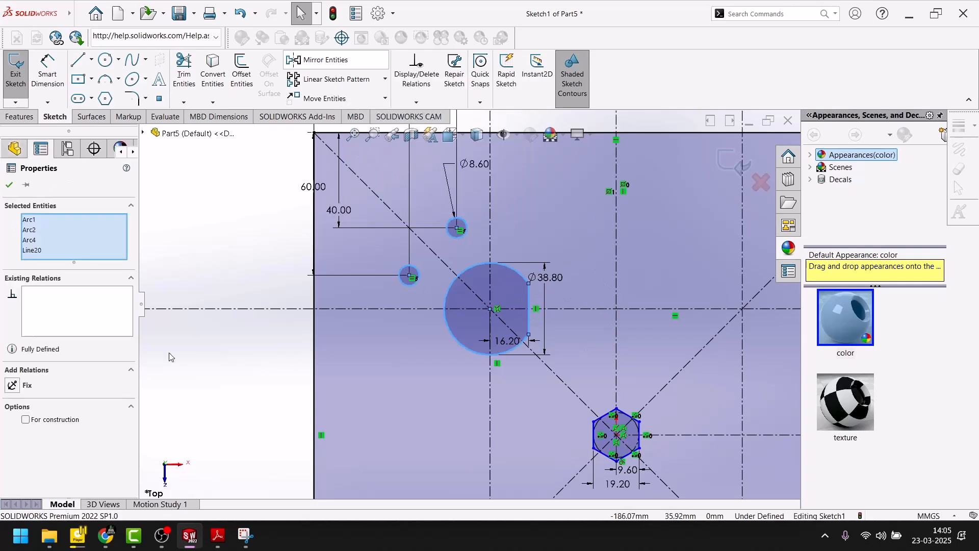
left_click(9, 186)
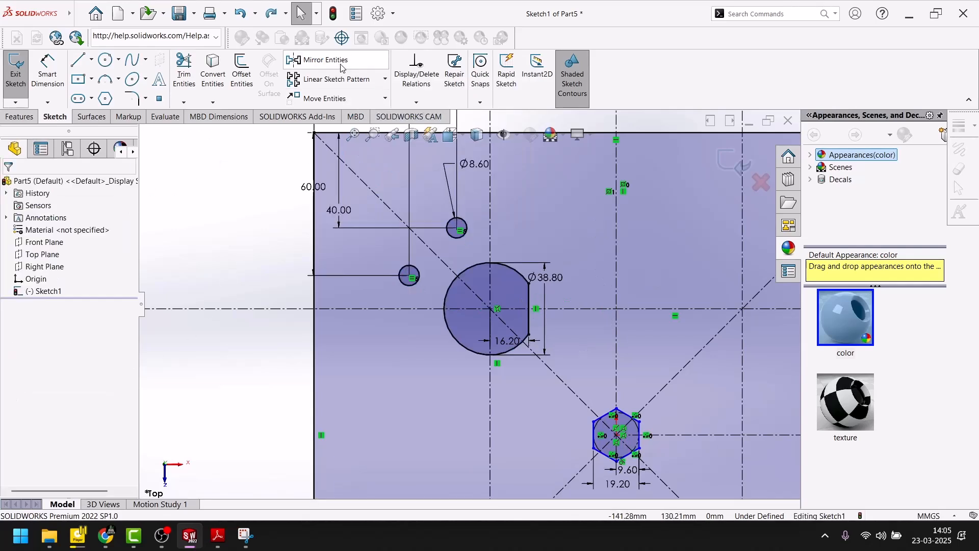
Step: Start a sketch mirror using the vertical centerline through the hexagon's center as the mirror axis
left_click(323, 60)
left_click(46, 339)
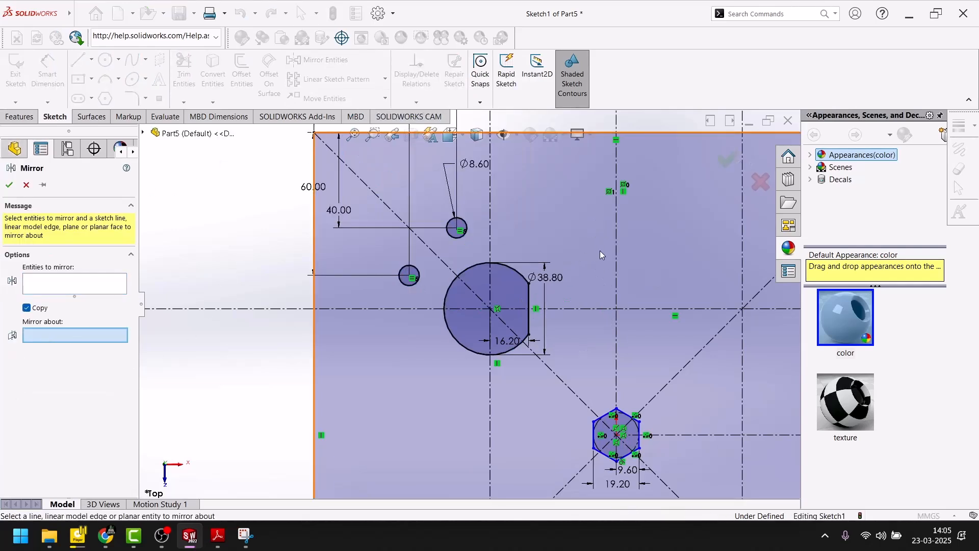
left_click(615, 250)
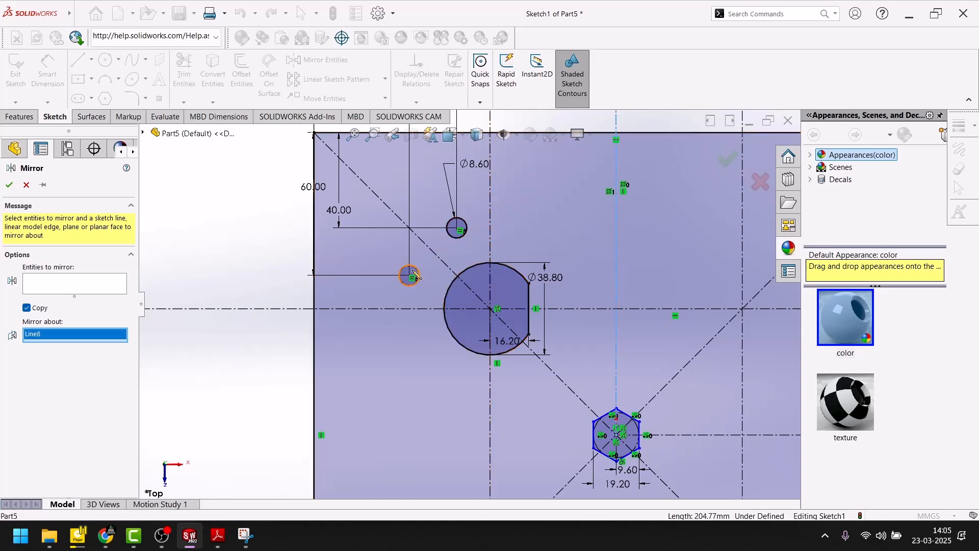
Step: Clear the mirror axis and reselect the vertical centerline through the hexagon's center
scroll(589, 286, "up", 4)
scroll(572, 282, "down", 4)
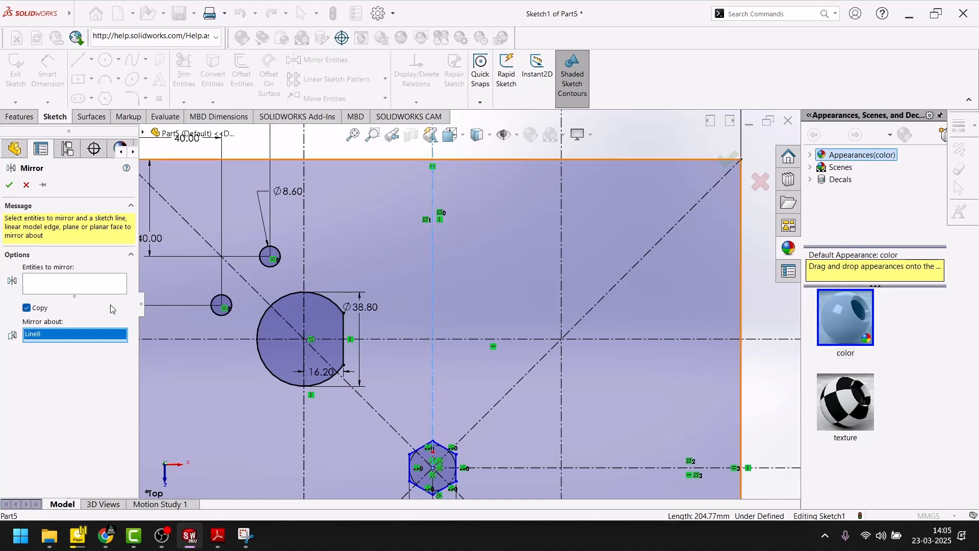
right_click(60, 335)
left_click(91, 340)
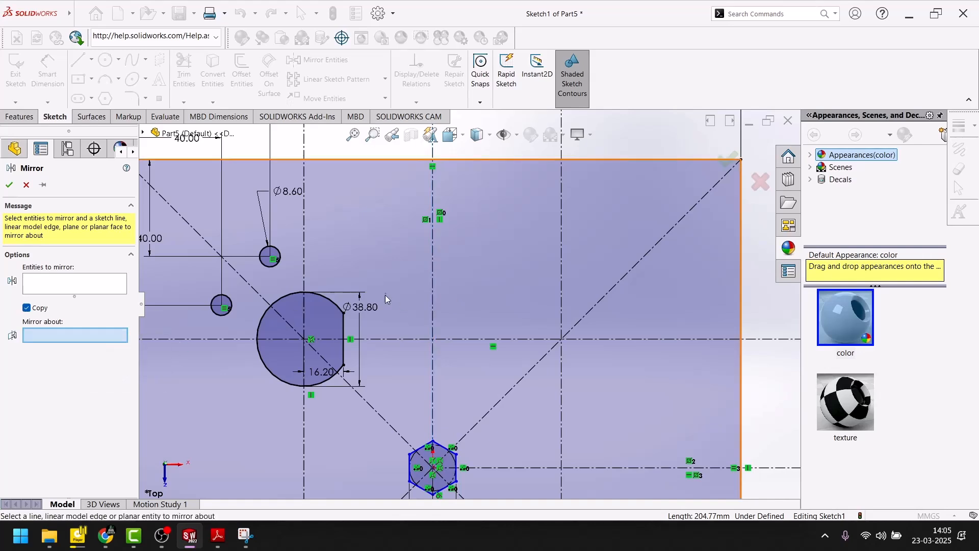
left_click(433, 267)
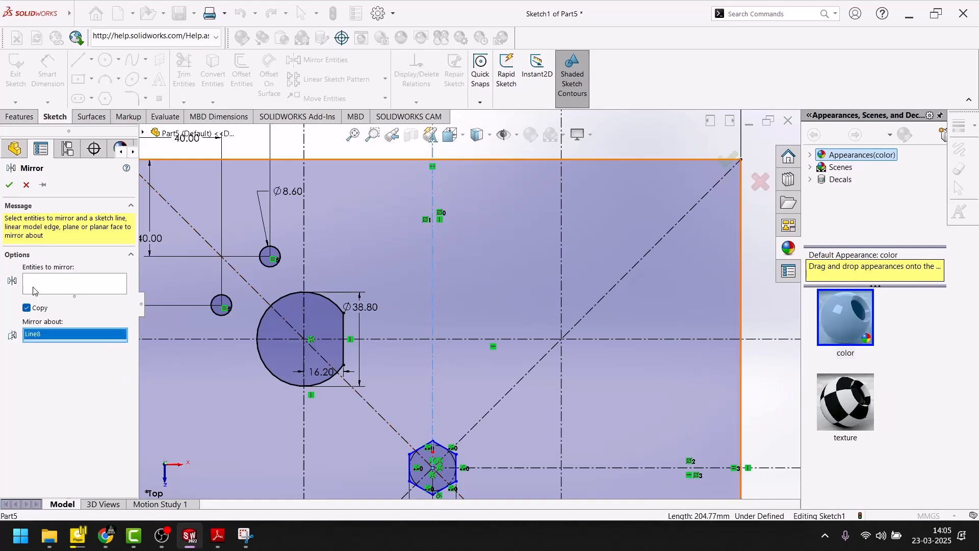
Step: Mirror the flat-sided circle's arc and chord and the two 8.6 mm circles about the vertical centerline through the hexagon
left_click(35, 291)
left_click(299, 316)
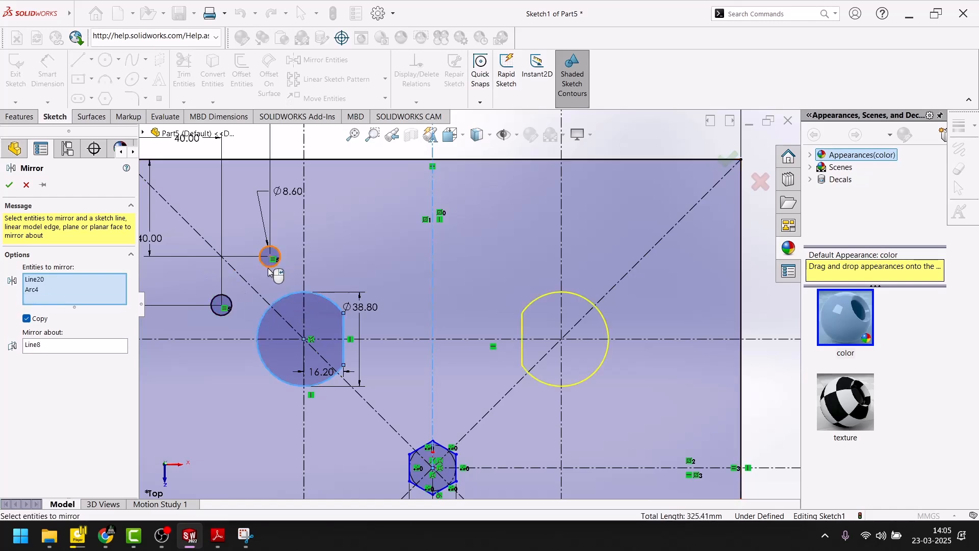
scroll(271, 272, "down", 5)
left_click(328, 269)
left_click(200, 395)
scroll(403, 288, "up", 8)
scroll(448, 291, "down", 6)
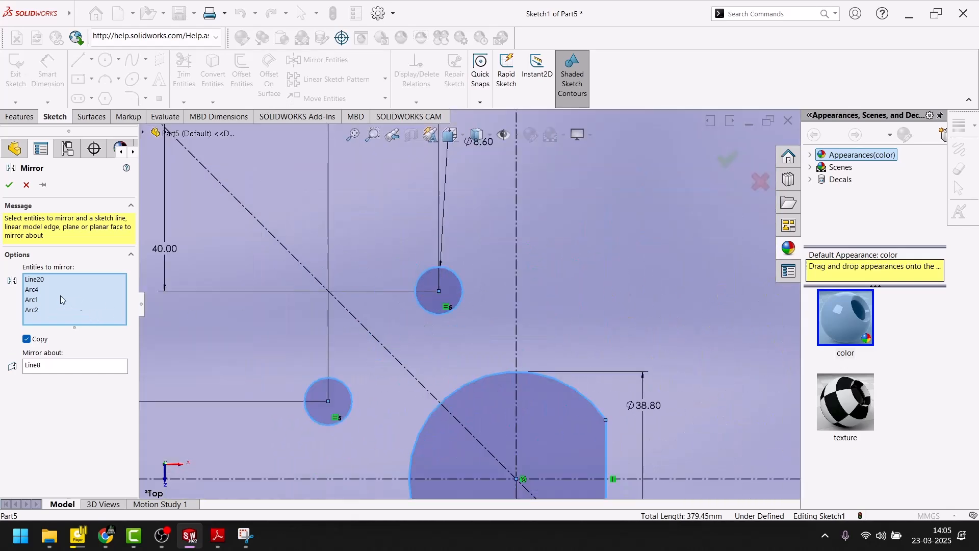
right_click(50, 280)
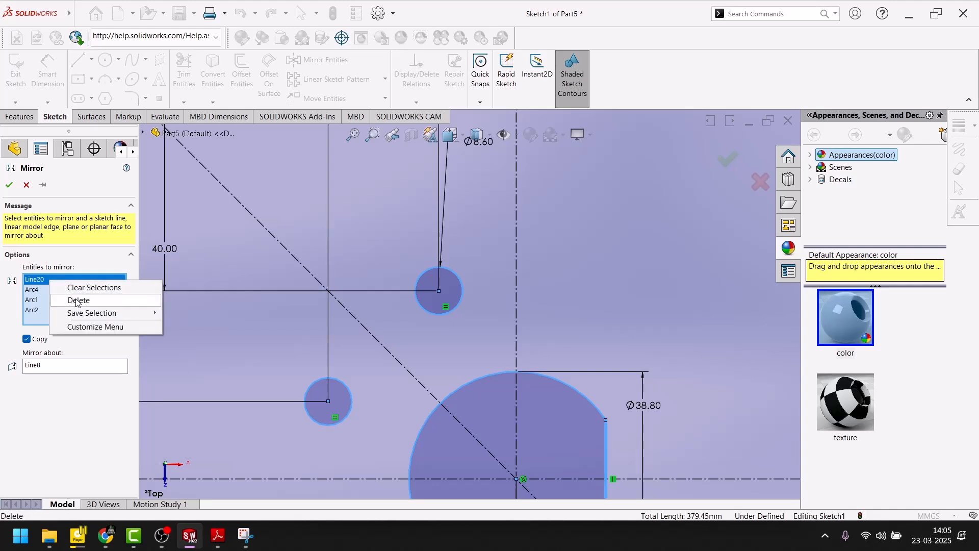
left_click(78, 301)
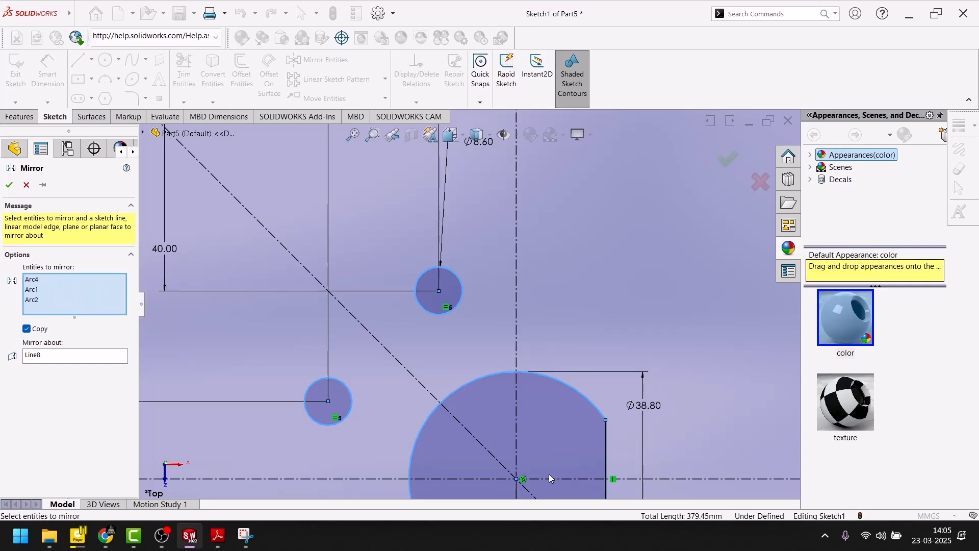
left_click(606, 448)
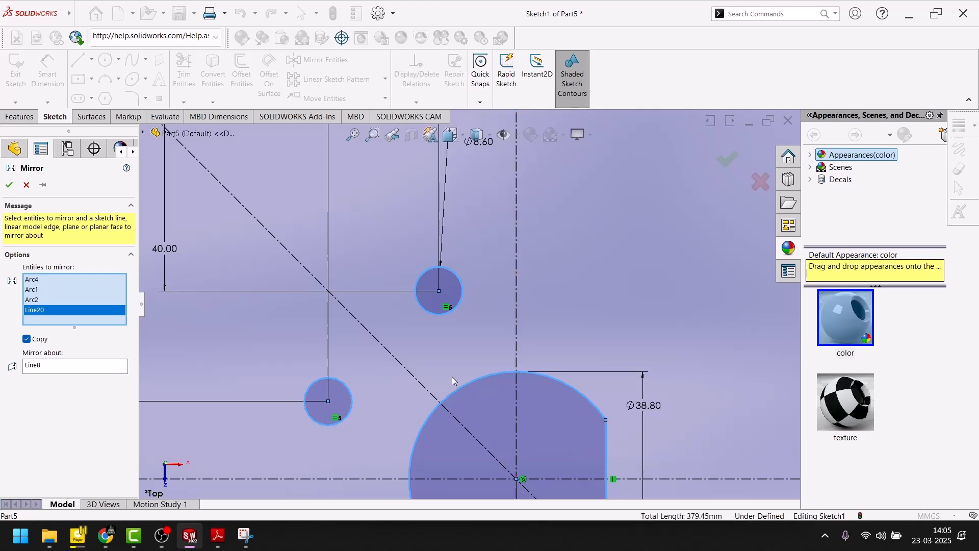
scroll(433, 362, "up", 5)
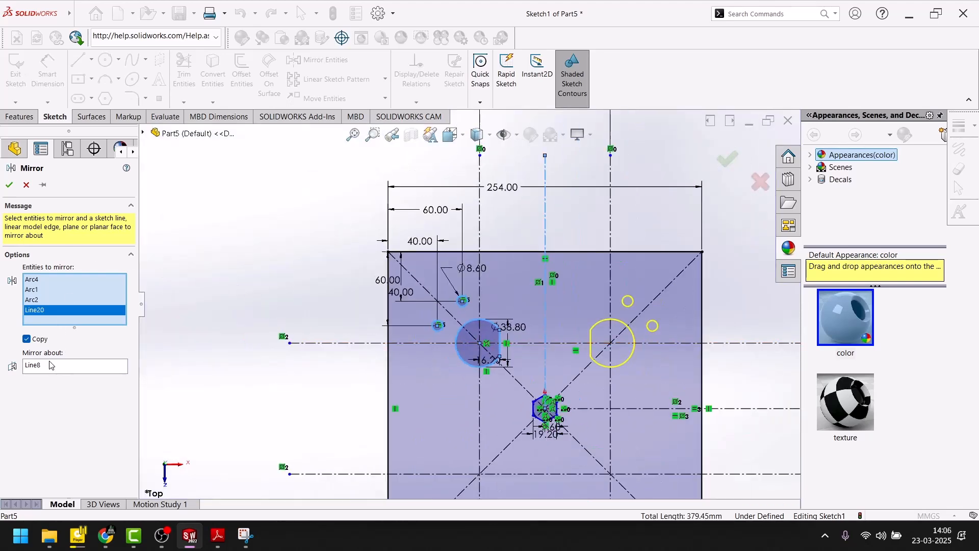
left_click(9, 185)
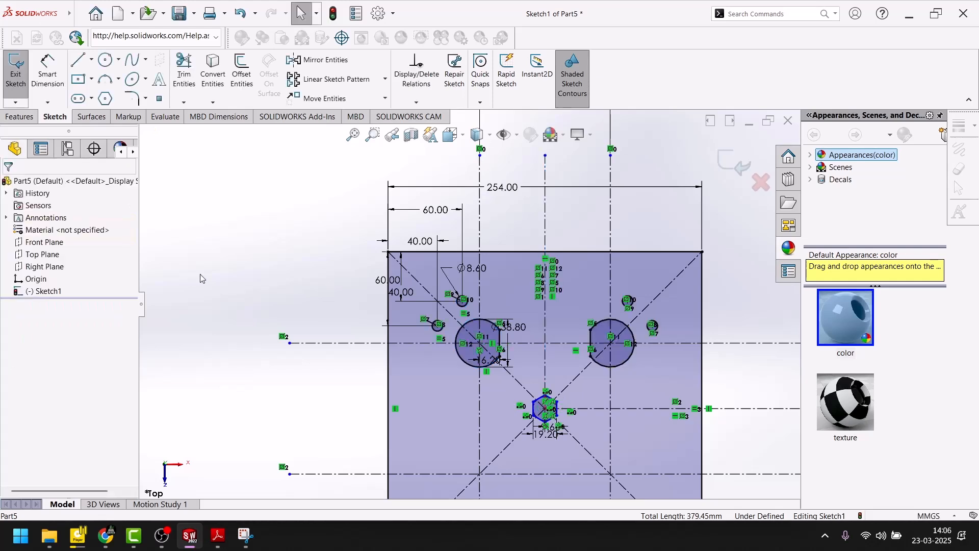
Step: Start another sketch mirror about the flat-sided circles' horizontal centerline, with the original flat-sided circle and its two small circles as entities
left_click(320, 60)
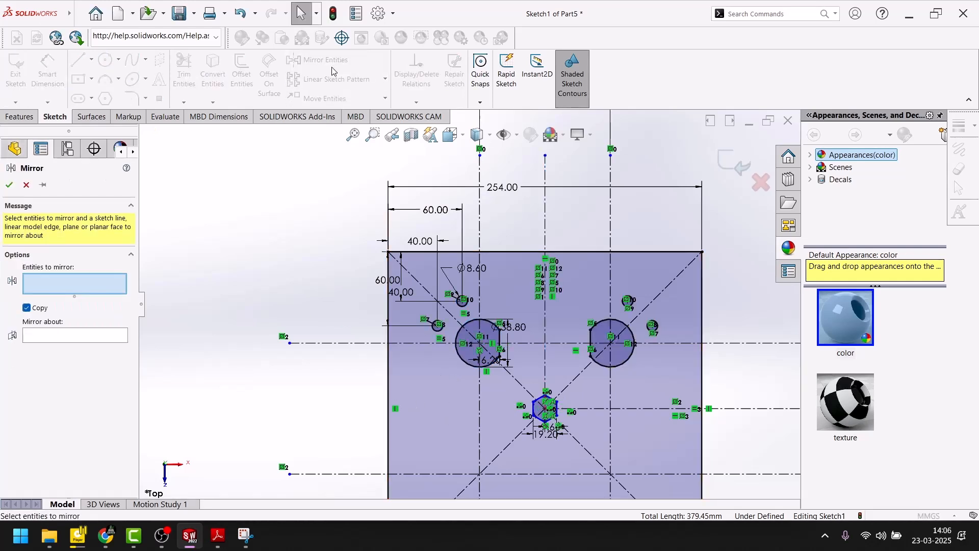
left_click(50, 335)
left_click(357, 343)
scroll(475, 342, "down", 5)
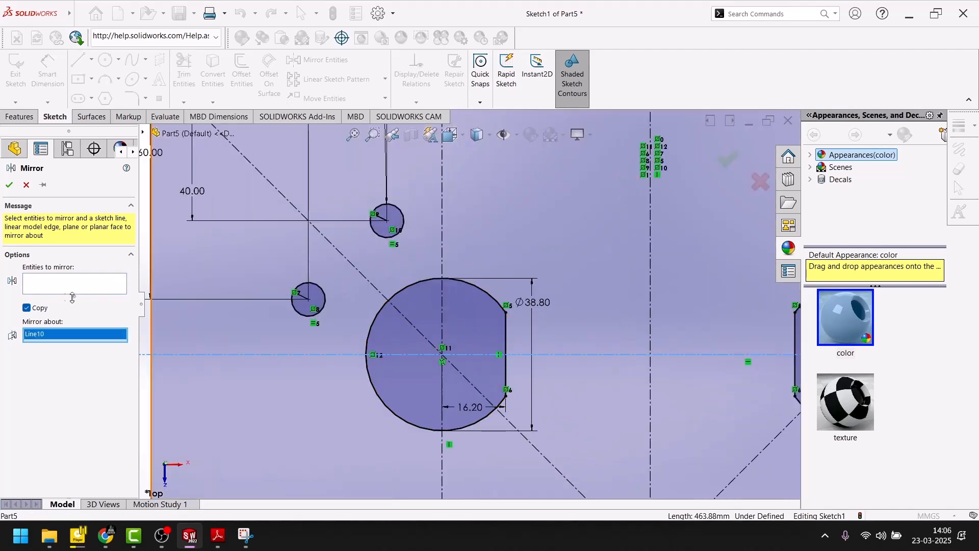
left_click(71, 286)
left_click(412, 345)
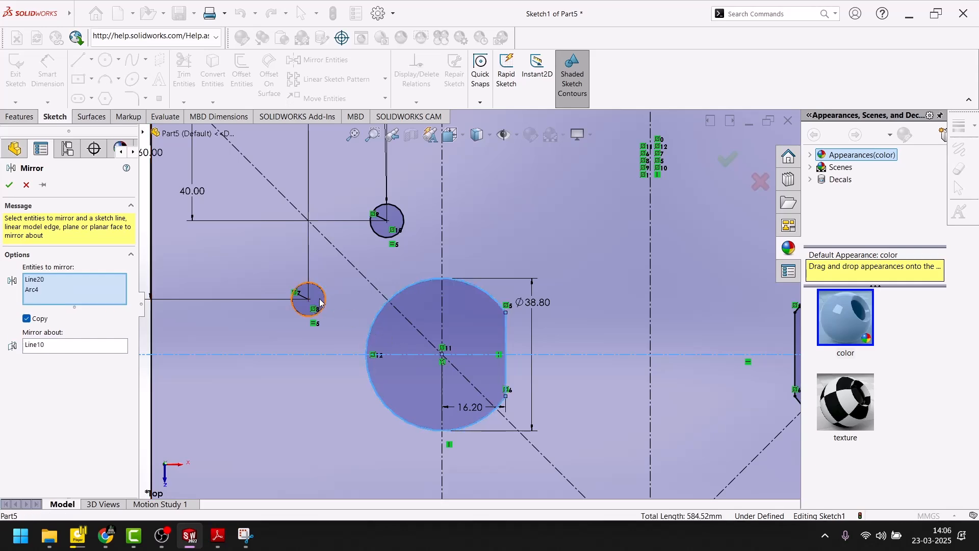
left_click(319, 302)
left_click(387, 230)
scroll(462, 313, "up", 5)
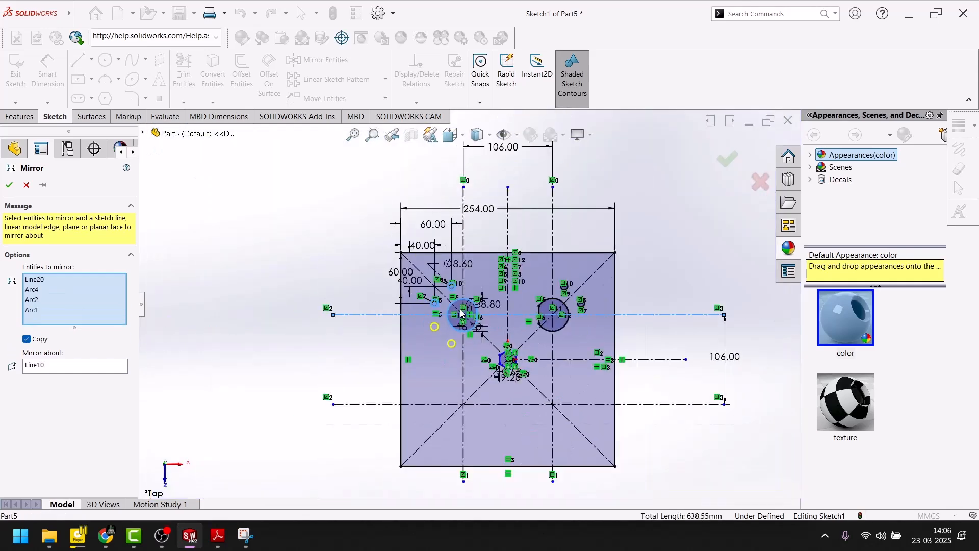
Step: Add the mirrored flat-sided circle's arc and chord and its two small circles to the entities to mirror
scroll(568, 325, "down", 5)
left_click(525, 314)
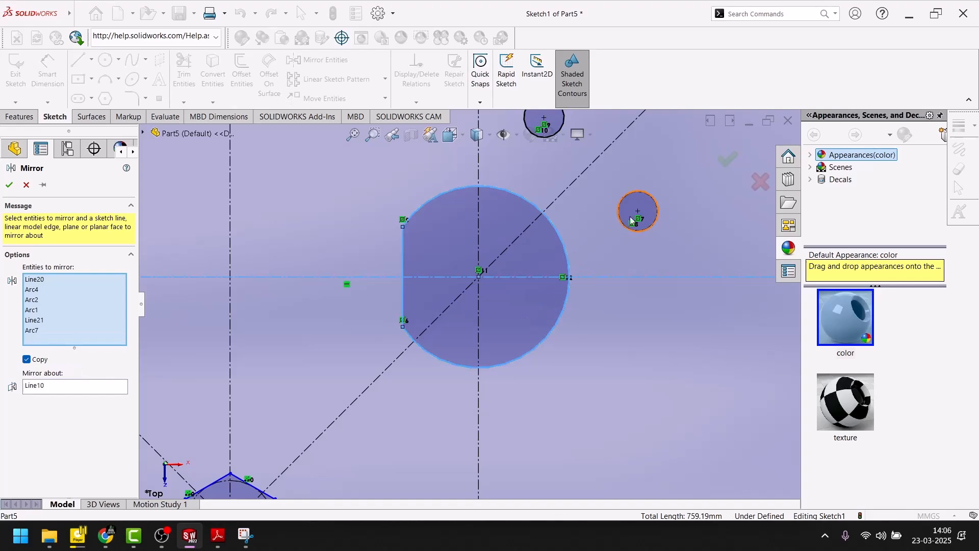
left_click(626, 225)
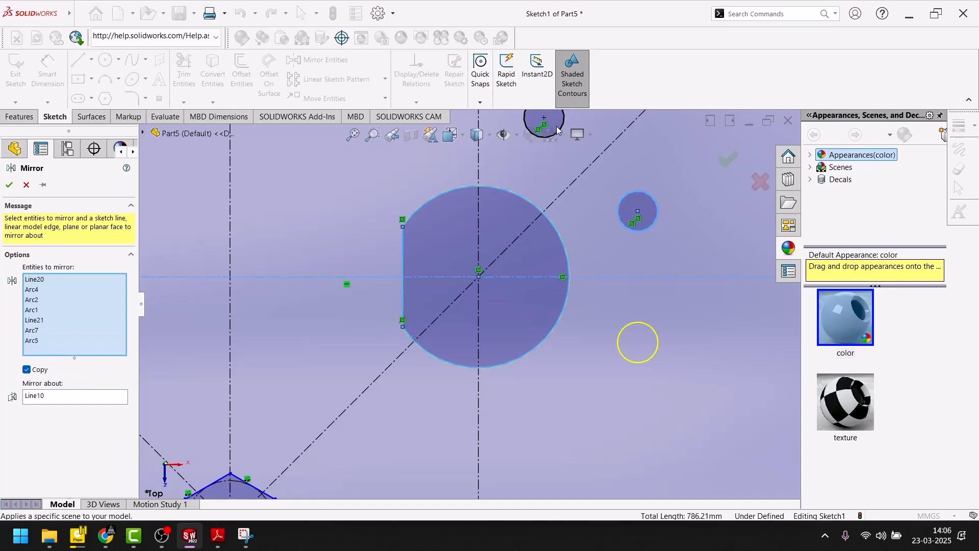
scroll(559, 235, "up", 3)
scroll(528, 211, "down", 5)
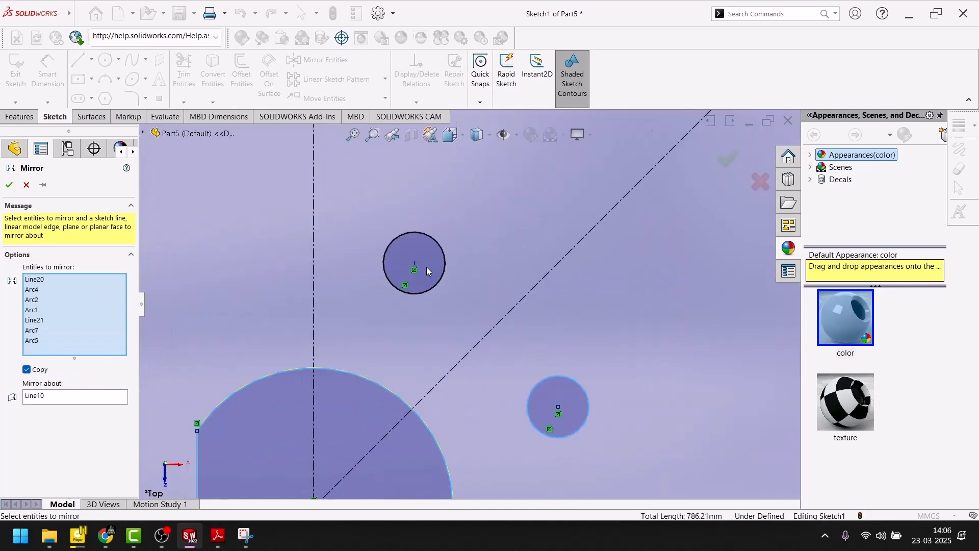
left_click(427, 262)
scroll(500, 278, "up", 5)
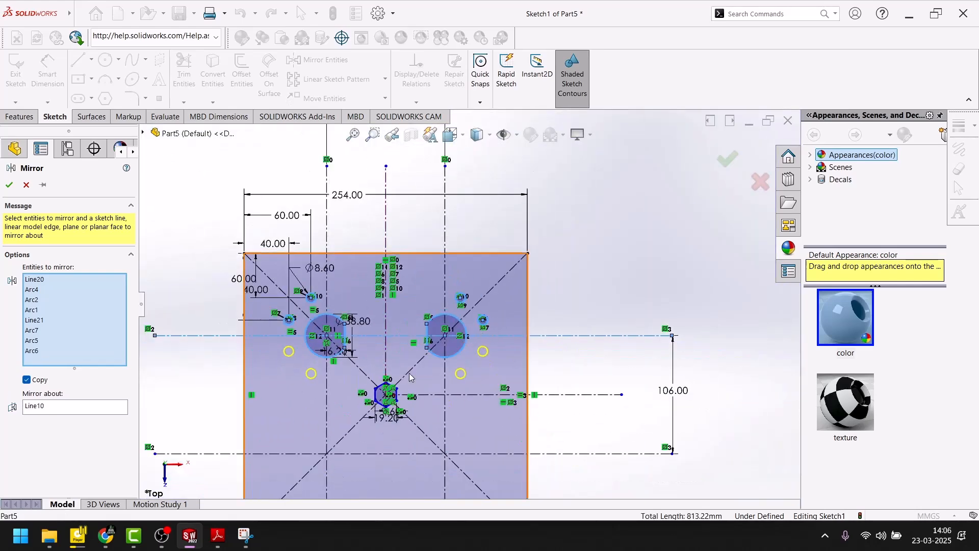
Step: Change the mirror axis to the horizontal centerline through the hexagon's center and complete the mirror
right_click(74, 403)
left_click(100, 410)
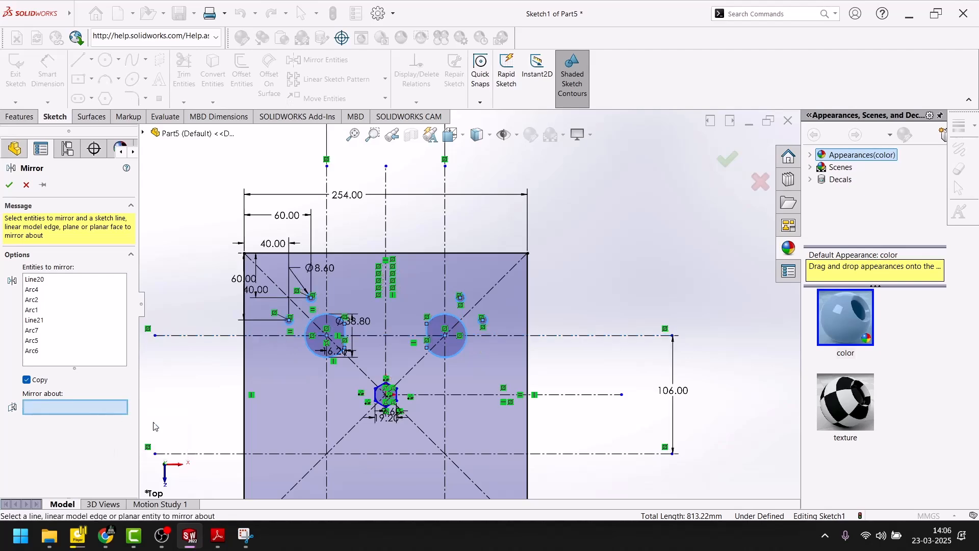
left_click(488, 395)
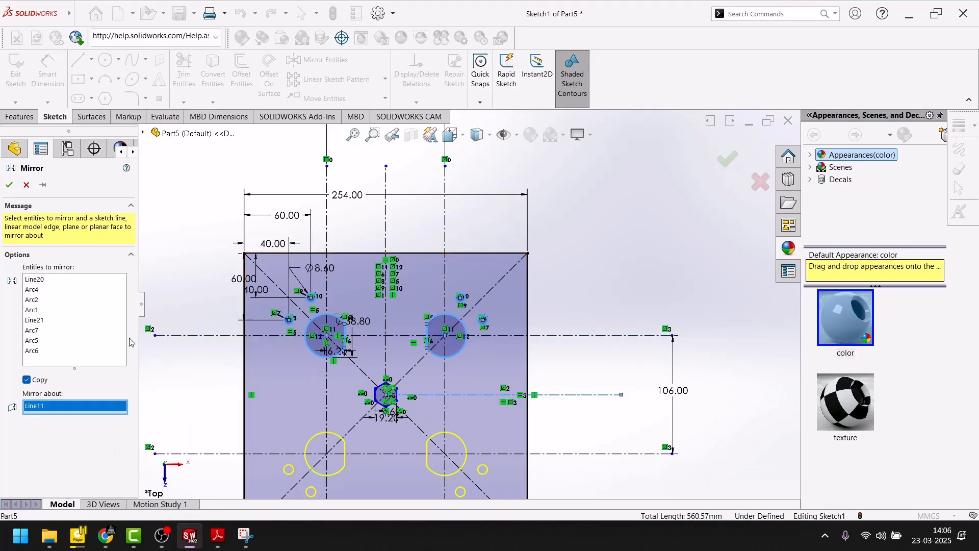
left_click(9, 184)
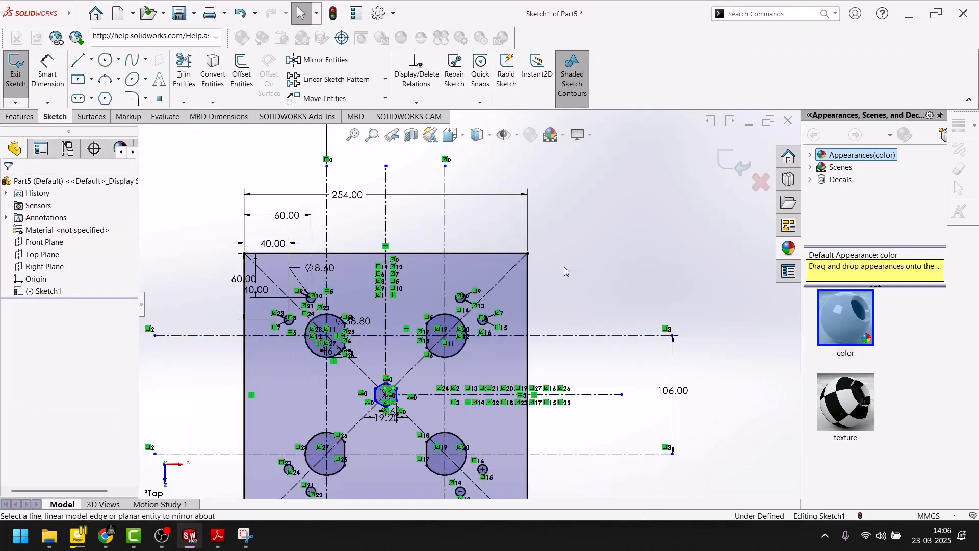
Step: Fit the whole sketch in view, rotate it and exit the sketch
key("f")
scroll(580, 277, "up", 4)
mouse_move(487, 313)
middle_mouse_down()
mouse_move(354, 327)
mouse_move(424, 291)
mouse_move(408, 280)
middle_mouse_up()
left_click(737, 166)
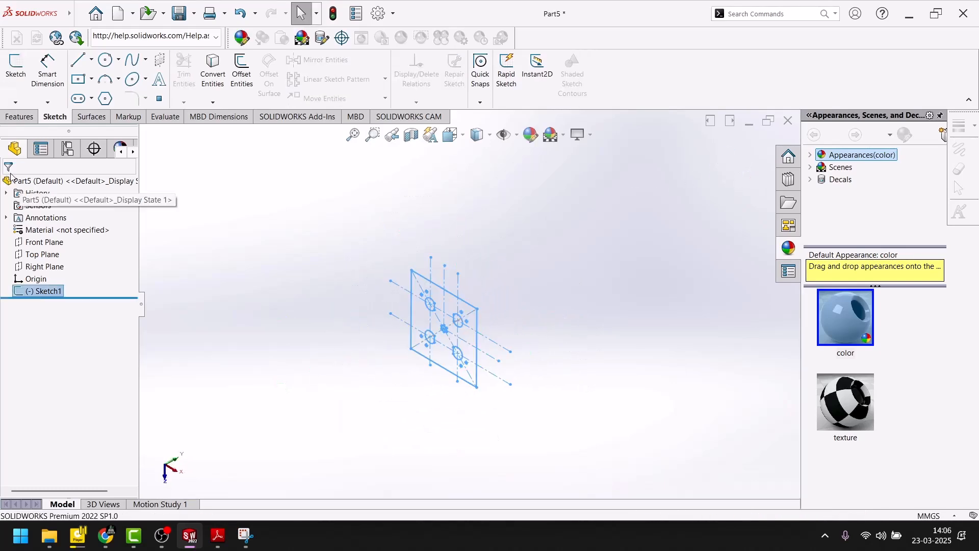
Step: Extrude the plate sketch 10 mm as a blind boss, checking the thickness in the Exercise-79 drawing in Adobe Reader
left_click(19, 117)
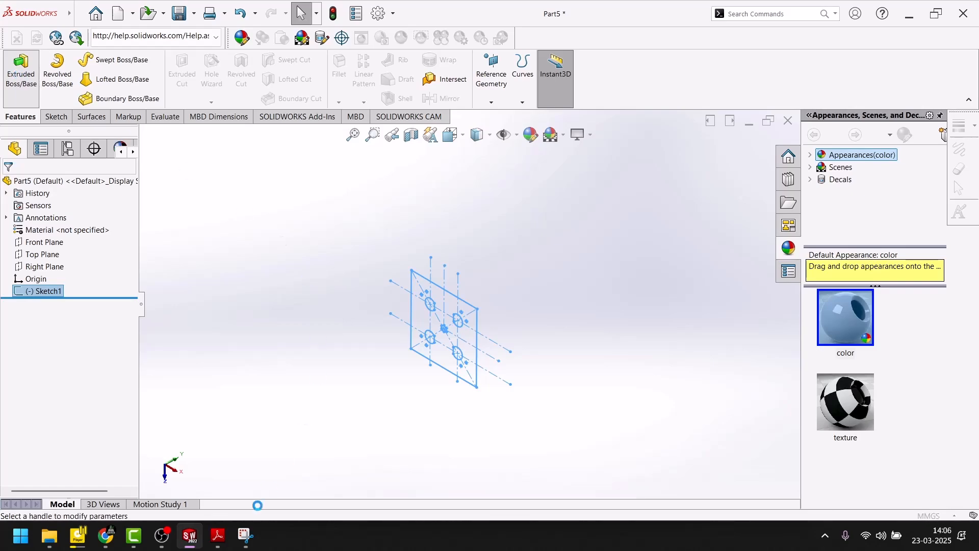
left_click(218, 536)
scroll(451, 340, "up", 10)
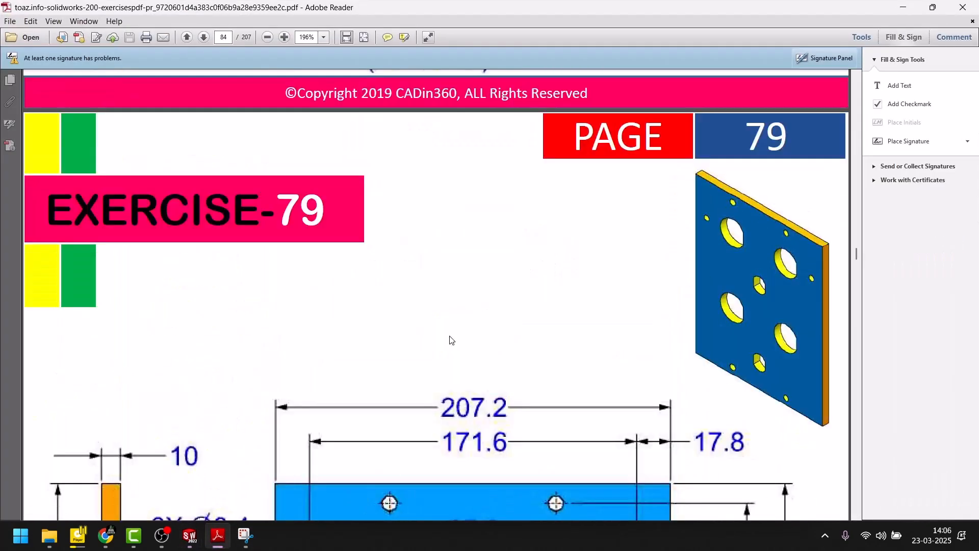
scroll(450, 340, "down", 15)
scroll(450, 339, "up", 6)
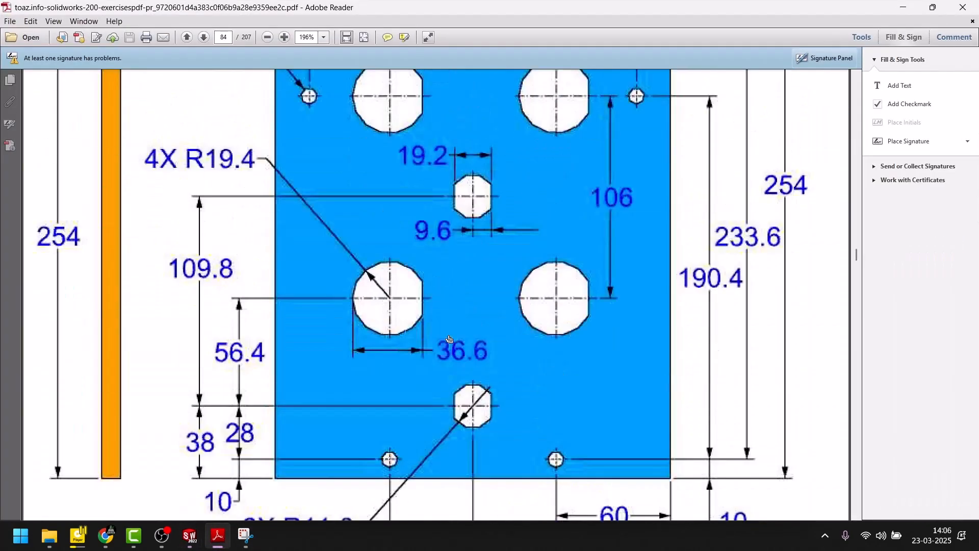
scroll(449, 339, "up", 6)
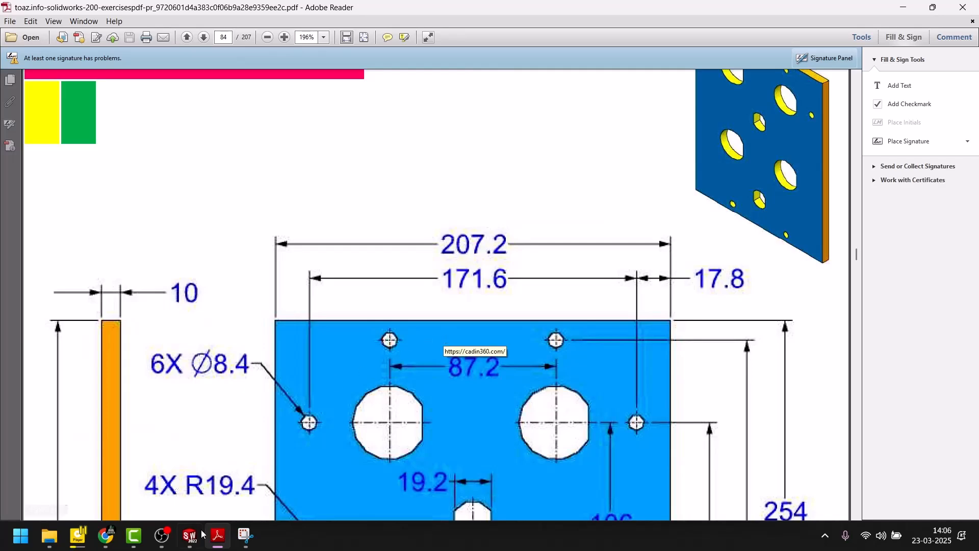
left_click(218, 538)
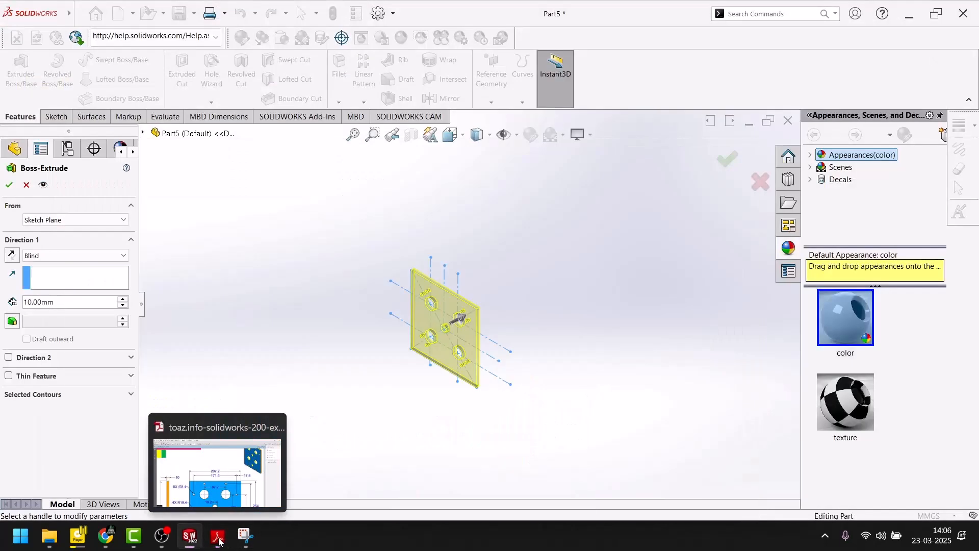
left_click(8, 185)
Step: Show the plate in isometric view and select the curved walls of all four flat-sided holes
key("space")
left_click(468, 415)
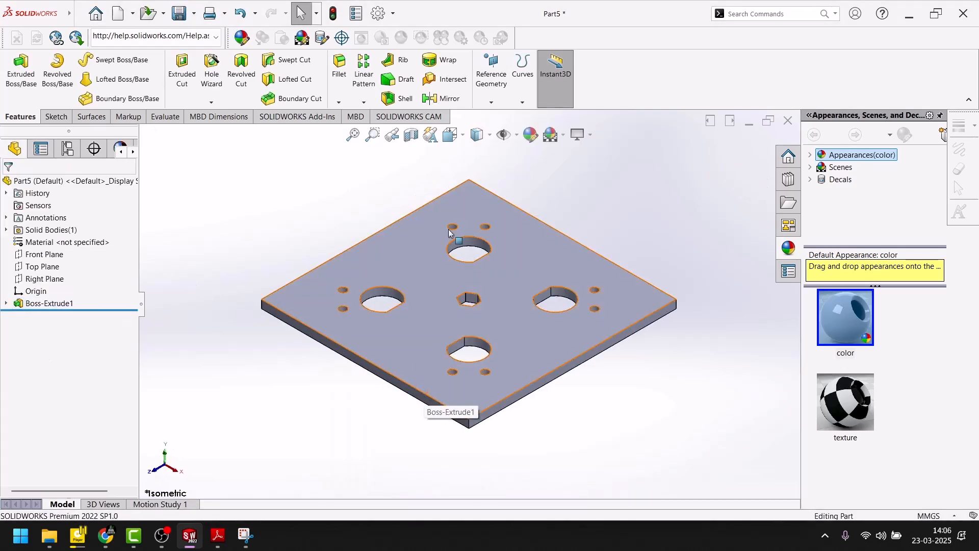
scroll(460, 243, "down", 1)
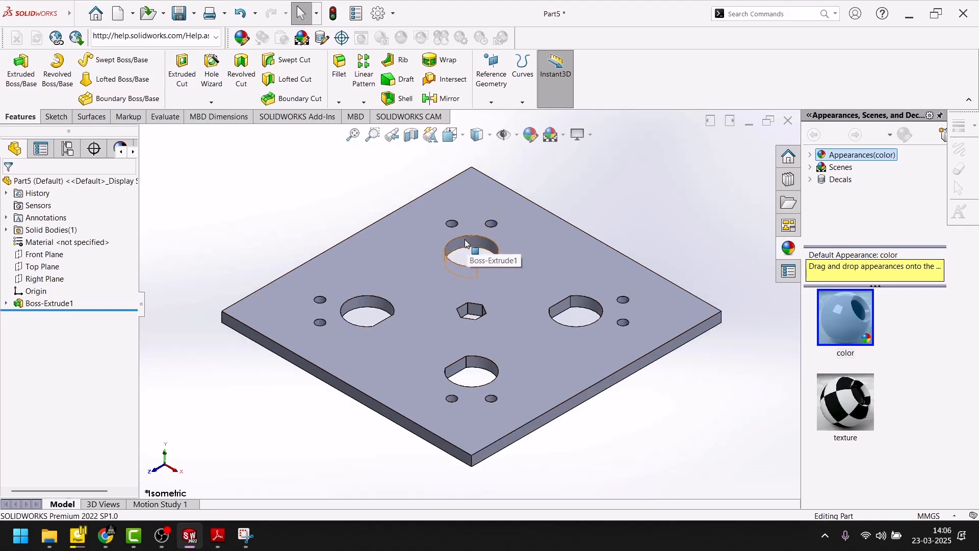
scroll(461, 241, "down", 2)
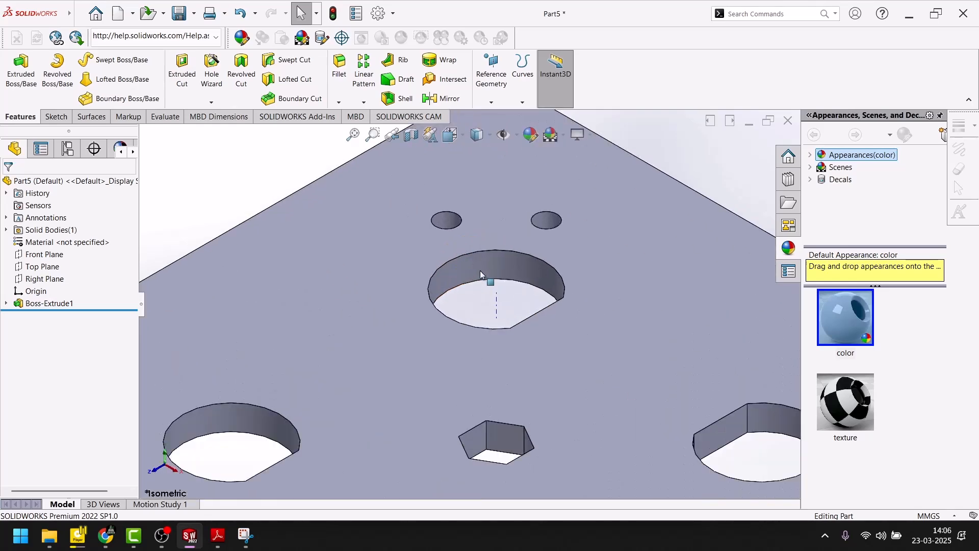
left_click(477, 272)
left_click(229, 411, "ctrl")
scroll(517, 418, "up", 5)
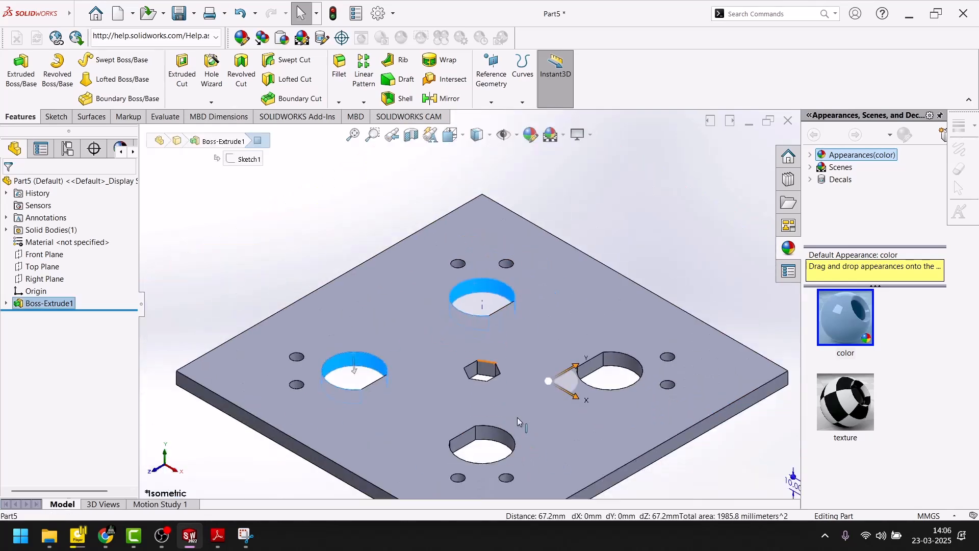
scroll(581, 377, "down", 5)
left_click(683, 283, "ctrl")
left_click(369, 449, "ctrl")
Step: Add the walls of the two small holes near the plate's rear corner to the selection, and deselect both again
scroll(368, 449, "up", 5)
scroll(437, 248, "down", 5)
left_click(376, 227, "ctrl")
left_click(508, 227, "ctrl")
scroll(464, 310, "up", 3)
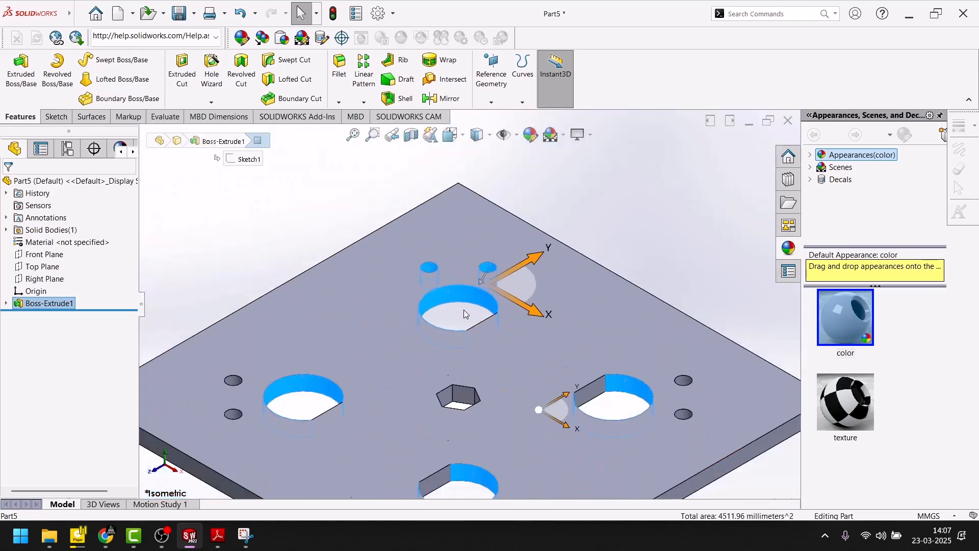
scroll(409, 336, "down", 3)
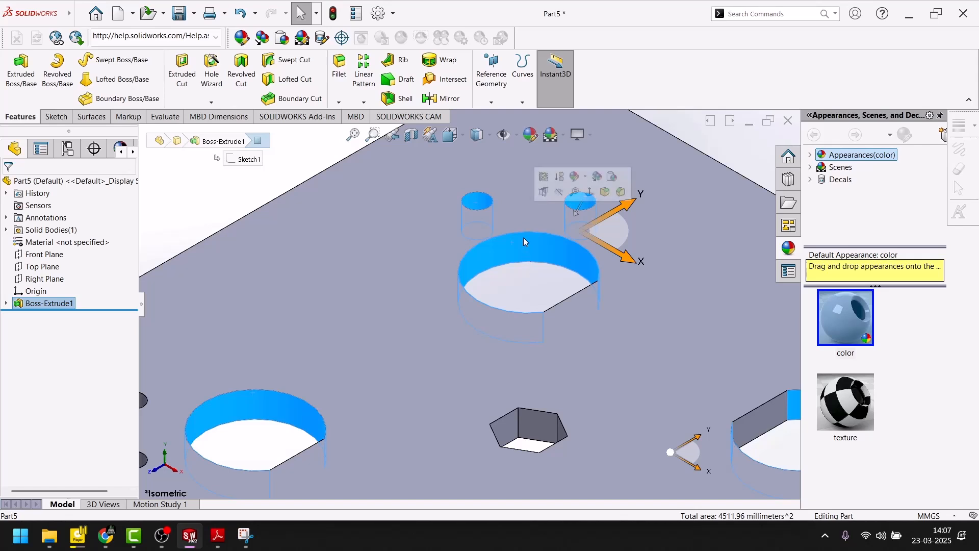
left_click(477, 202, "ctrl")
mouse_move(580, 202)
left_mouse_down("ctrl")
mouse_move(550, 165)
mouse_move(585, 198)
left_mouse_up("ctrl")
left_click(576, 200, "ctrl")
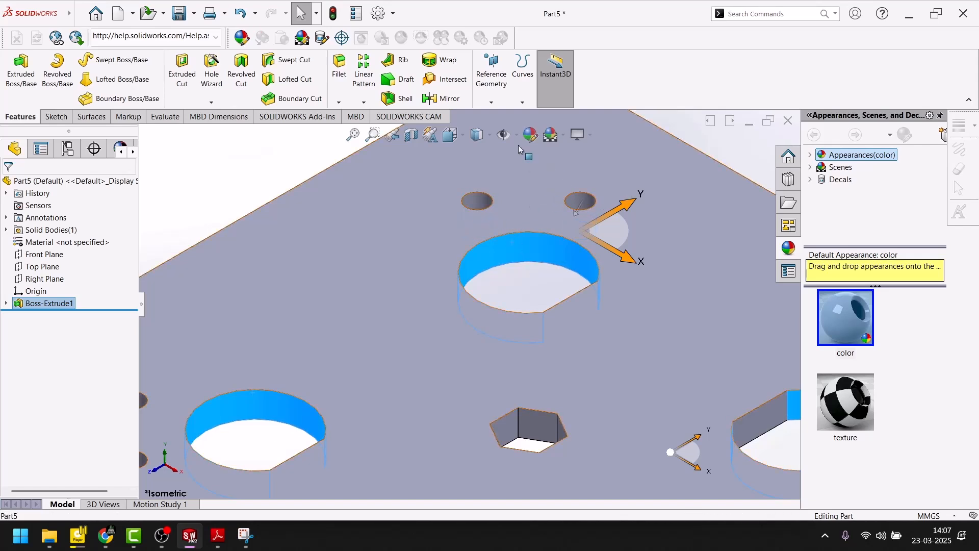
Step: Color the selected curved walls of the four flat-sided holes yellow
left_click(530, 132)
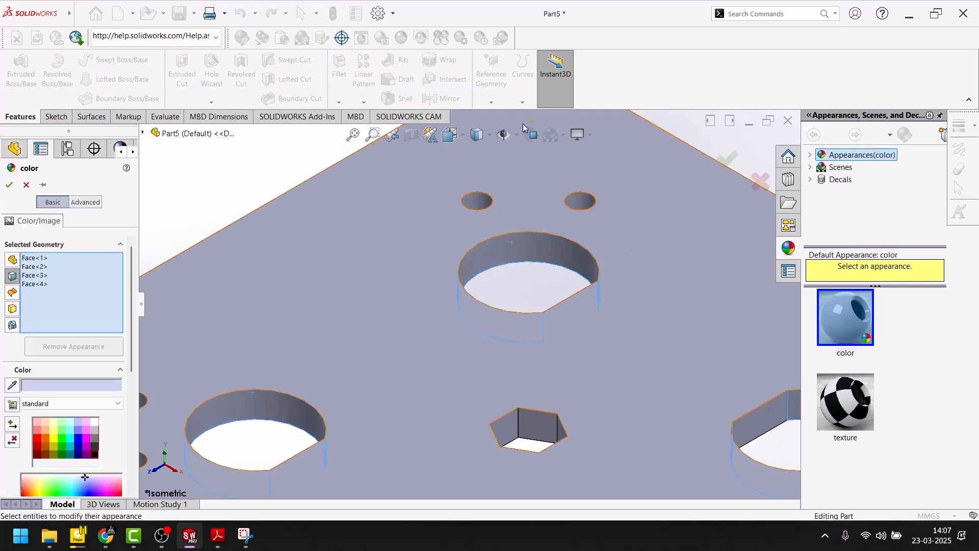
left_click(54, 438)
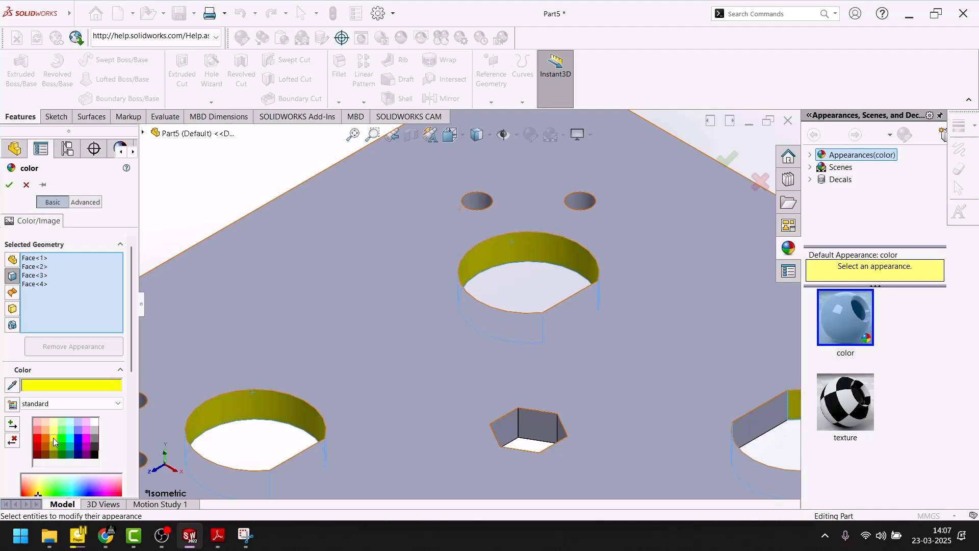
left_click(9, 184)
left_click(319, 205)
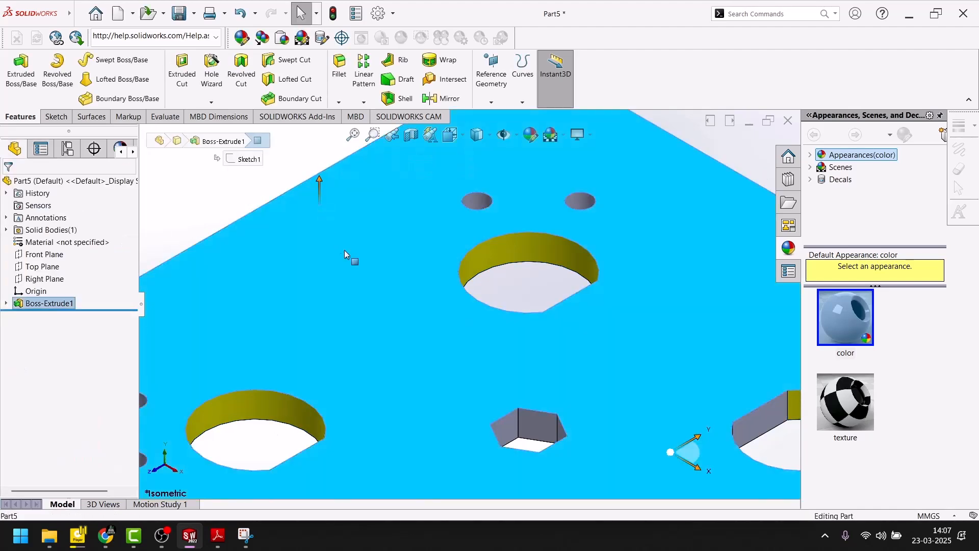
left_click(200, 193)
Step: Select the flat walls of the two flat-sided holes whose flats are visible in the isometric view
scroll(482, 375, "up", 4)
scroll(575, 380, "down", 6)
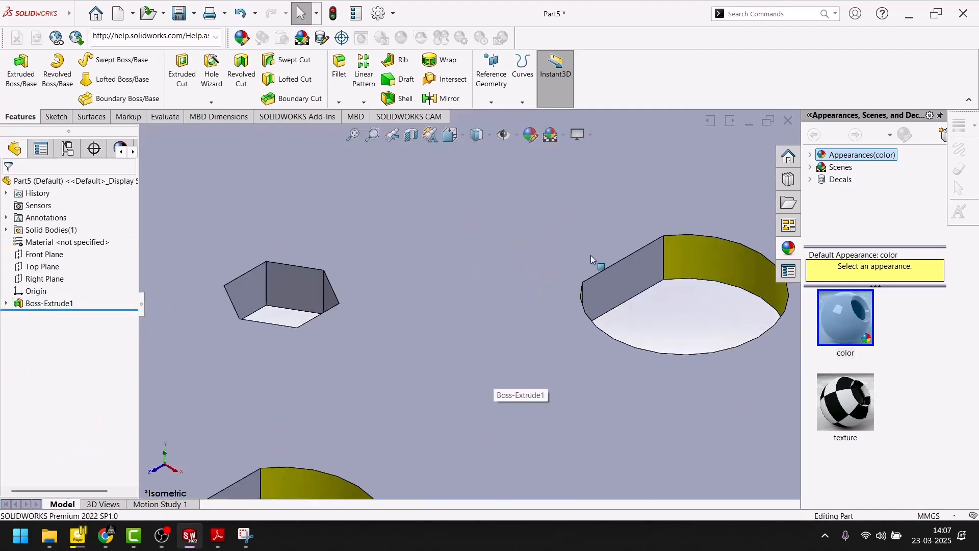
left_click(614, 283)
scroll(388, 377, "up", 4)
scroll(360, 392, "down", 5)
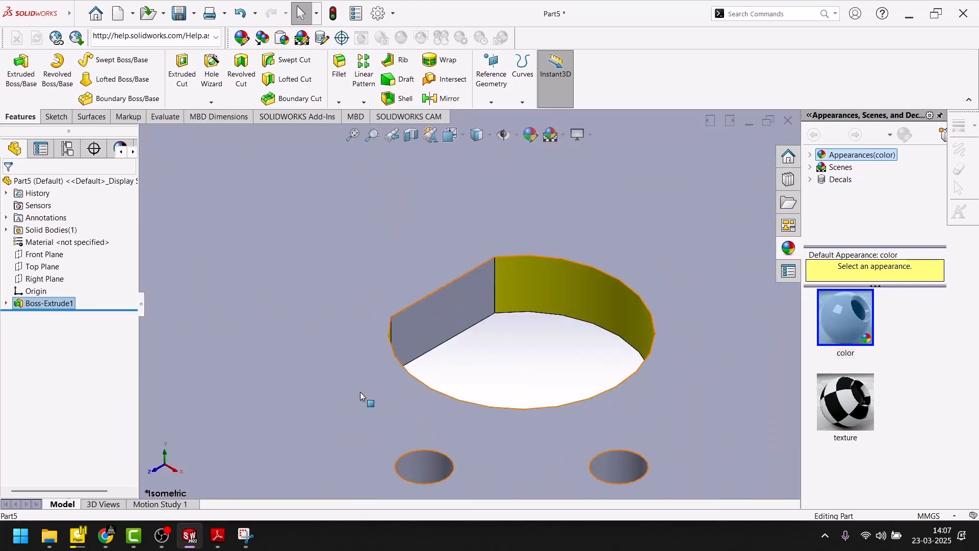
left_click(434, 314, "ctrl")
scroll(383, 311, "up", 5)
Step: Add the flat walls of the other two flat-sided holes and two walls of the central hexagonal hole to the selection
scroll(336, 207, "down", 3)
scroll(334, 215, "up", 6)
middle_click_drag(334, 216, 455, 243)
scroll(476, 269, "down", 5)
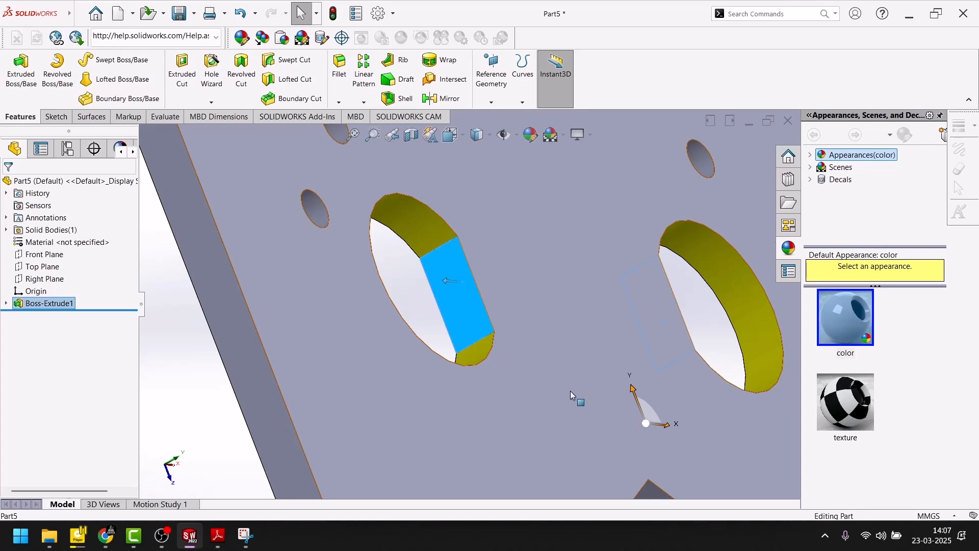
scroll(578, 408, "up", 5)
scroll(564, 403, "down", 3)
left_click(448, 297, "ctrl")
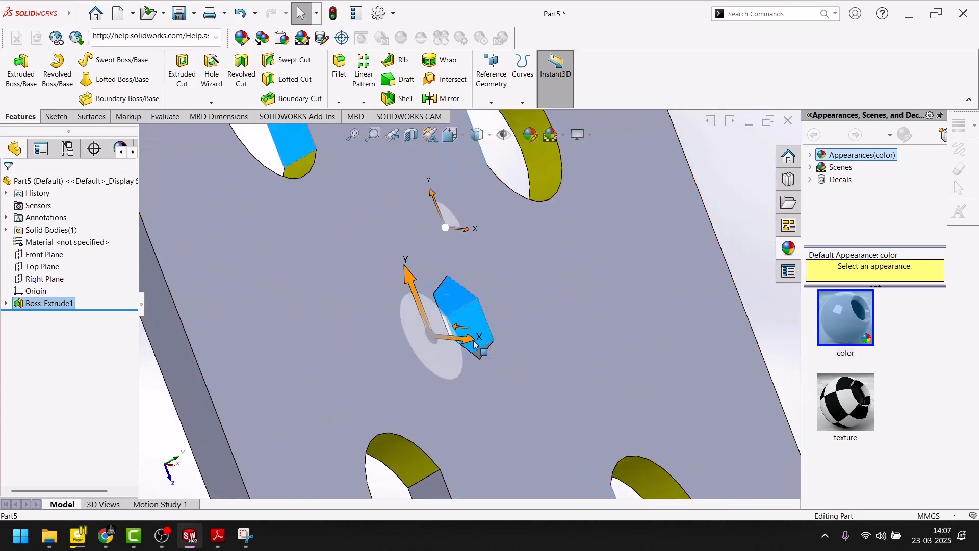
left_click(438, 489, "ctrl")
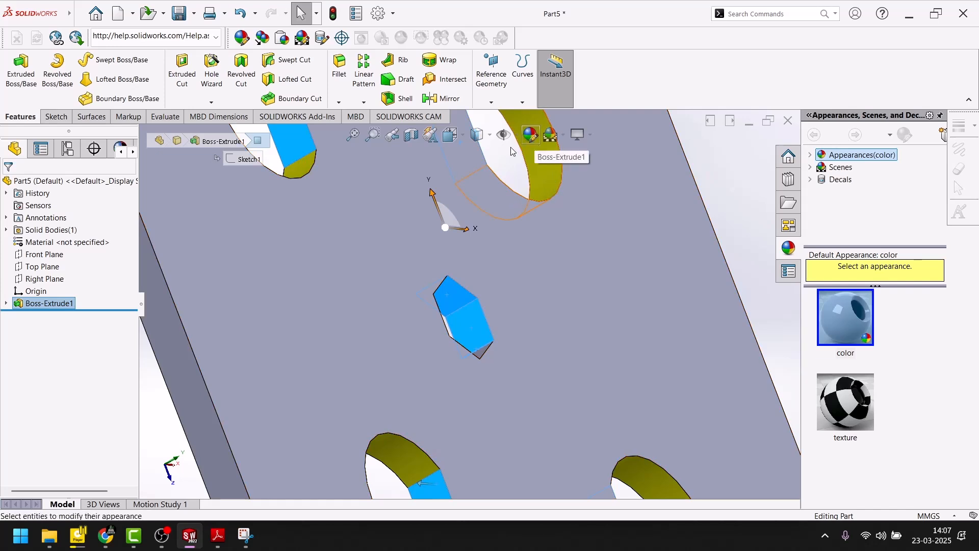
Step: Start coloring the selected walls light magenta and add three more walls of the hexagonal hole
left_click(531, 135)
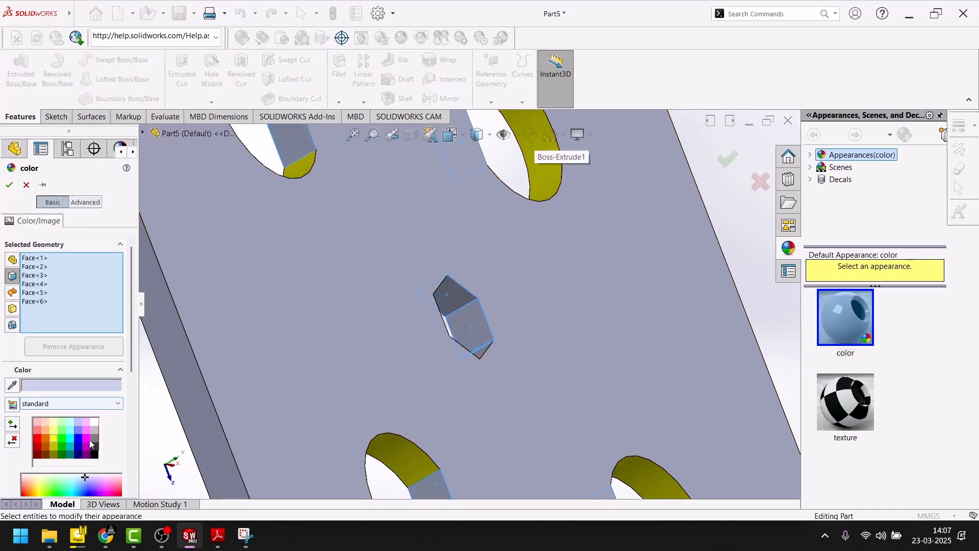
left_click(86, 432)
middle_click_drag(414, 402, 350, 452)
scroll(493, 267, "up", 5)
left_click(499, 244)
left_click(523, 162)
left_click(546, 321)
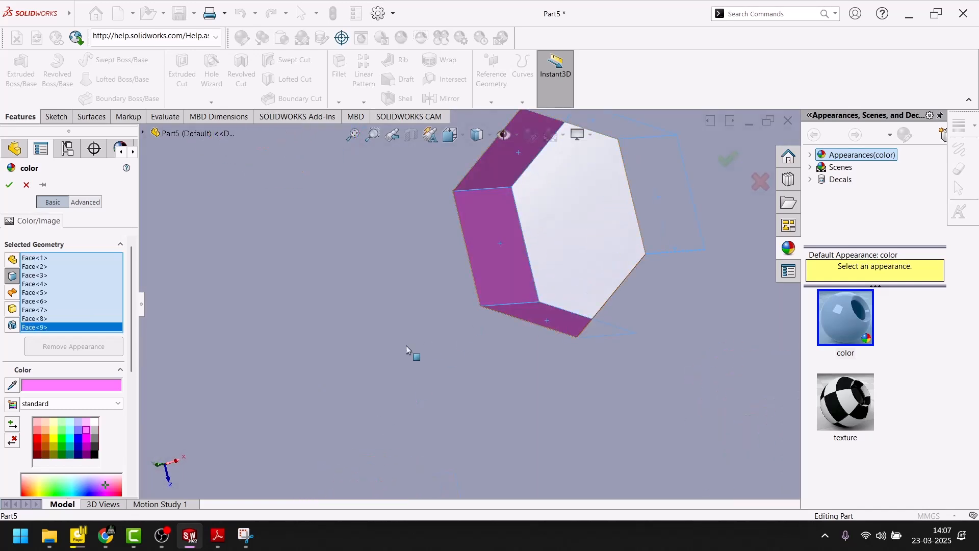
Step: Change the color to bright magenta, include the last hexagonal hole wall and apply the appearance
left_click(85, 440)
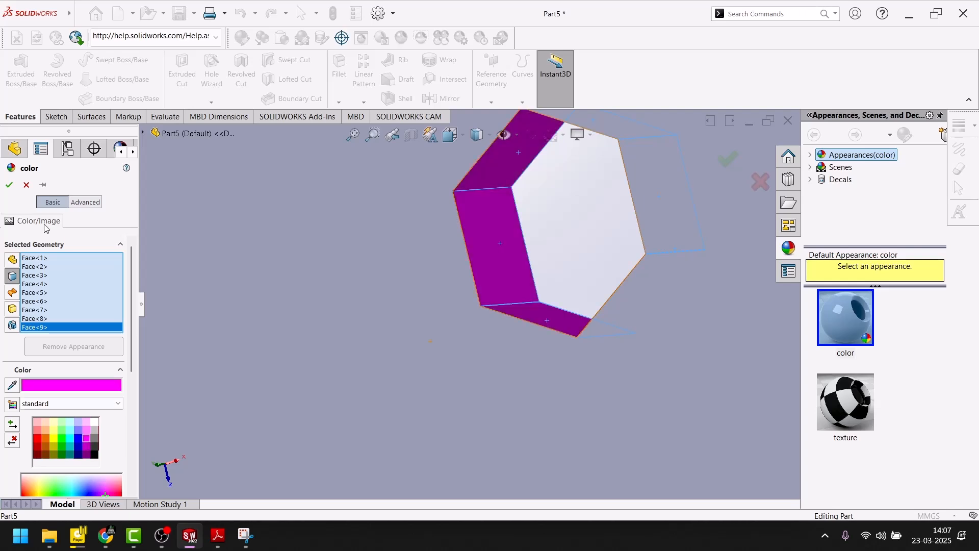
middle_click_drag(381, 336, 514, 241)
scroll(500, 311, "up", 5)
middle_click_drag(465, 302, 440, 215)
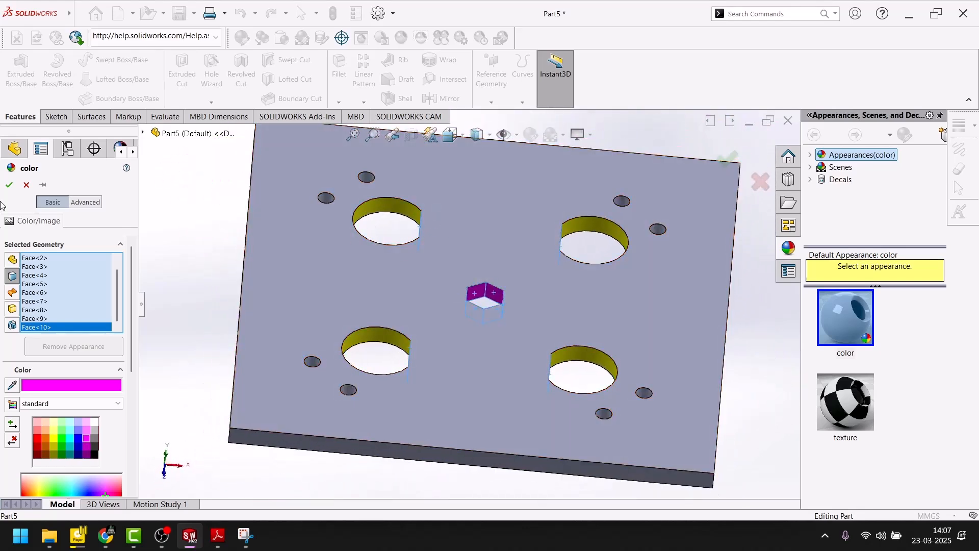
left_click(10, 185)
Step: Start a blue color appearance on the walls of the first pair of small round holes
scroll(375, 218, "down", 5)
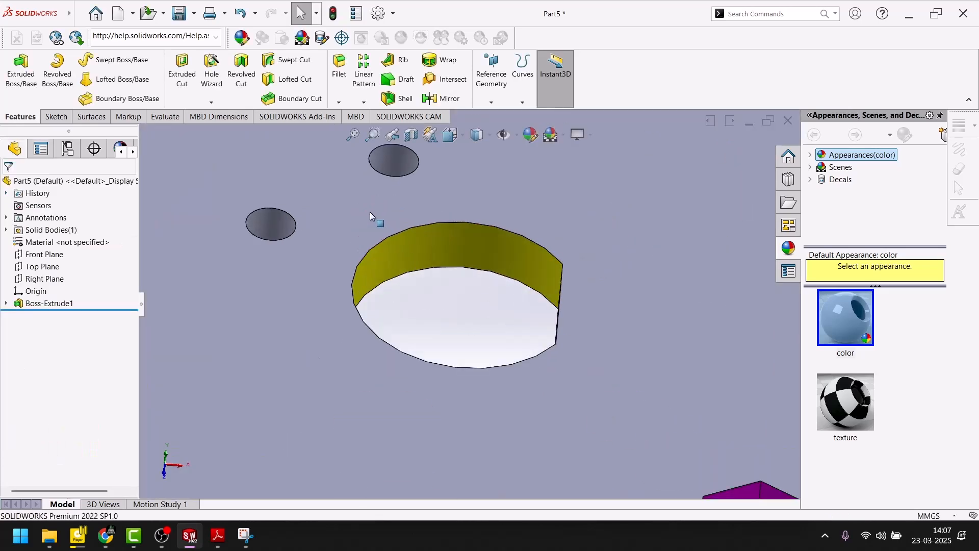
left_click(402, 168)
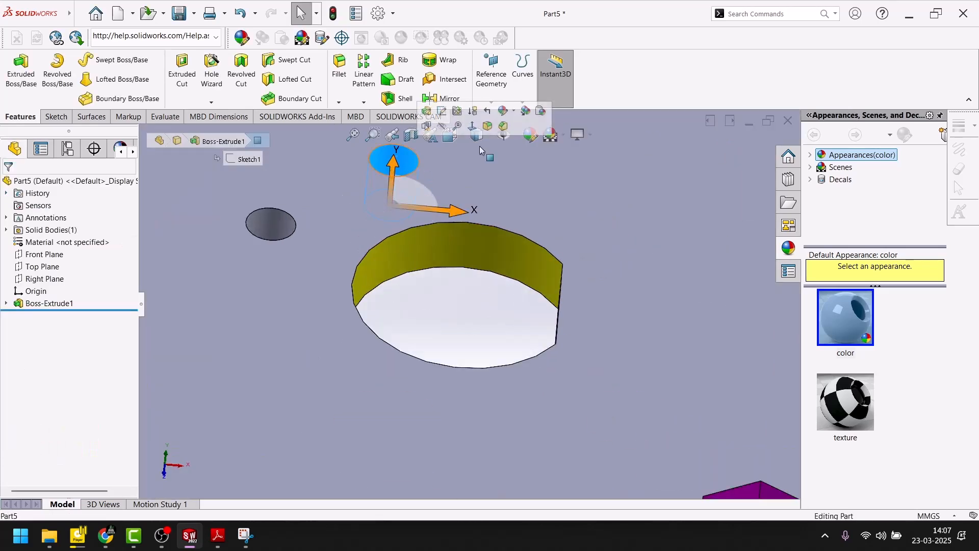
left_click(536, 144)
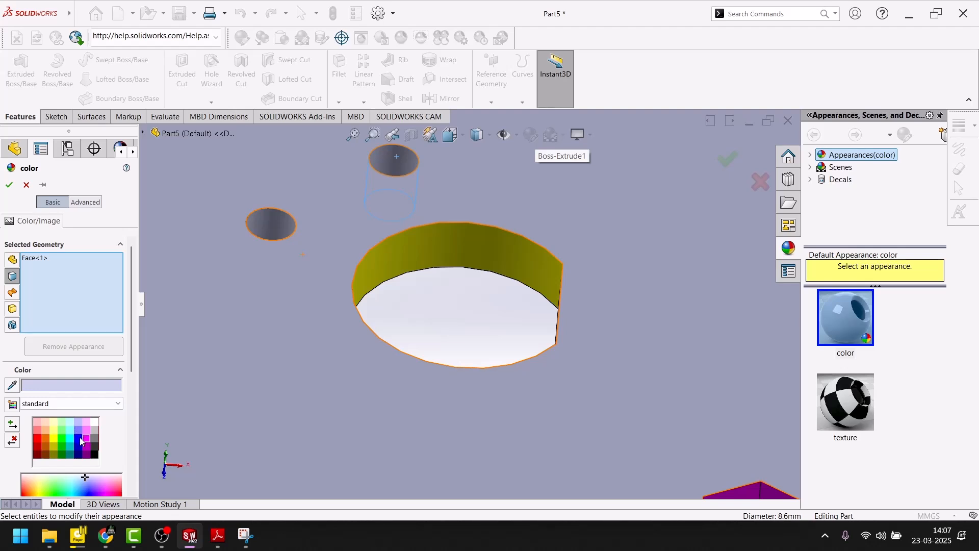
left_click(79, 439)
left_click(271, 225)
scroll(442, 309, "up", 3)
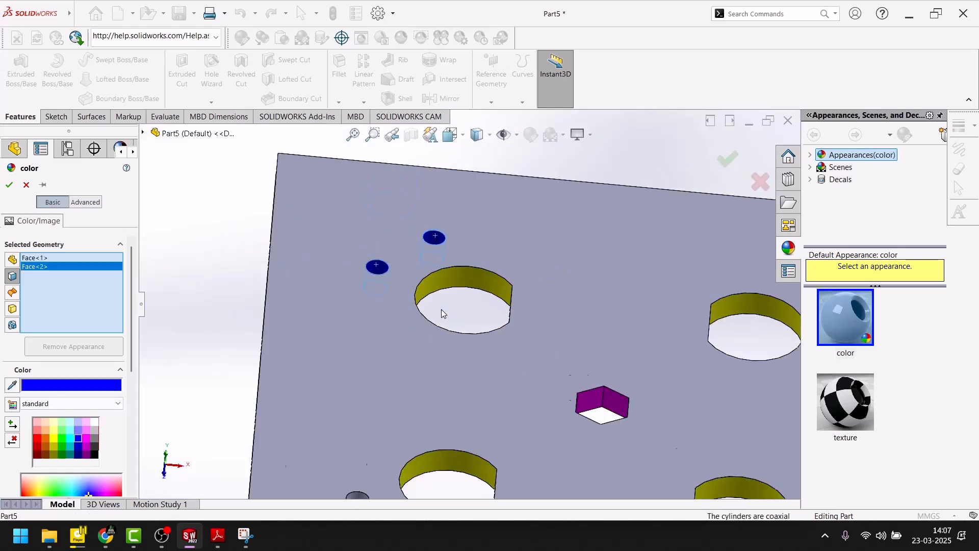
Step: Add the walls of the four small holes on the plate's +X side to the blue appearance
scroll(444, 309, "up", 3)
scroll(390, 219, "down", 6)
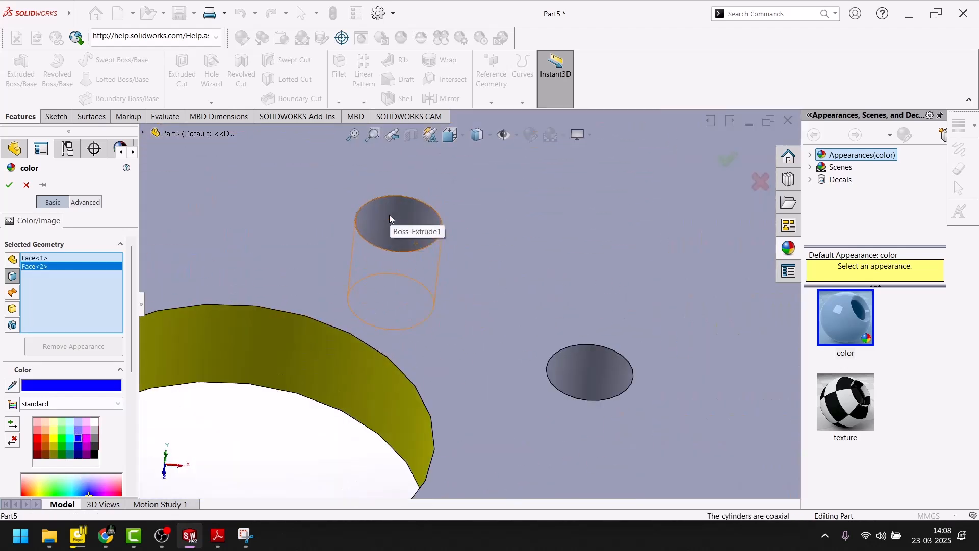
left_click(389, 219)
left_click(588, 376)
scroll(536, 360, "up", 6)
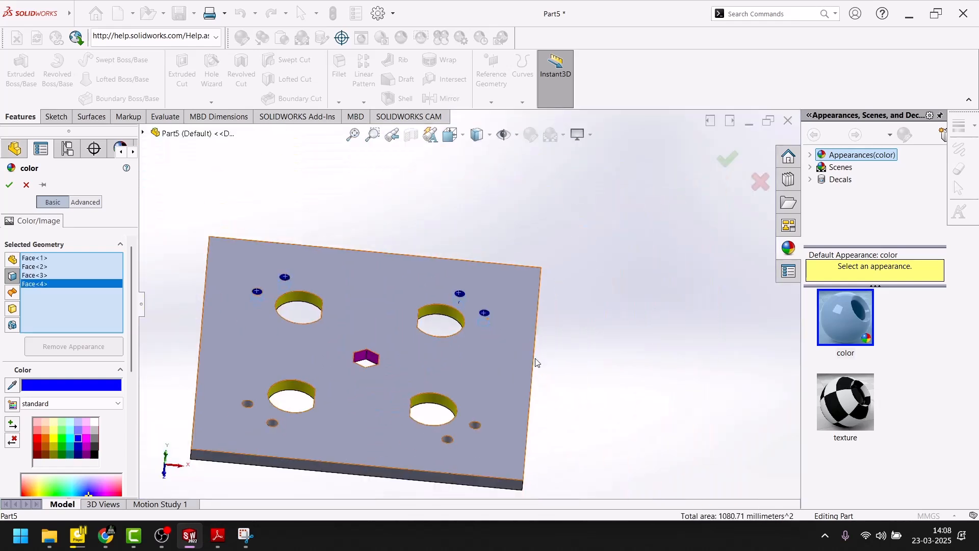
scroll(540, 362, "down", 6)
left_click(535, 346)
scroll(486, 392, "up", 2)
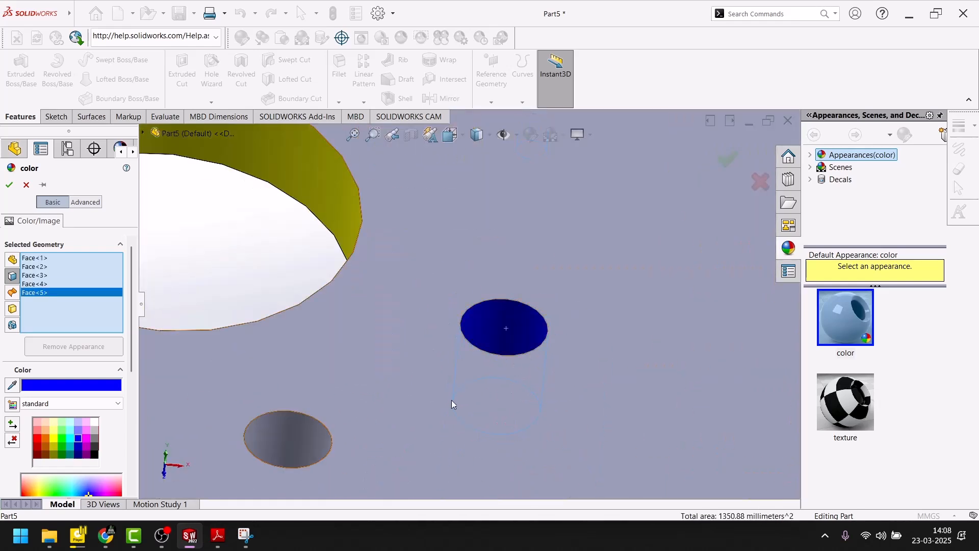
left_click(280, 439)
Step: Add the last two small hole walls to the blue appearance and apply it
scroll(365, 387, "up", 5)
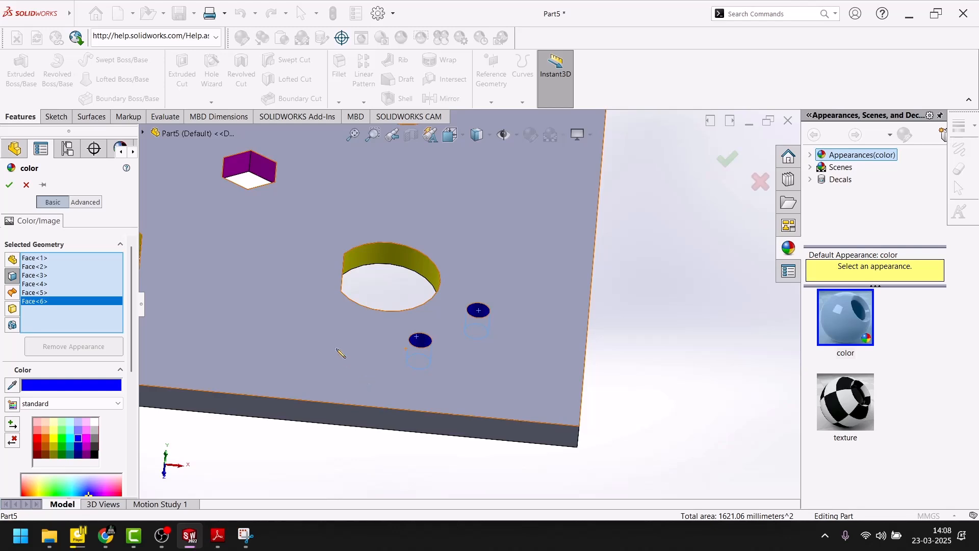
scroll(341, 353, "up", 2)
scroll(295, 302, "up", 2)
scroll(270, 285, "down", 3)
scroll(346, 279, "down", 4)
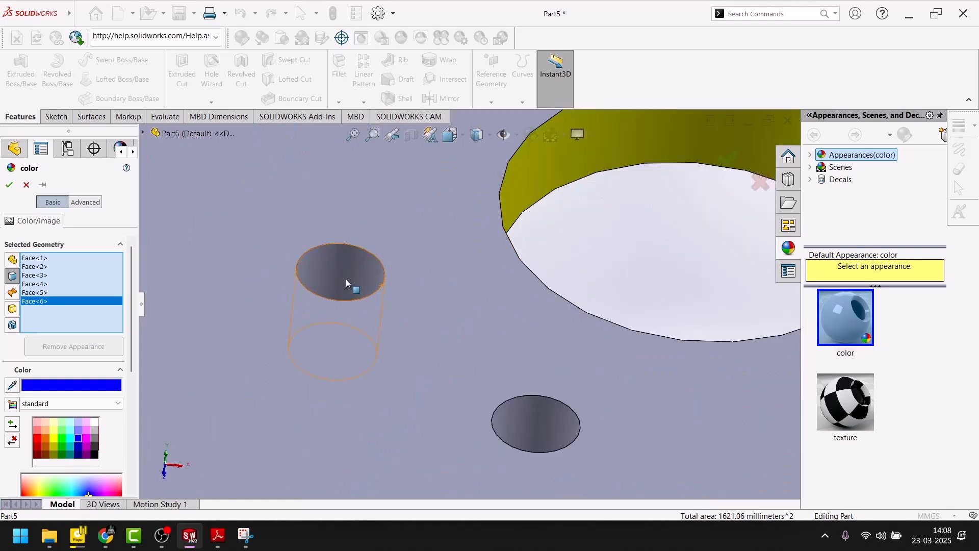
left_click(346, 280)
left_click(519, 417)
scroll(494, 391, "up", 2)
scroll(446, 299, "up", 3)
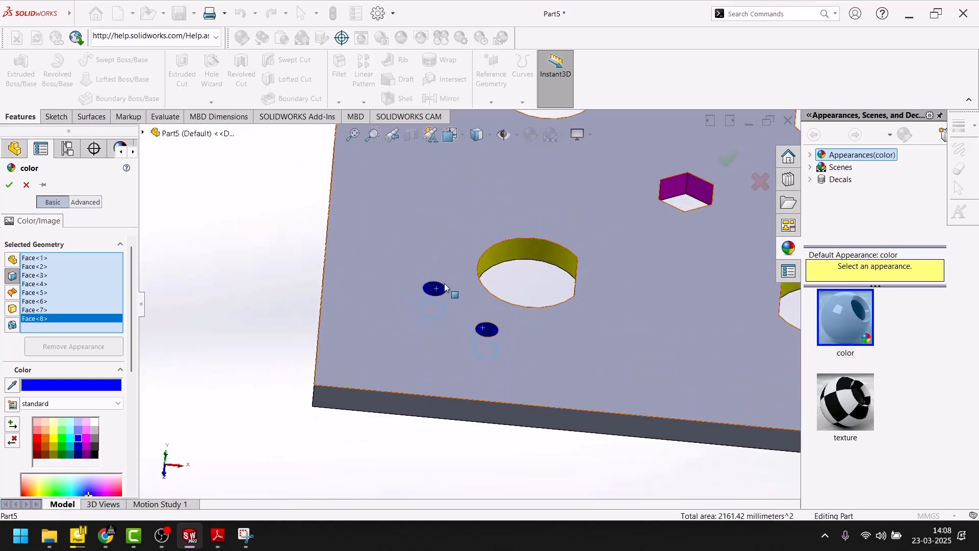
scroll(444, 221, "up", 3)
scroll(470, 201, "down", 4)
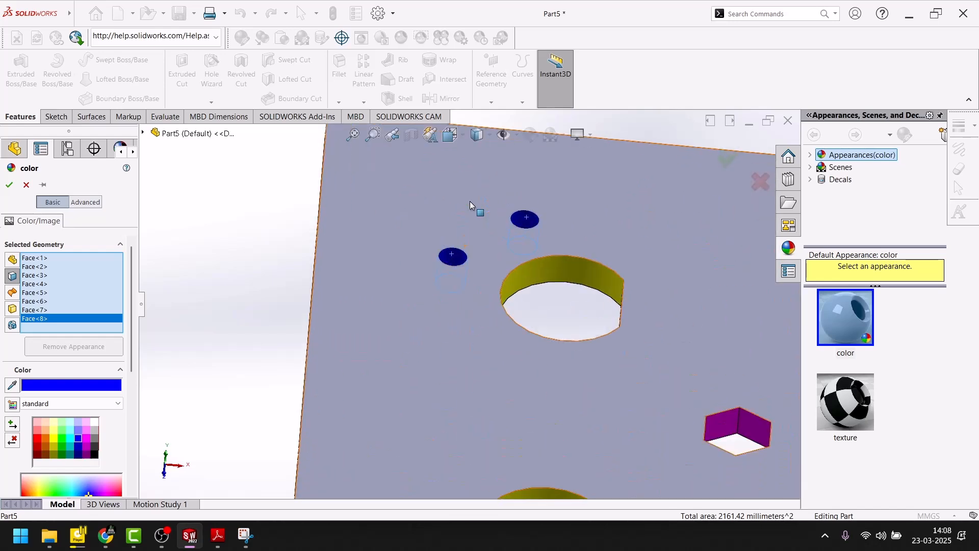
left_click(8, 182)
Step: Color the plate's large top face green
left_click(474, 174)
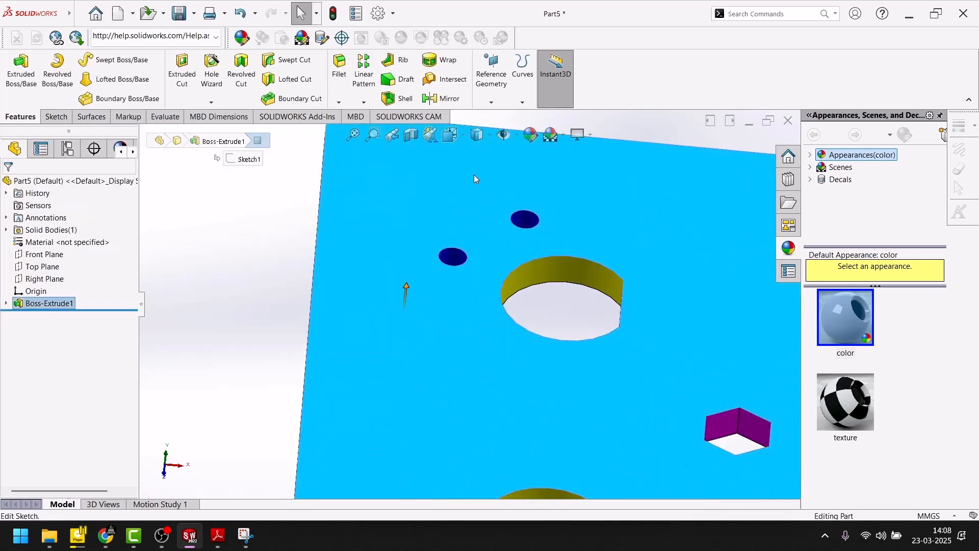
left_click(525, 133)
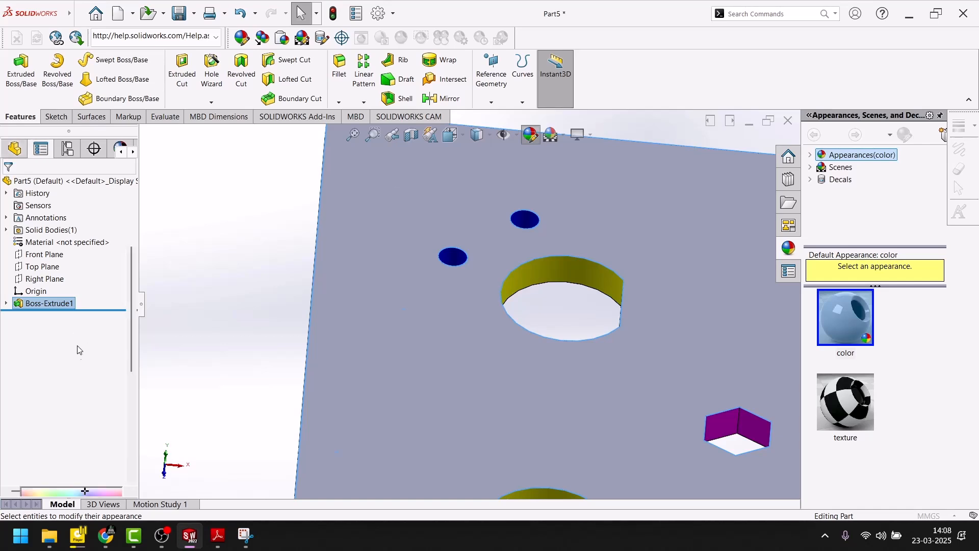
left_click(56, 434)
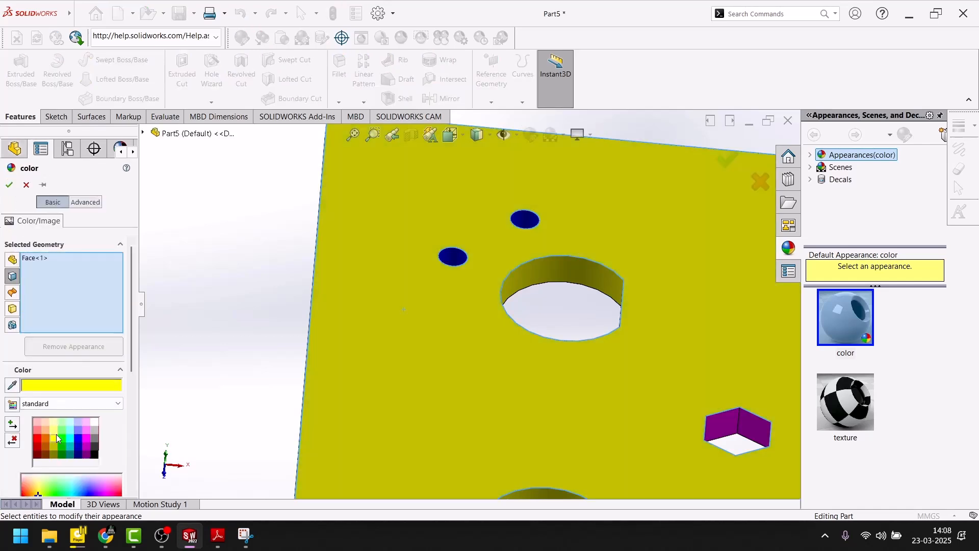
left_click(62, 438)
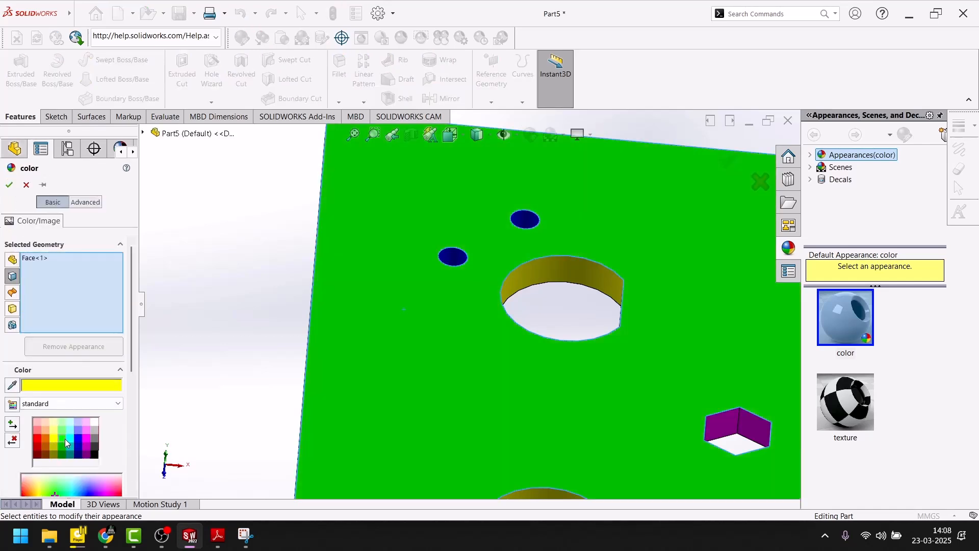
left_click(10, 185)
Step: Select two of the plate's outer side faces
middle_click_drag(279, 317, 297, 356)
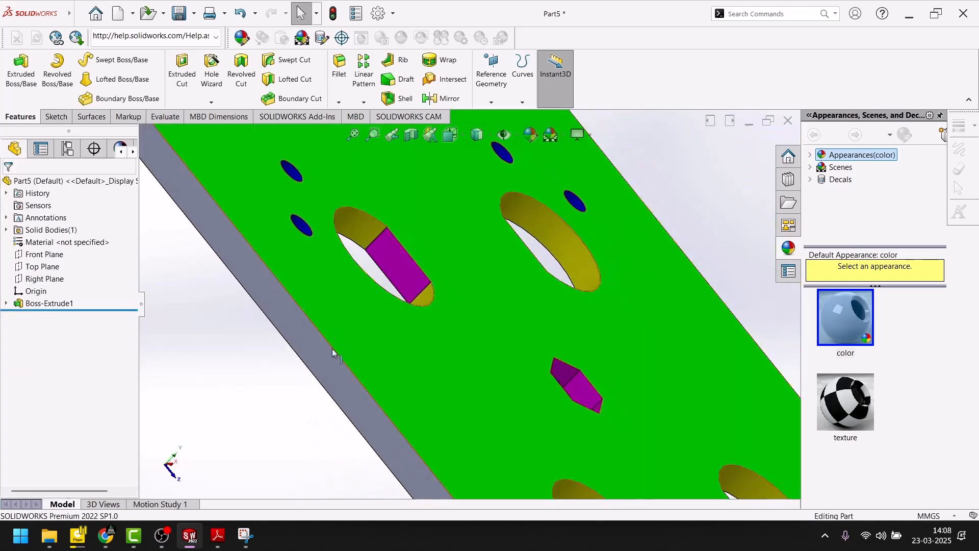
left_click(307, 356)
scroll(296, 293, "up", 7)
middle_click_drag(295, 288, 434, 346)
scroll(436, 349, "down", 5)
left_click(527, 346)
Step: Add the remaining two outer side faces of the plate to the selection
scroll(525, 345, "up", 6)
middle_click_drag(472, 287, 457, 350)
scroll(461, 256, "down", 5)
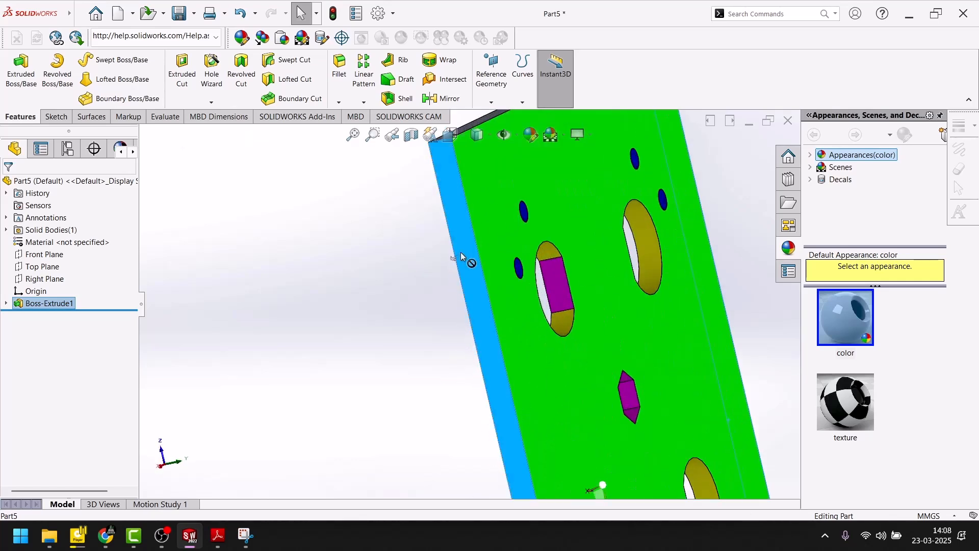
scroll(462, 251, "up", 5)
middle_click_drag(449, 237, 454, 398)
scroll(487, 270, "down", 6)
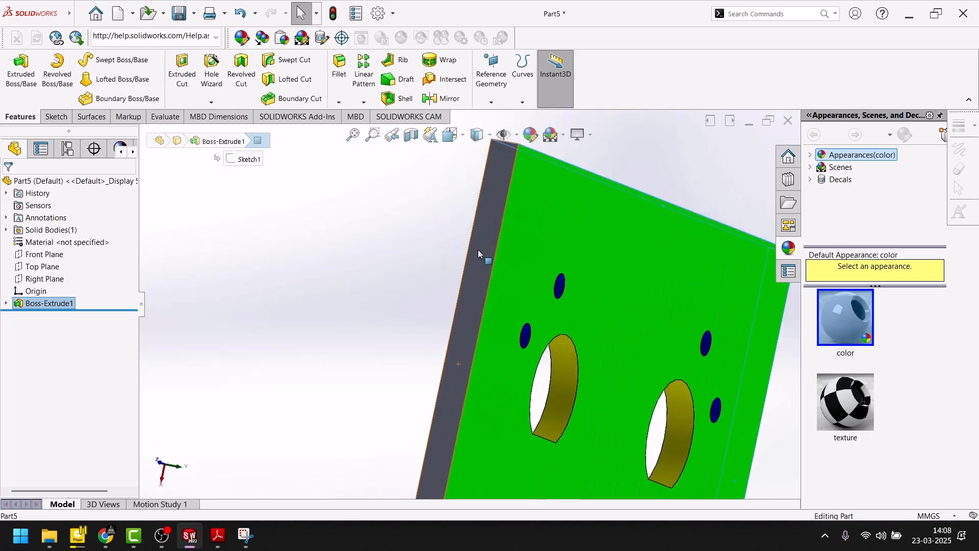
left_click(478, 249)
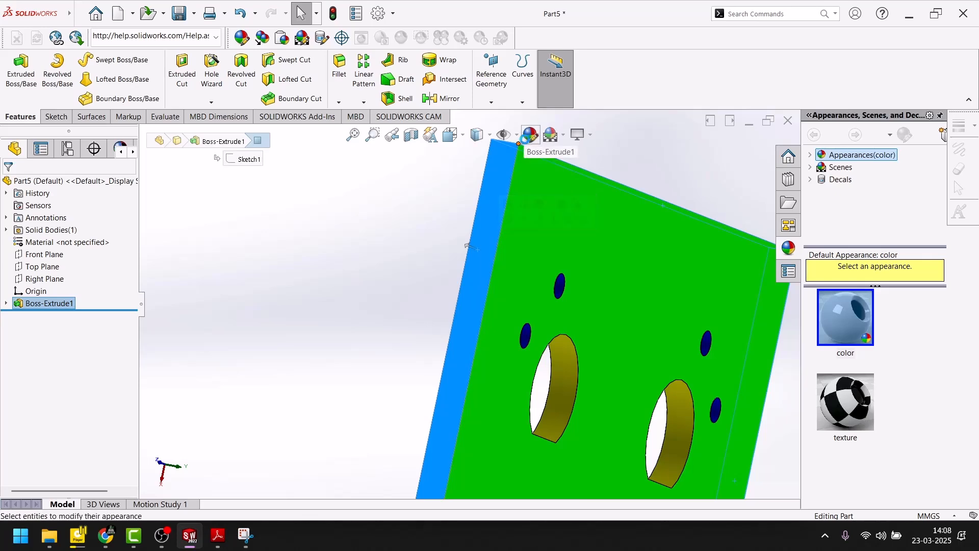
Step: Color the four selected side faces black and show the plate in isometric view
left_click(527, 143)
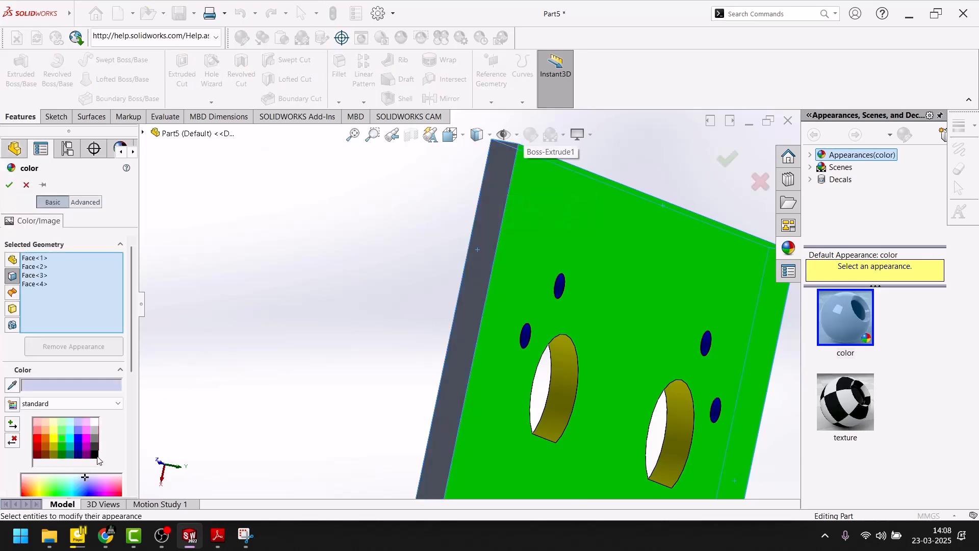
left_click(94, 455)
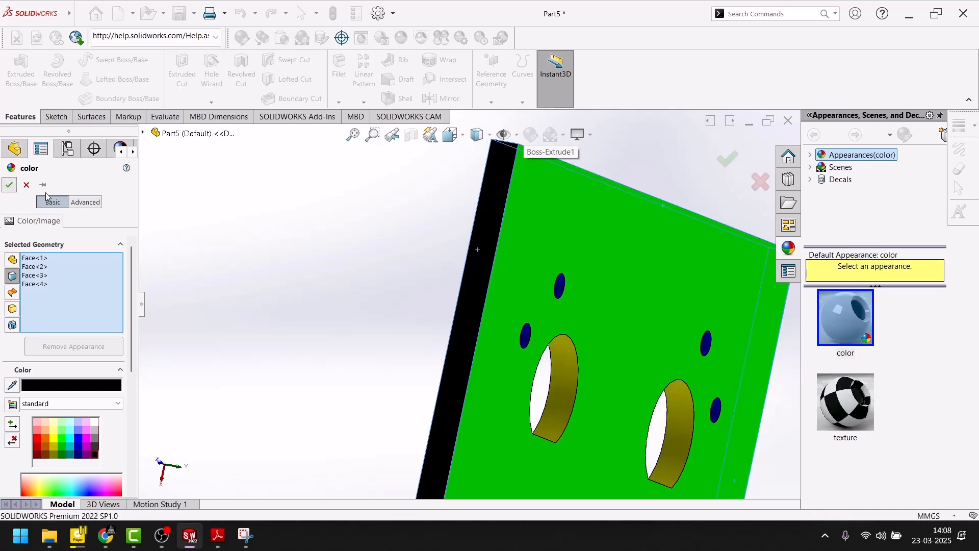
left_click(9, 185)
key("space")
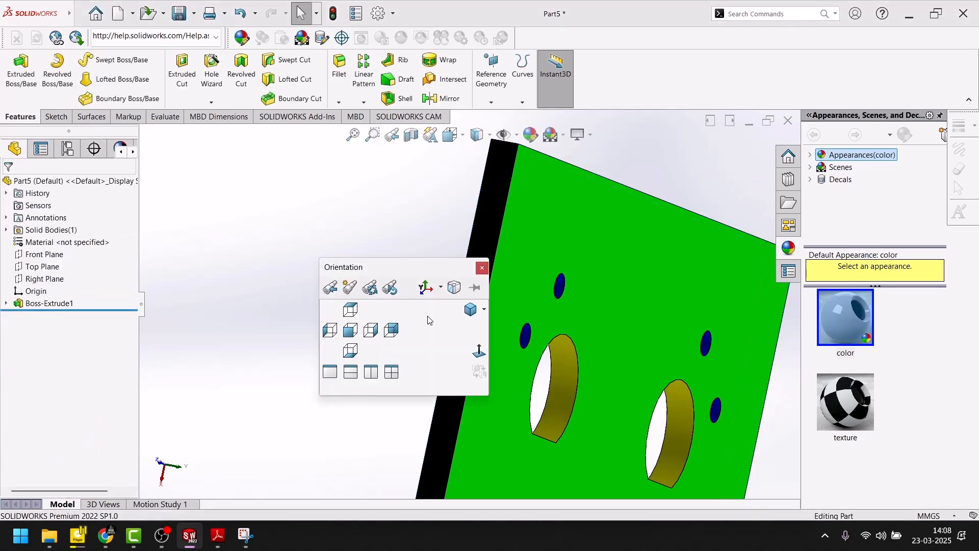
left_click(467, 315)
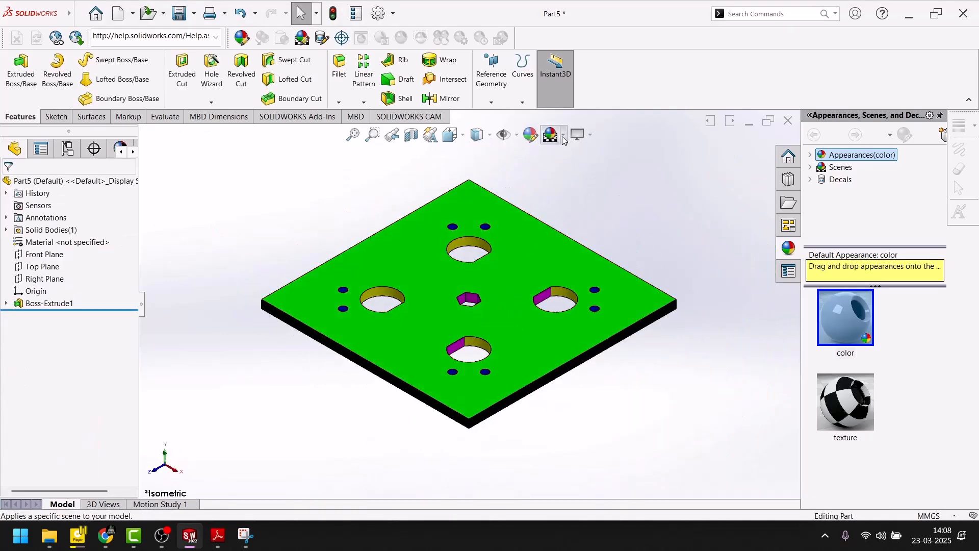
Step: Apply a plain white scene as the background behind the colored plate
left_click(563, 136)
left_click(570, 167)
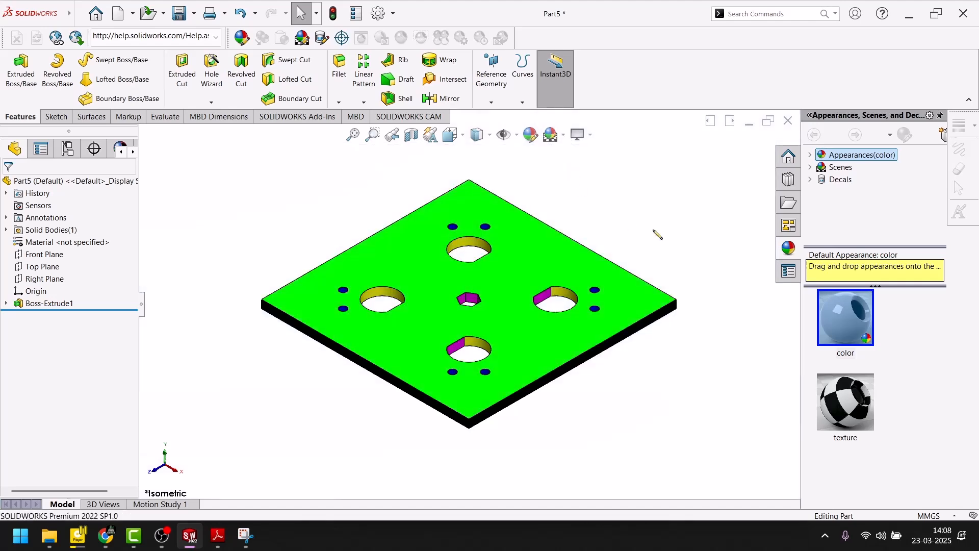
middle_click_drag(448, 290, 376, 335)
scroll(390, 292, "up", 6)
scroll(402, 286, "down", 3)
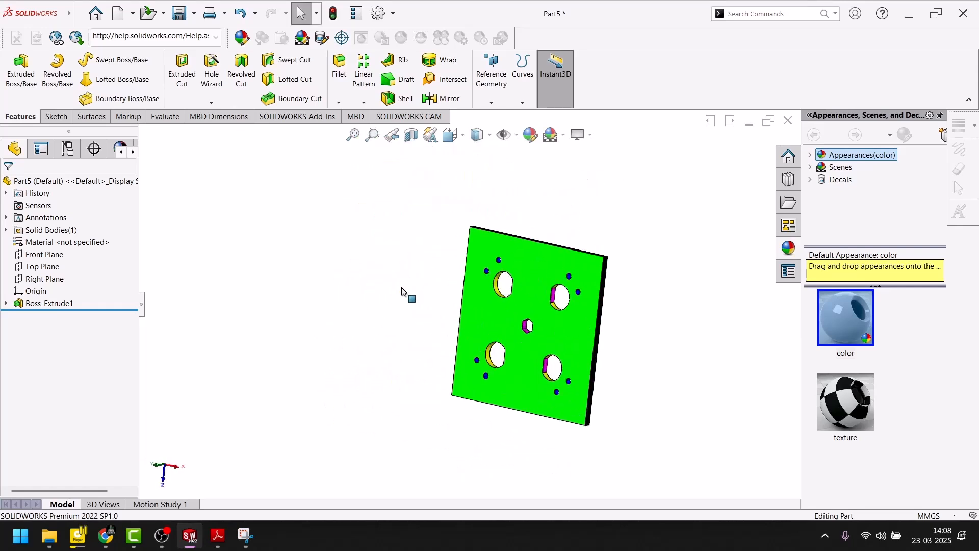
scroll(514, 334, "down", 2)
scroll(529, 345, "up", 1)
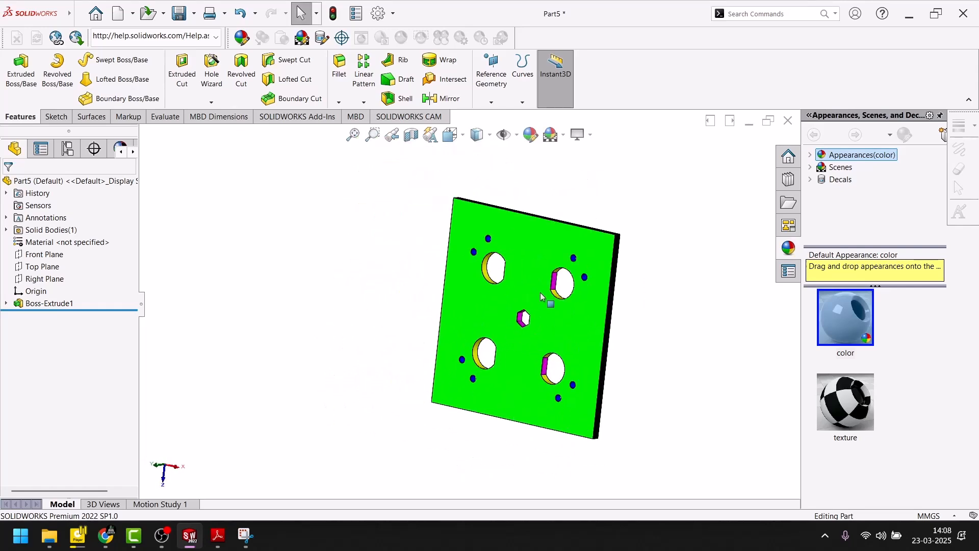
scroll(542, 297, "down", 1)
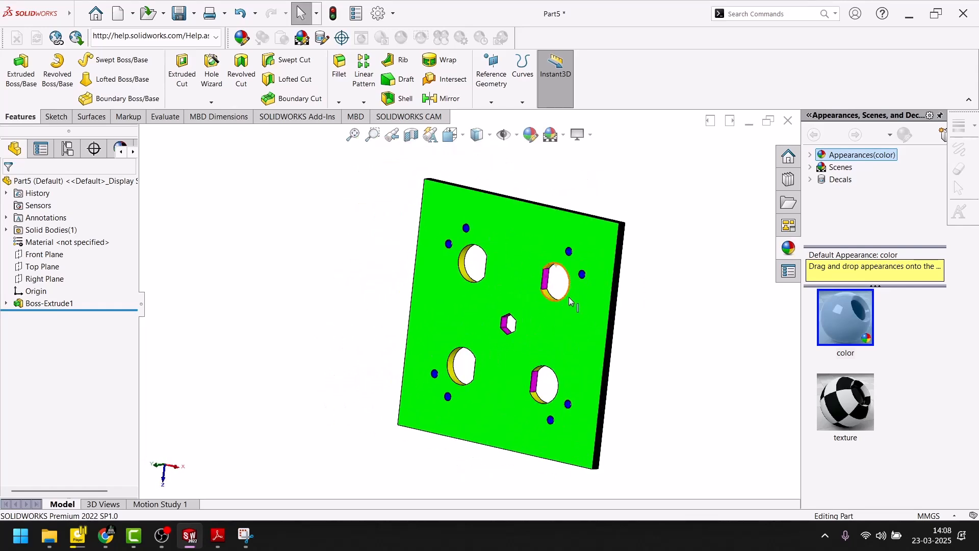
Step: Recolor the plate's large green face teal using the standard color swatches
left_click(220, 542)
left_click(219, 536)
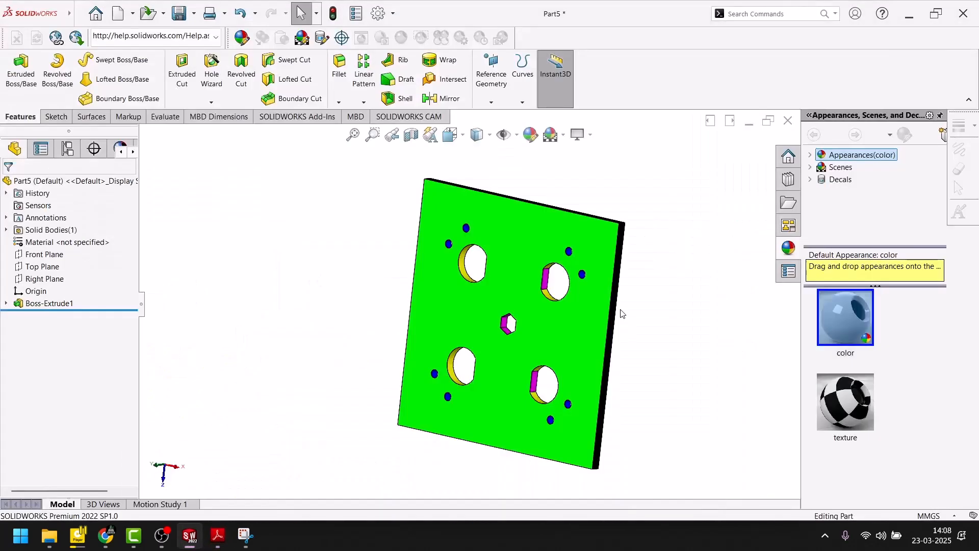
left_click(526, 263)
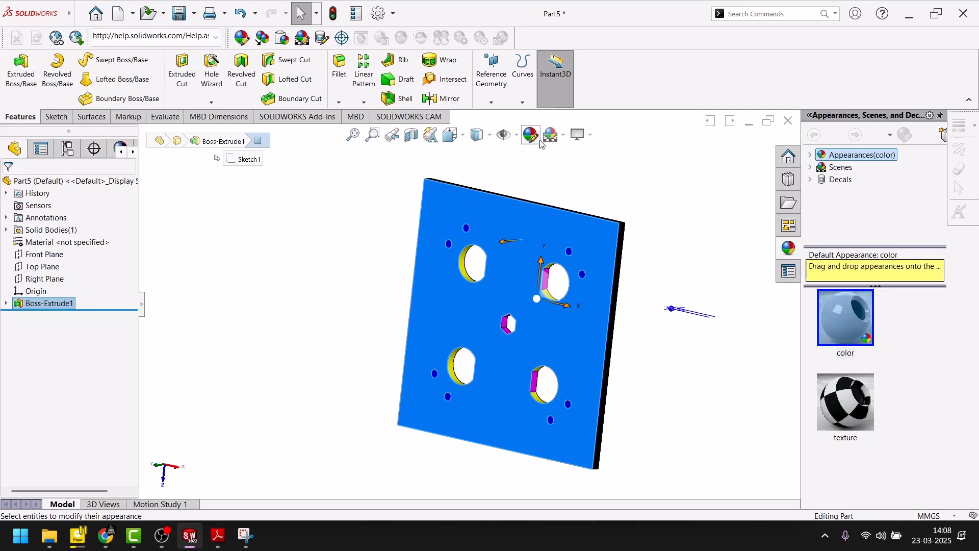
left_click(530, 135)
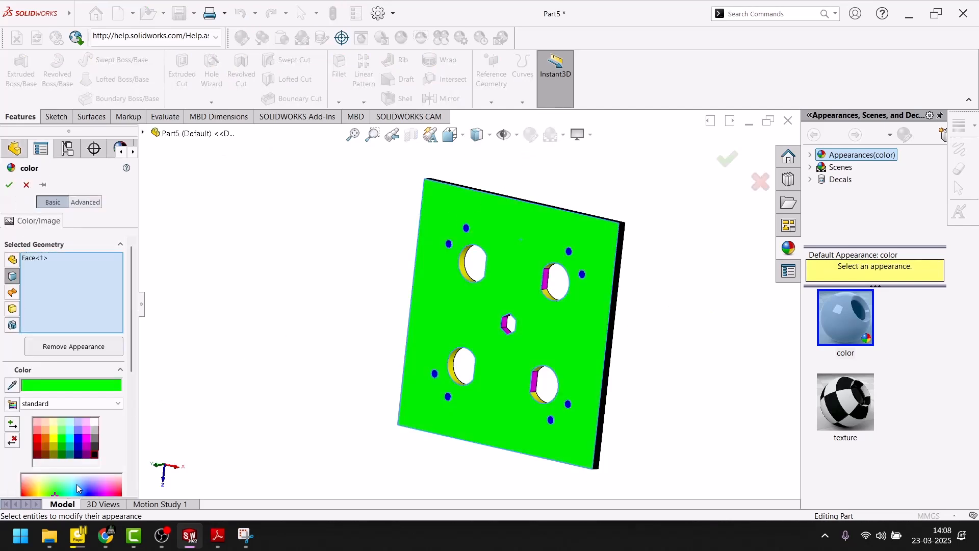
left_click(71, 449)
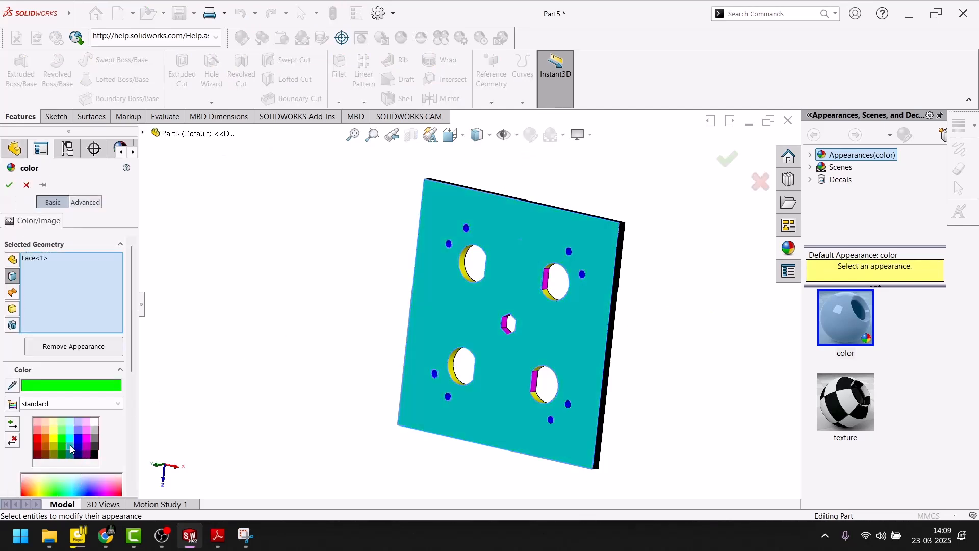
left_click(9, 184)
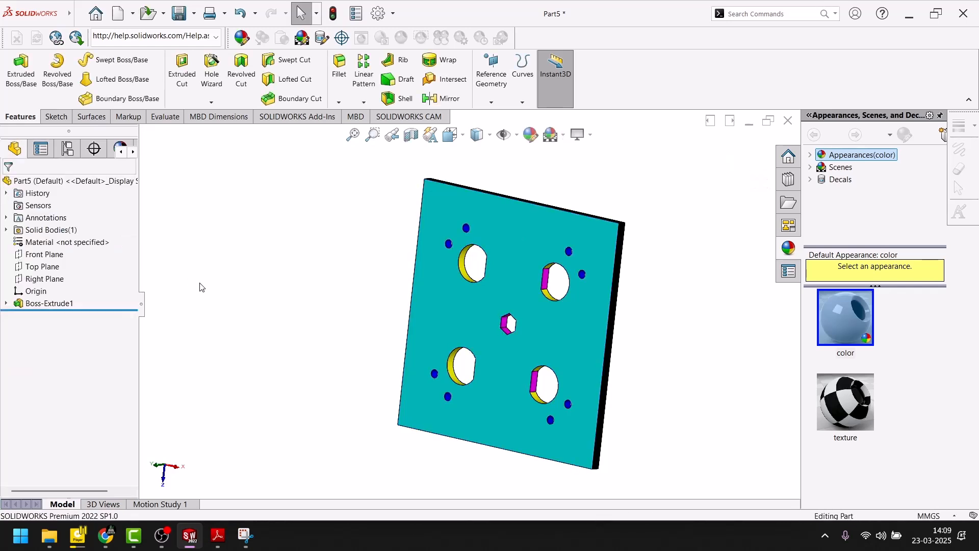
Step: Review the Exercise-02 drawing in Adobe Reader and return to the open sketch in SOLIDWORKS
left_click(245, 537)
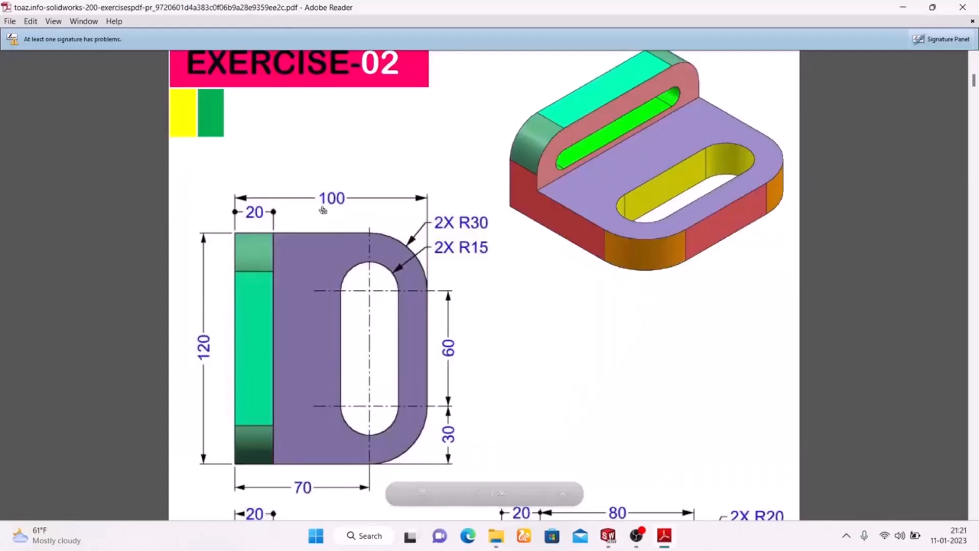
scroll(601, 154, "up", 3)
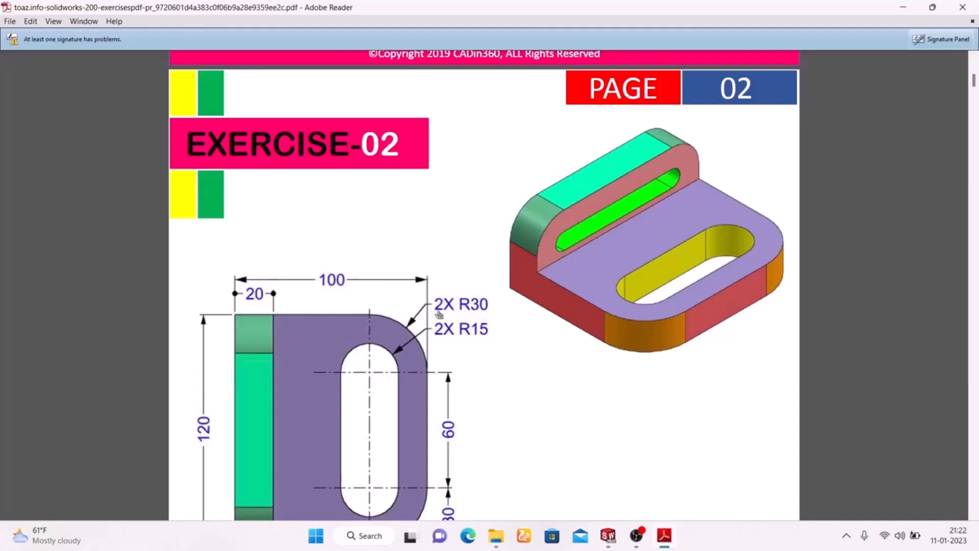
scroll(447, 312, "down", 3)
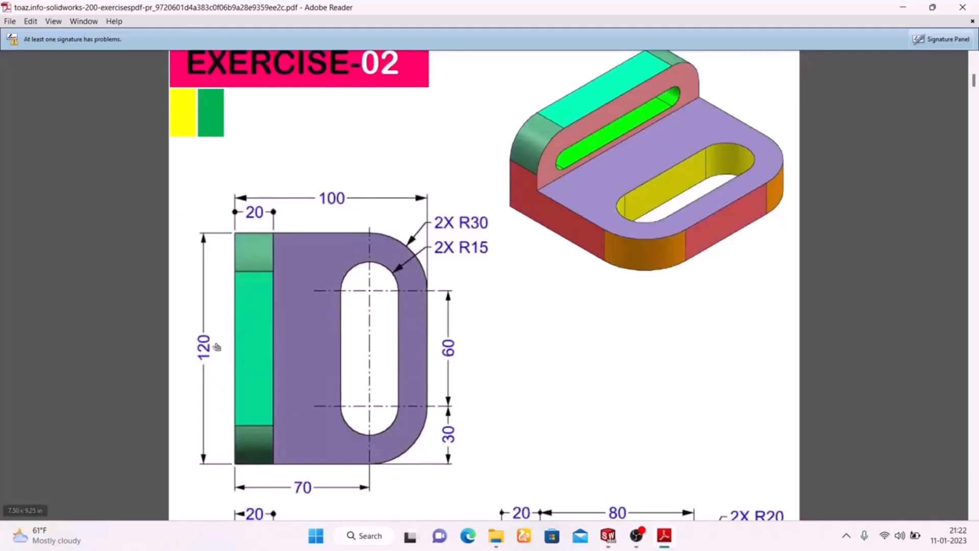
left_click(608, 536)
left_click(657, 479)
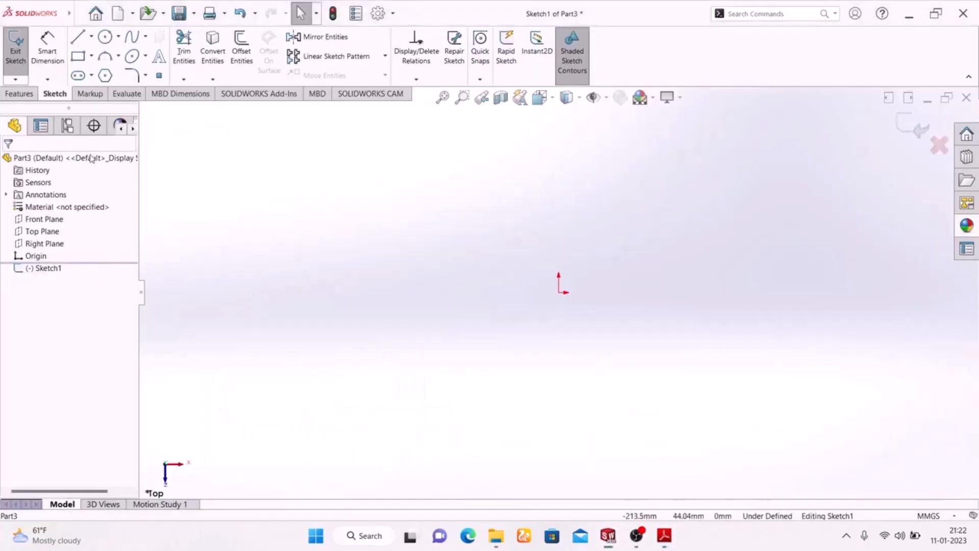
Step: Sketch a center rectangle about 144 mm wide, centered on the origin
left_click(92, 56)
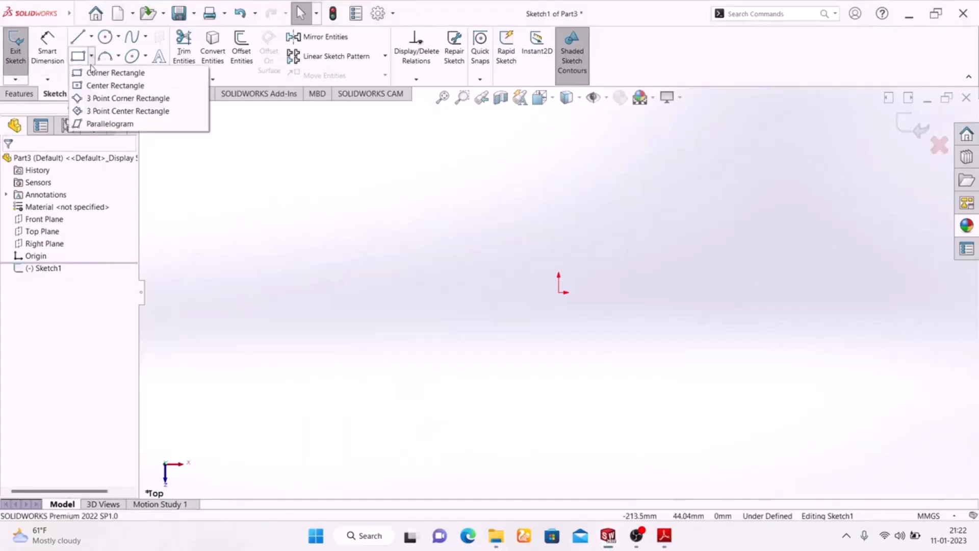
left_click(104, 83)
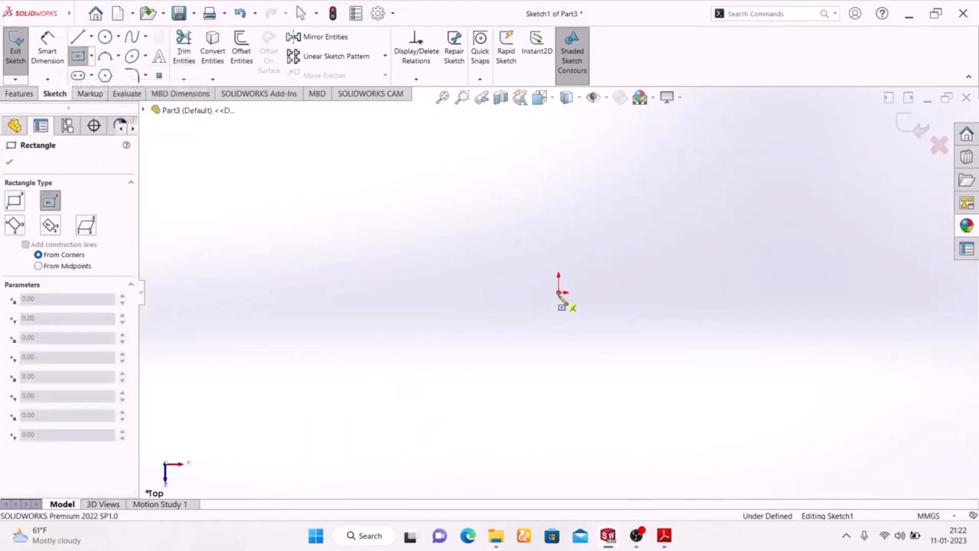
left_click(560, 292)
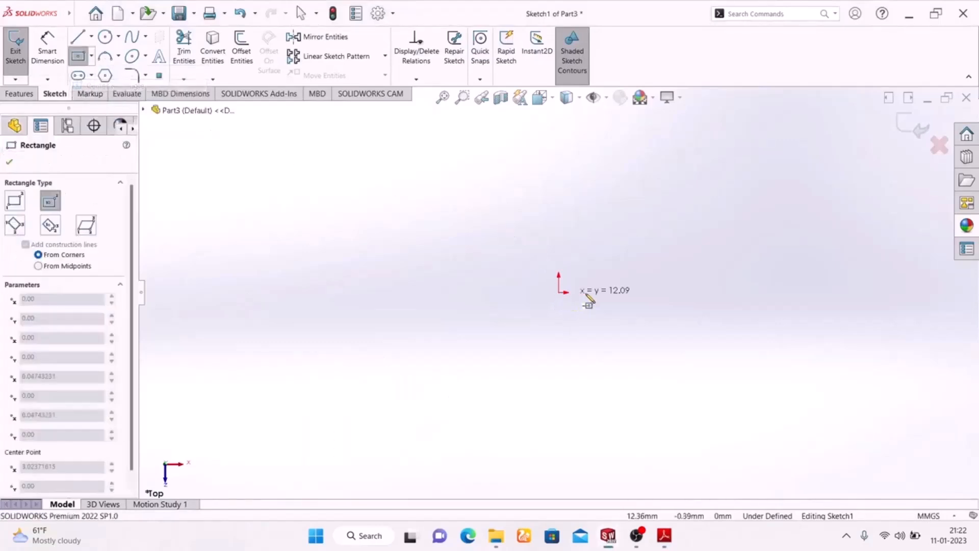
left_click(698, 381)
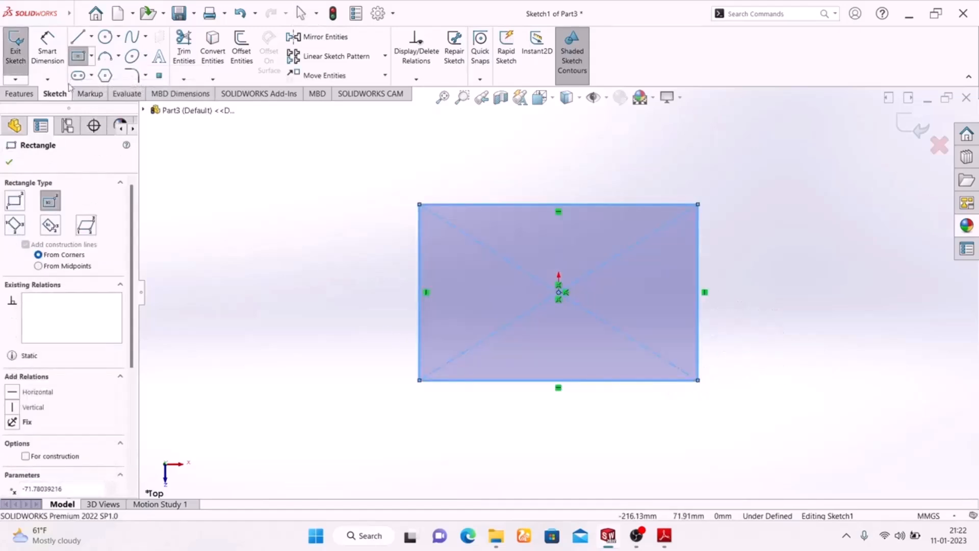
Step: Dimension the rectangle to 120 mm wide and 100 mm high
left_click(47, 51)
left_click(573, 386)
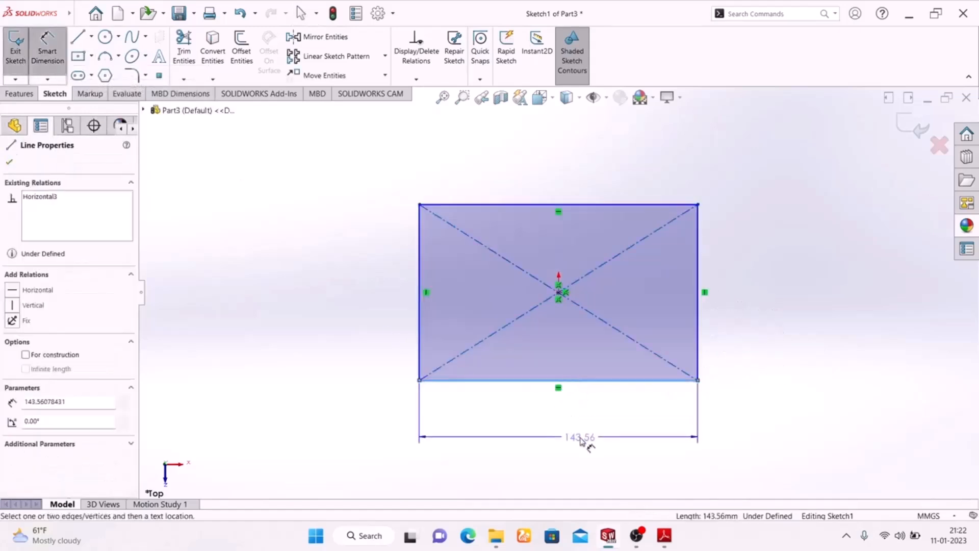
left_click(585, 443)
type("1")
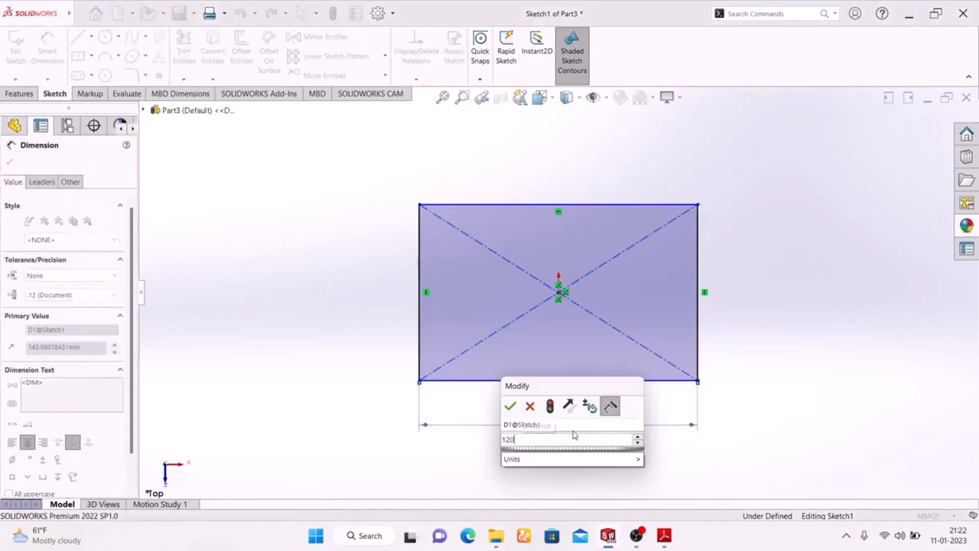
type("20")
key("Return")
left_click(421, 287)
left_click(380, 299)
type("100")
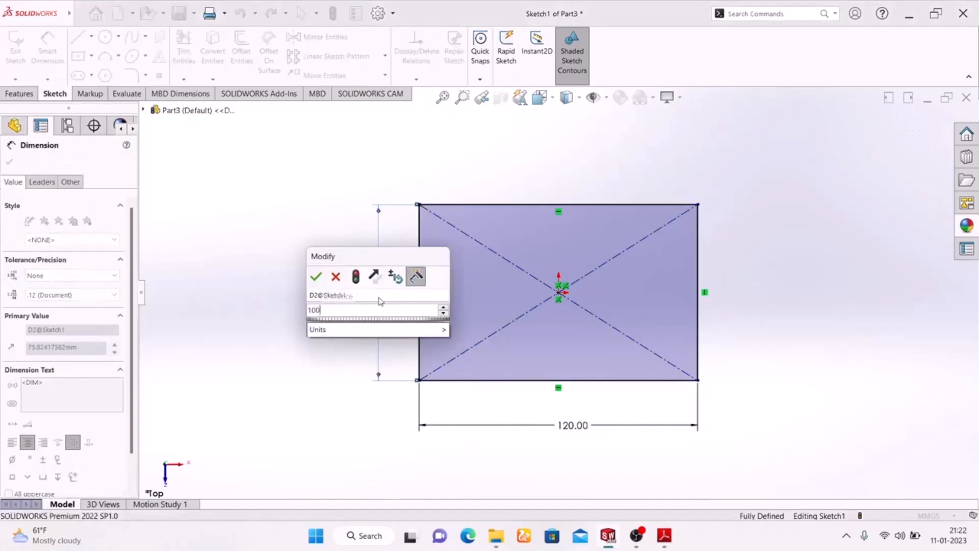
key("Return")
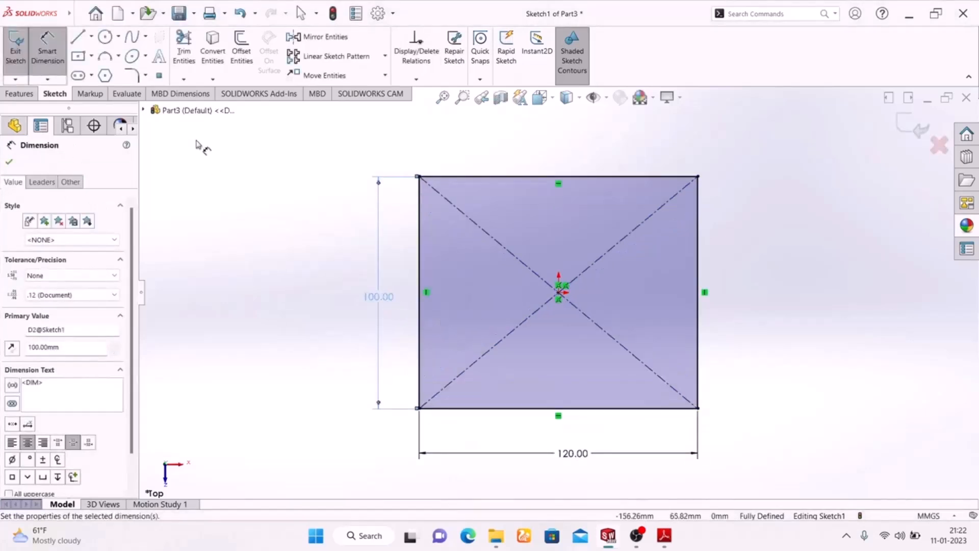
Step: Round the rectangle's two upper corners with 30 mm sketch fillets, following the Exercise-02 drawing
left_click(664, 536)
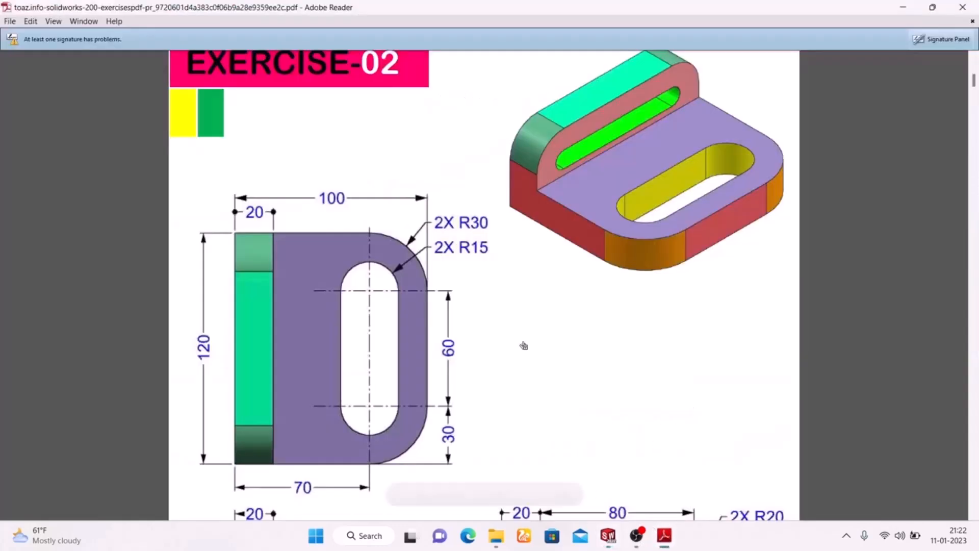
left_click(669, 539)
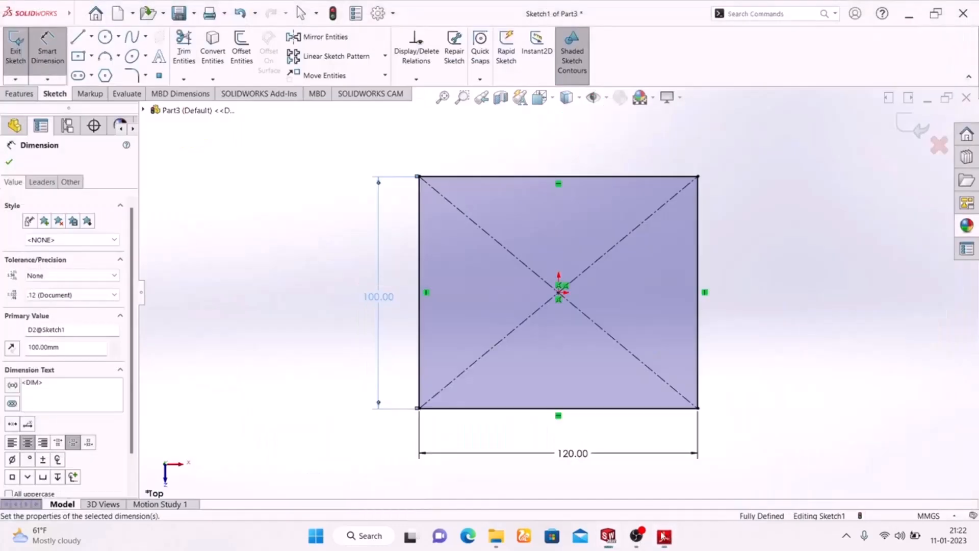
left_click(137, 76)
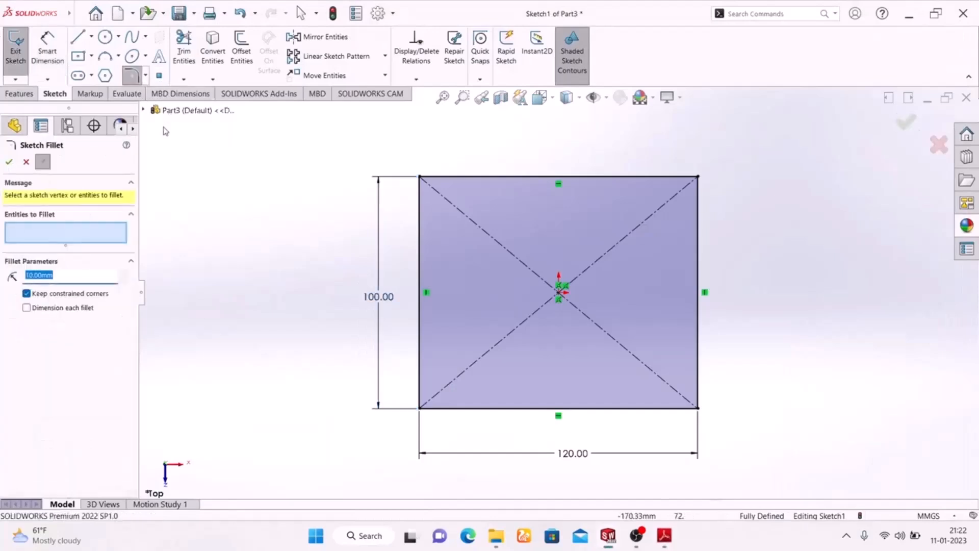
left_click(698, 178)
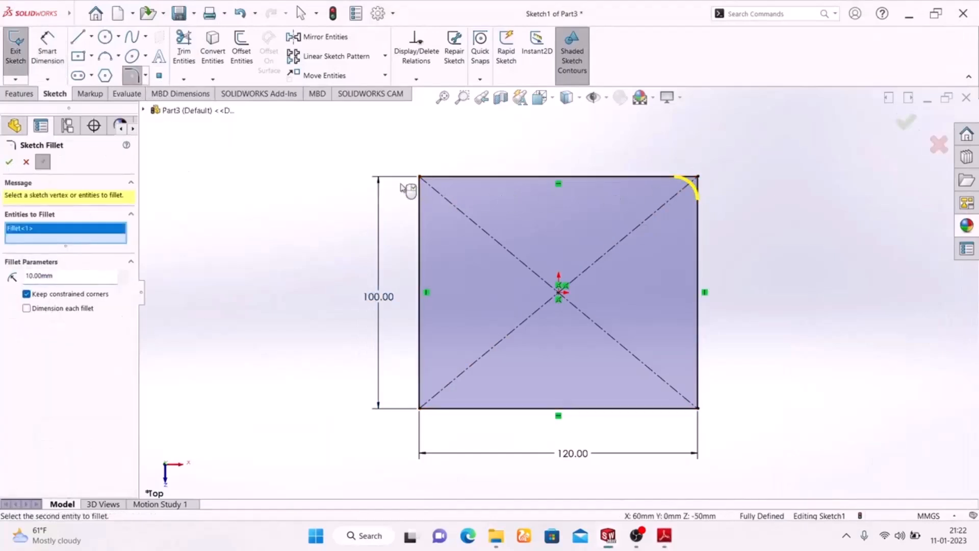
left_click(420, 178)
left_click_drag(13, 284, 1, 287)
type("30")
key("Return")
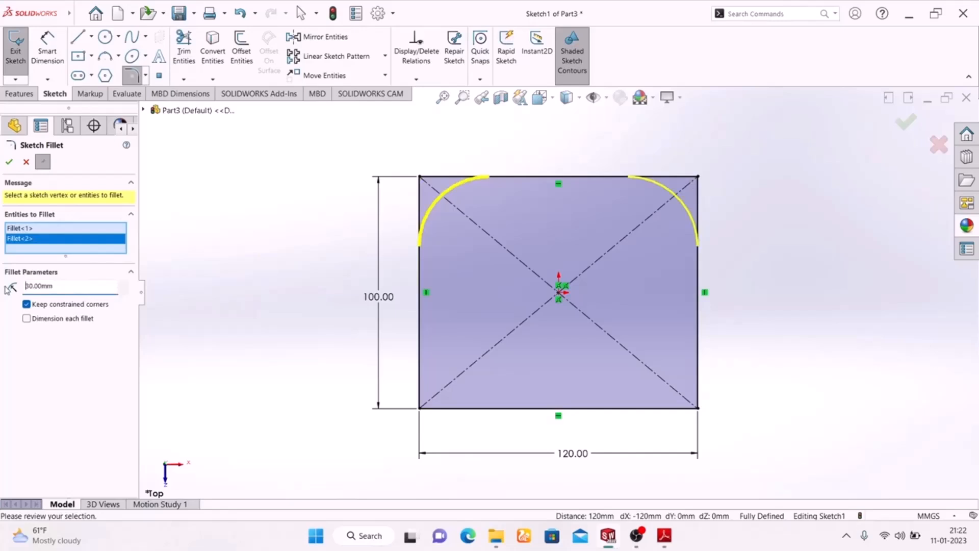
left_click(8, 163)
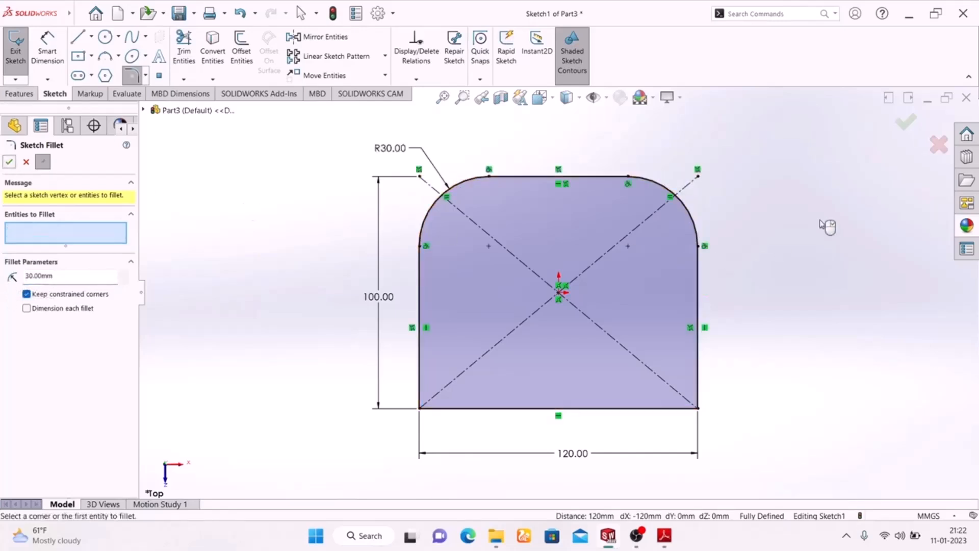
left_click(906, 128)
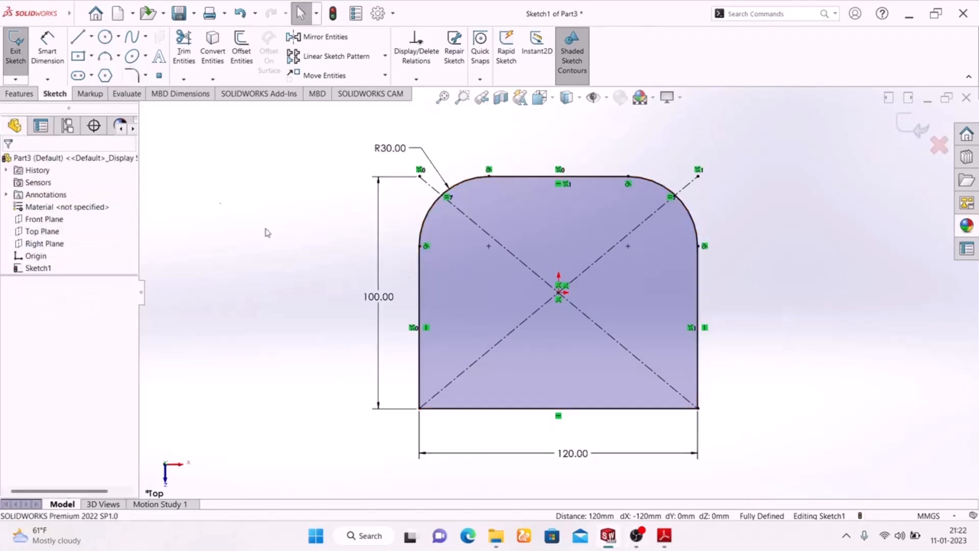
Step: Sketch a horizontal straight slot about 78 mm between centers and 66 mm wide across the profile's upper half
left_click(78, 76)
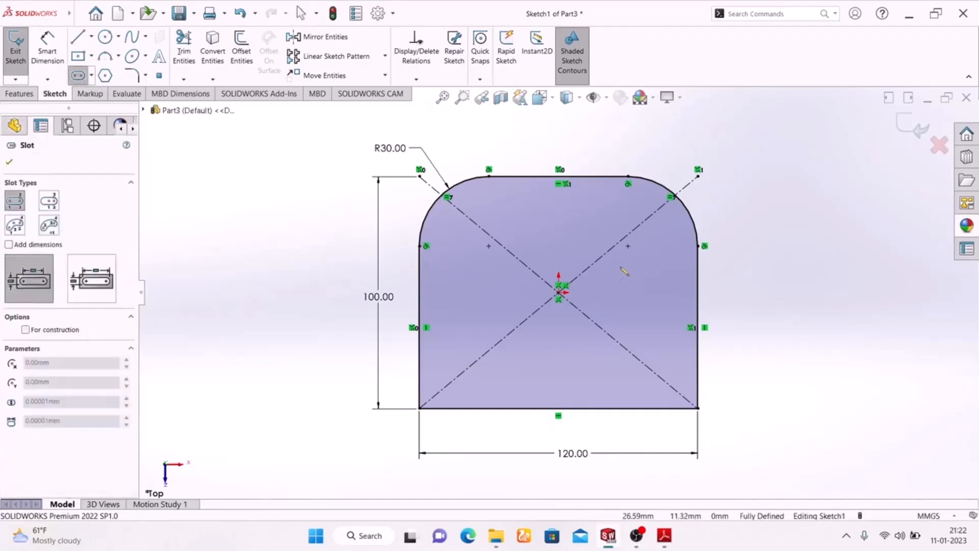
left_click(478, 246)
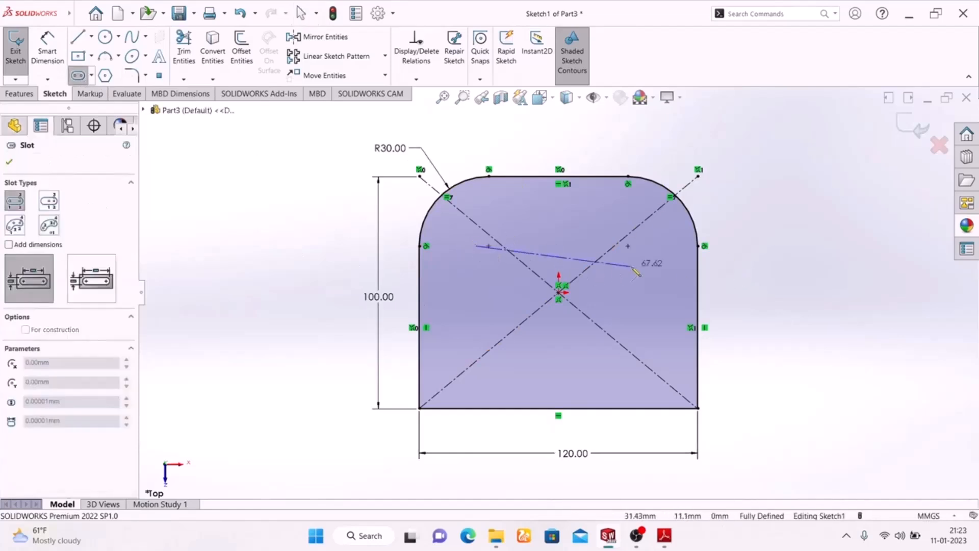
left_click(656, 246)
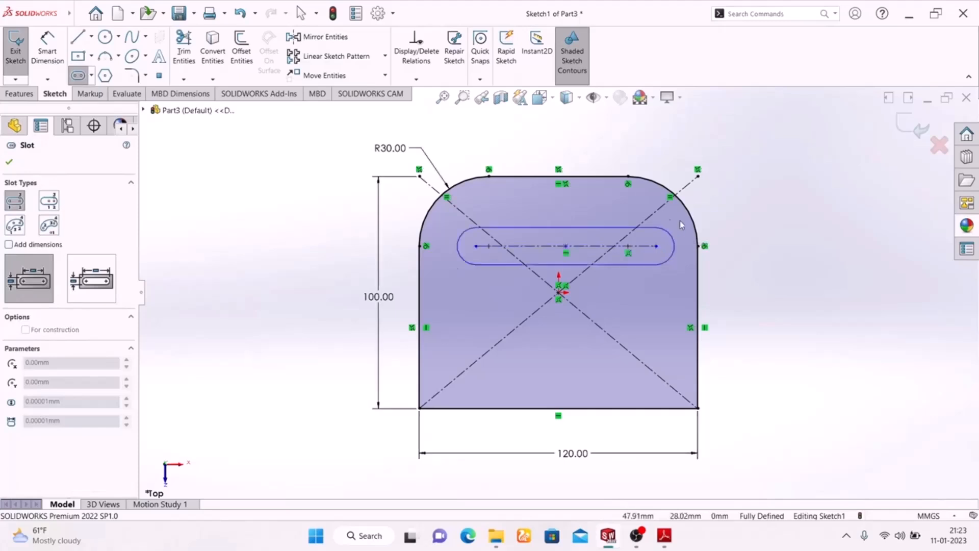
right_click(766, 171)
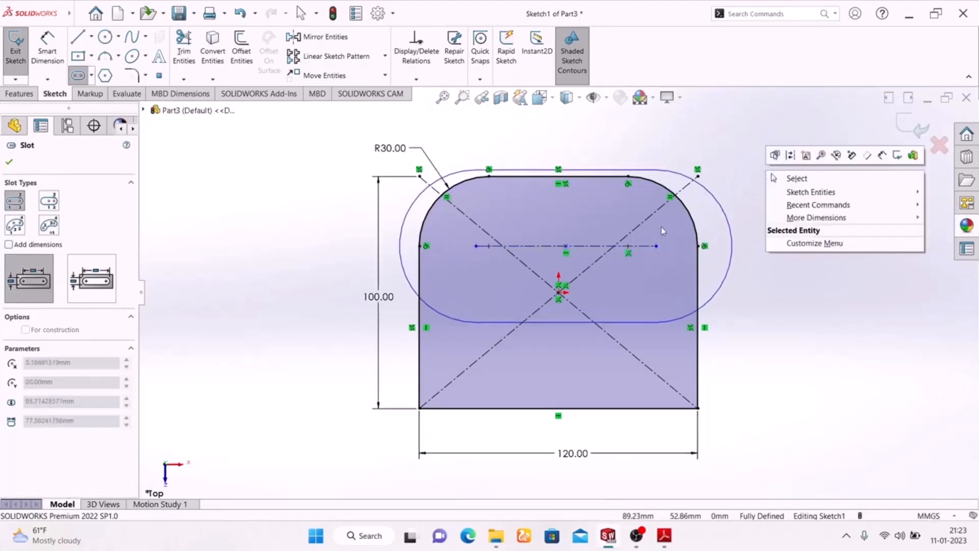
left_click(623, 218)
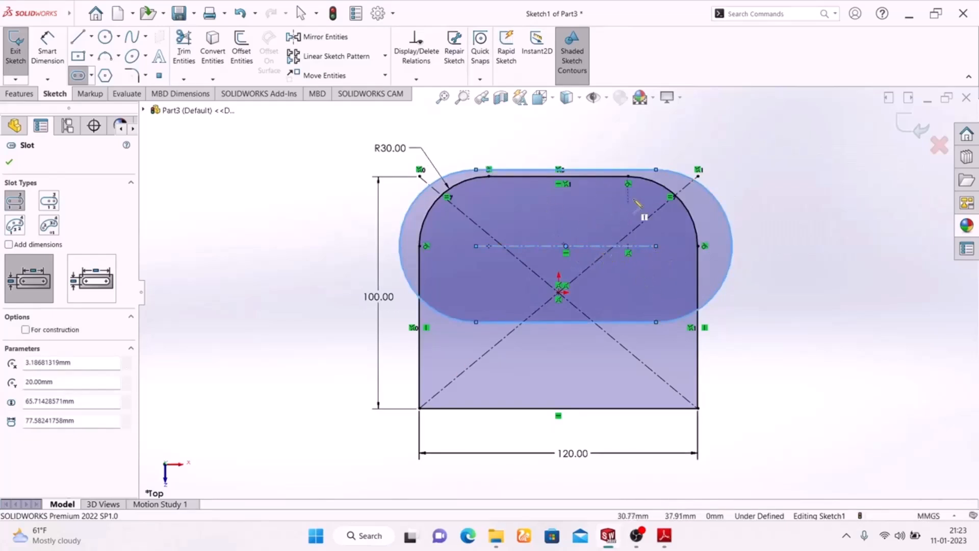
left_click(656, 170)
left_click(657, 170)
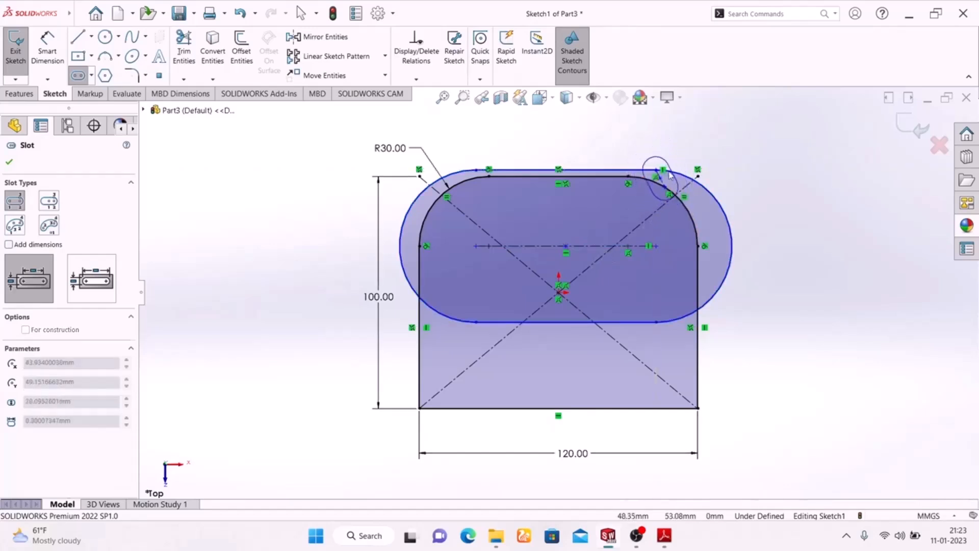
key("Escape")
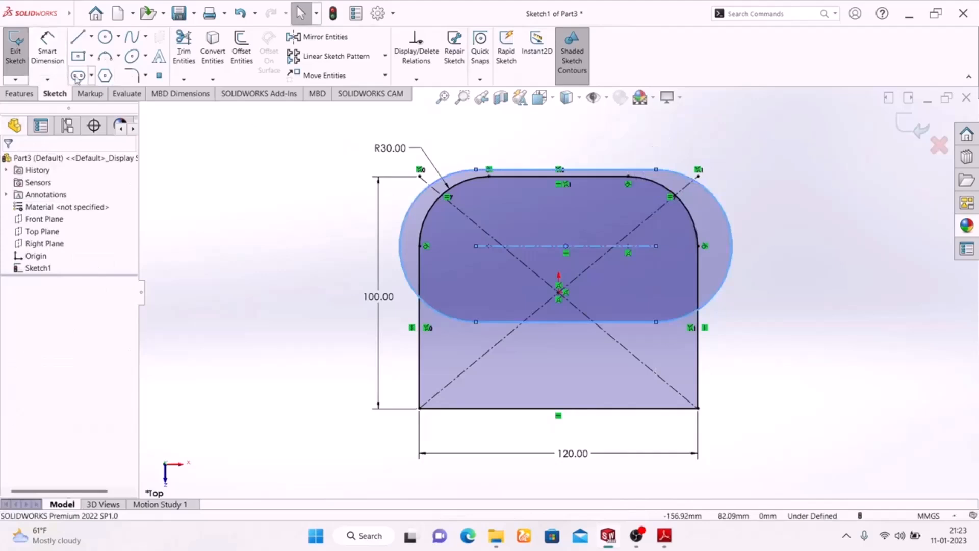
Step: Reshape the slot to about 74 mm between centers inside the profile and dimension its end radius as 15 mm
left_click_drag(658, 178, 650, 212)
left_click(810, 223)
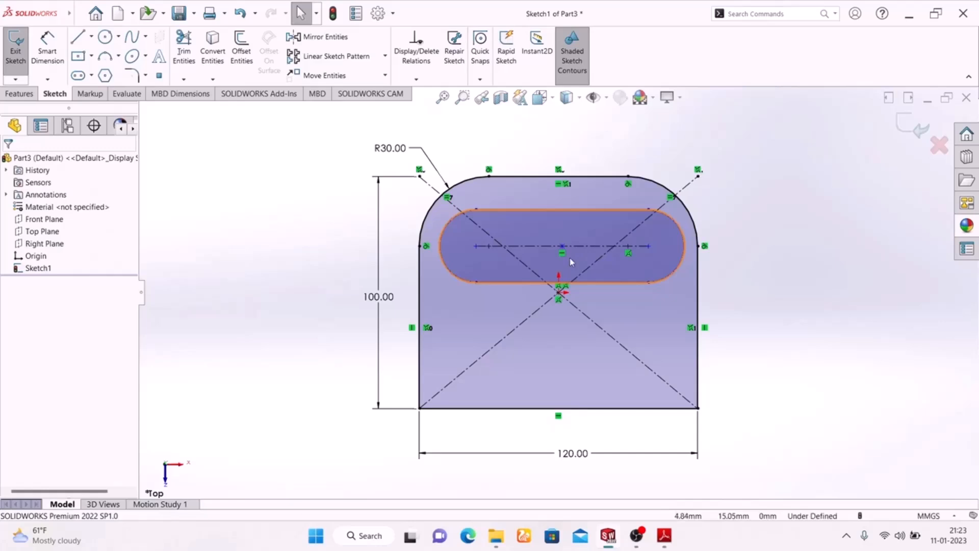
left_click(664, 536)
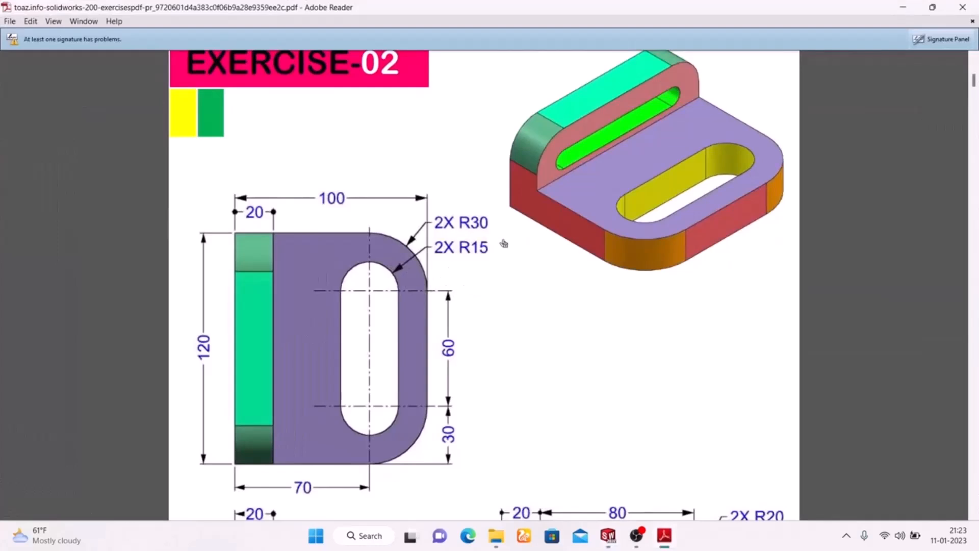
left_click(664, 535)
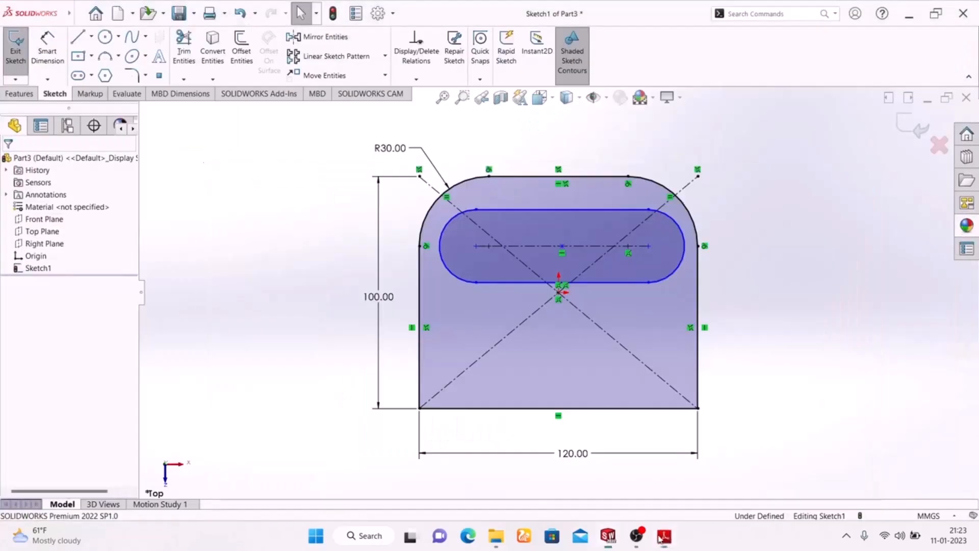
left_click(47, 51)
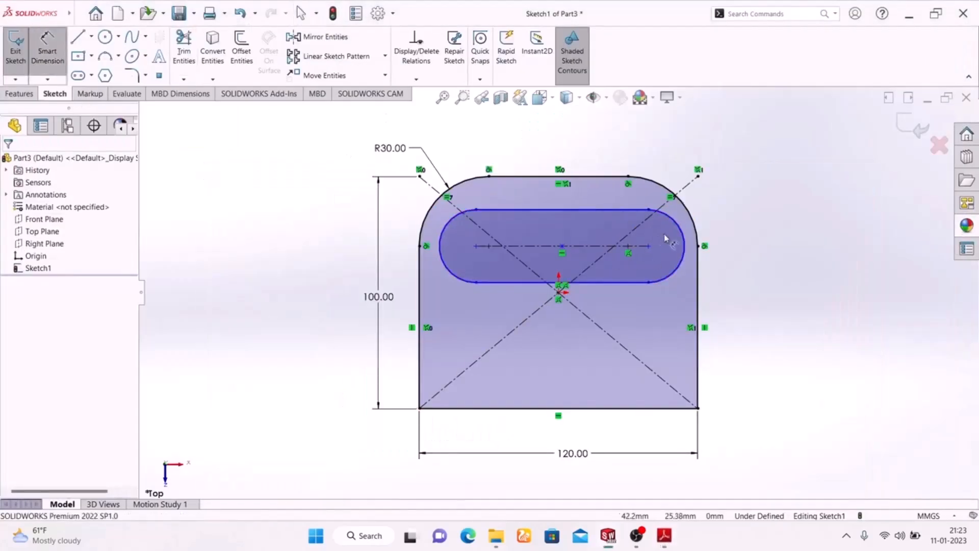
left_click(683, 236)
left_click(775, 203)
type("15")
key("Return")
key("Escape")
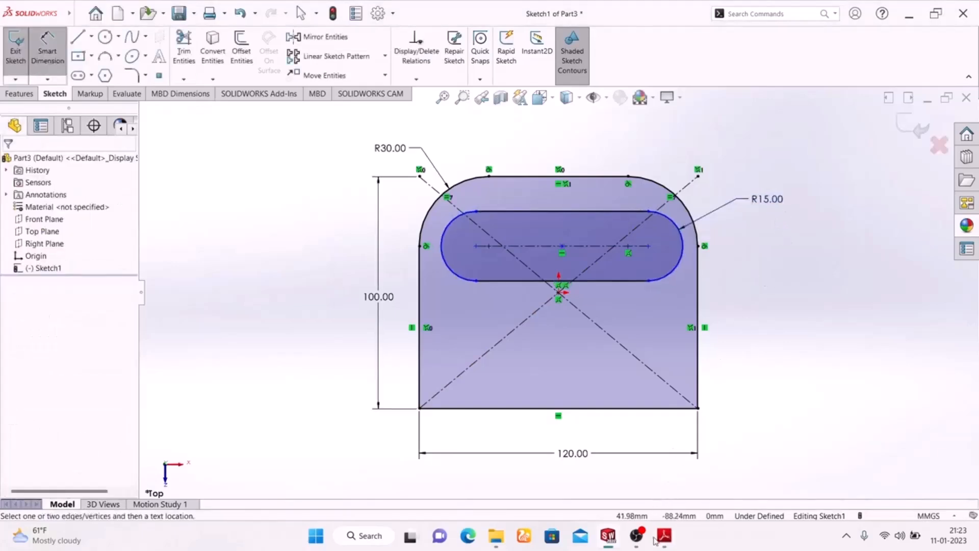
Step: Dimension the slot's center-to-center length as 60 mm, following the Exercise-02 drawing
left_click(663, 536)
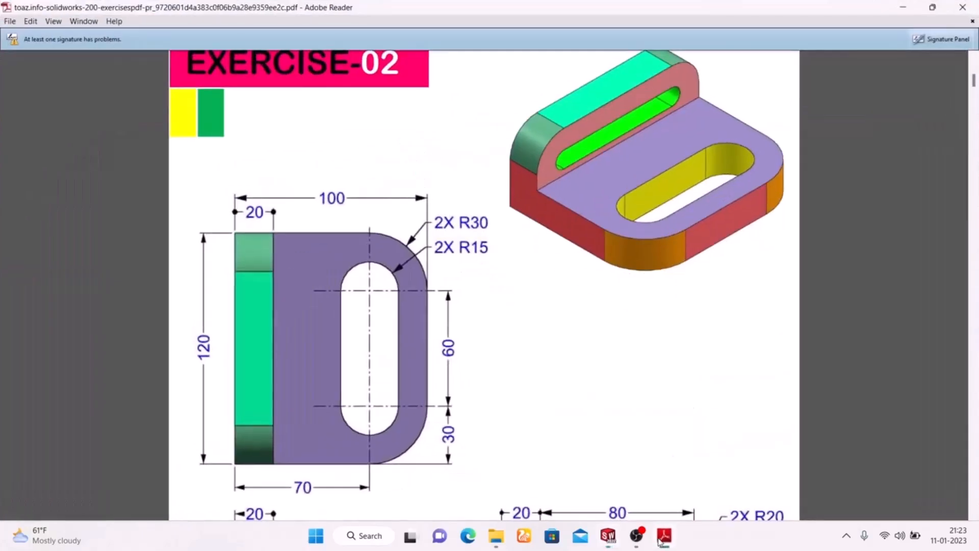
left_click(662, 536)
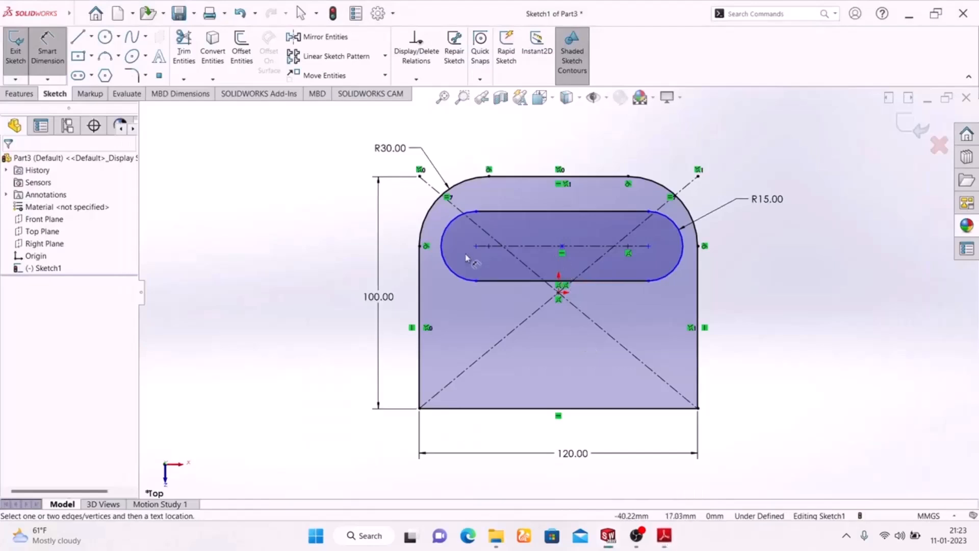
left_click(558, 250)
left_click(565, 141)
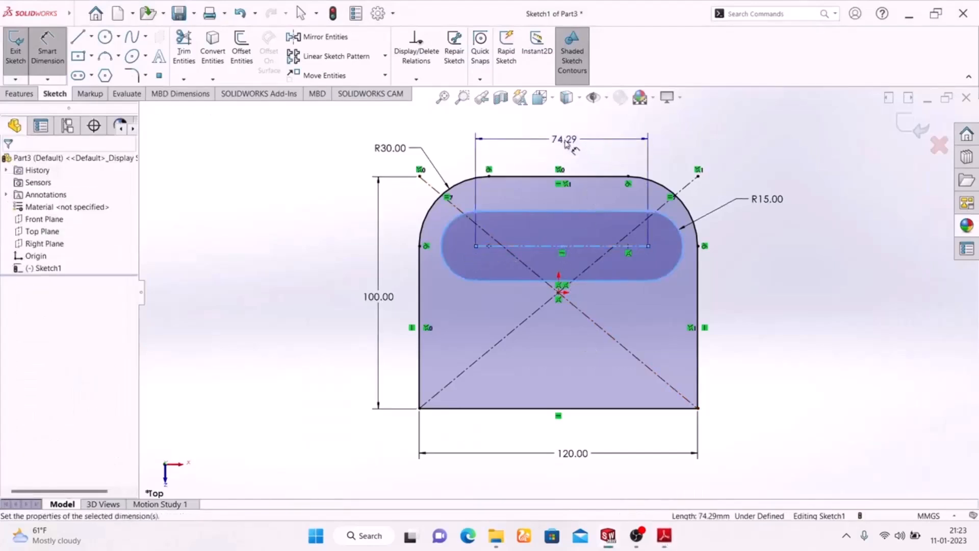
type("60")
key("Return")
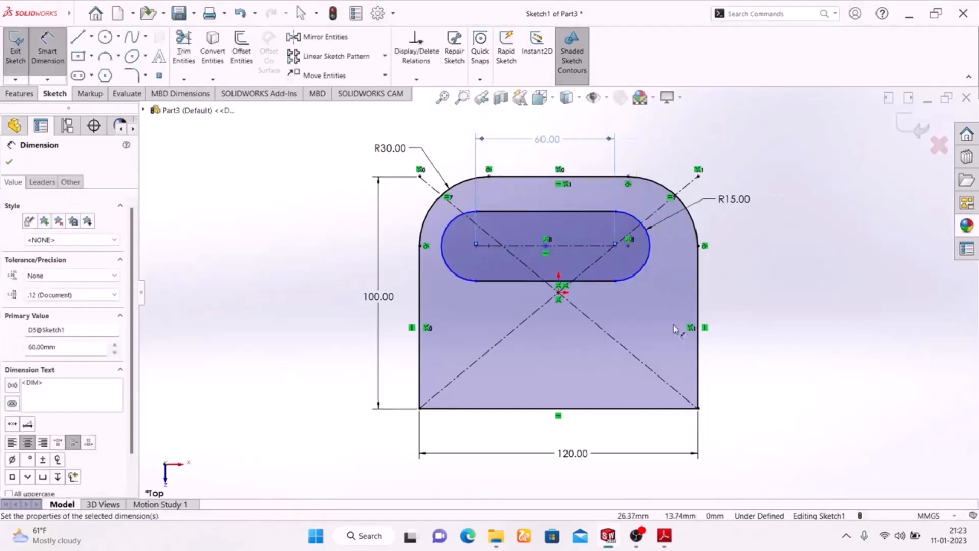
left_click(786, 340)
right_click(812, 215)
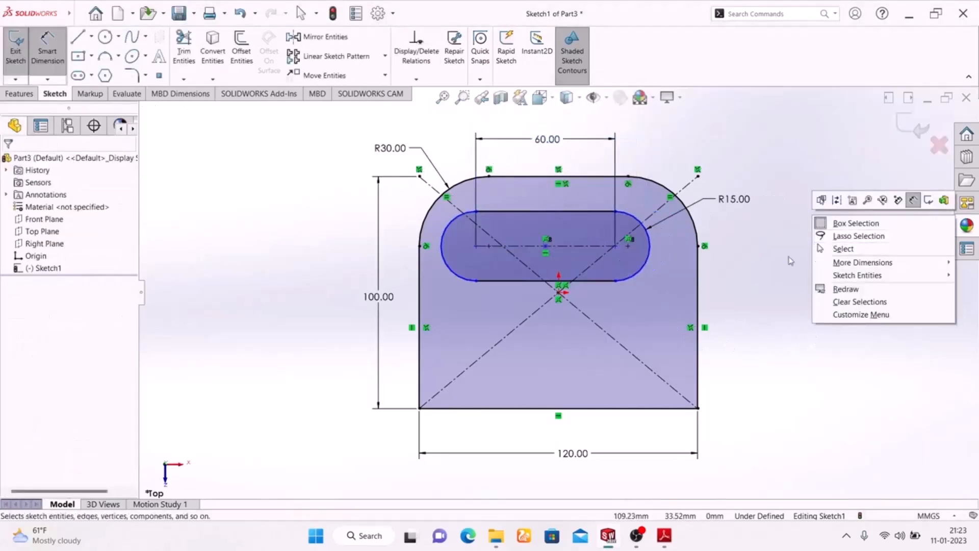
left_click(754, 249)
key("Escape")
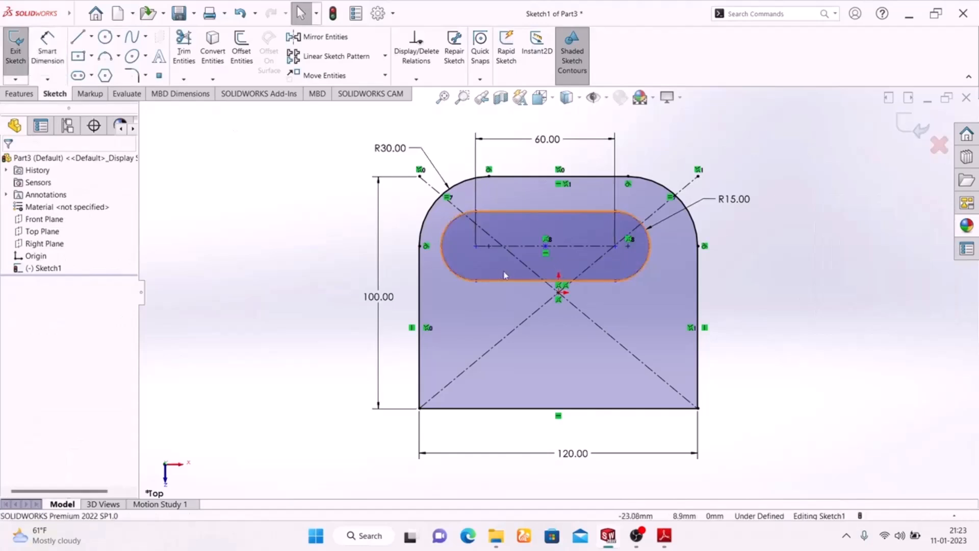
Step: Dimension the horizontal distance from the profile's left edge to the slot's left center as 30 mm, following the drawing
left_click(664, 539)
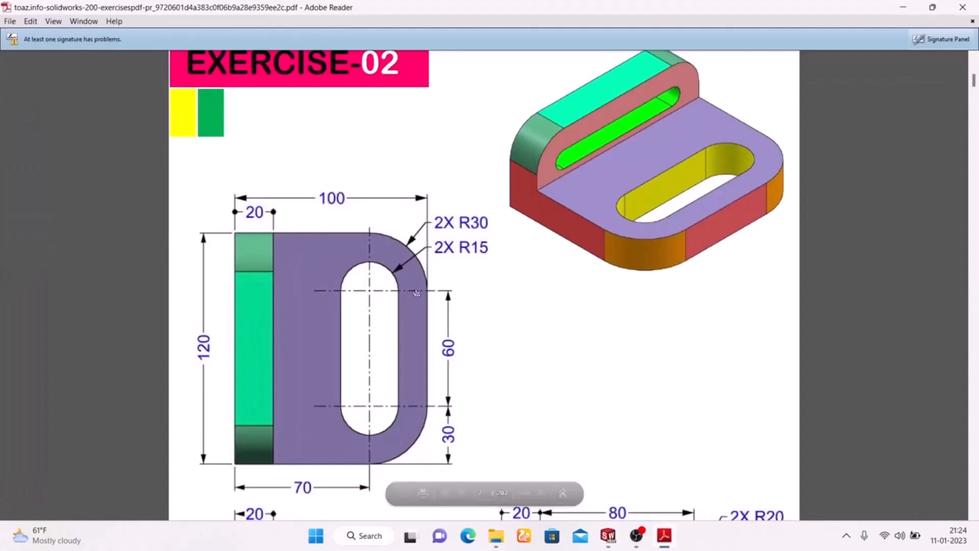
left_click(671, 544)
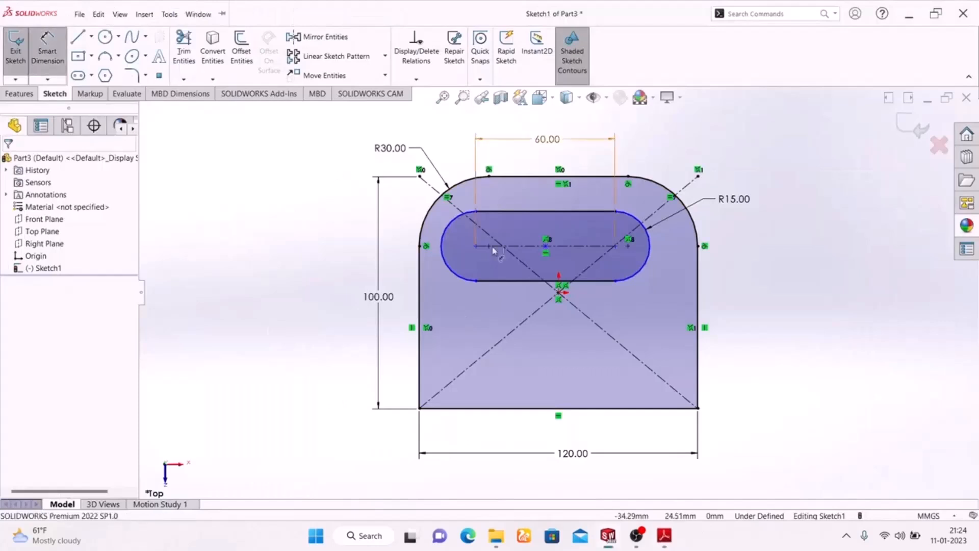
left_click(452, 255)
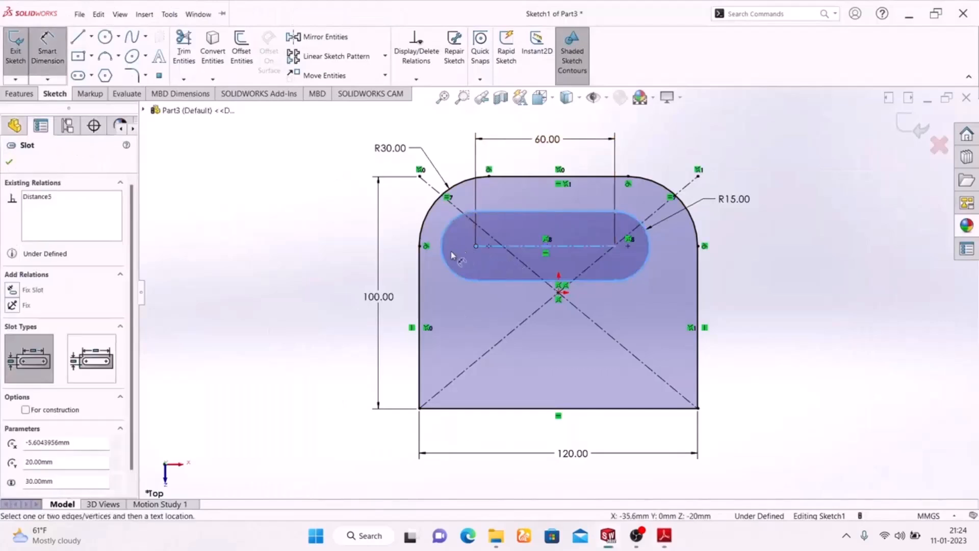
left_click(420, 280)
left_click(452, 142)
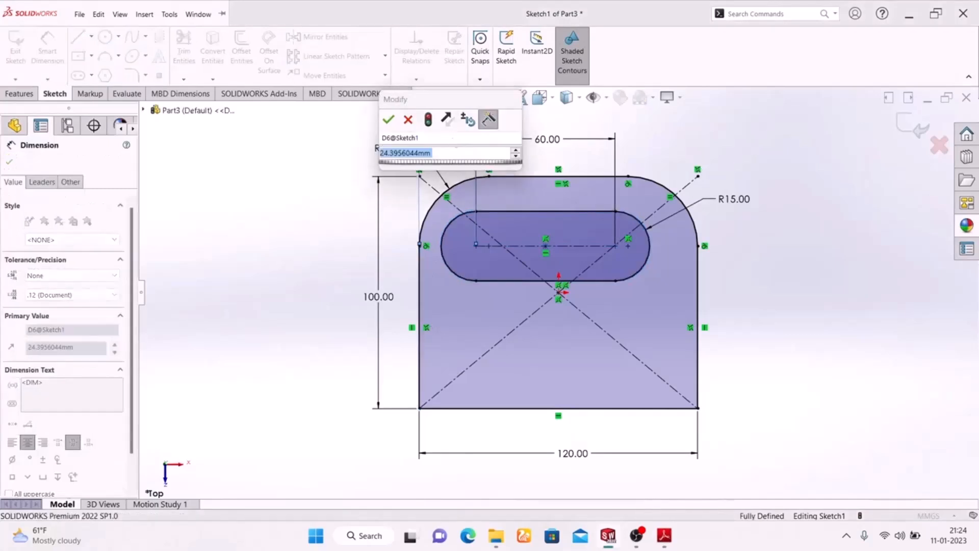
type("30")
key("Return")
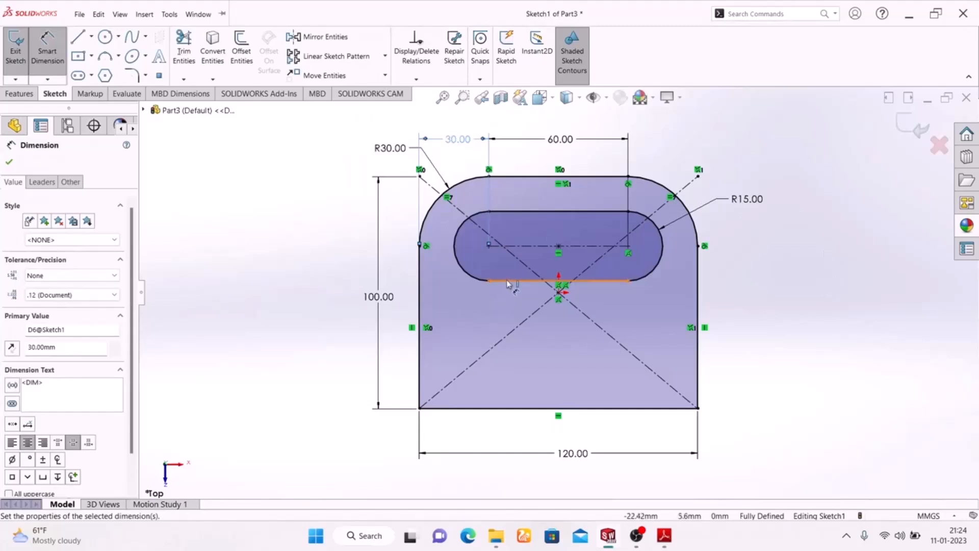
Step: Try to dimension the slot centerline's height above the profile's bottom edge, following the Exercise-02 drawing
left_click(663, 542)
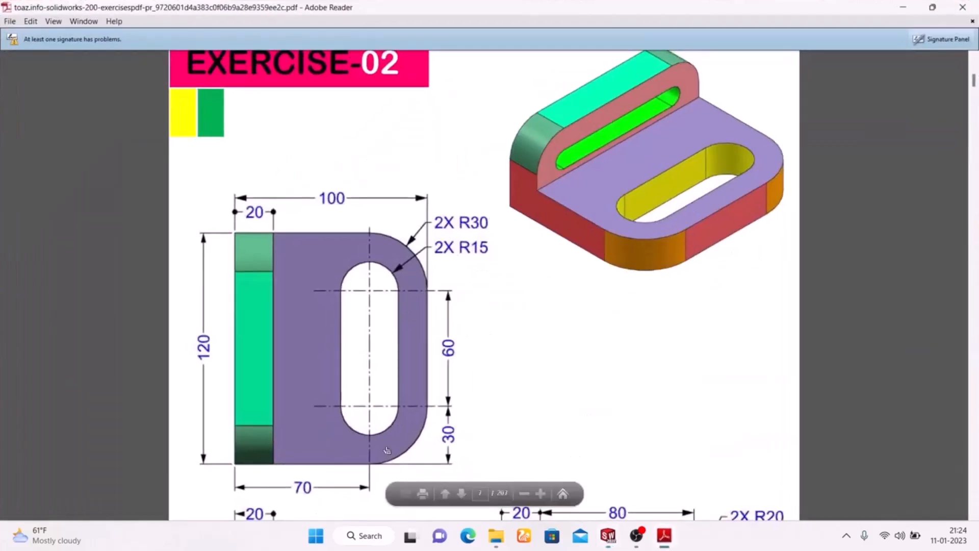
key("alt+Tab")
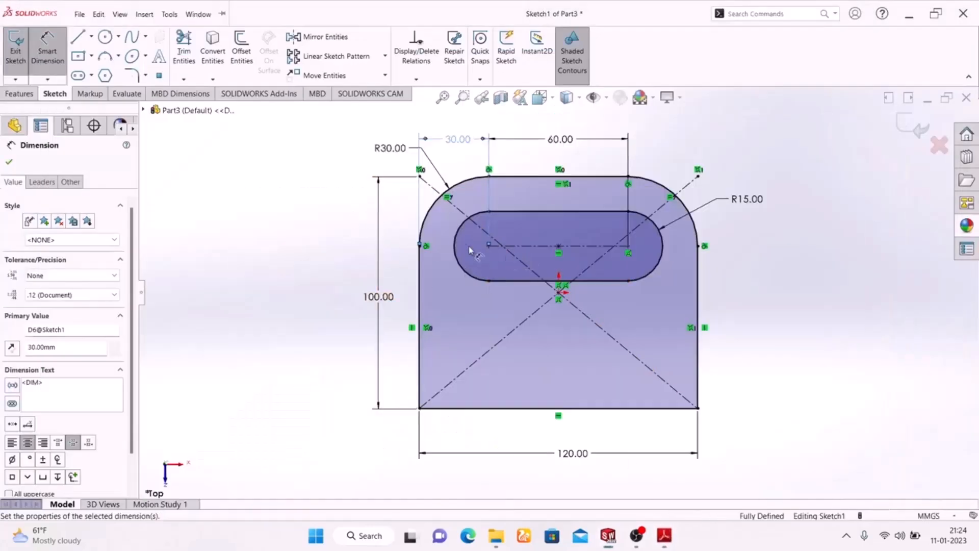
left_click(489, 246)
left_click(520, 409)
left_click(327, 341)
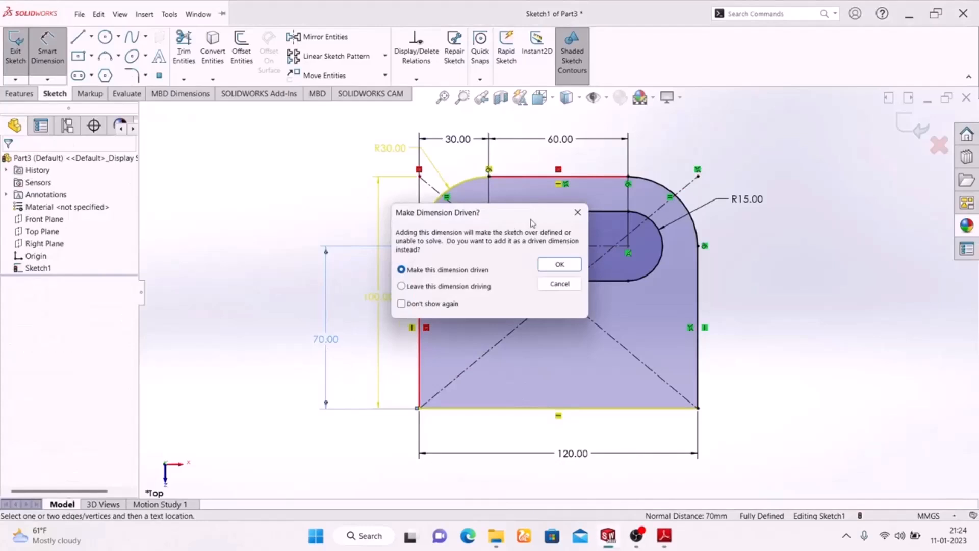
left_click(578, 212)
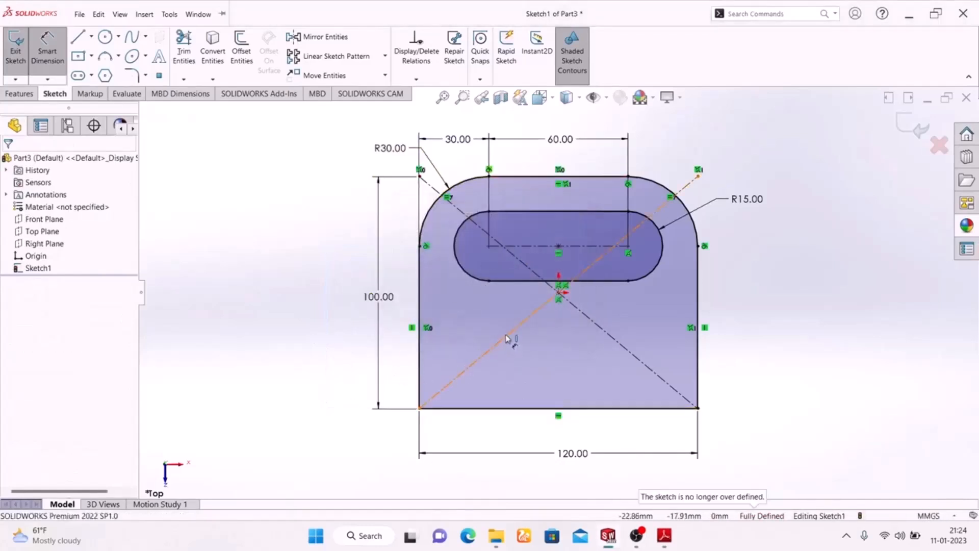
Step: Delete the sketch relation at the slot's right center point
scroll(605, 275, "down", 5)
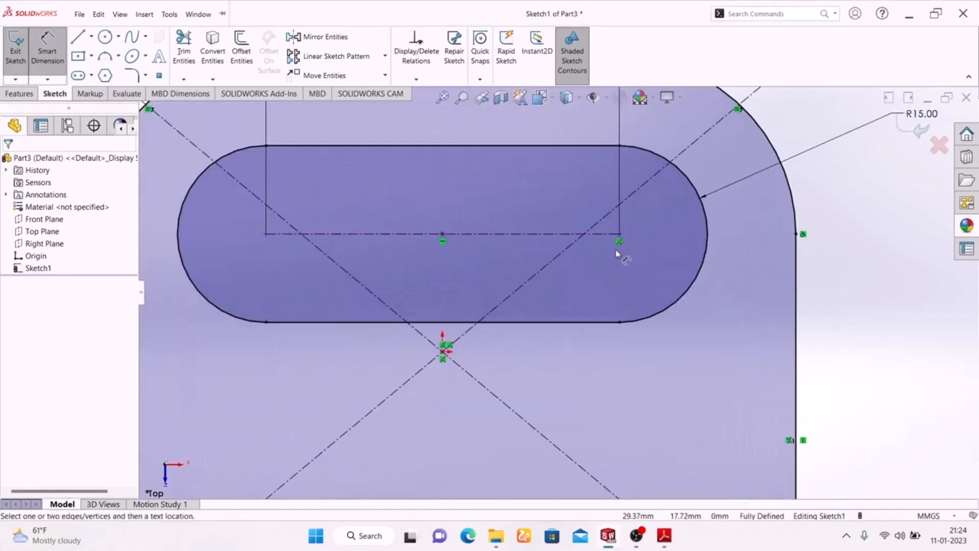
key("Escape")
left_click(619, 244)
key("Delete")
Step: Dimension the slot centerline 70 mm above the profile's bottom edge
scroll(633, 277, "up", 6)
left_click(47, 51)
left_click(553, 273)
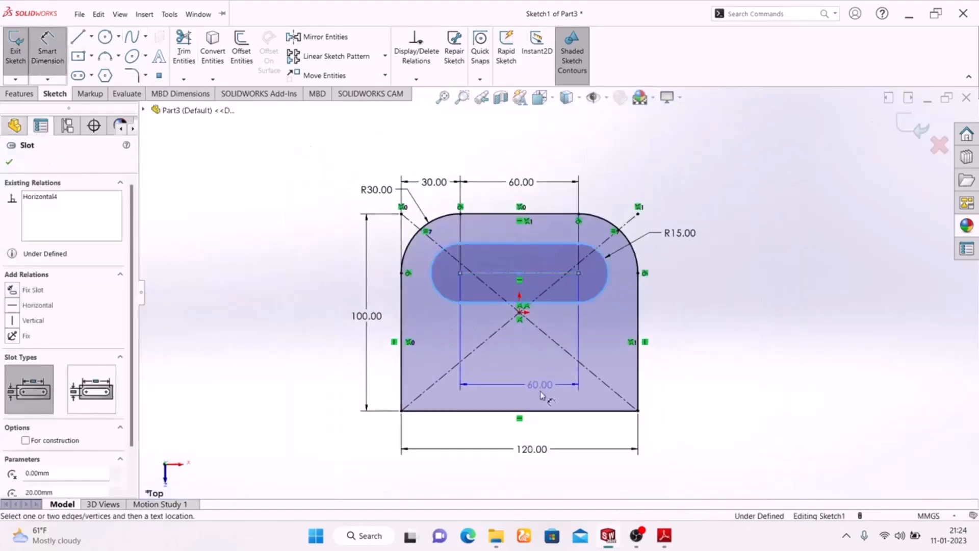
left_click(551, 411)
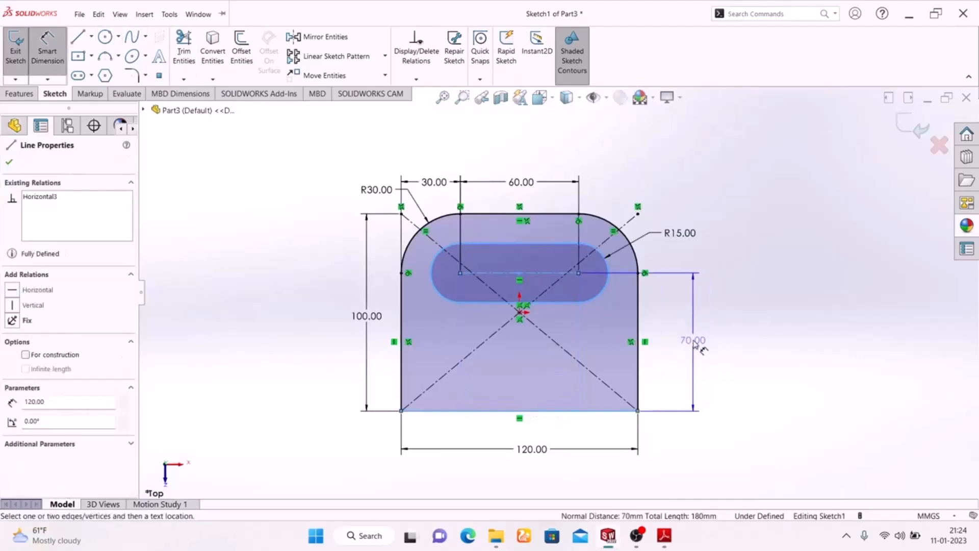
left_click(682, 343)
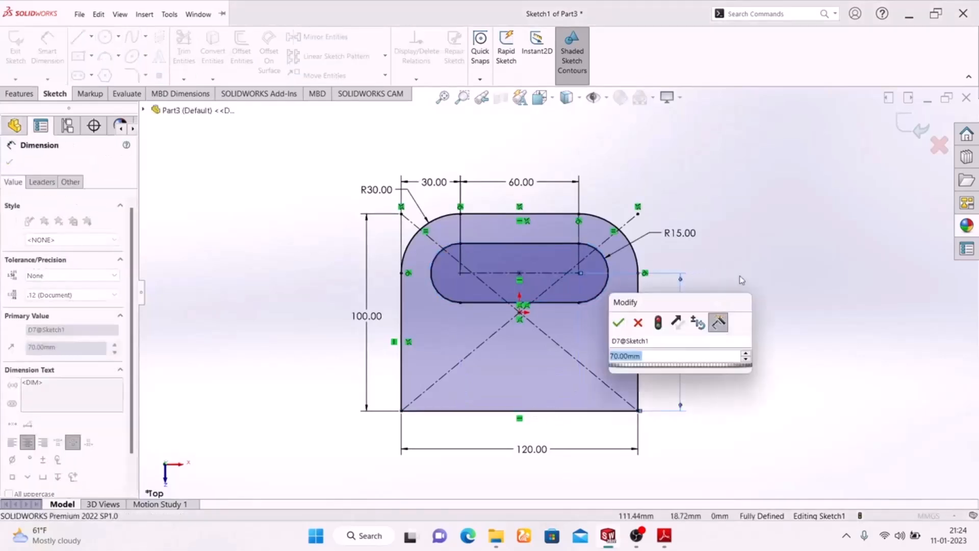
left_click(618, 323)
key("Escape")
Step: Exit the base sketch after checking it against the Exercise-02 drawing, and show the isometric view
left_click(665, 536)
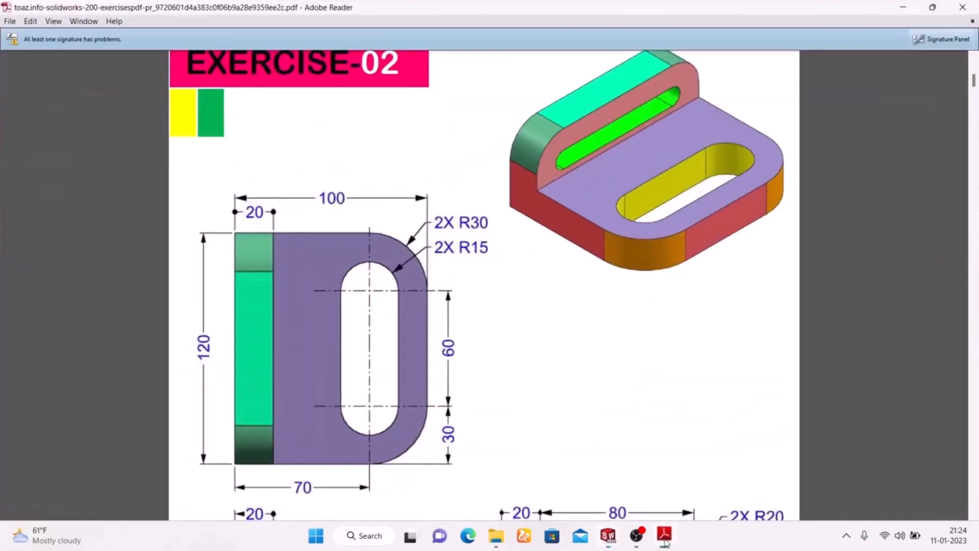
left_click(665, 536)
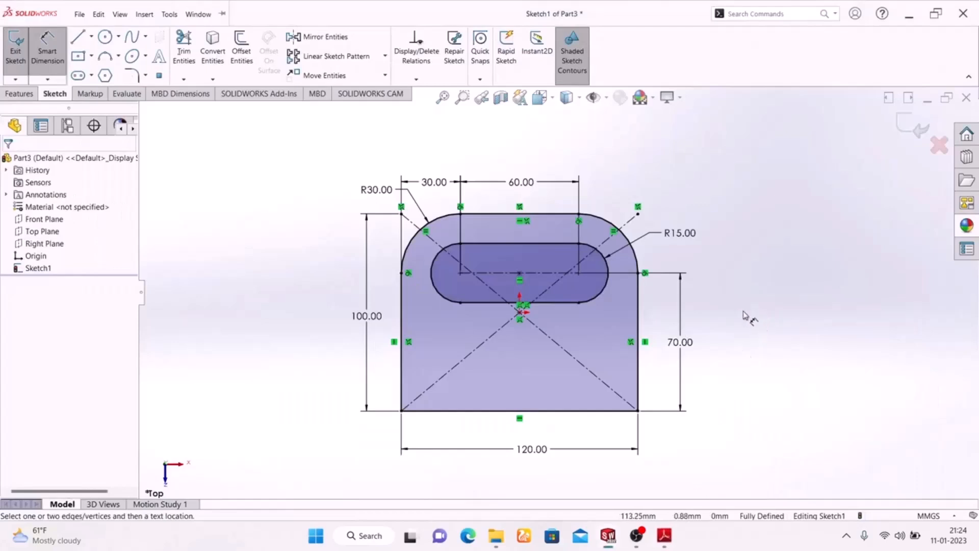
mouse_move(673, 535)
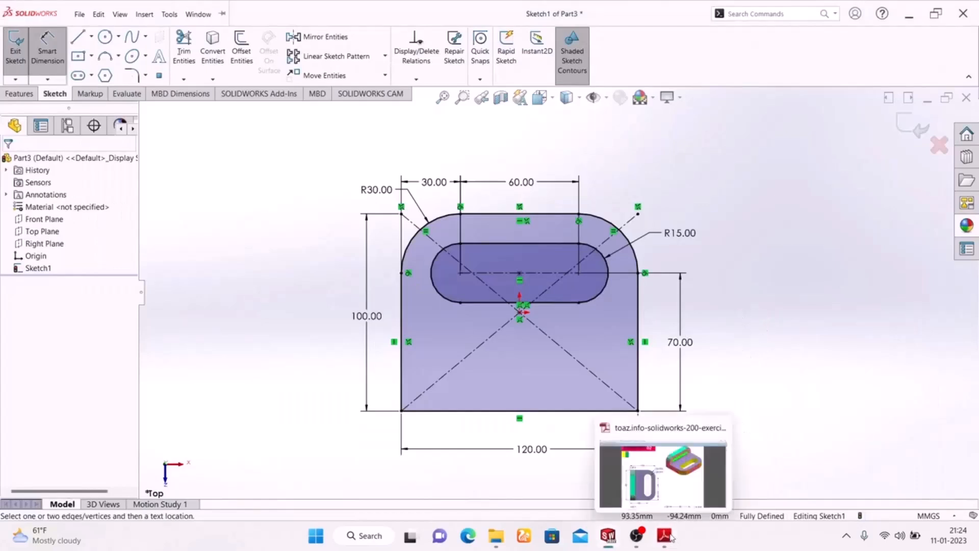
left_click(910, 125)
mouse_move(774, 226)
middle_mouse_down()
mouse_move(513, 376)
mouse_move(761, 402)
mouse_move(747, 396)
middle_mouse_up()
key("space")
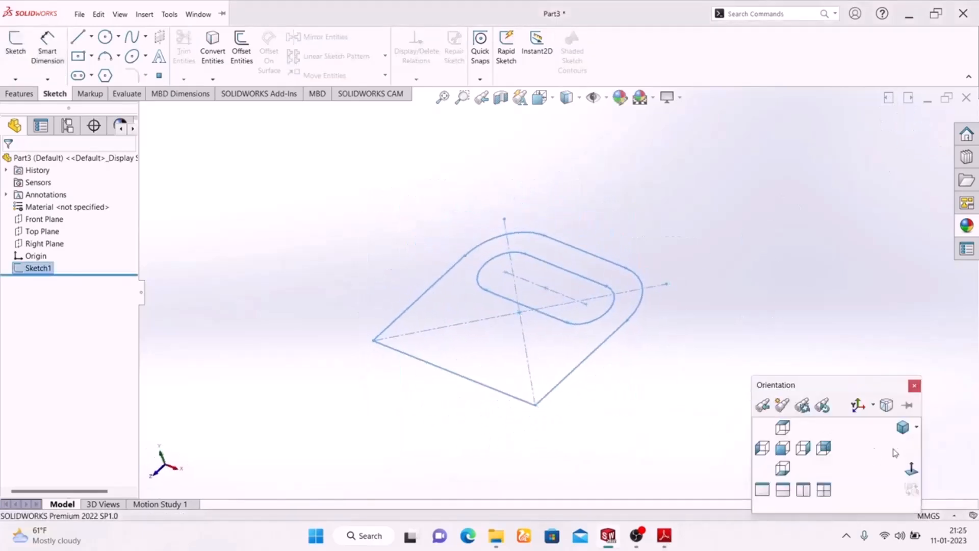
left_click(902, 428)
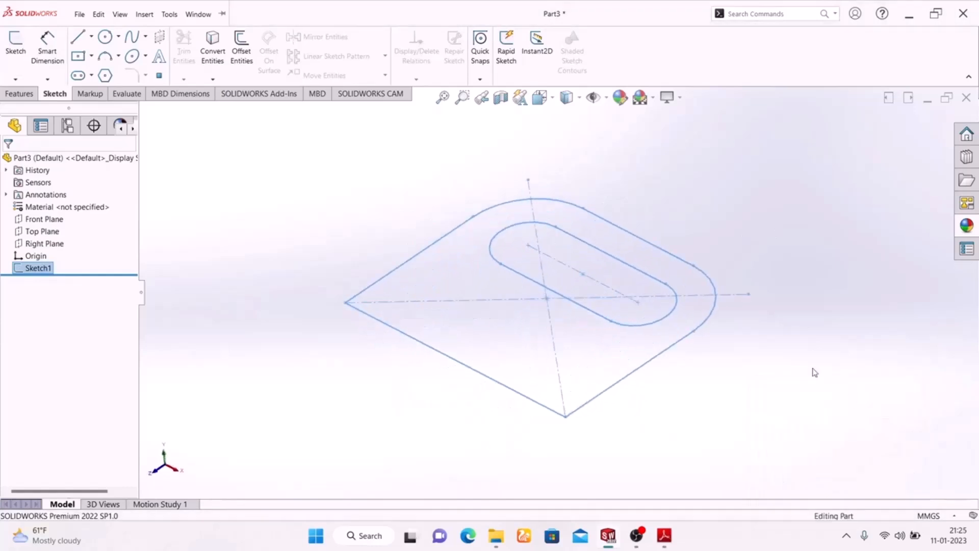
Step: Extrude the slotted base profile 20 mm upward as a blind boss, following the Exercise-02 drawing
left_click(21, 92)
left_click(21, 49)
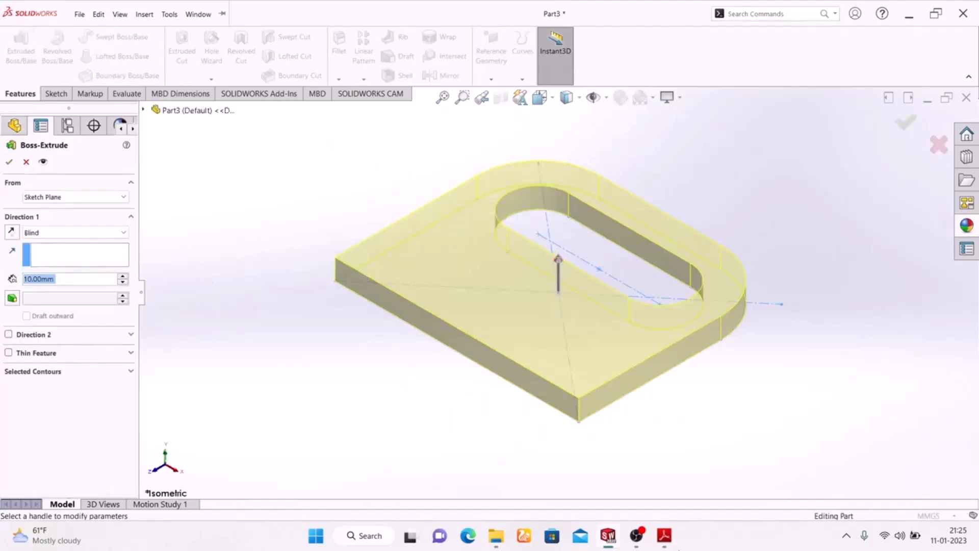
left_click(663, 535)
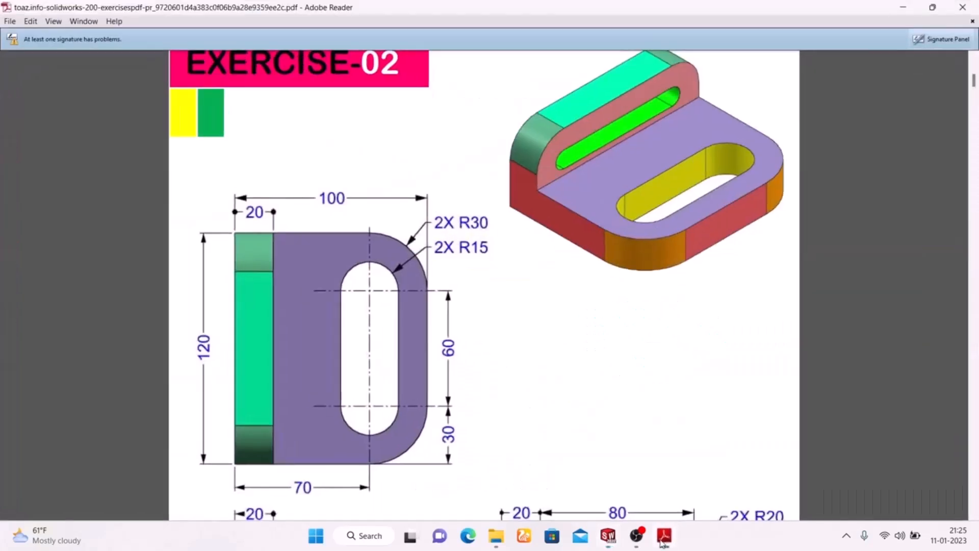
left_click(662, 538)
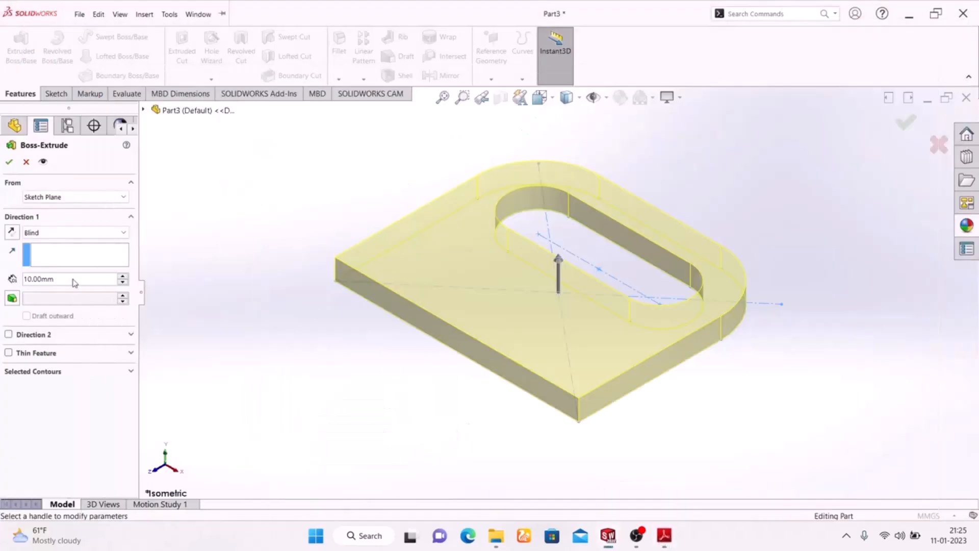
type("20")
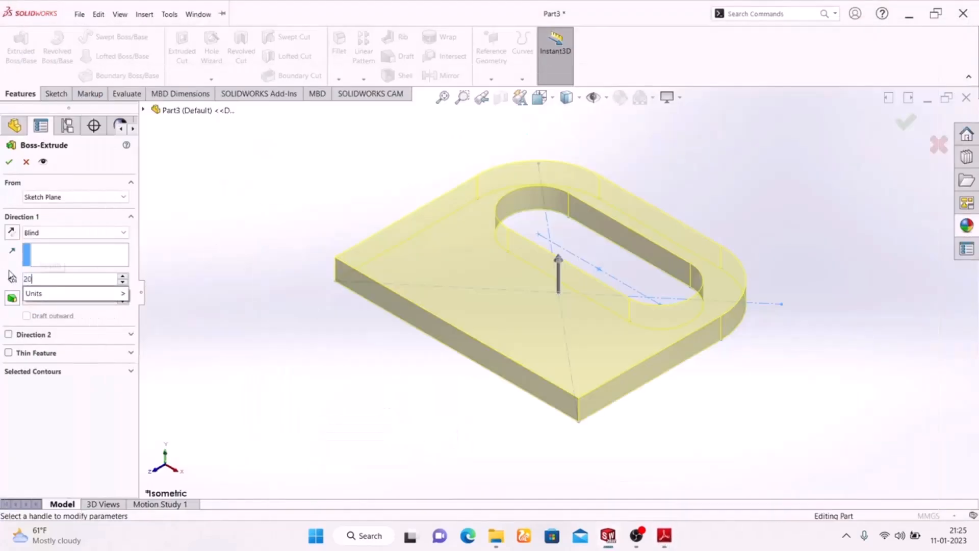
key("Return")
left_click(10, 162)
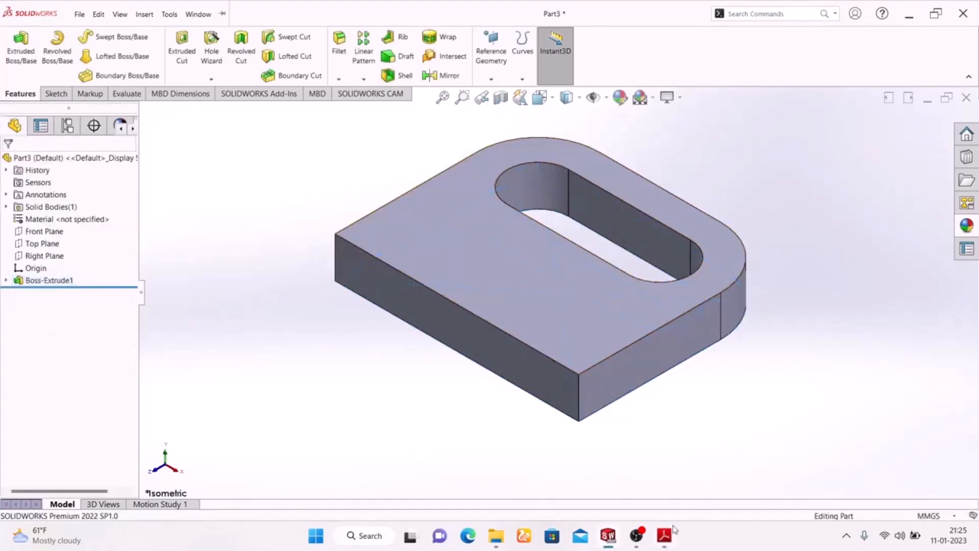
Step: Start a sketch on the base's straight side face and draw a corner rectangle about 120 by 22 mm rising from its upper edge
left_click(479, 341)
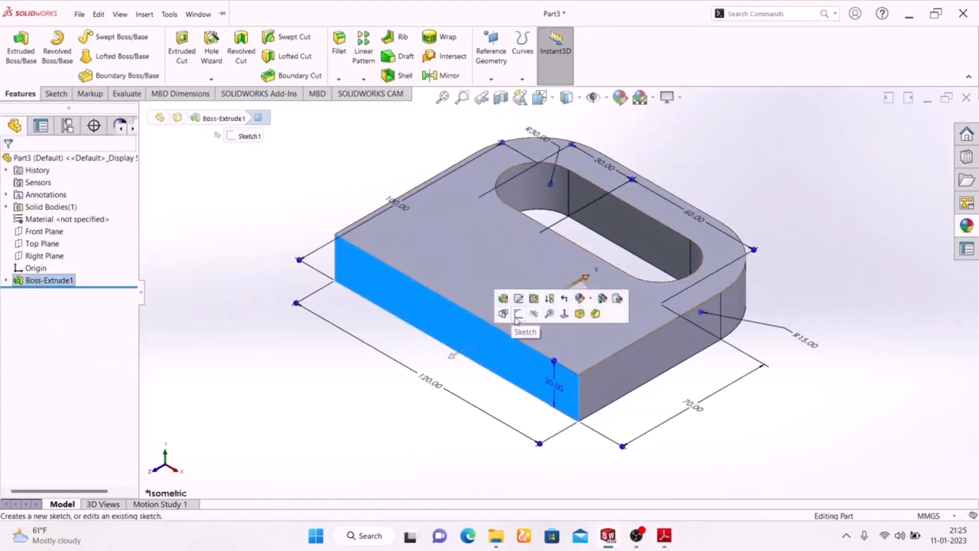
left_click(519, 314)
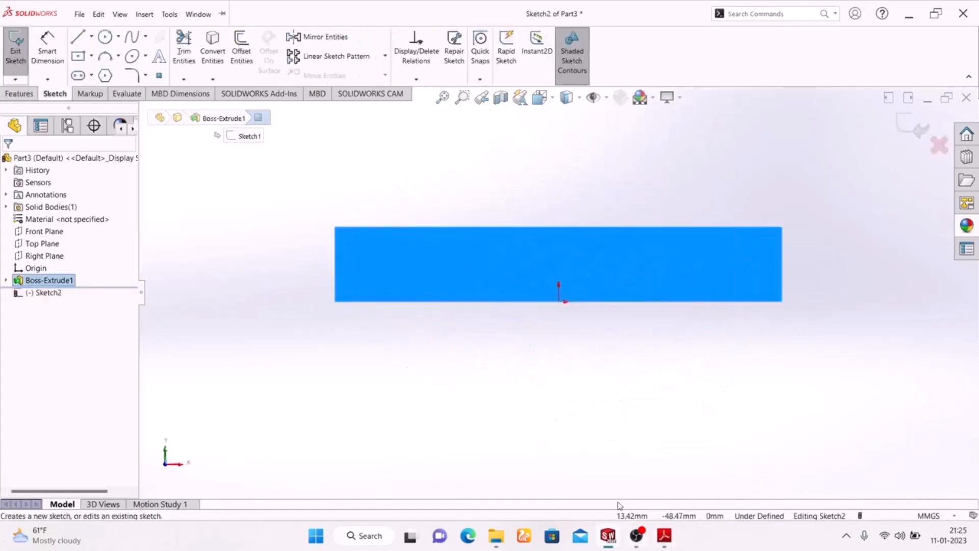
left_click(92, 57)
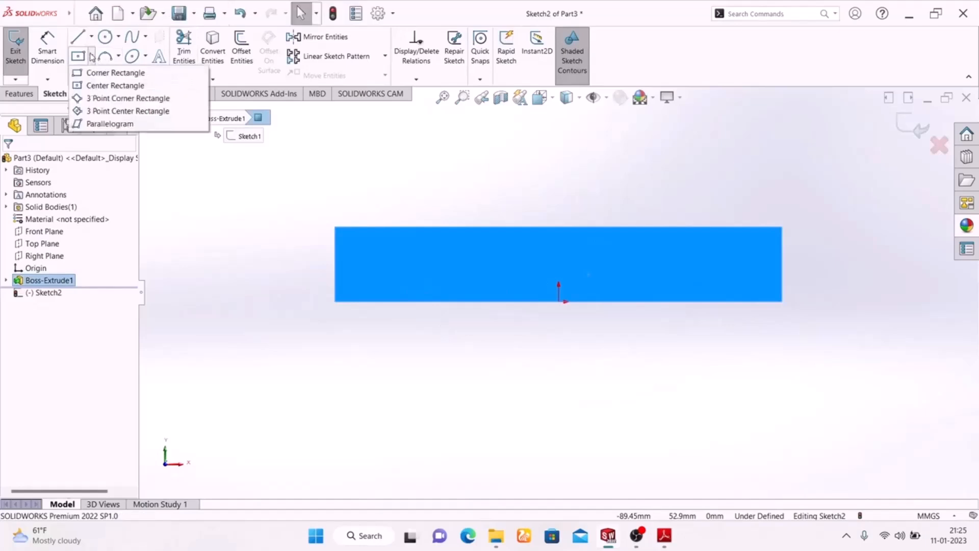
left_click(102, 72)
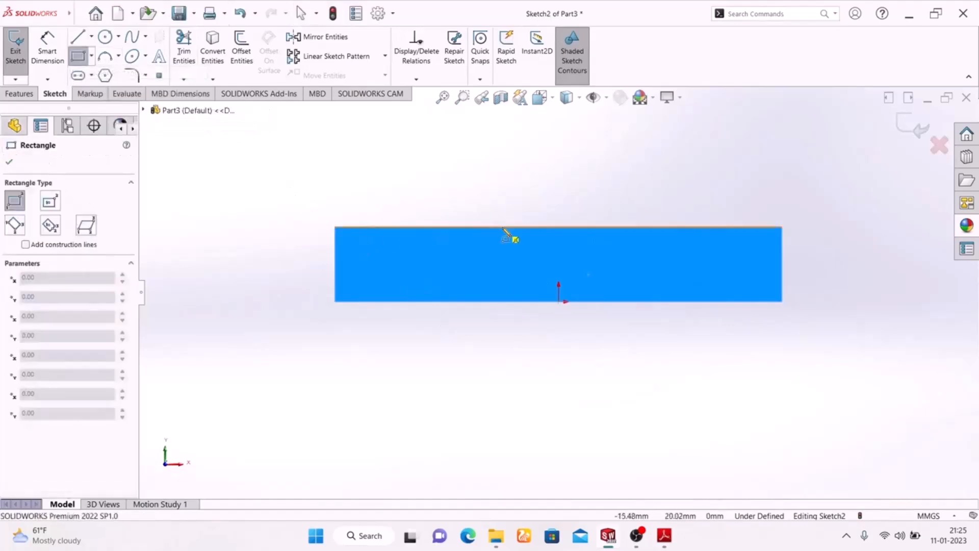
left_click(335, 227)
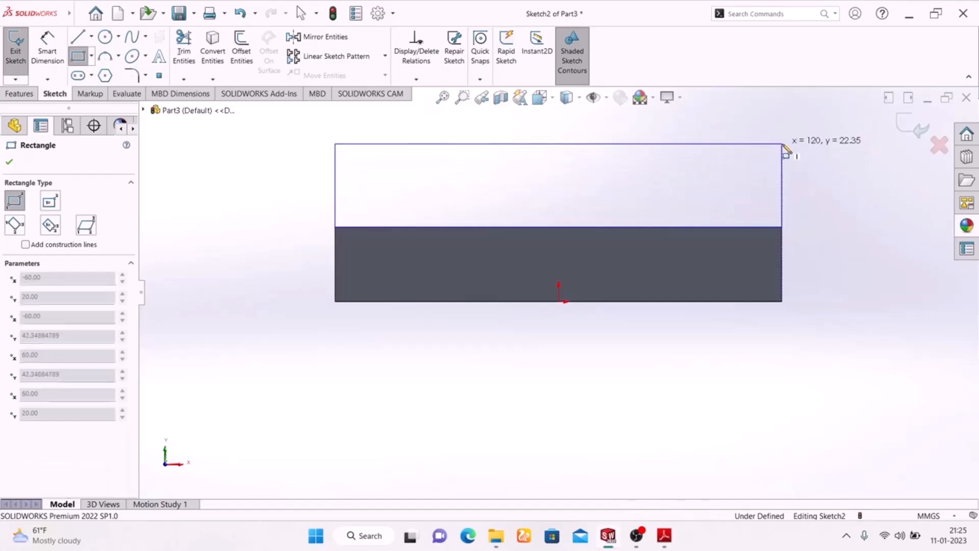
left_click(784, 144)
right_click(842, 194)
left_click(862, 197)
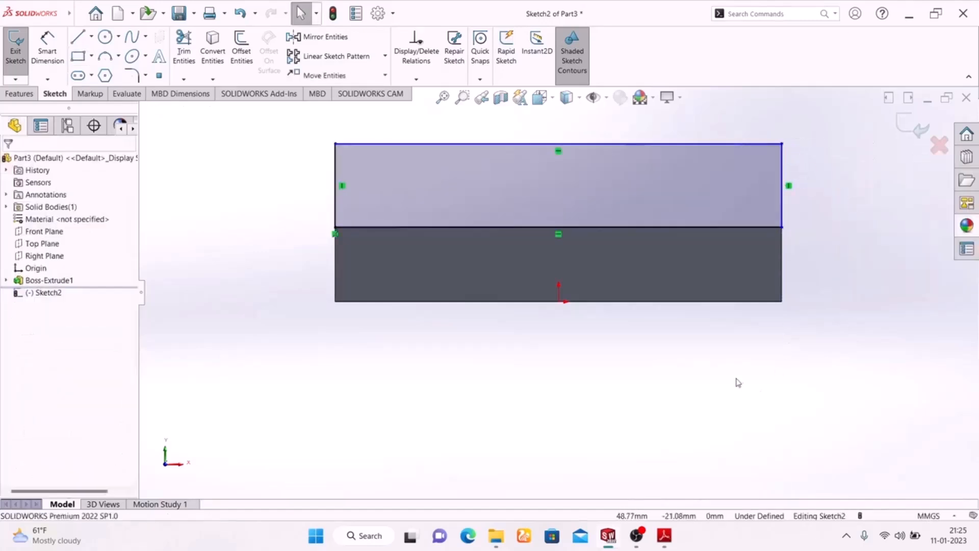
Step: Check the upright's dimensions in the Exercise-02 drawing and dimension the rectangle's height as 30 mm
left_click(42, 59)
left_click(664, 536)
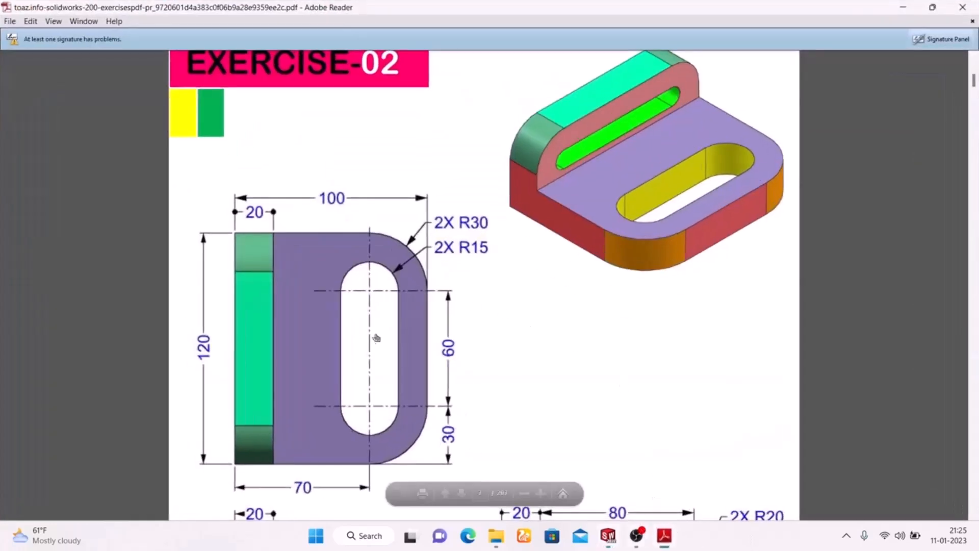
scroll(470, 356, "down", 3)
scroll(470, 356, "down", 2)
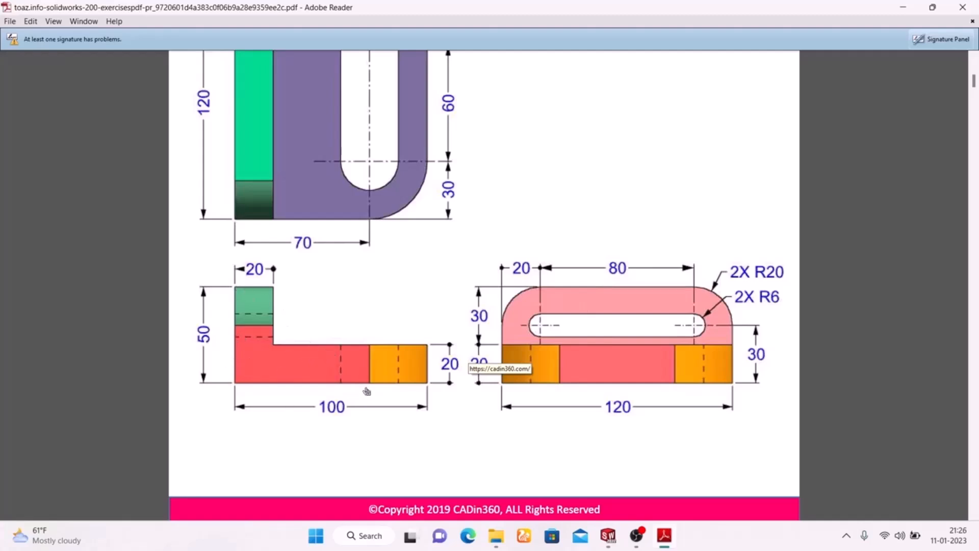
scroll(224, 329, "up", 5)
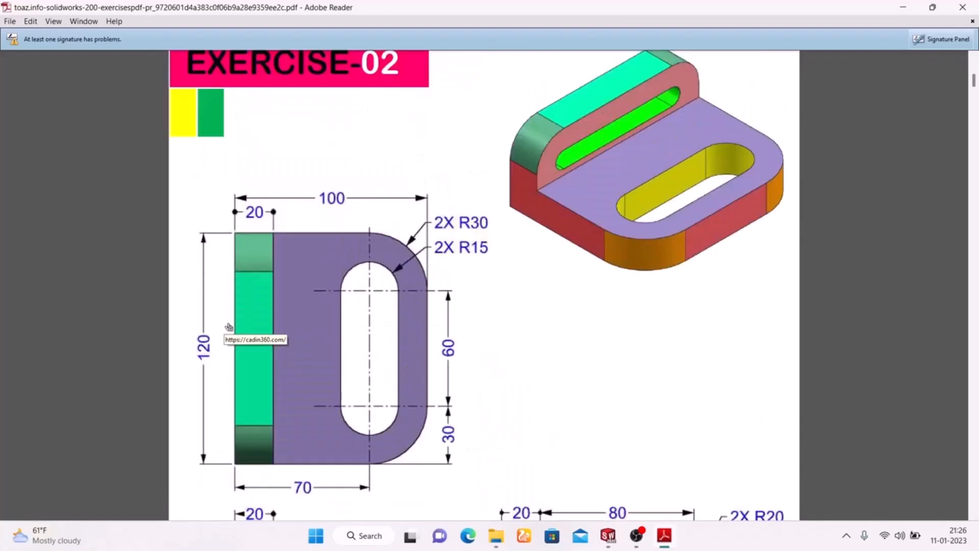
scroll(229, 327, "down", 3)
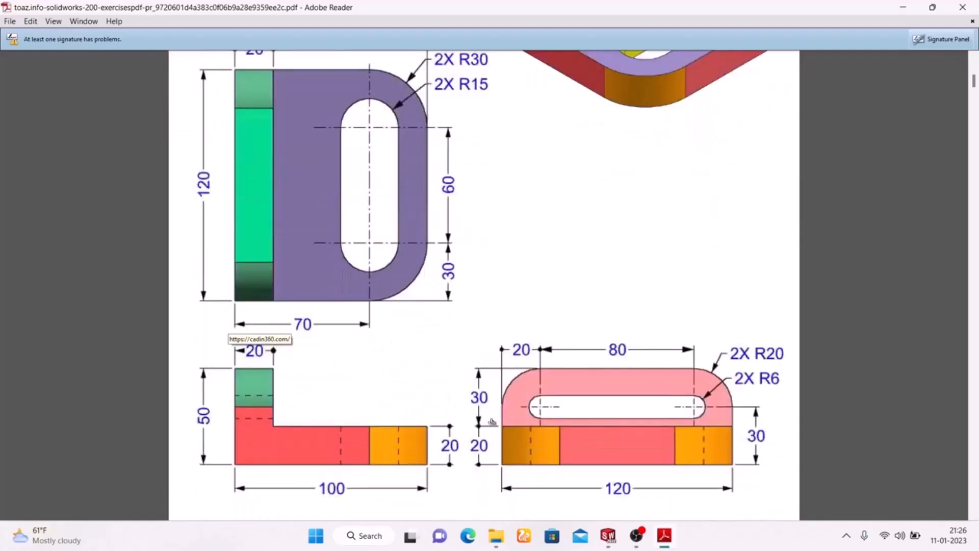
left_click(664, 536)
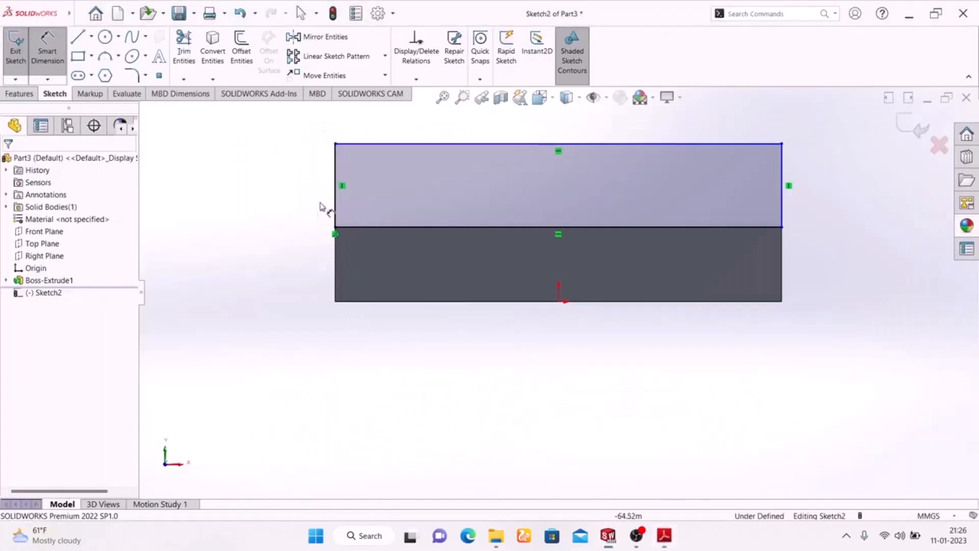
left_click(336, 206)
left_click(277, 184)
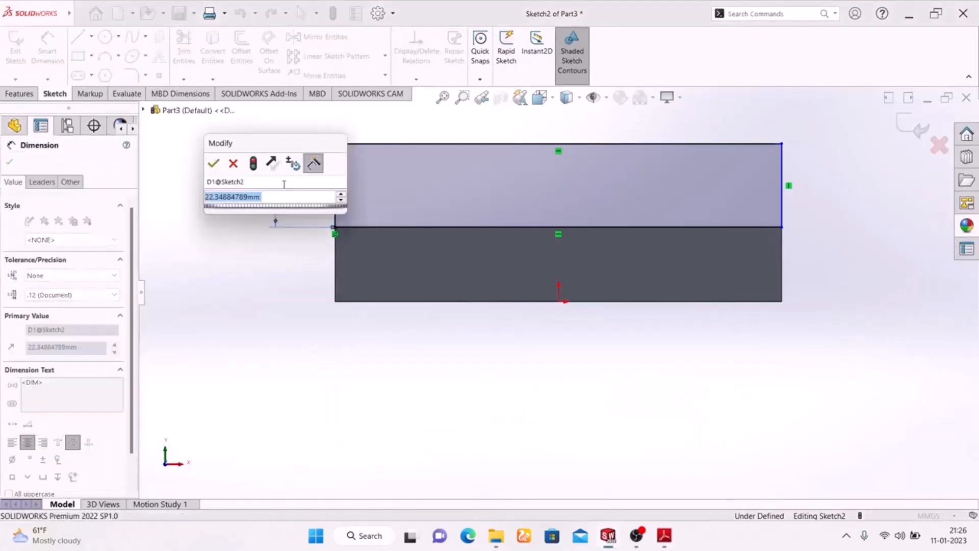
type("30")
key("Return")
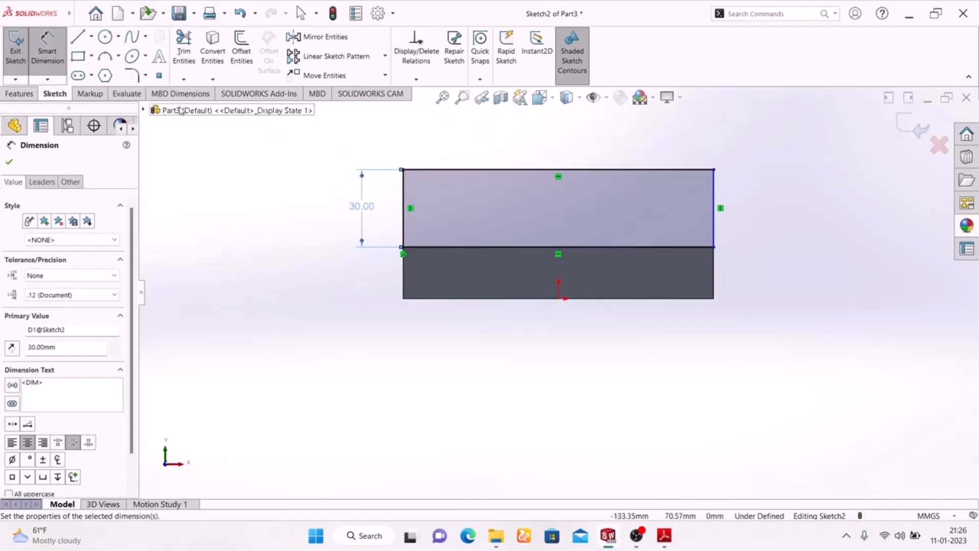
Step: Round the rectangle's two upper corners with 20 mm sketch fillets, following the Exercise-02 drawing
left_click(134, 76)
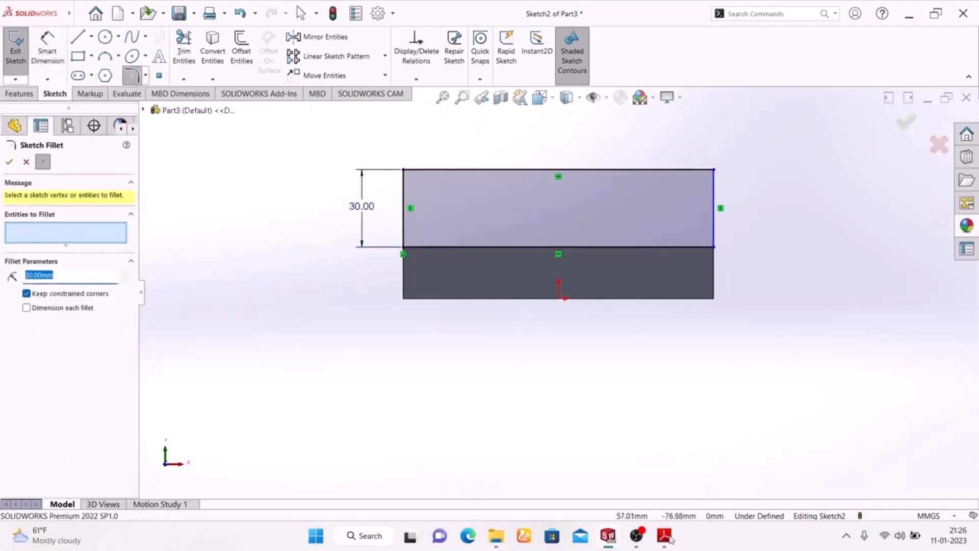
left_click(665, 536)
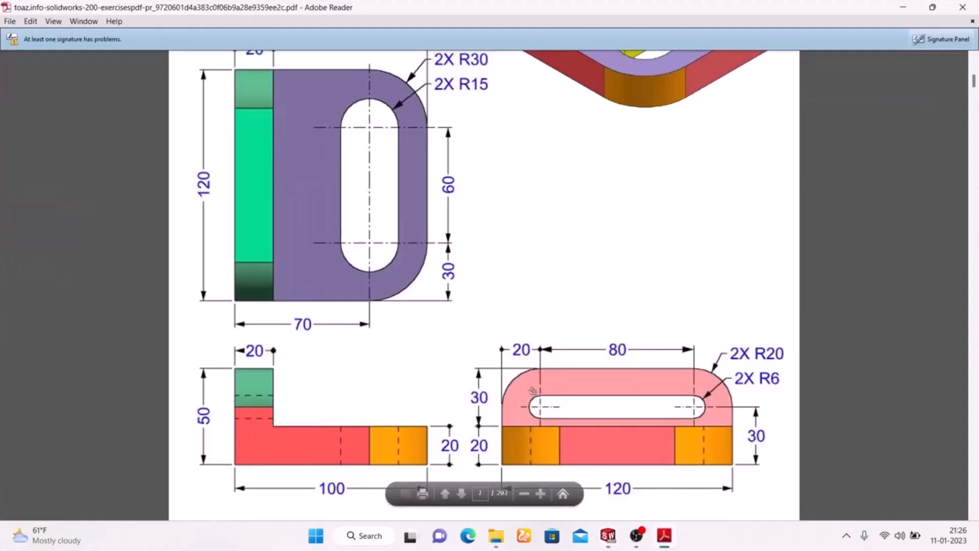
left_click(664, 535)
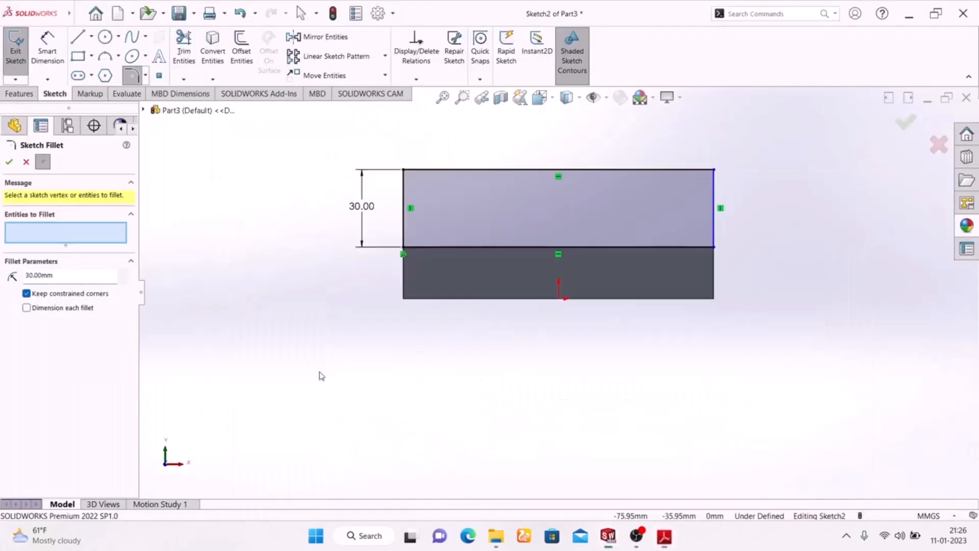
double_click(72, 276)
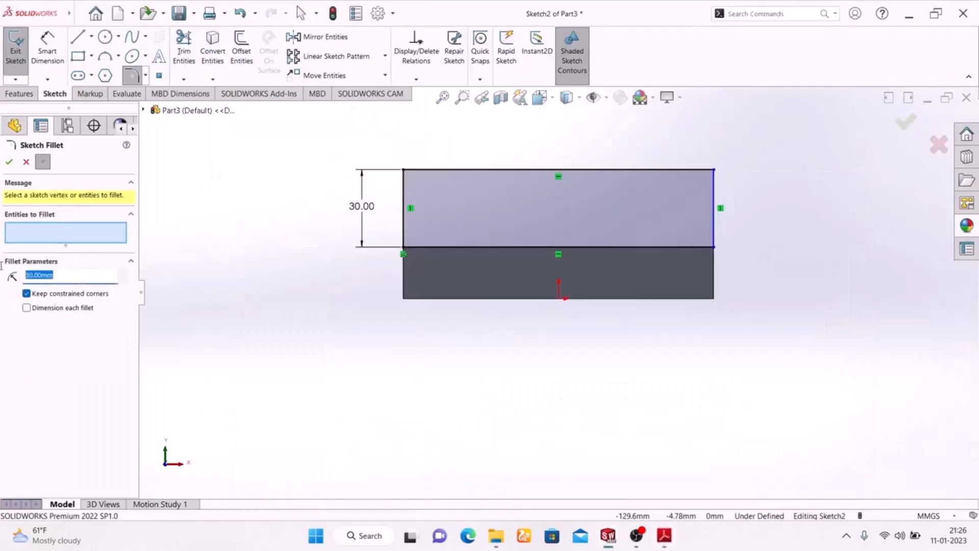
type("20")
left_click(404, 171)
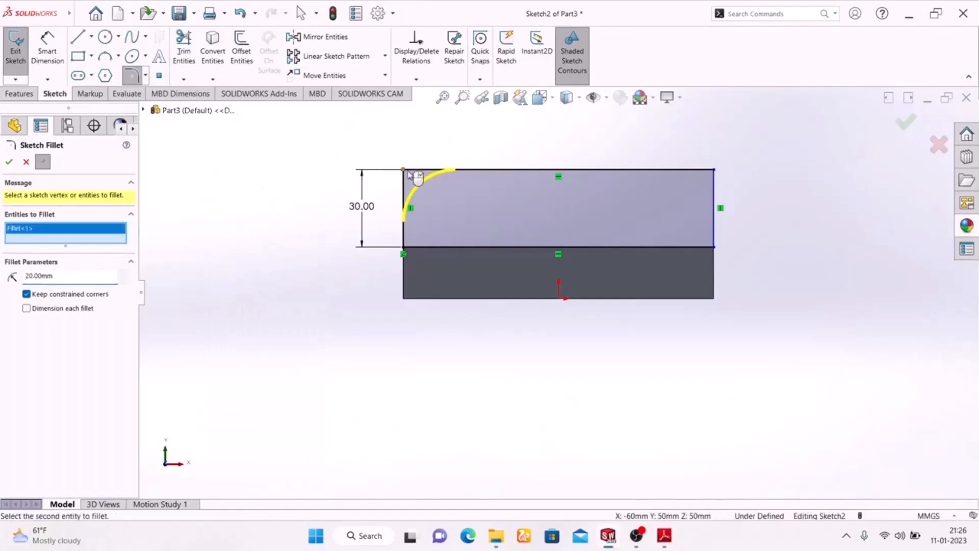
left_click(714, 170)
left_click(9, 163)
Step: Sketch a horizontal straight slot inside the upright profile, about 86 mm between centers and 11 mm wide
left_click(78, 75)
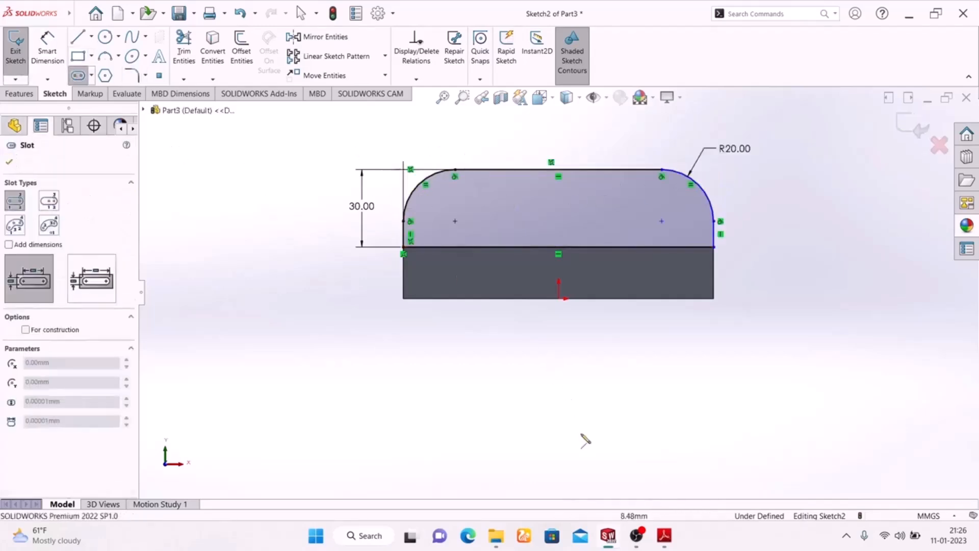
left_click(633, 433)
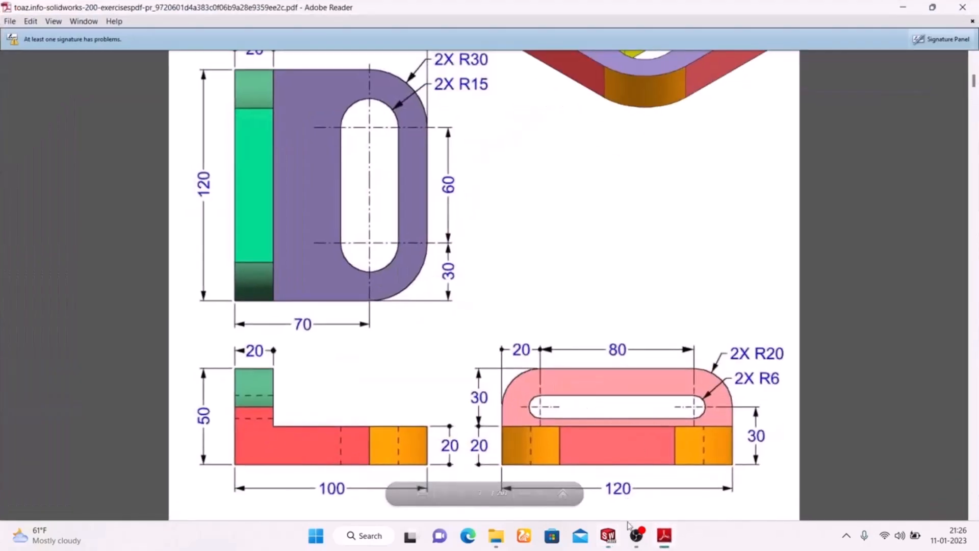
left_click(664, 535)
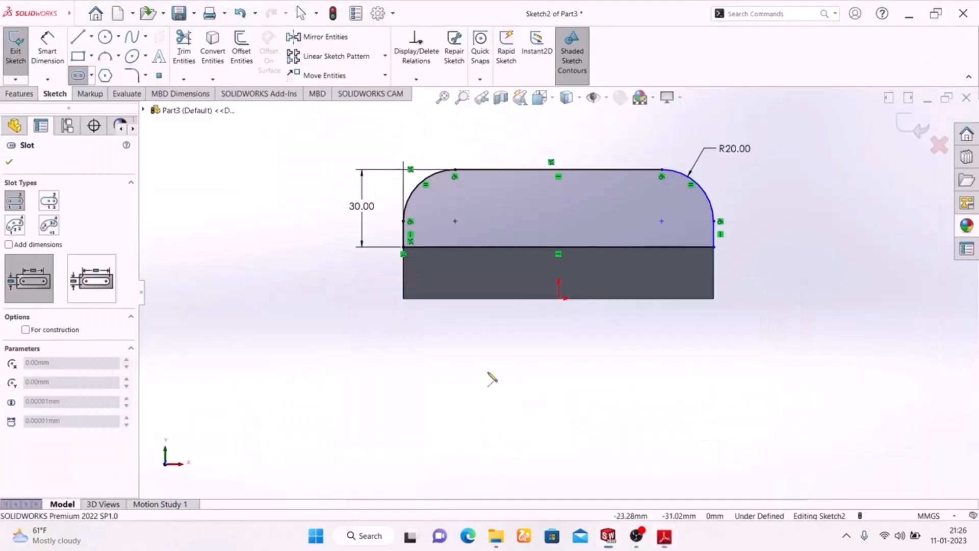
left_click(450, 217)
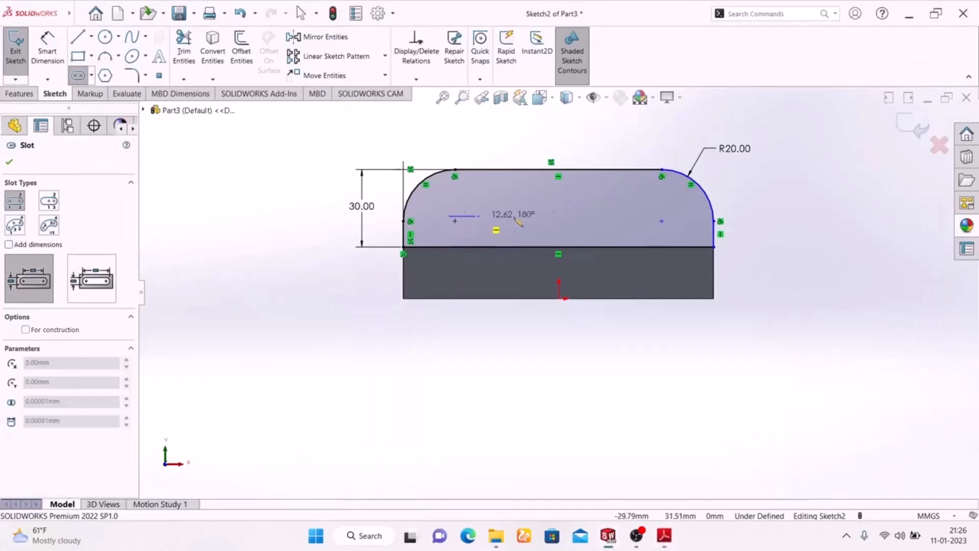
left_click(674, 217)
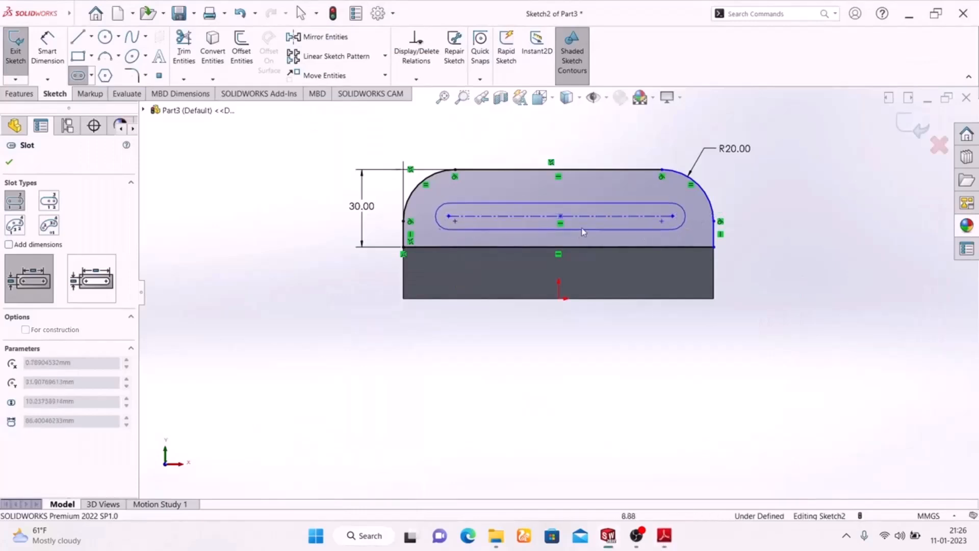
left_click(588, 231)
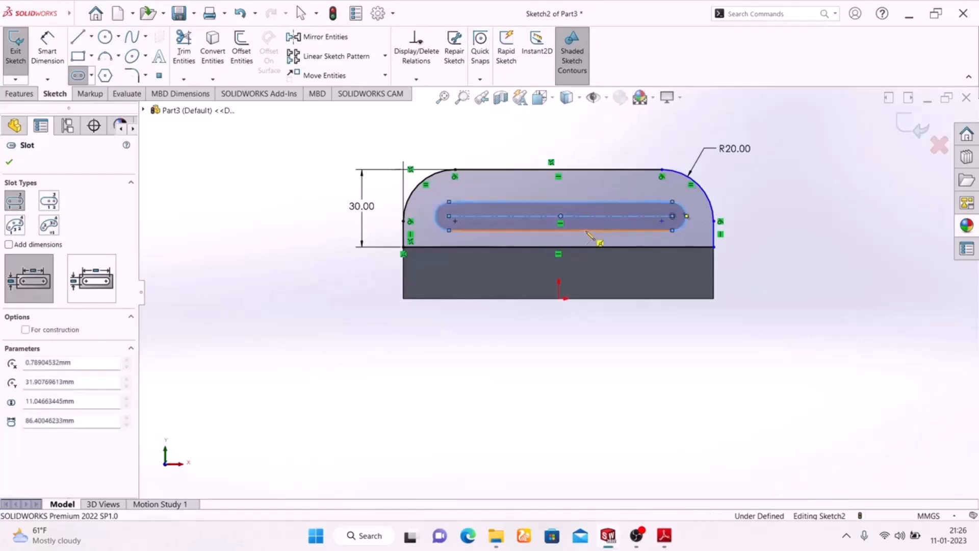
right_click(785, 190)
left_click(805, 192)
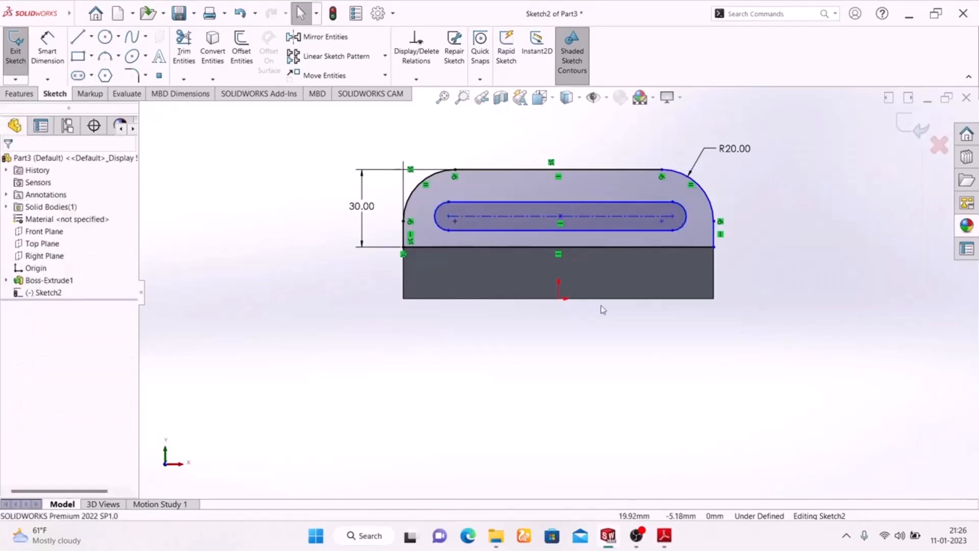
Step: Dimension the slot's center-to-center length as 80 mm, following the Exercise-02 drawing
left_click(665, 535)
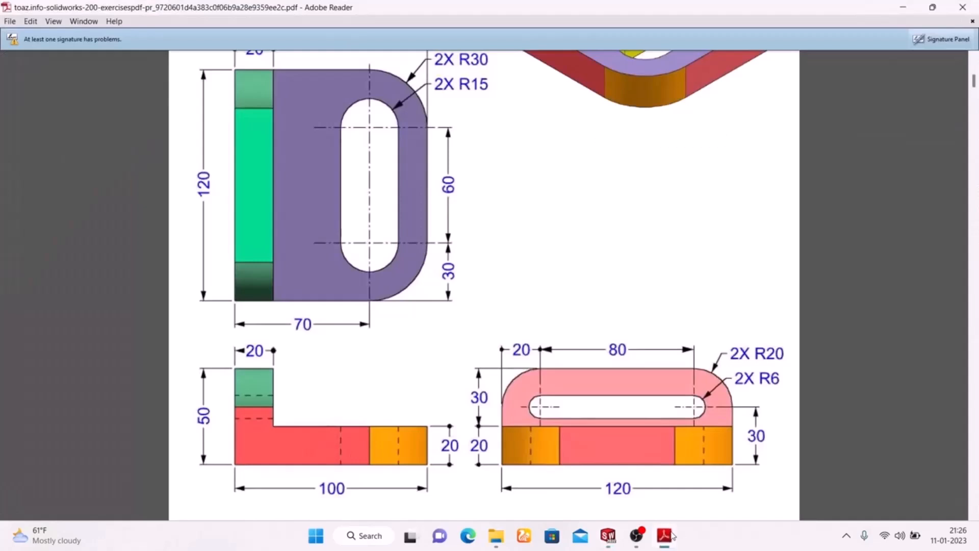
left_click(671, 533)
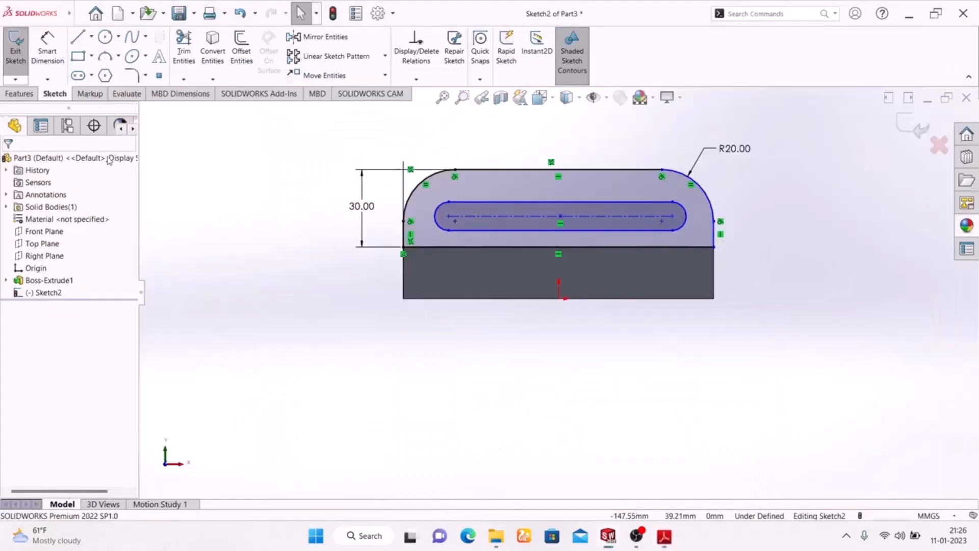
left_click(497, 216)
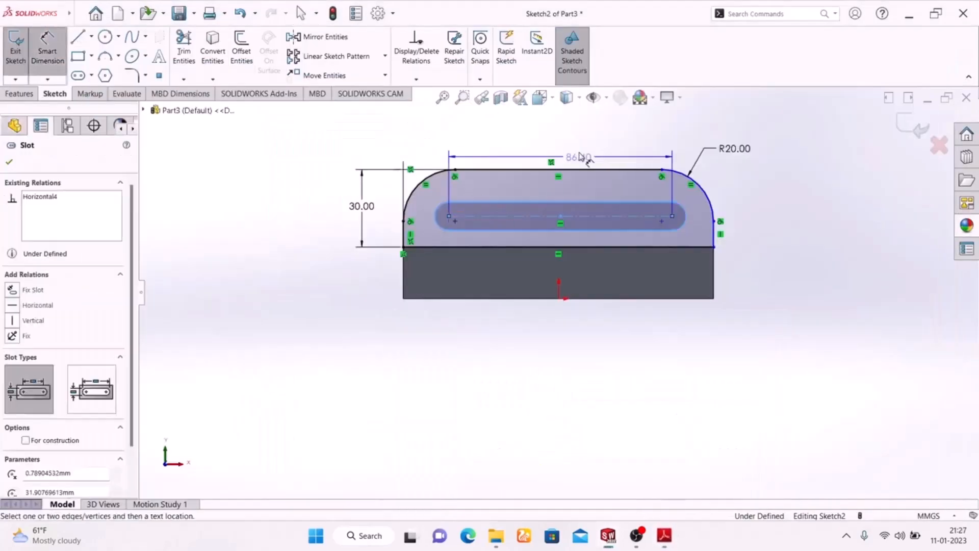
left_click(567, 131)
type("80")
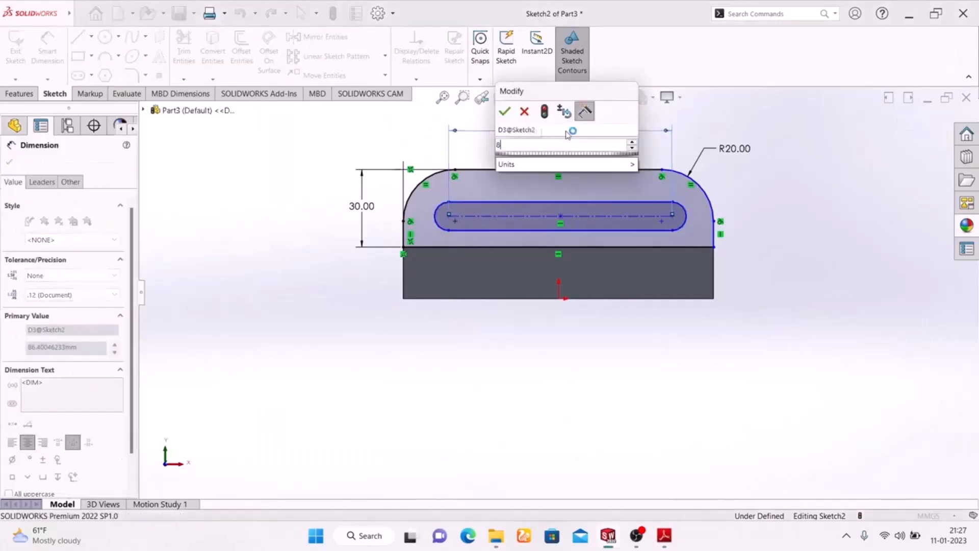
key("Return")
left_click(791, 229)
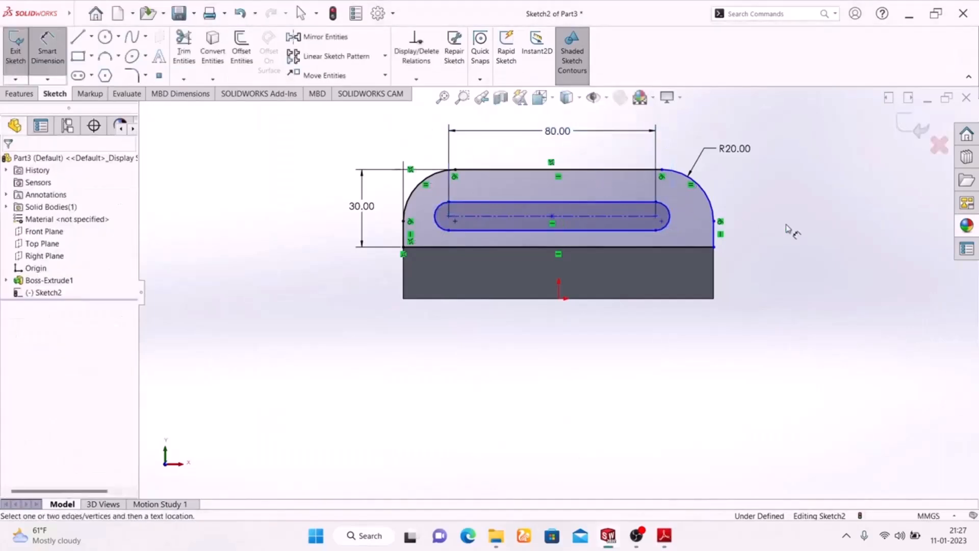
Step: Dimension the slot's end arc with a 6 mm radius, checking the upright's view in the Exercise-02 drawing
left_click(664, 536)
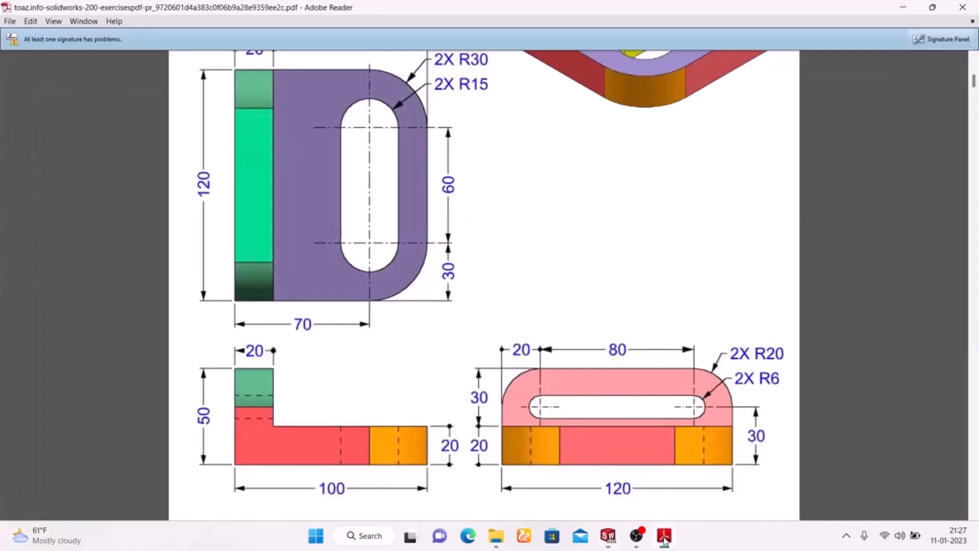
left_click(664, 536)
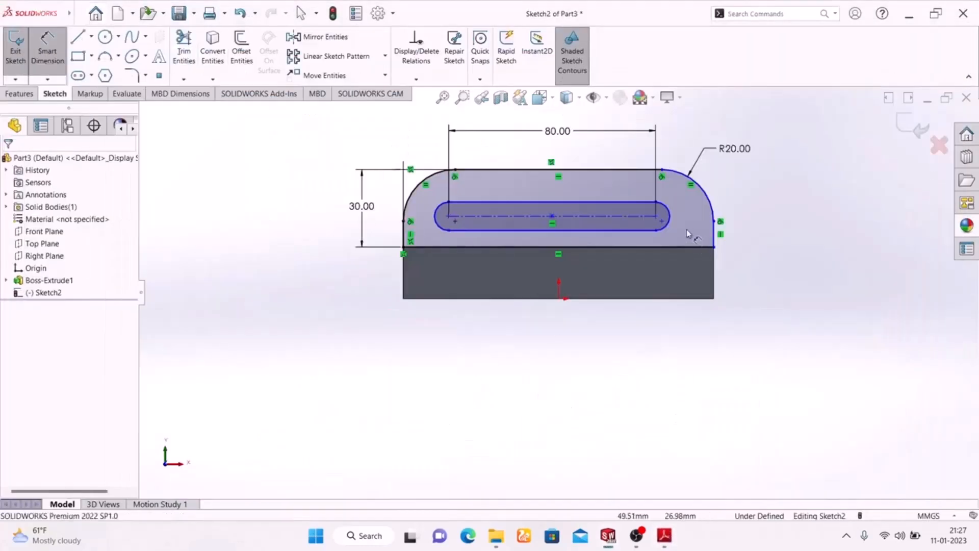
left_click(672, 219)
left_click(799, 159)
type("6")
key("Return")
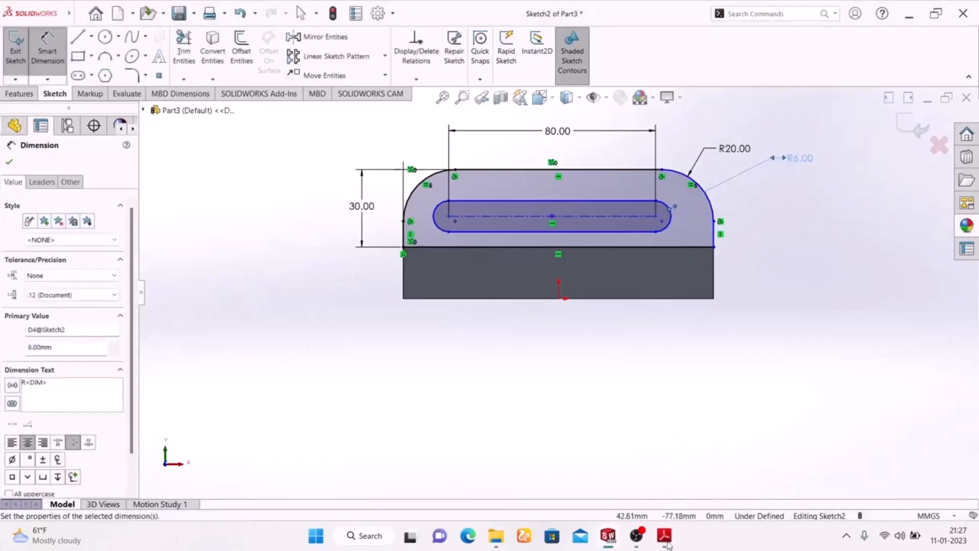
left_click(666, 541)
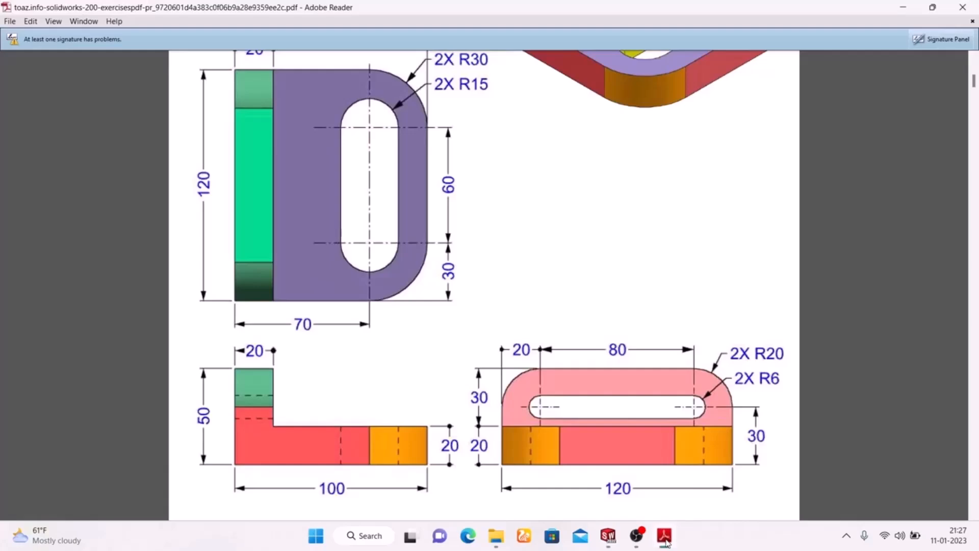
left_click(666, 541)
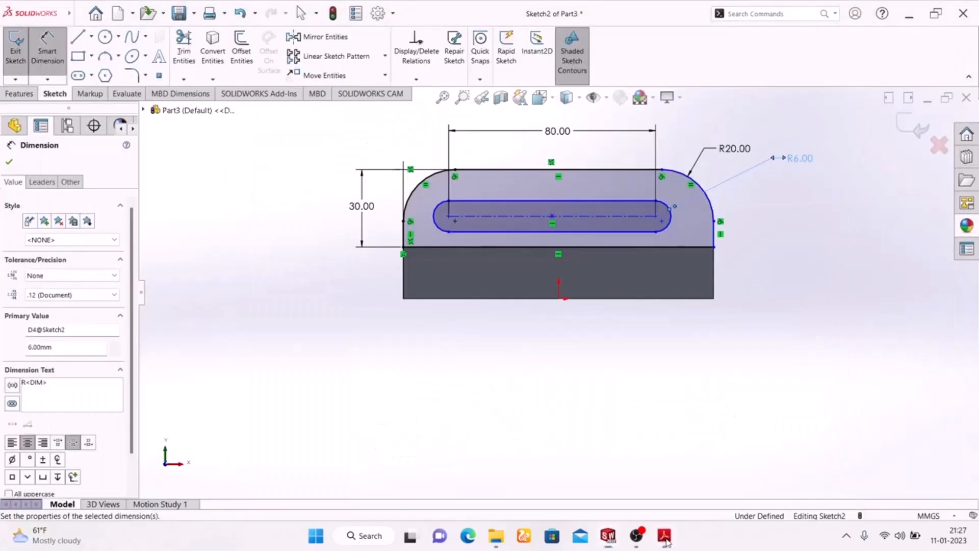
Step: Dimension the slot's left arc center 20 mm from the upright's left edge, following the Exercise-02 drawing, and align the dimension with the 80 mm one
left_click(666, 541)
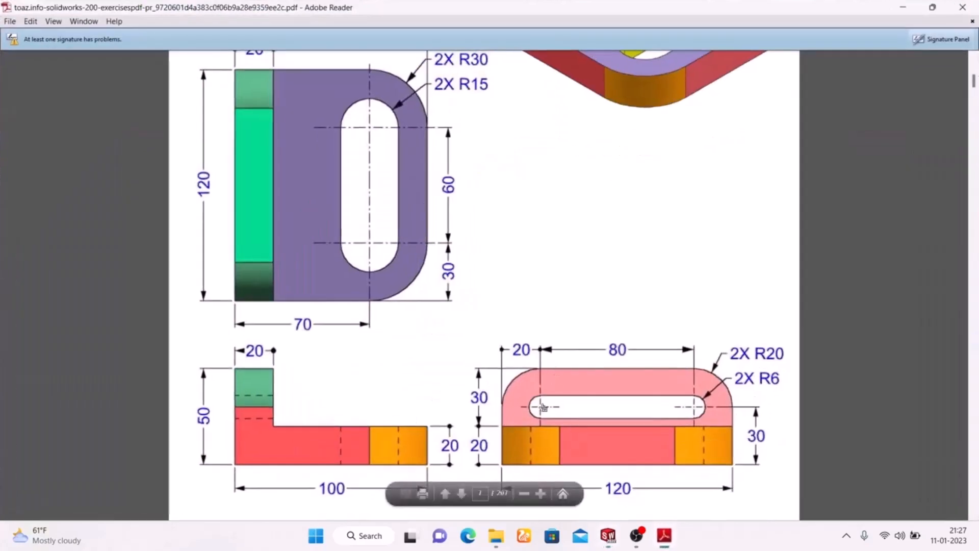
left_click(665, 535)
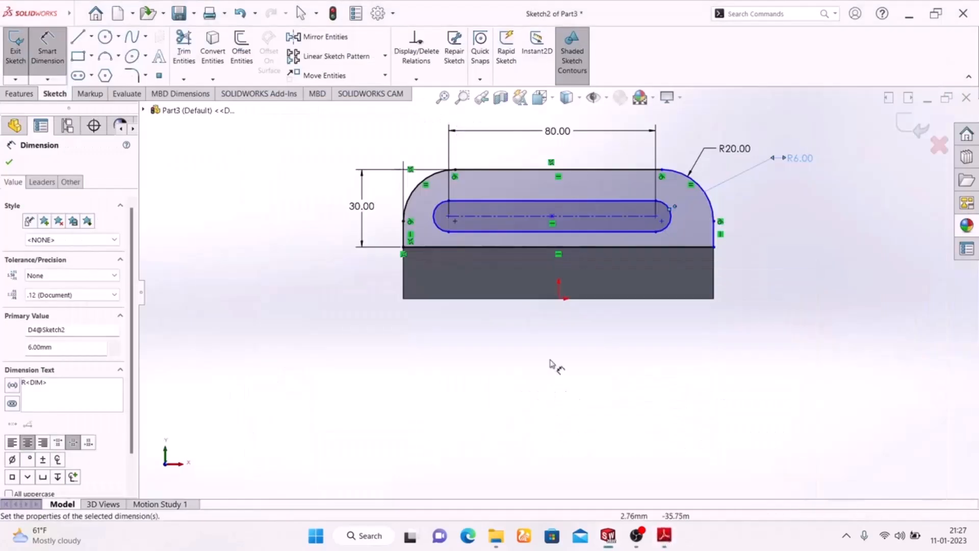
left_click(408, 236)
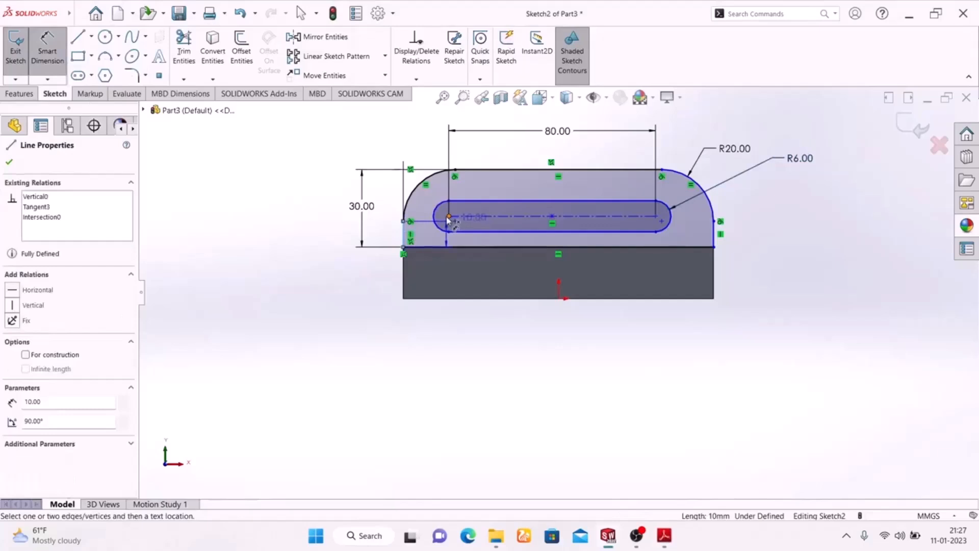
left_click(448, 219)
left_click(422, 141)
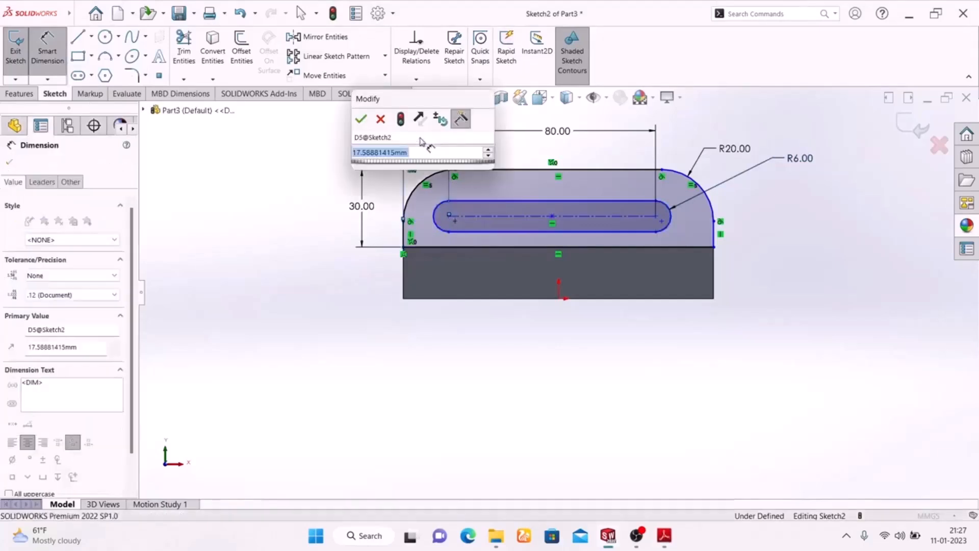
type("20")
key("Return")
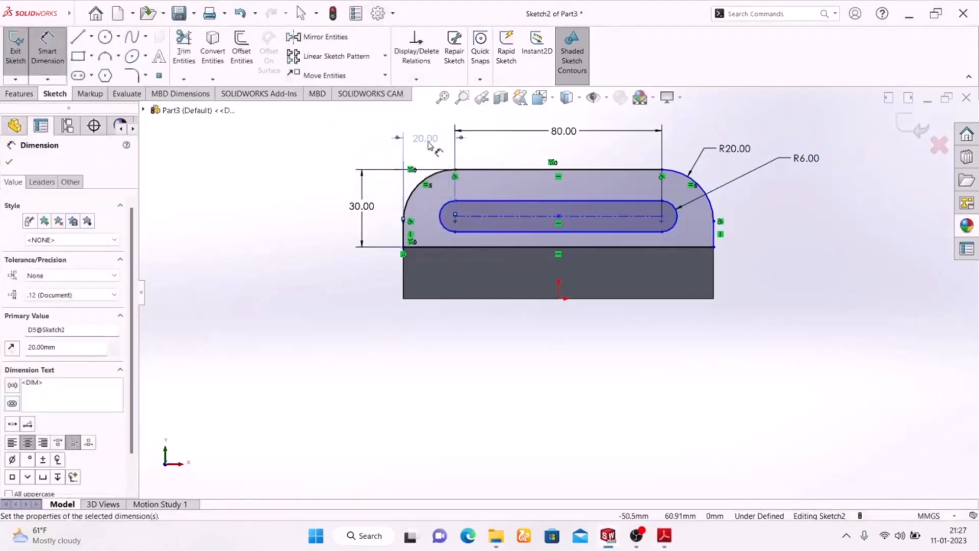
mouse_move(428, 140)
left_mouse_down()
mouse_move(429, 124)
mouse_move(429, 132)
left_mouse_up()
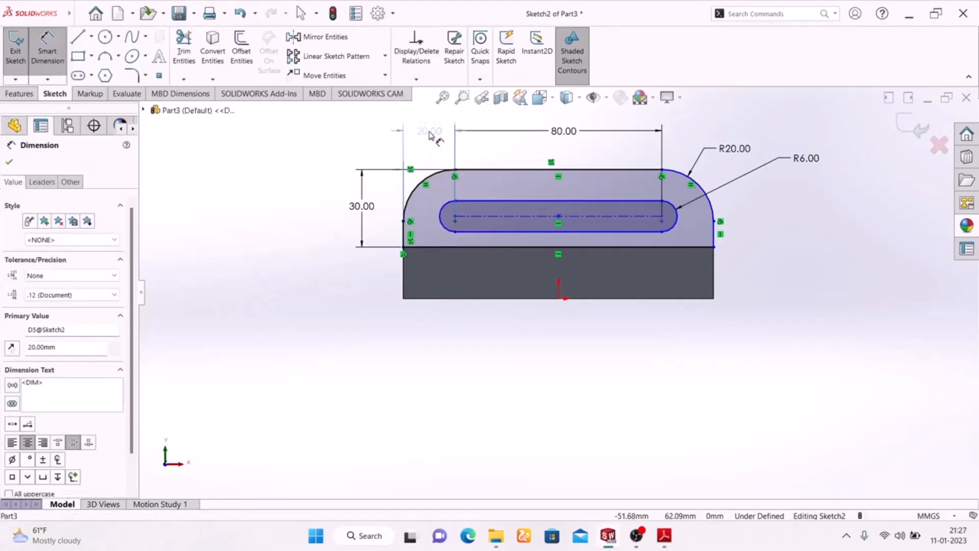
left_click(291, 261)
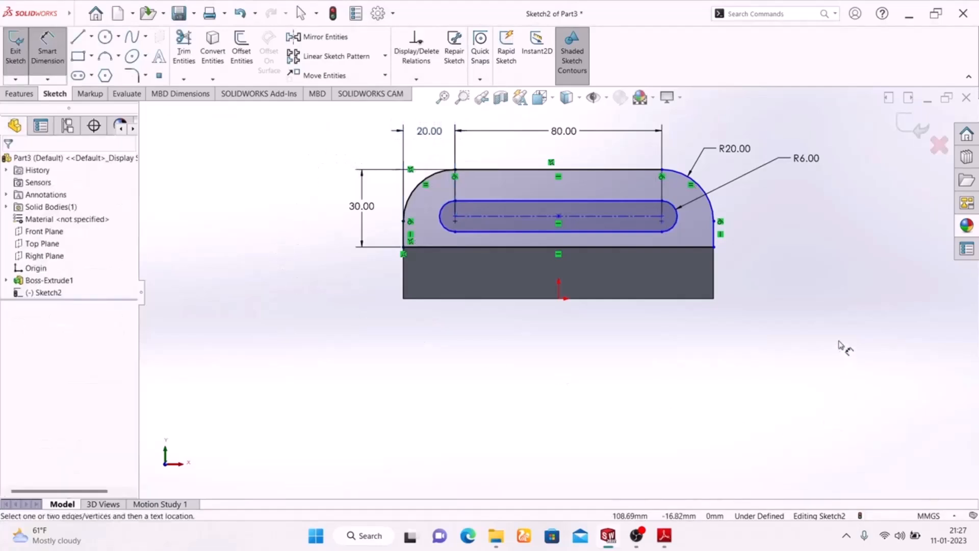
Step: Compare the upright profile with the Exercise-02 drawing, finish the sketch and show the part in isometric view
left_click(663, 537)
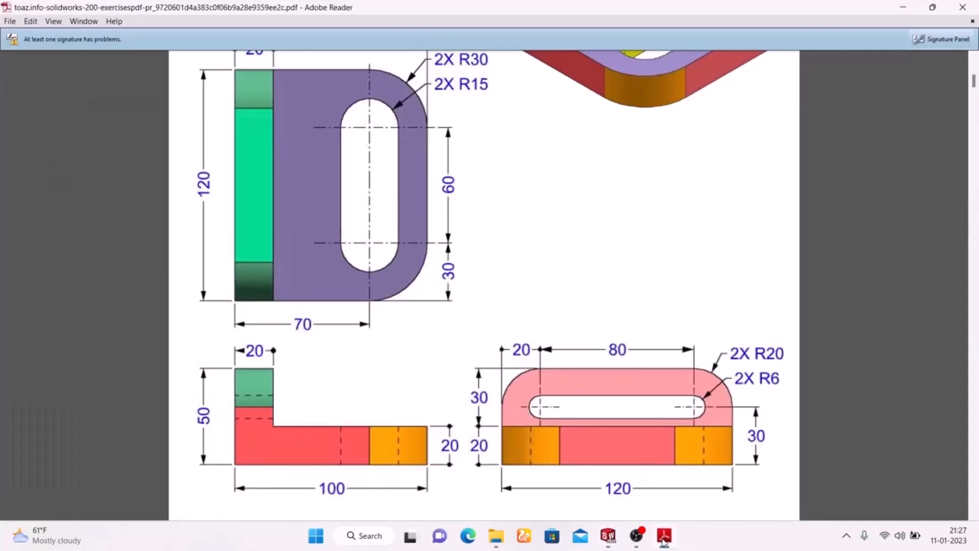
left_click(663, 538)
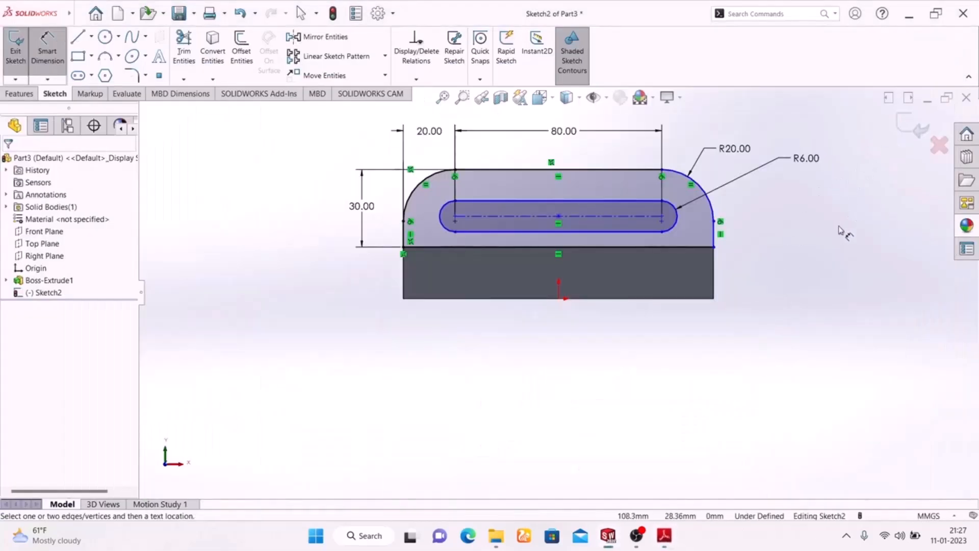
left_click(913, 124)
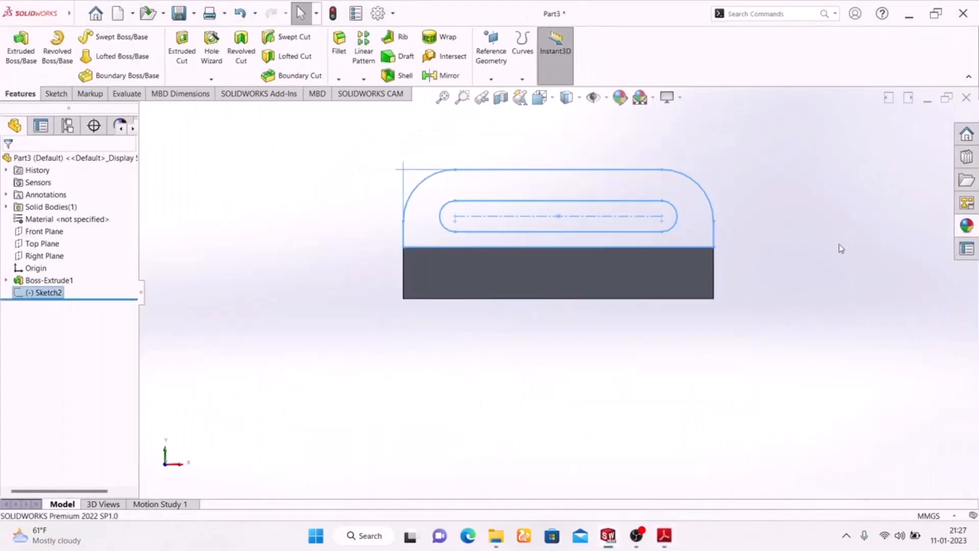
key("space")
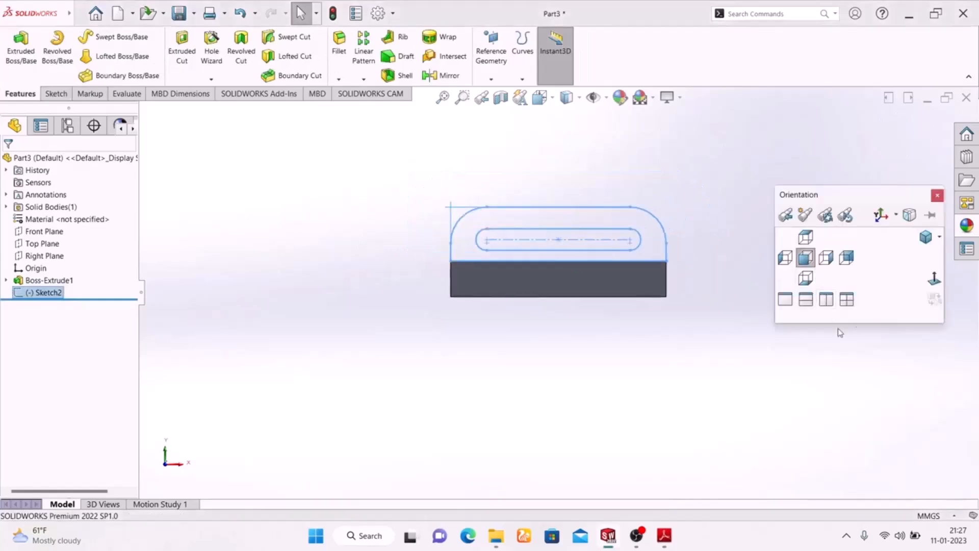
left_click(925, 237)
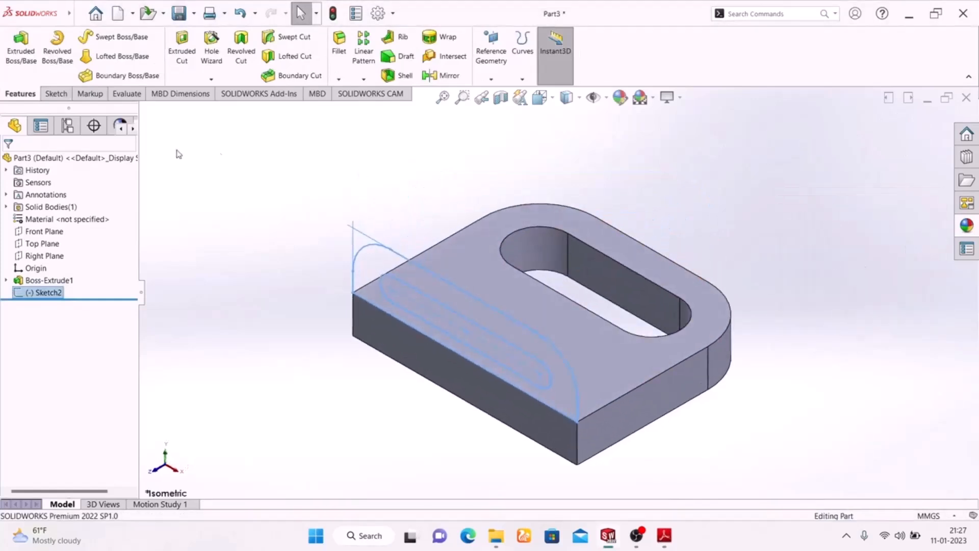
Step: Extrude the upright profile 20 mm Blind with the direction reversed over the base, merging the result
left_click(659, 538)
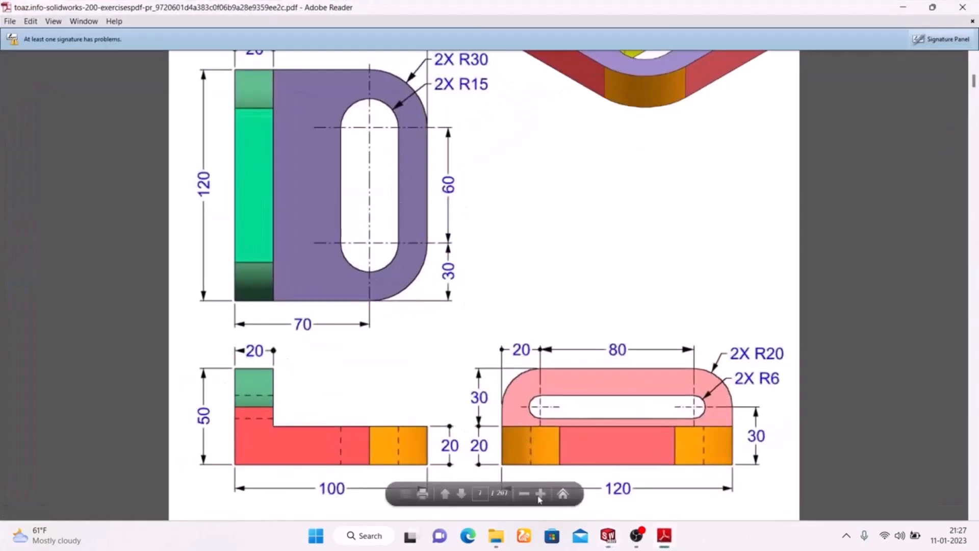
left_click(664, 536)
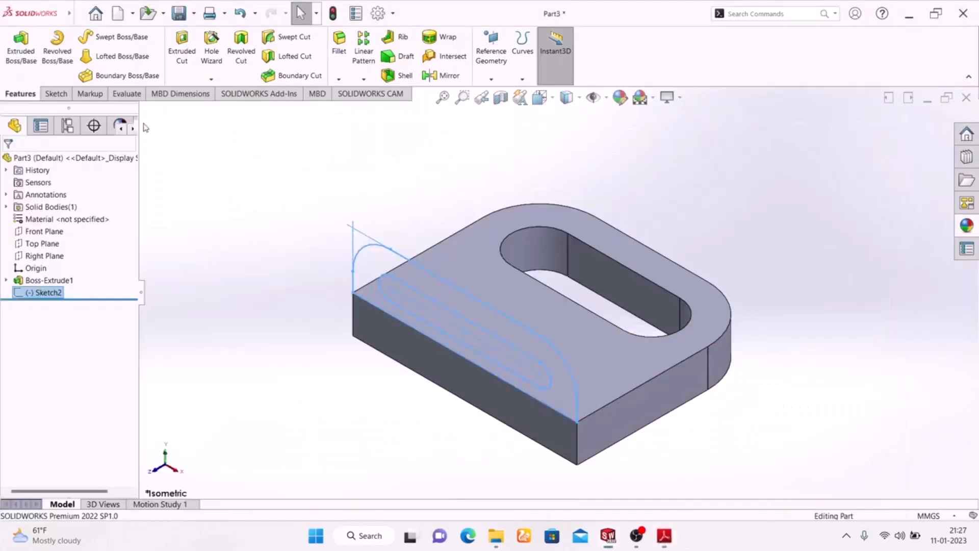
left_click(6, 60)
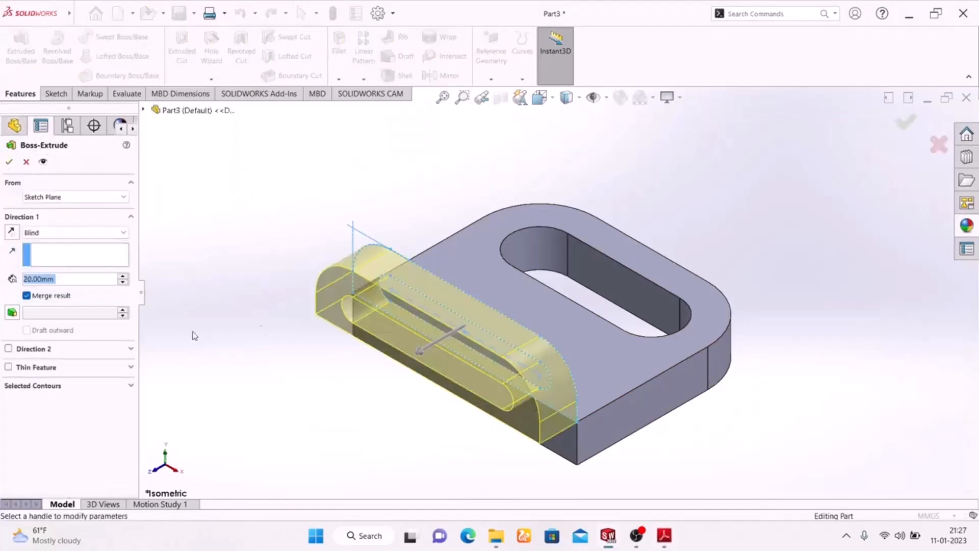
left_click(11, 234)
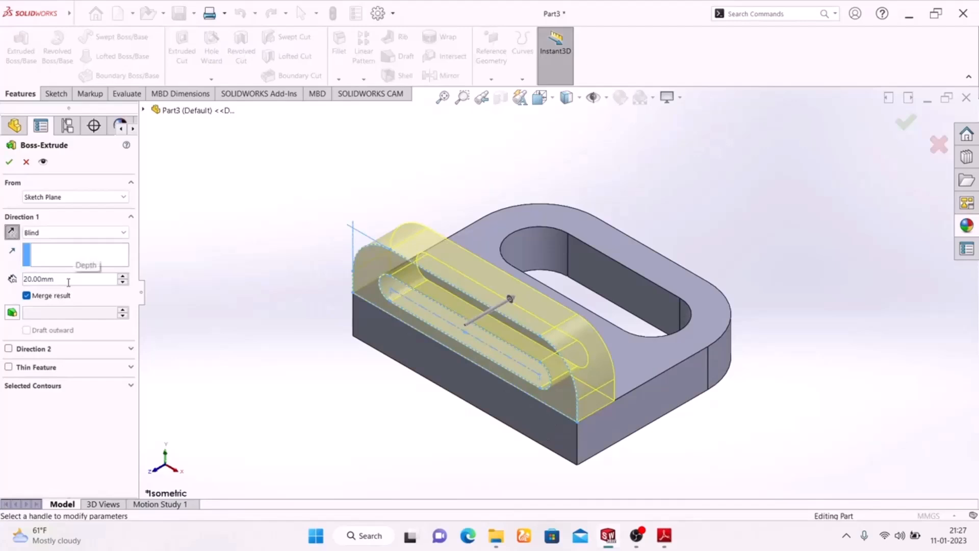
left_click(8, 163)
middle_click_drag(258, 354, 173, 393)
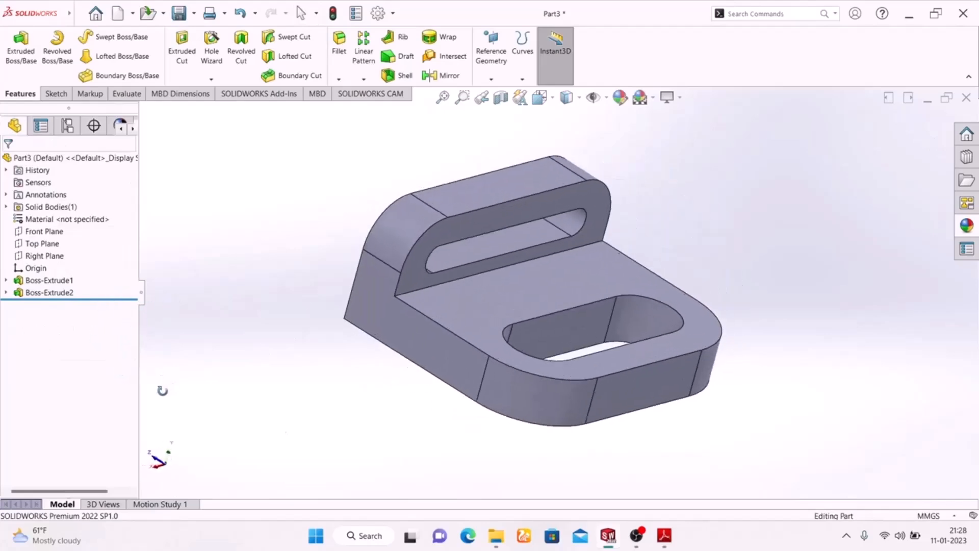
left_click(663, 535)
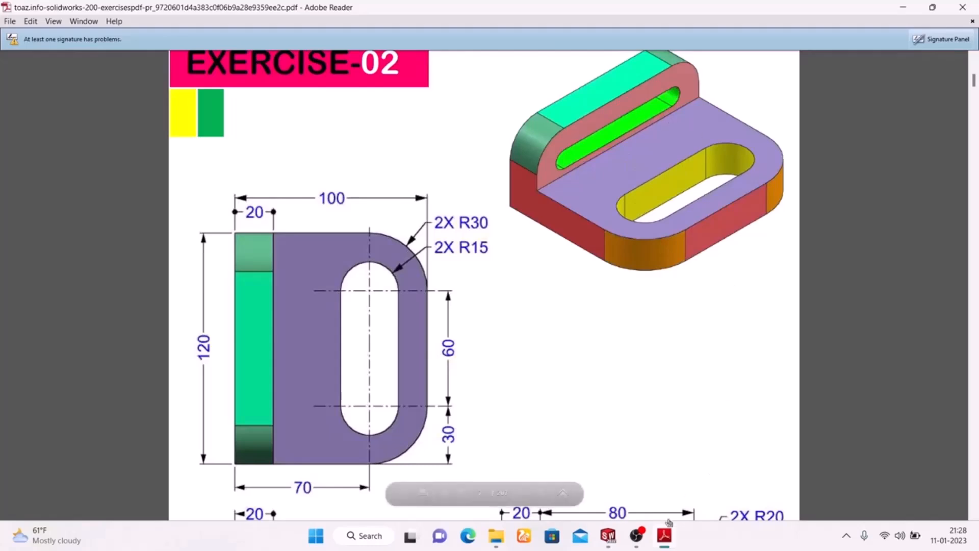
left_click(663, 535)
left_click(620, 97)
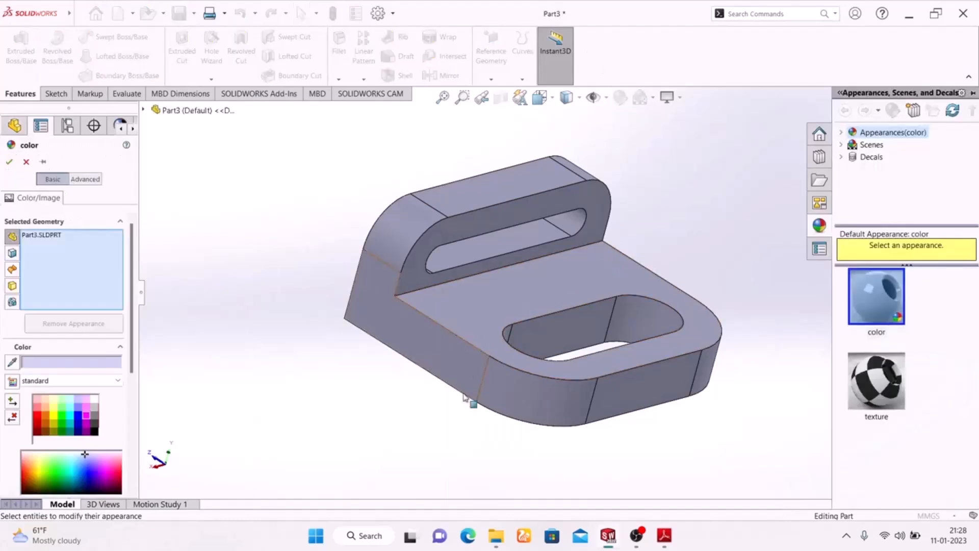
left_click(586, 329)
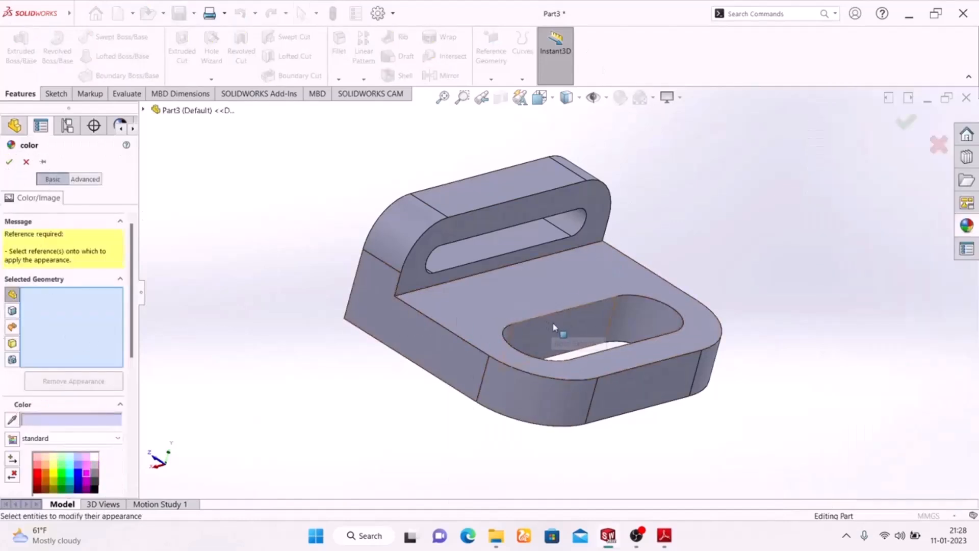
left_click(562, 332)
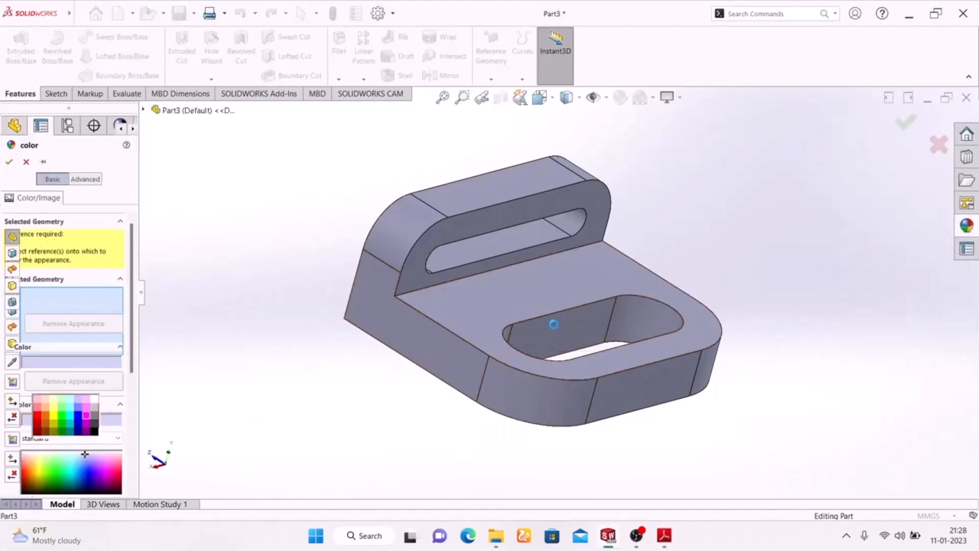
left_click(651, 320)
middle_click_drag(301, 343, 396, 455)
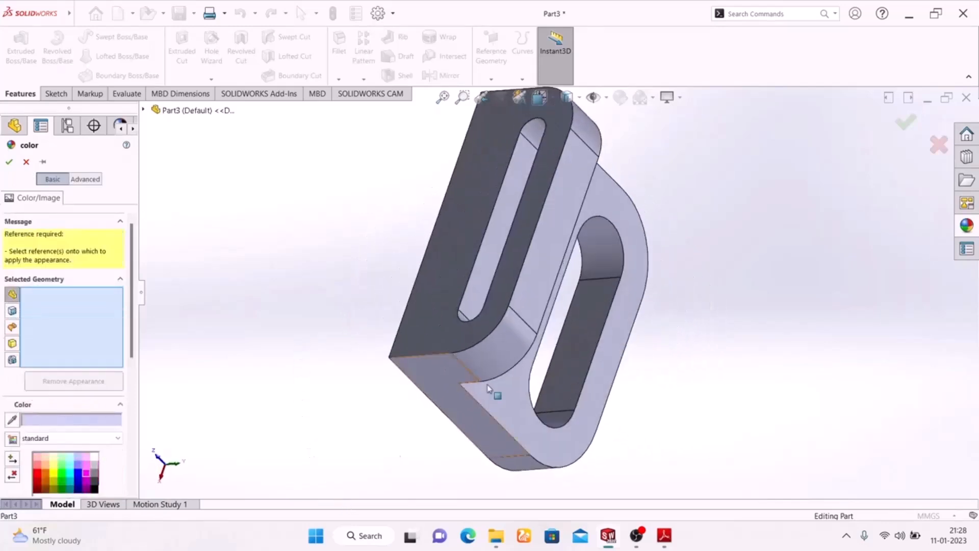
scroll(590, 316, "down", 3)
left_click(582, 344)
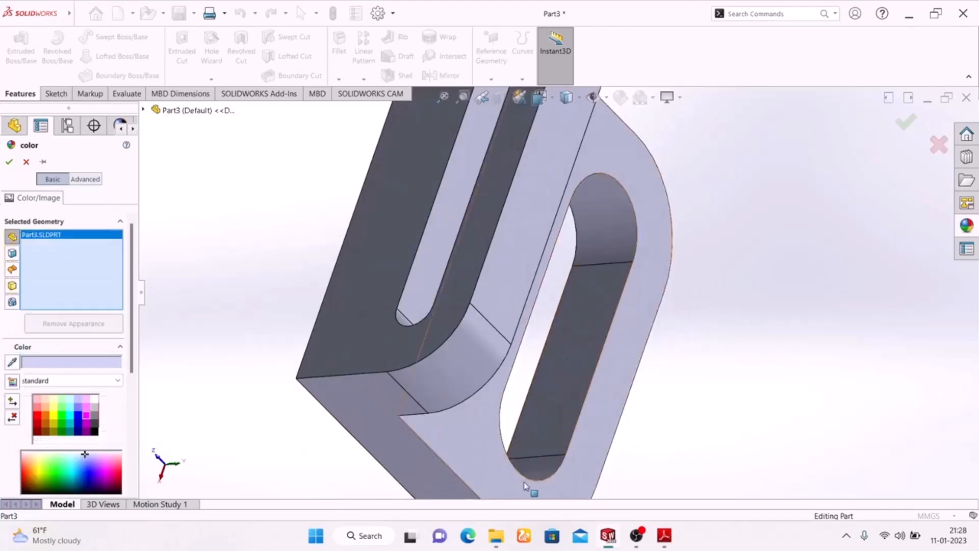
left_click(528, 467)
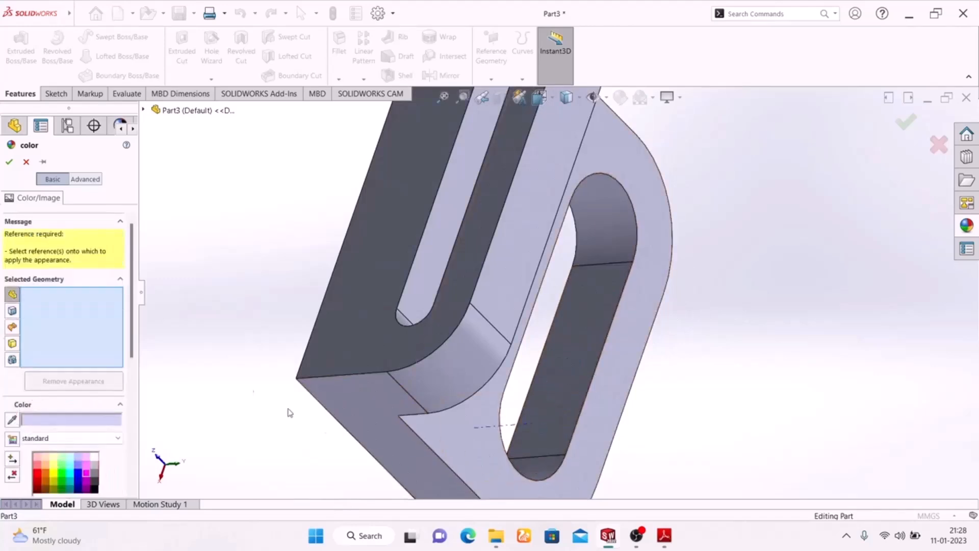
left_click(26, 163)
Step: Select all the inner faces of the slot in the base, both straight walls and both rounded ends
middle_click_drag(715, 286, 560, 291)
left_click(560, 288)
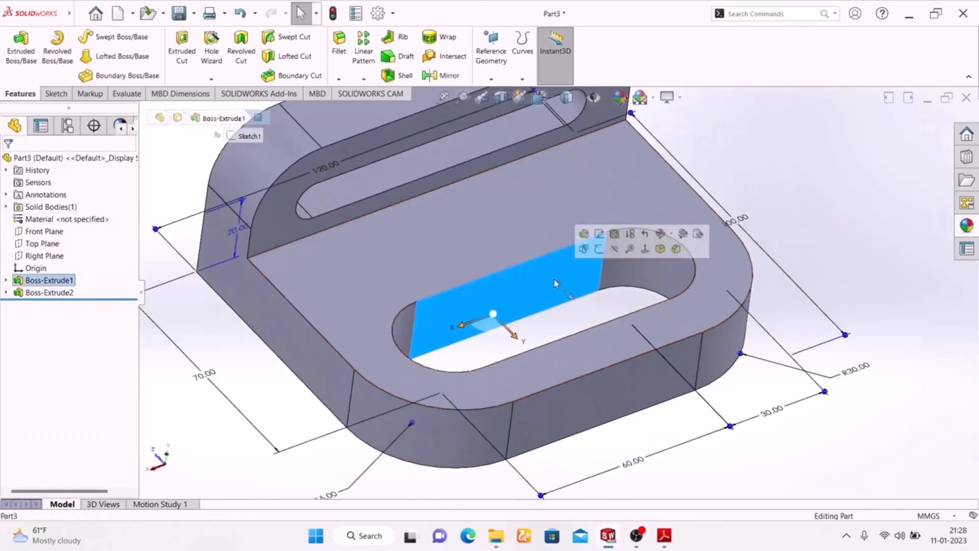
left_click(631, 269, "ctrl")
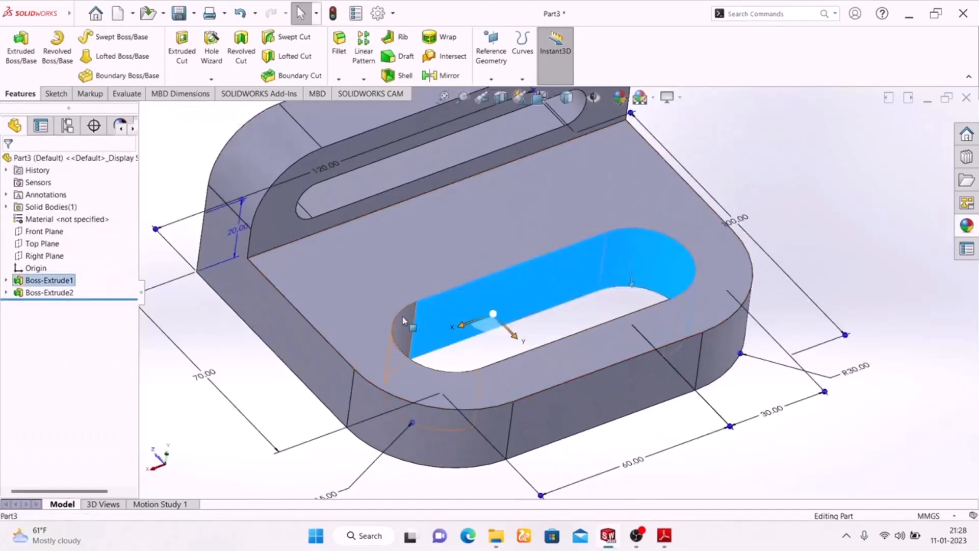
left_click(403, 320, "ctrl")
middle_click_drag(403, 321, 559, 351)
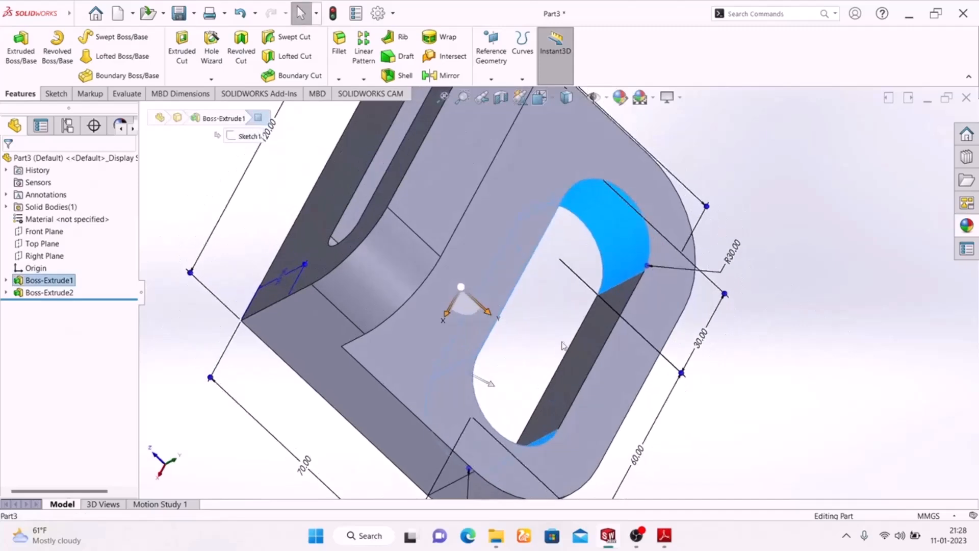
left_click(581, 343)
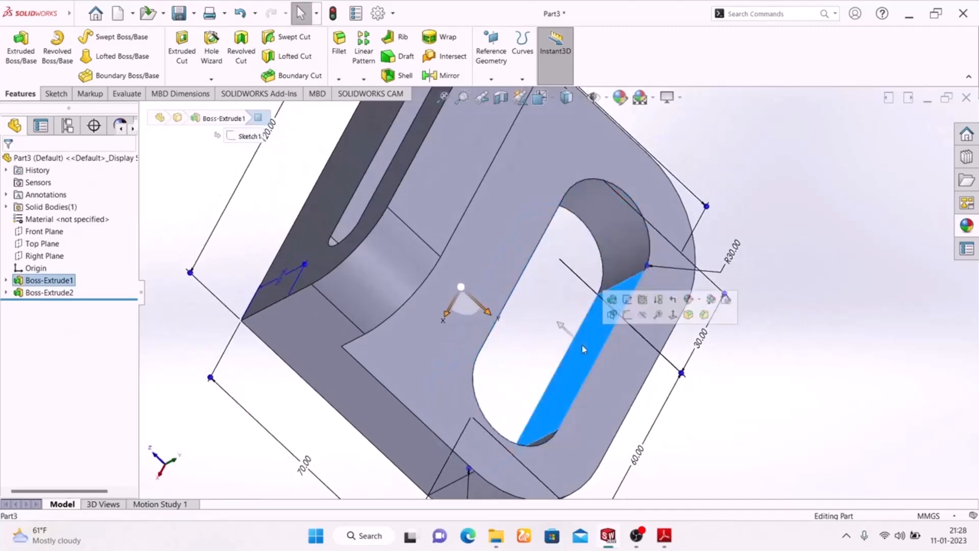
left_click(612, 261)
middle_click_drag(767, 389, 645, 335)
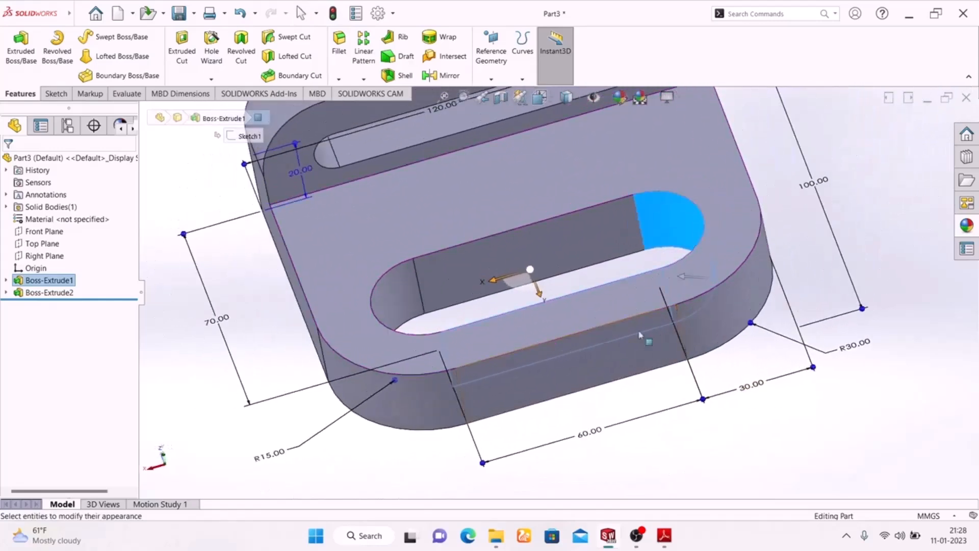
left_click(492, 263, "ctrl")
left_click(396, 295, "ctrl")
Step: Add all the inner faces of the upright's slot to the selection, both straight walls and both rounded ends
scroll(525, 314, "up", 1)
scroll(525, 314, "up", 2)
scroll(535, 223, "down", 4)
left_click(472, 154, "ctrl")
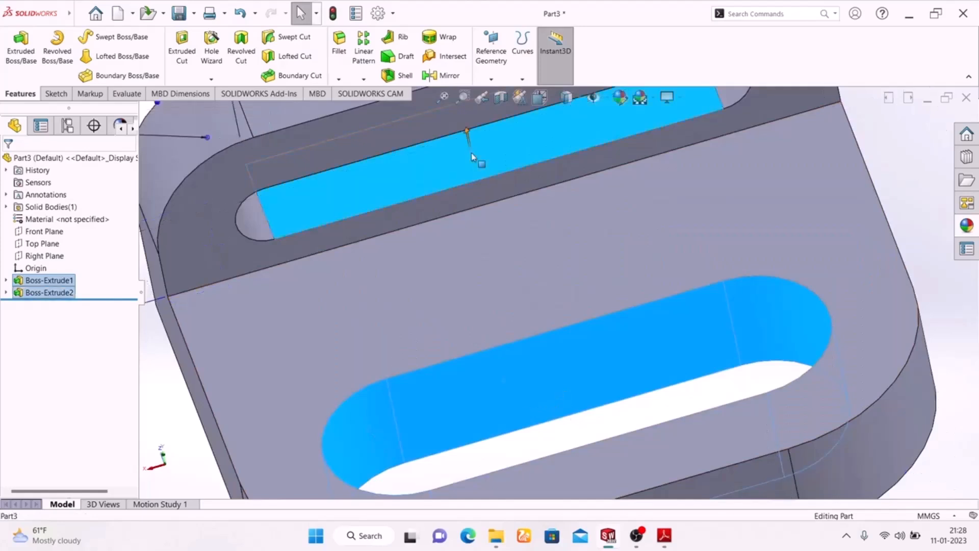
scroll(495, 234, "up", 3)
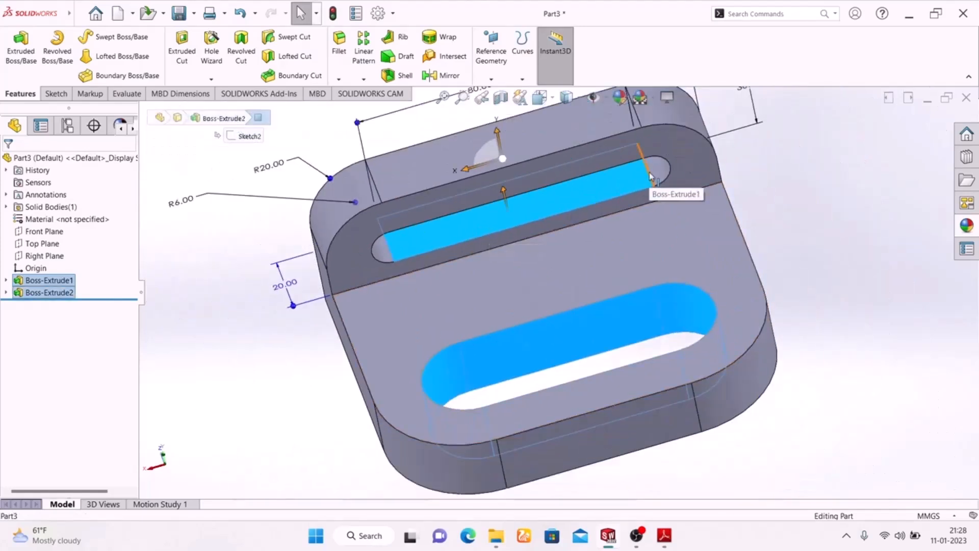
left_click(660, 171, "ctrl")
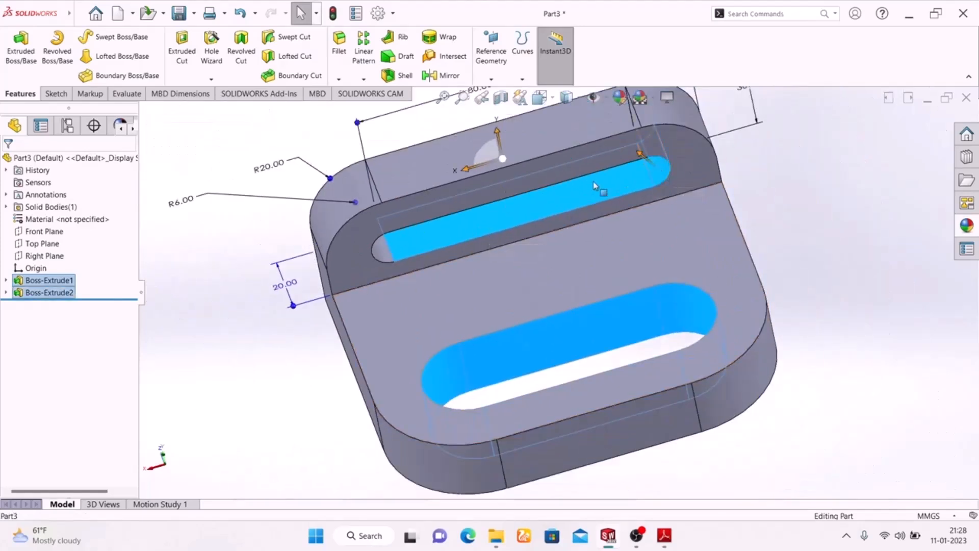
left_click(383, 249, "ctrl")
middle_click_drag(834, 276, 656, 167)
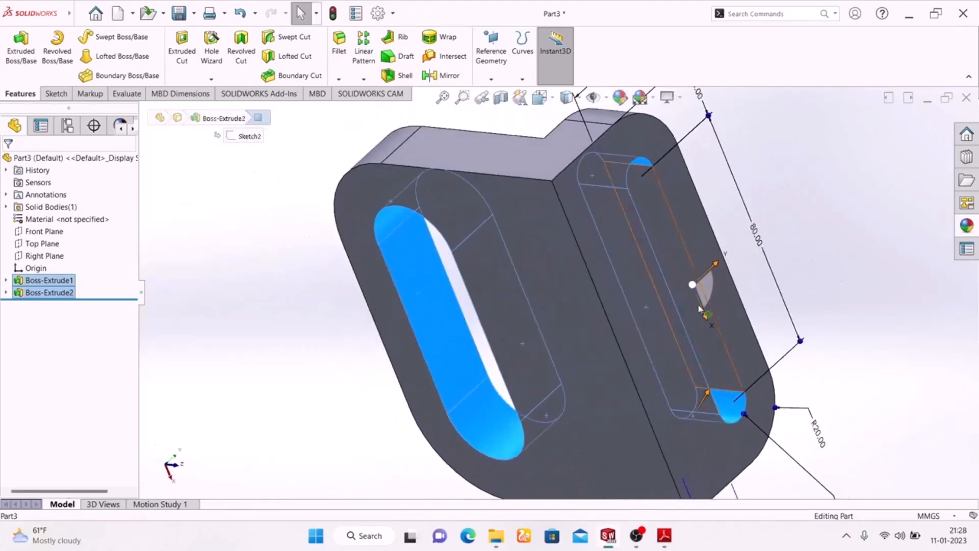
left_click(712, 356, "ctrl")
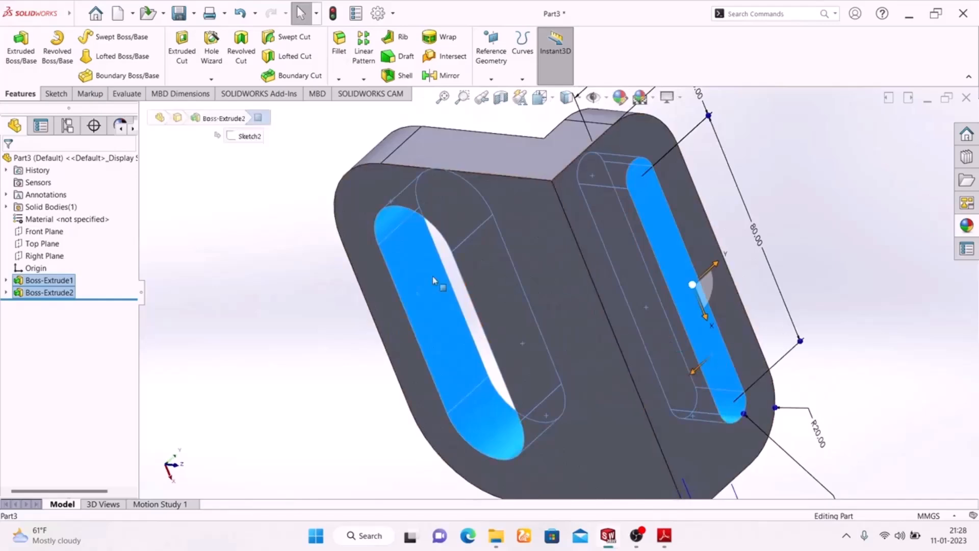
middle_click_drag(294, 238, 561, 255)
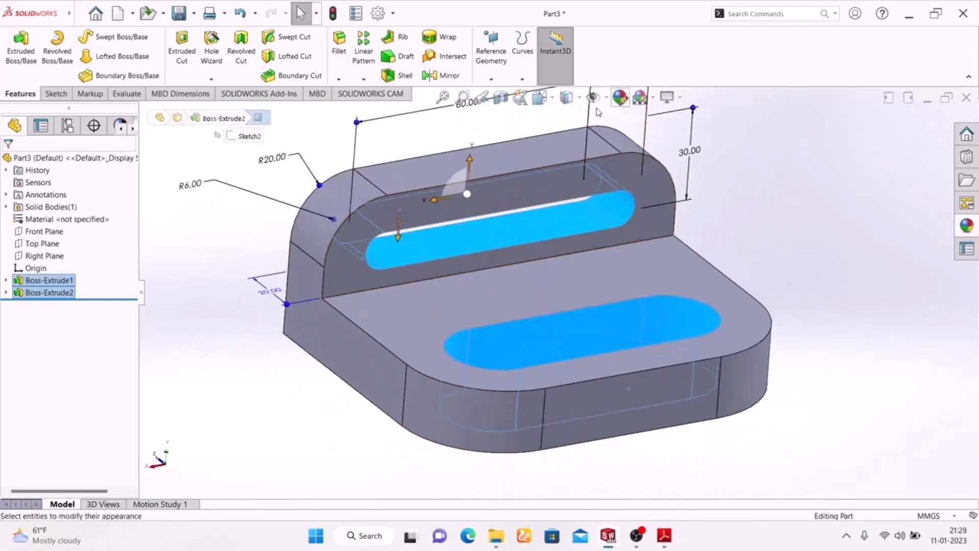
Step: Apply a green color to the selected inner faces of the base slot and the upright slot
left_click(621, 97)
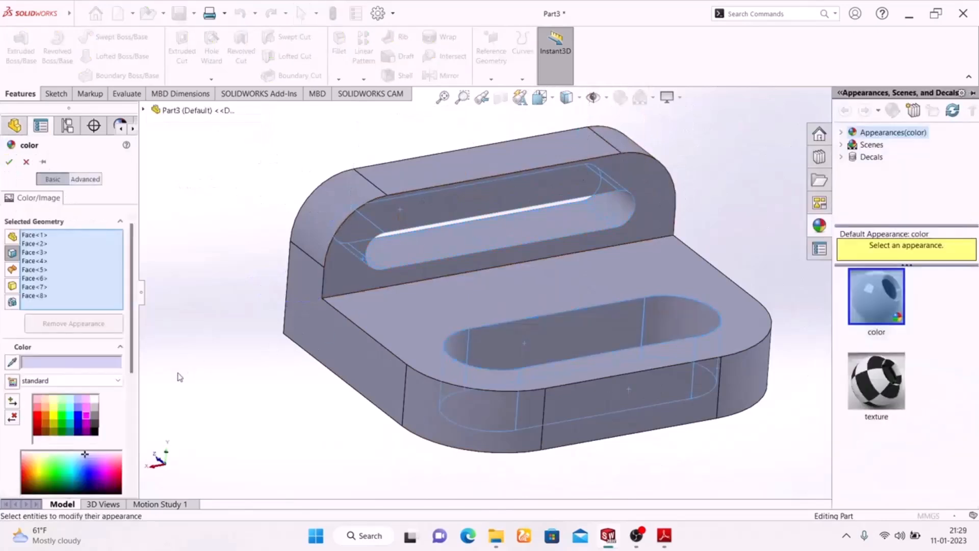
left_click(64, 419)
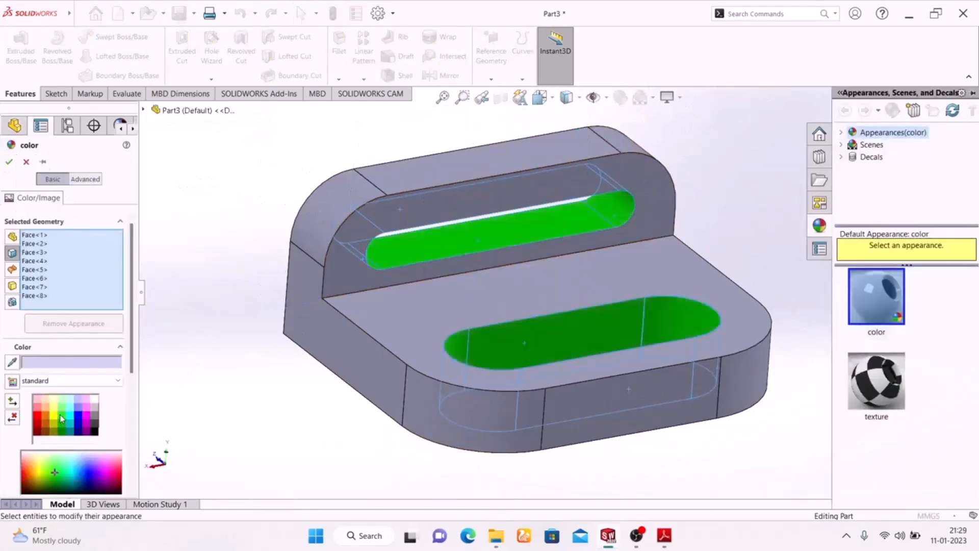
left_click(8, 163)
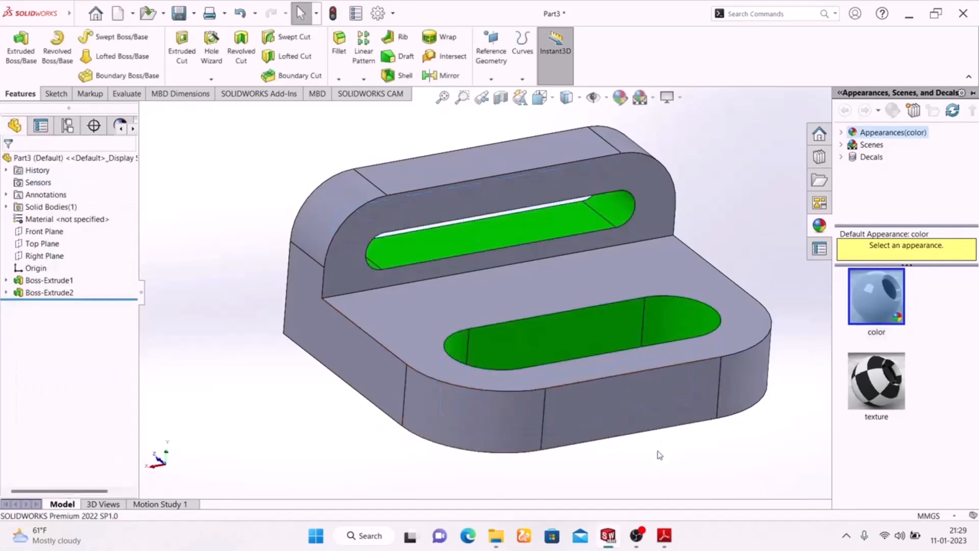
Step: Check the face colors in the Exercise-02 drawing and color the base's three straight outer side faces red
left_click(664, 537)
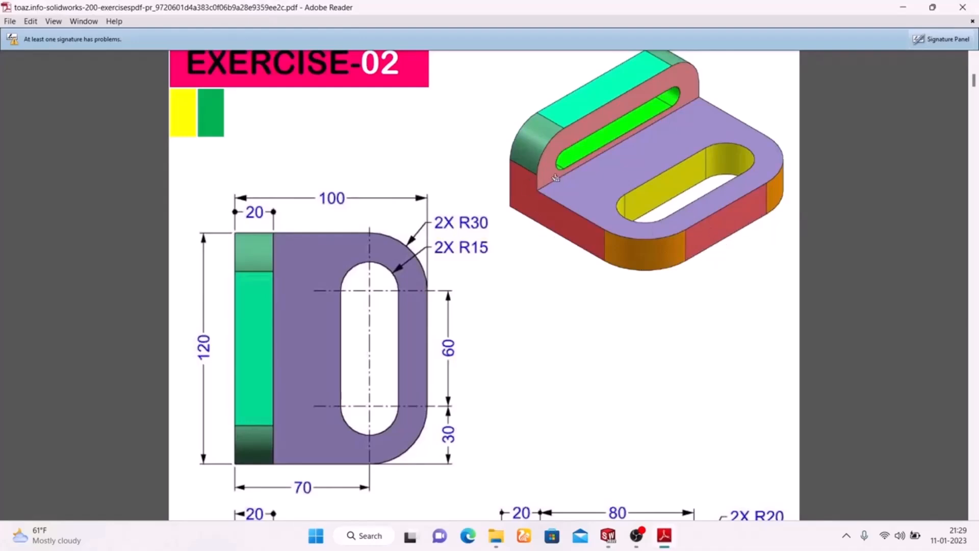
left_click(664, 536)
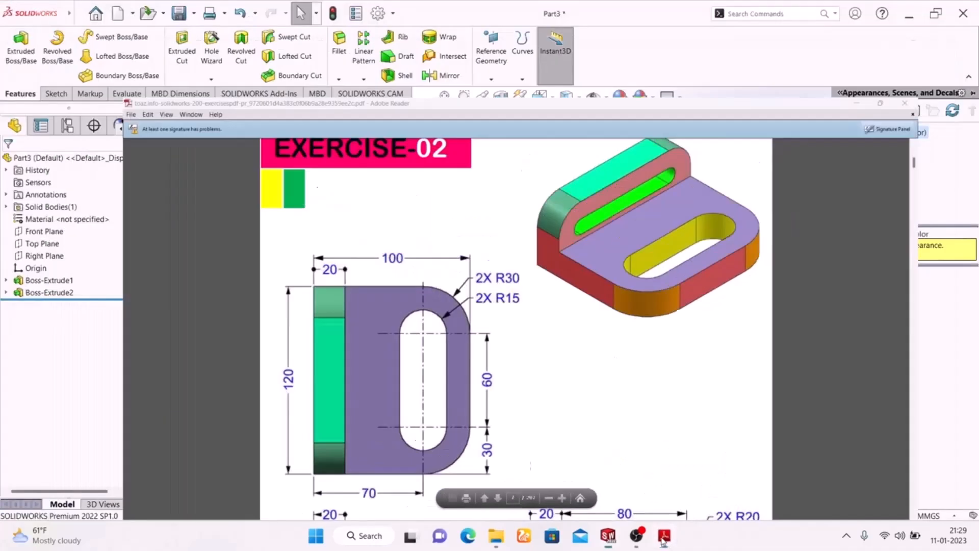
left_click(318, 326)
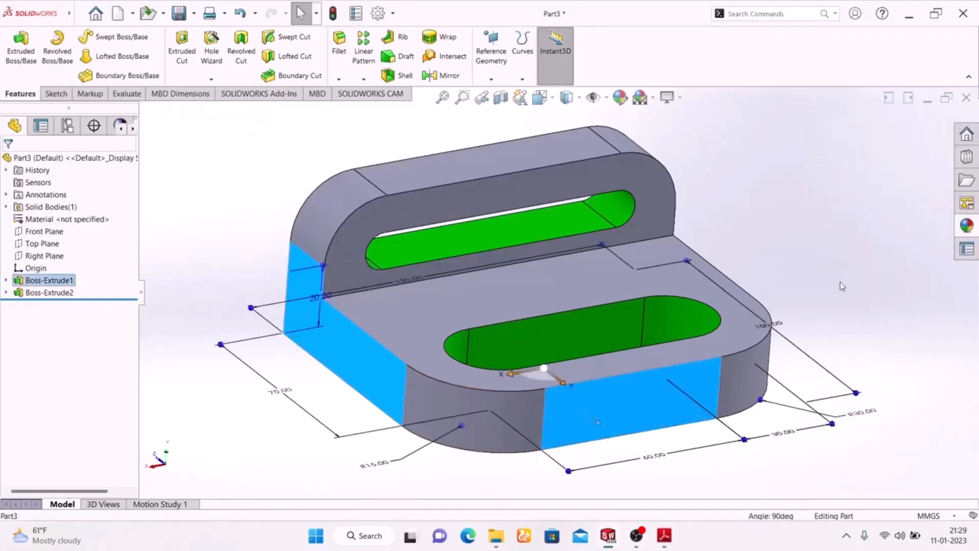
mouse_move(489, 173)
middle_mouse_down()
mouse_move(722, 277)
mouse_move(748, 273)
mouse_move(385, 301)
mouse_move(353, 282)
mouse_move(395, 270)
mouse_move(384, 269)
middle_mouse_up()
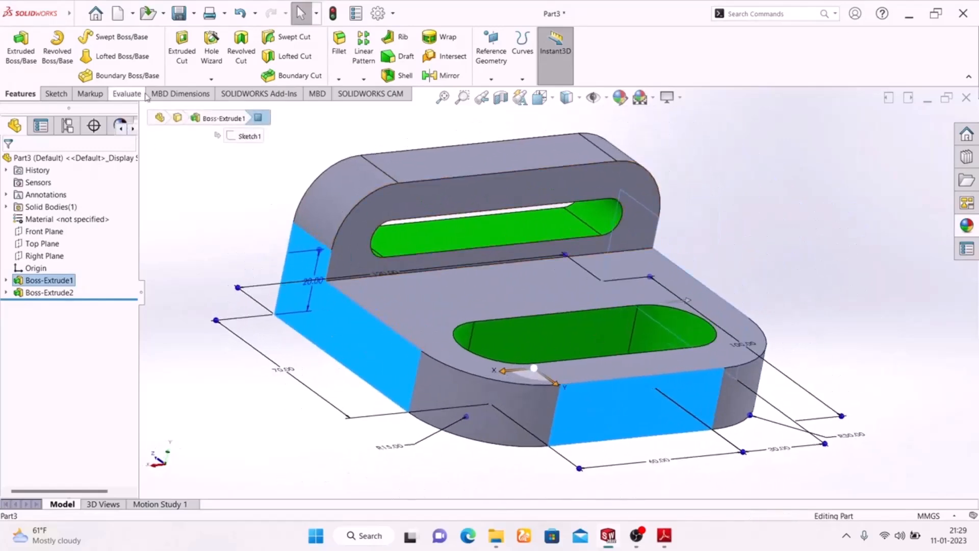
left_click(619, 97)
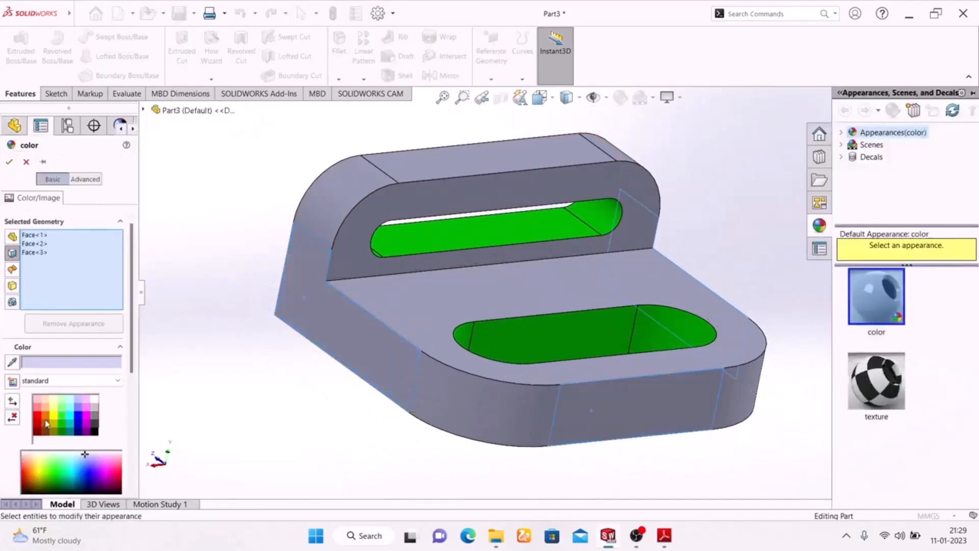
left_click(39, 420)
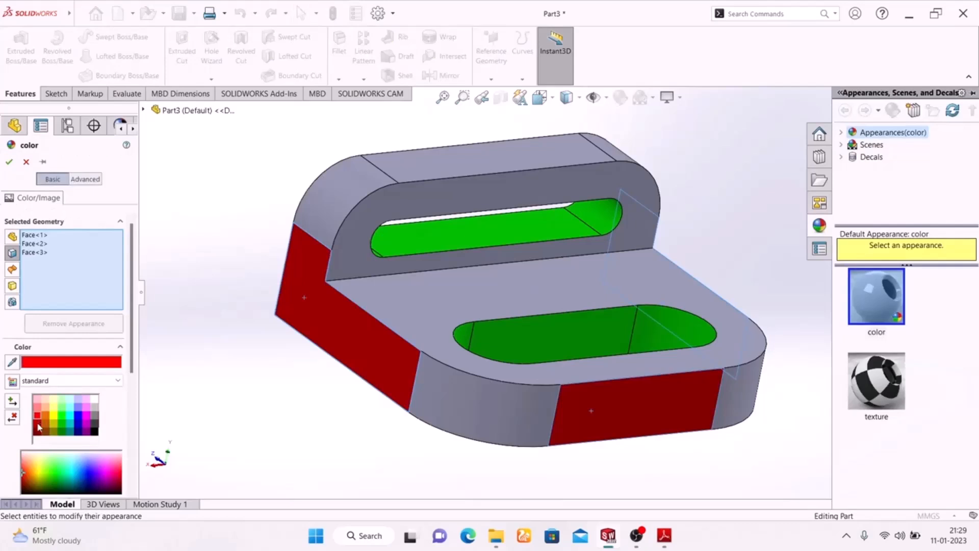
left_click(36, 408)
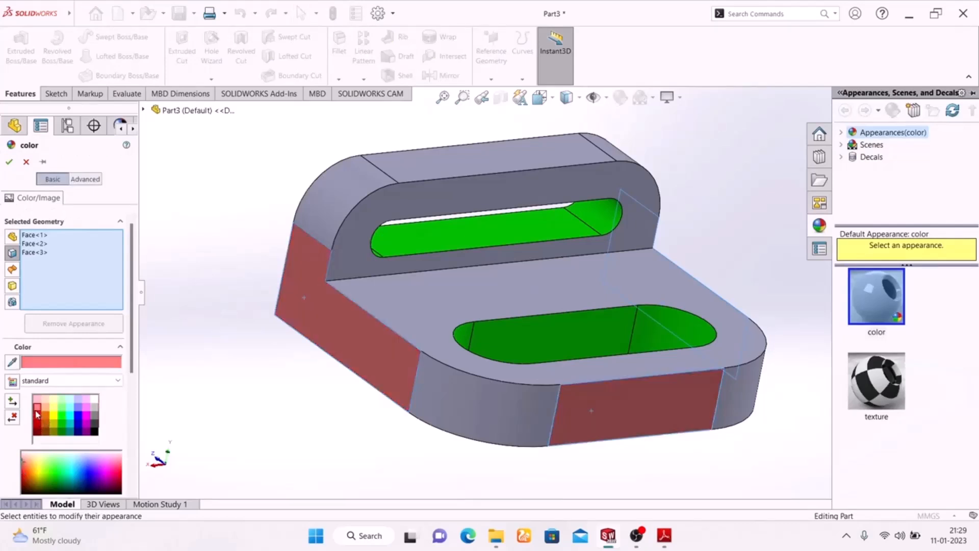
left_click(39, 420)
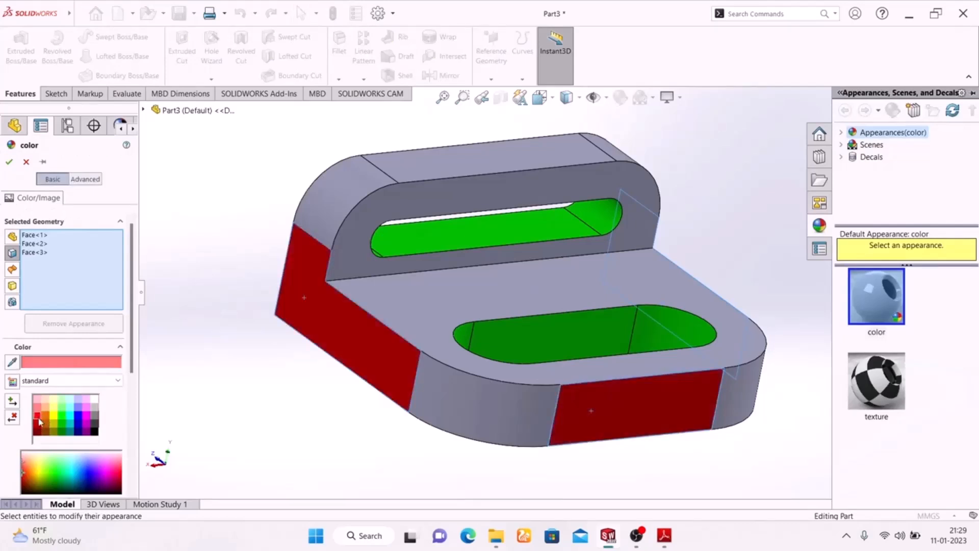
left_click(10, 162)
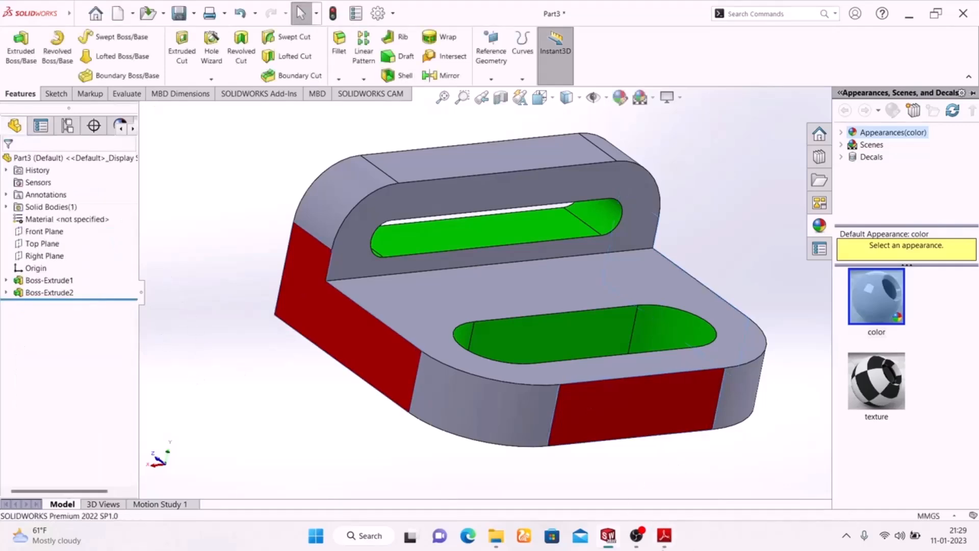
Step: Review the drawing's views, then color the rounded corner faces of the base and the upright yellow
left_click(662, 545)
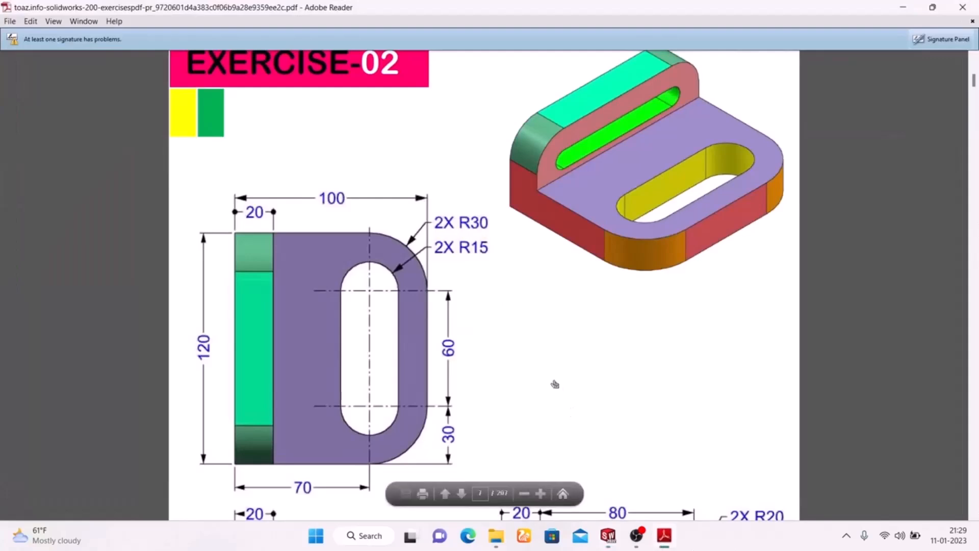
scroll(555, 384, "down", 5)
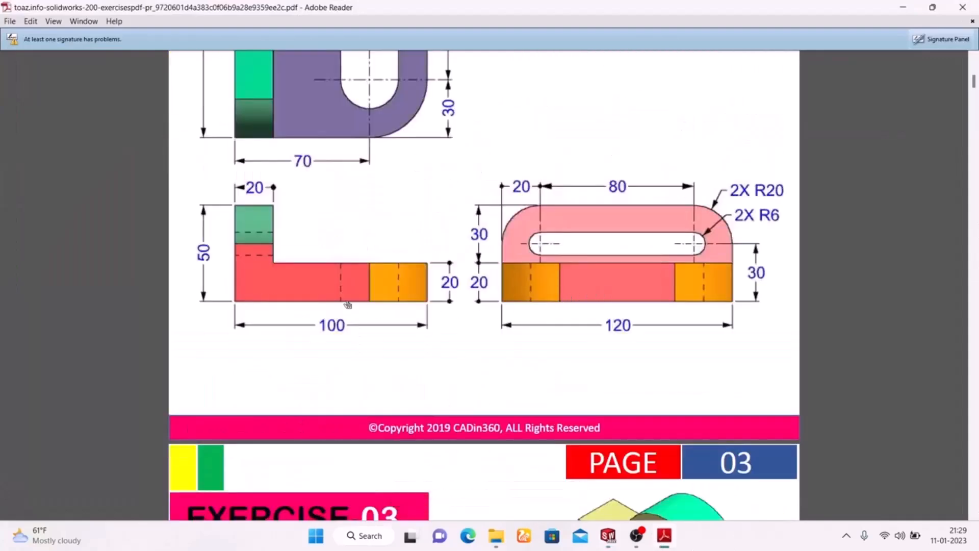
scroll(357, 311, "up", 3)
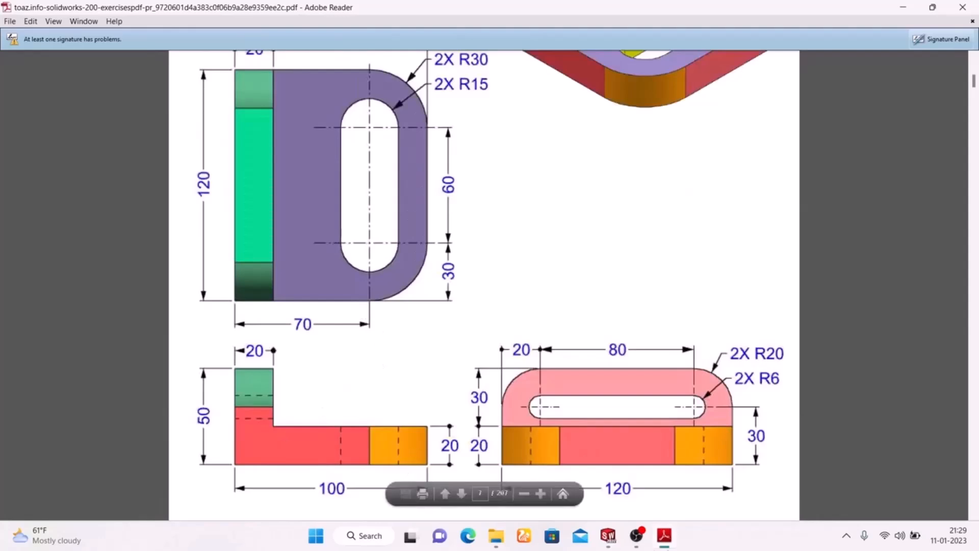
left_click(608, 536)
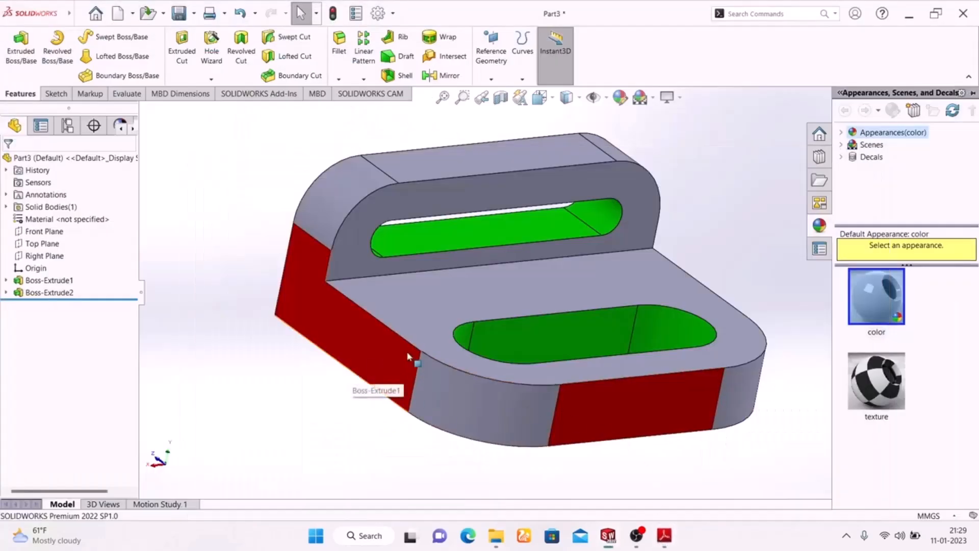
left_click(464, 401)
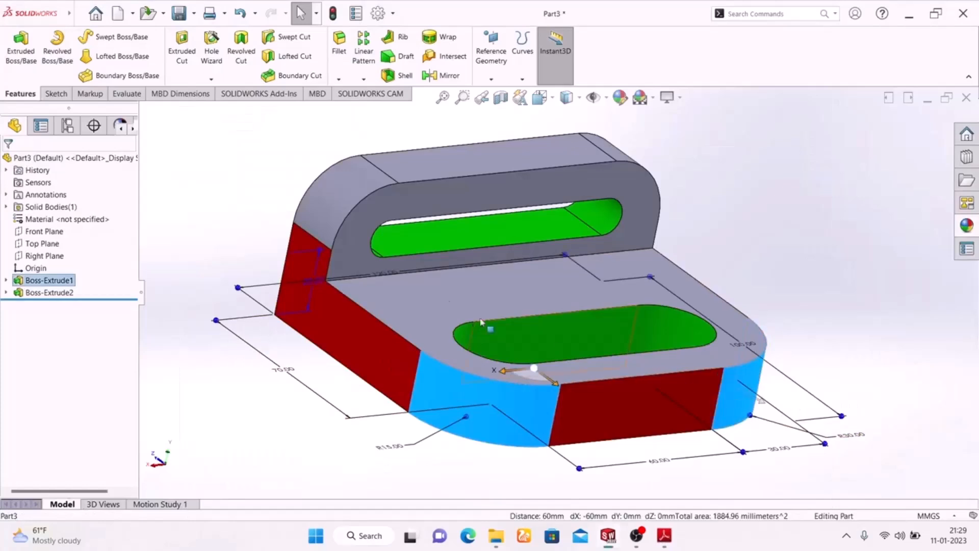
left_click(335, 203, "ctrl")
middle_click_drag(668, 206, 705, 246)
left_click(743, 161, "ctrl")
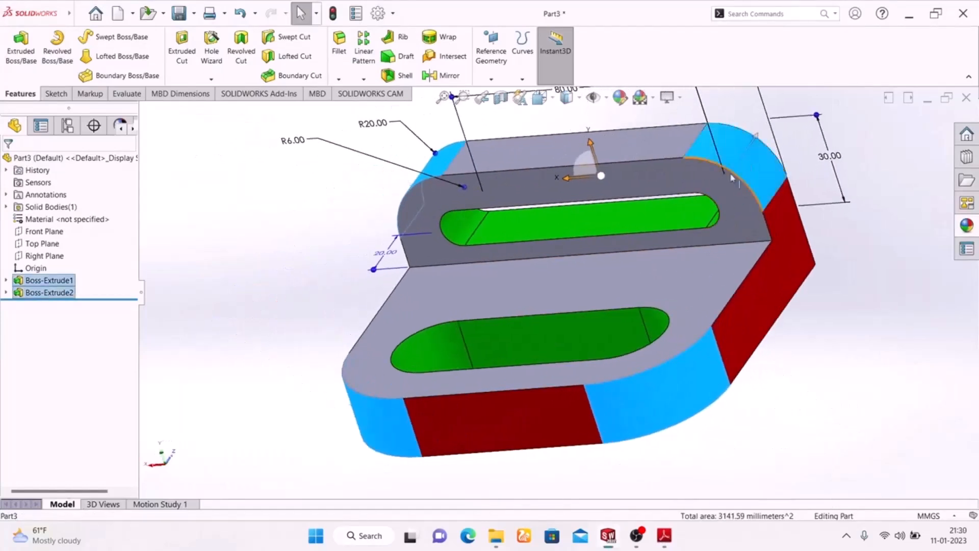
left_click(621, 102)
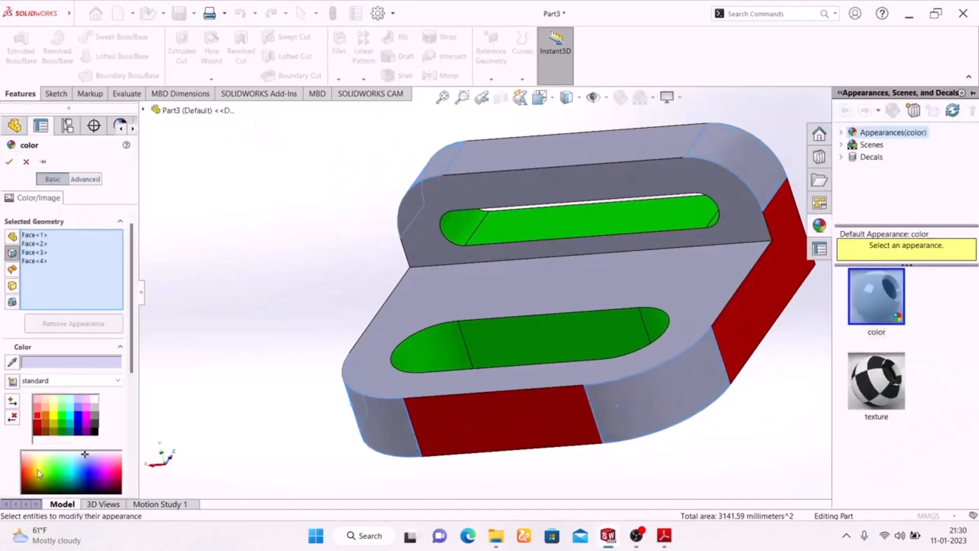
left_click(57, 416)
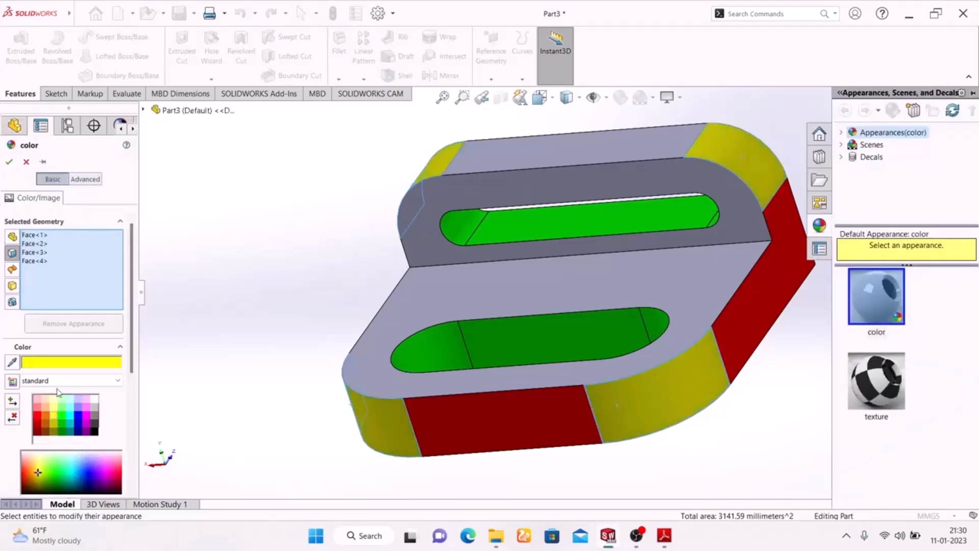
left_click(9, 163)
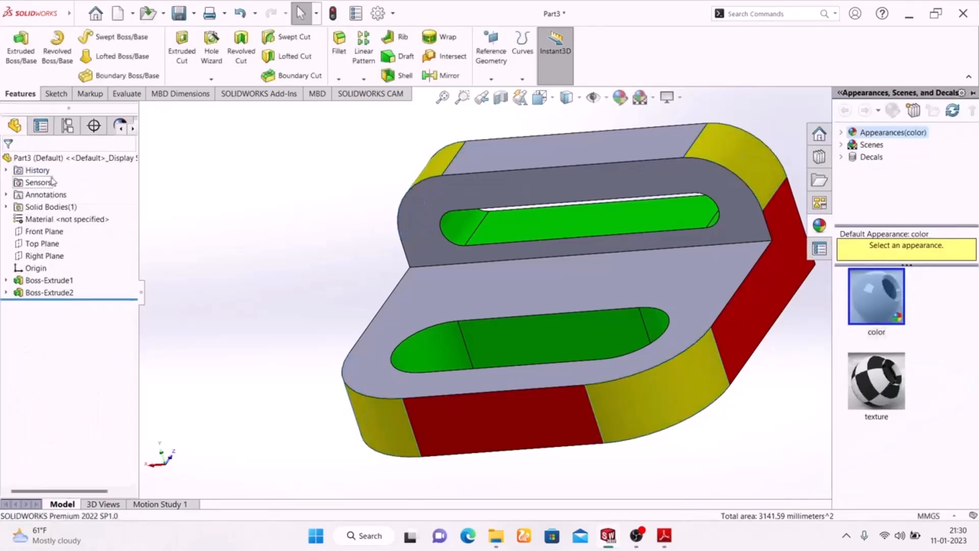
Step: Color the bottom face and the back face of the bracket cyan
middle_click_drag(225, 305, 328, 136)
left_click(468, 413)
middle_click_drag(238, 335, 334, 295)
left_click(379, 410, "ctrl")
middle_click_drag(775, 411, 627, 464)
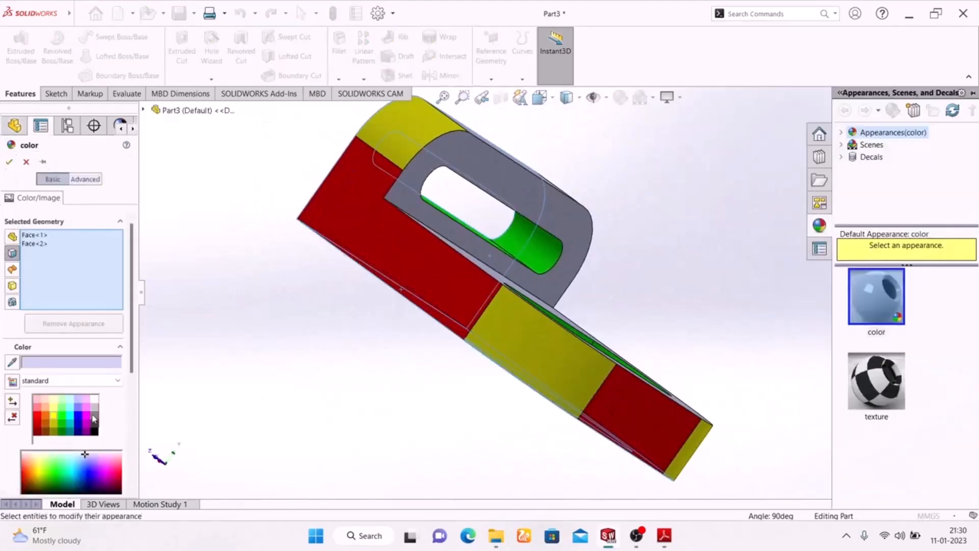
left_click(70, 421)
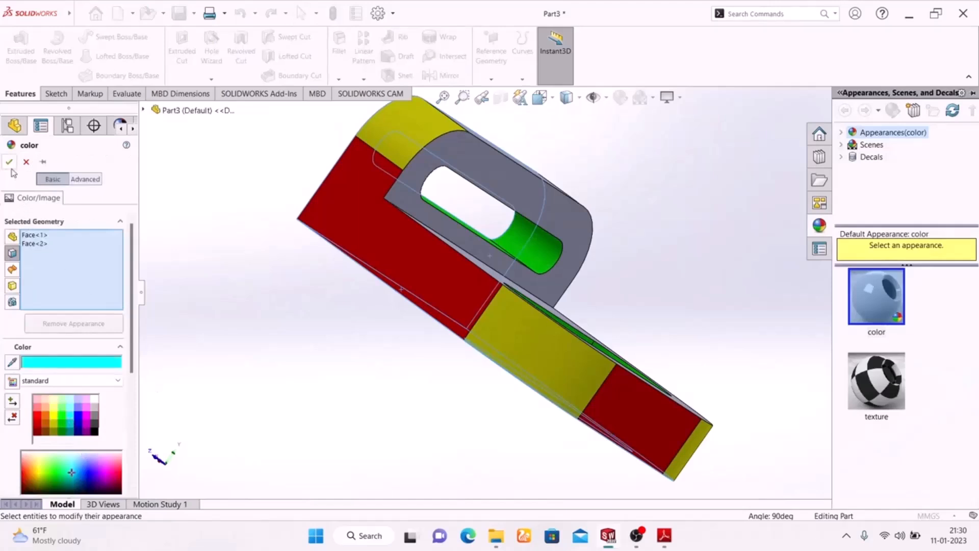
left_click(9, 162)
Step: Color the base's top face and the upright's slotted front face magenta
middle_click_drag(263, 369, 235, 400)
left_click(433, 327)
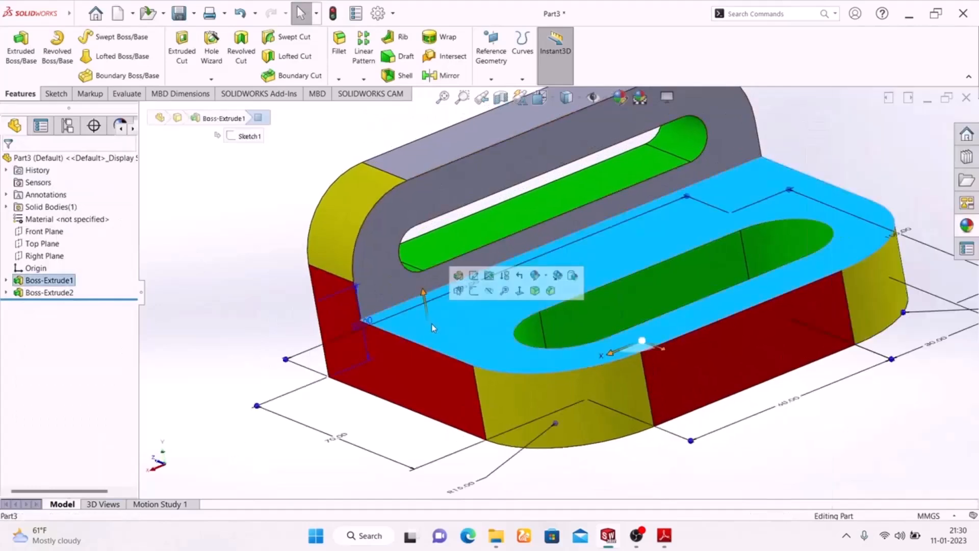
left_click(392, 258, "ctrl")
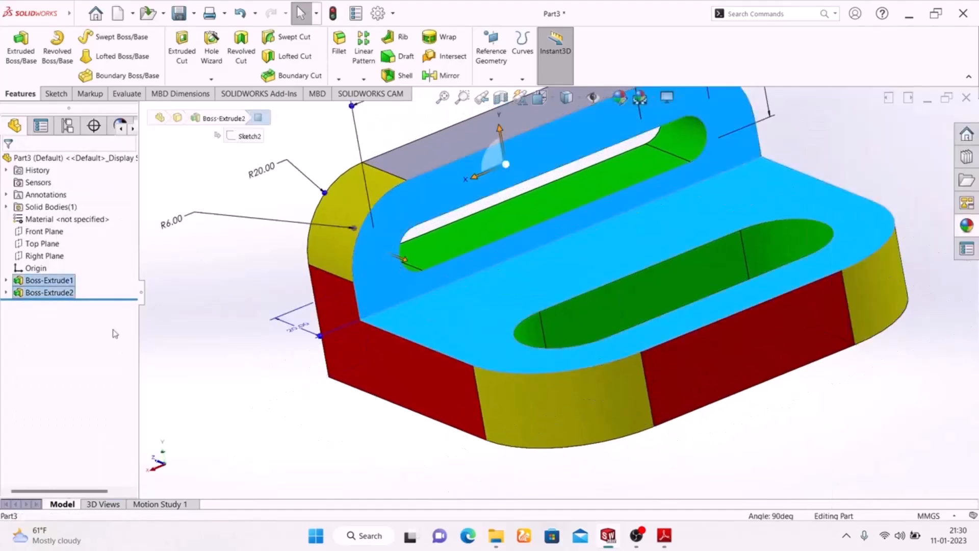
left_click(619, 109)
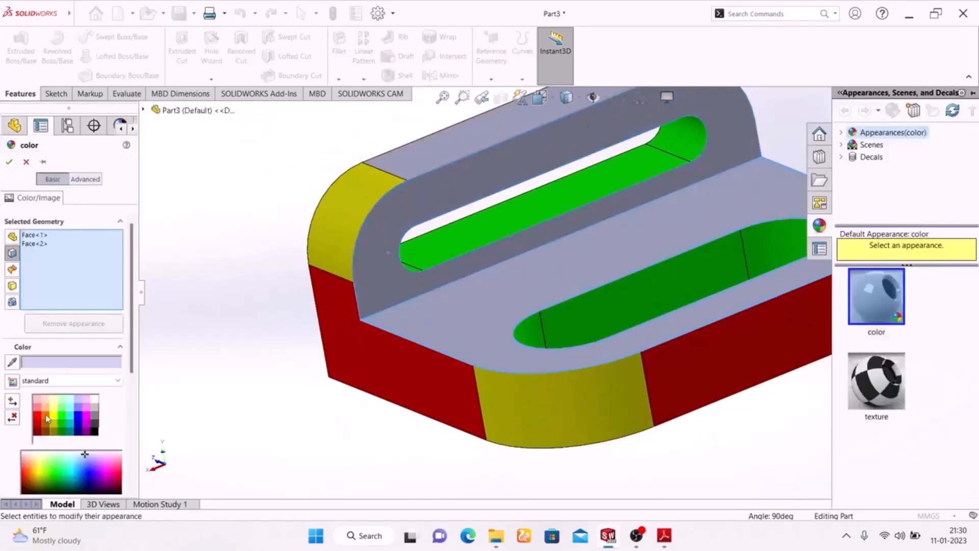
left_click(47, 420)
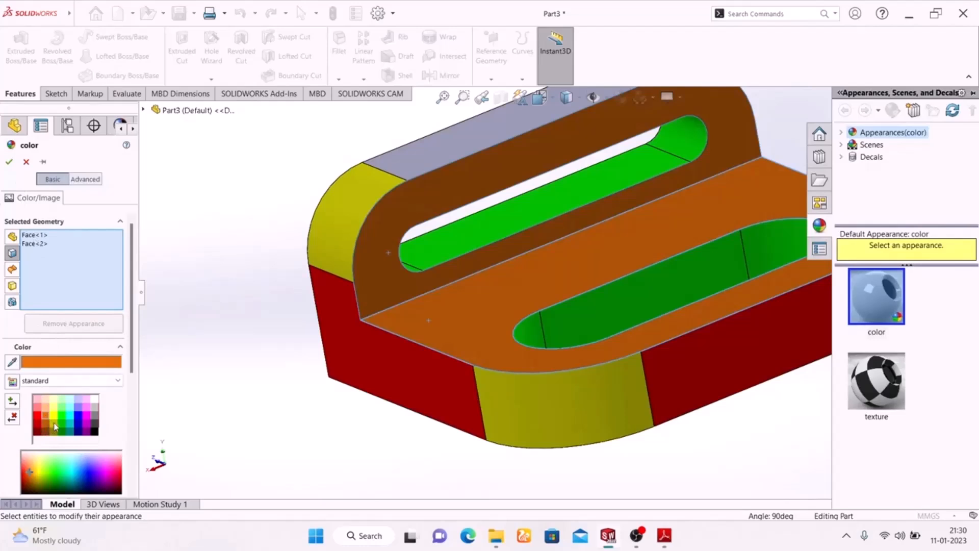
left_click(87, 419)
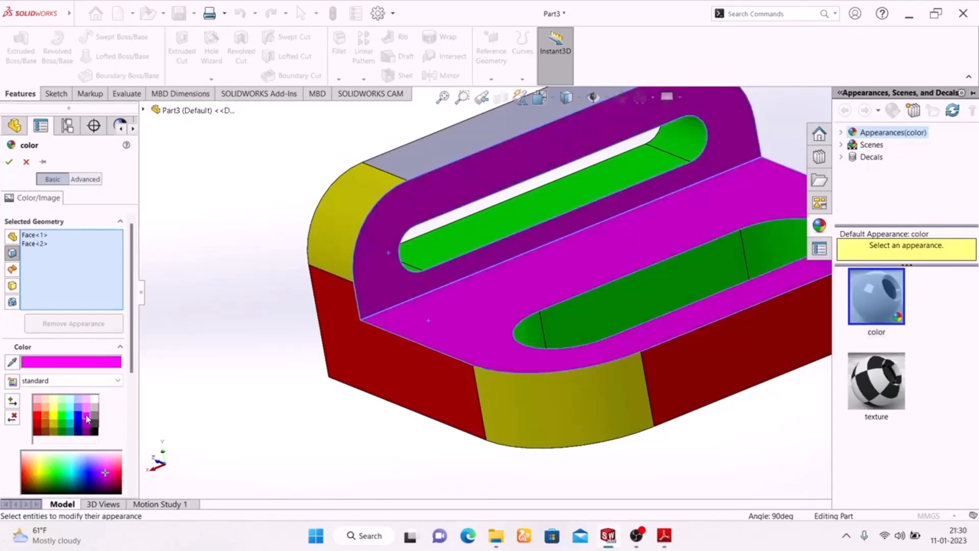
left_click(8, 164)
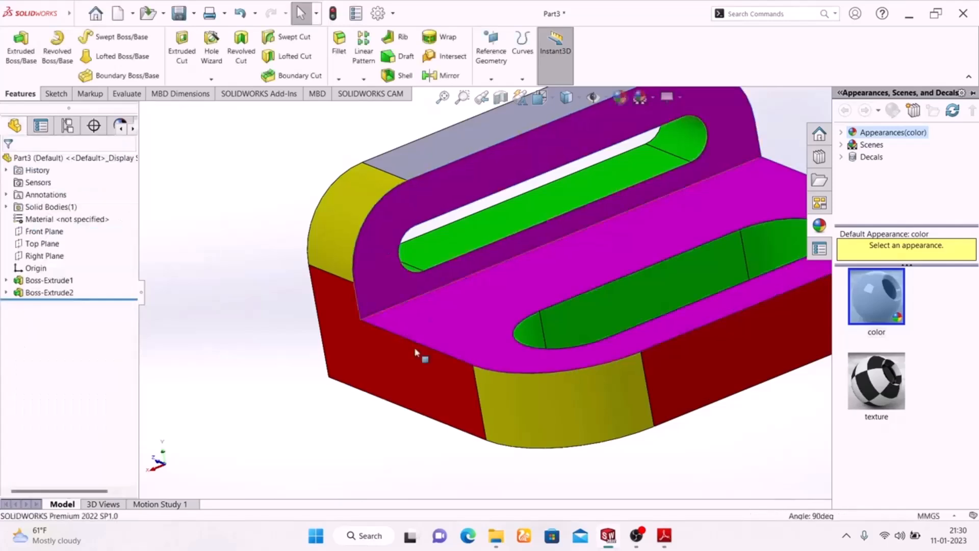
Step: Color the flat top face of the slotted upright red to match the base's straight side faces
middle_click_drag(404, 449, 341, 404)
scroll(336, 403, "up", 5)
middle_click_drag(669, 395, 667, 492)
scroll(544, 124, "down", 6)
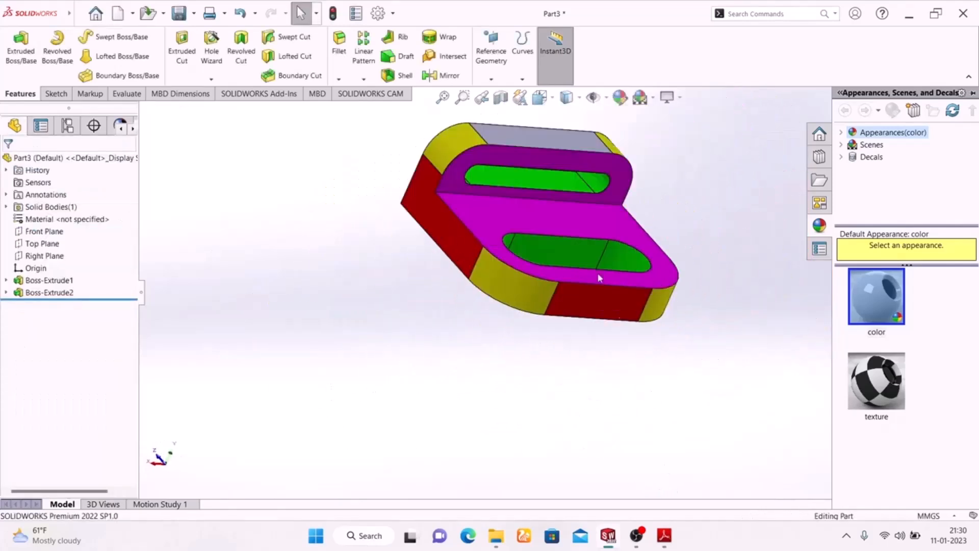
left_click(544, 125)
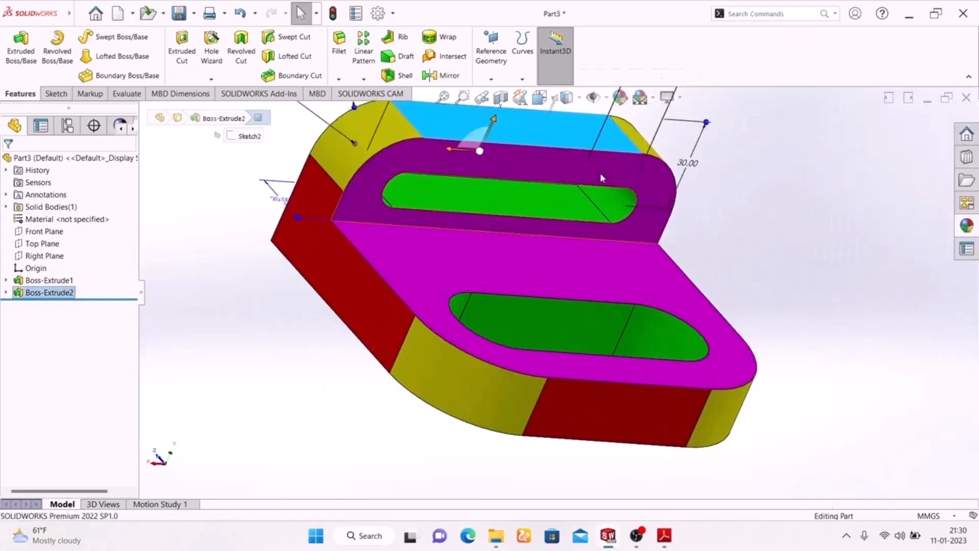
left_click(632, 104)
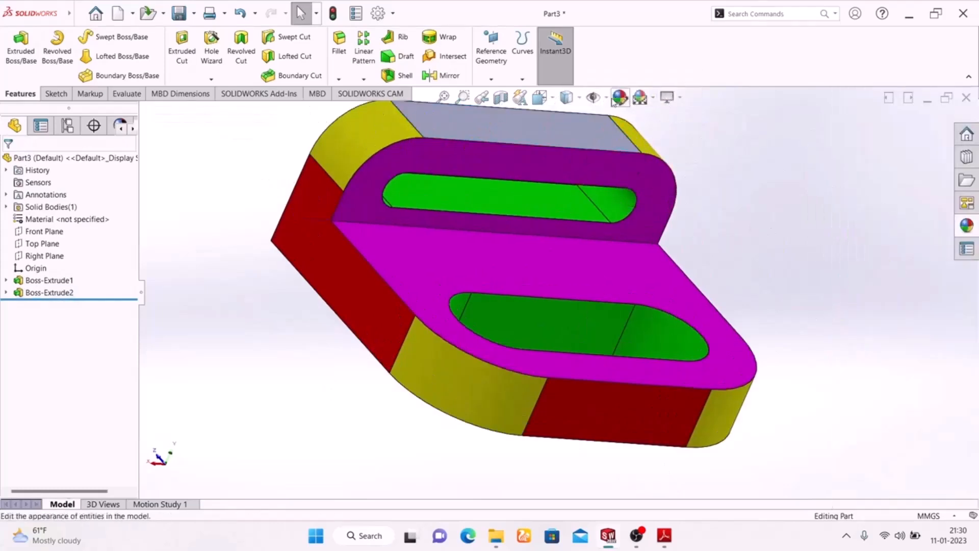
left_click(569, 133)
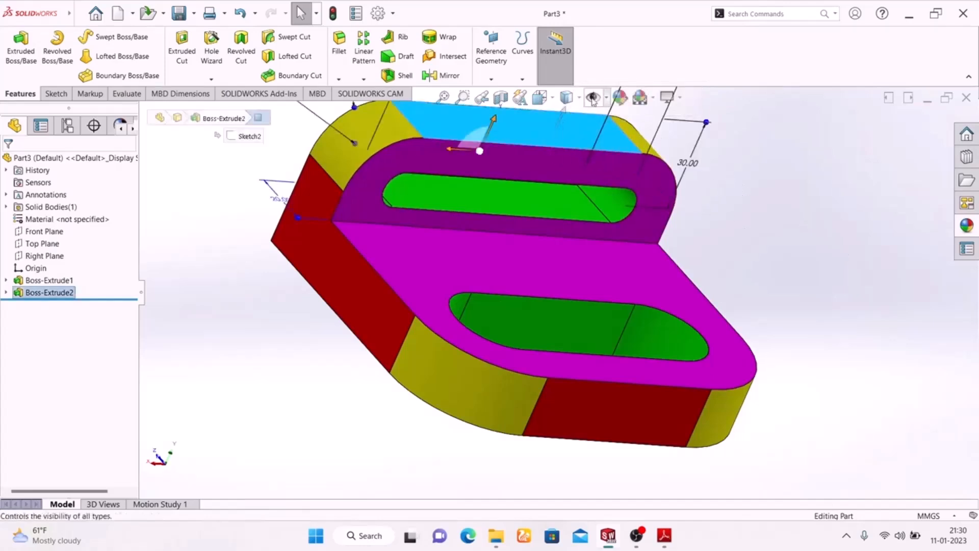
left_click(621, 97)
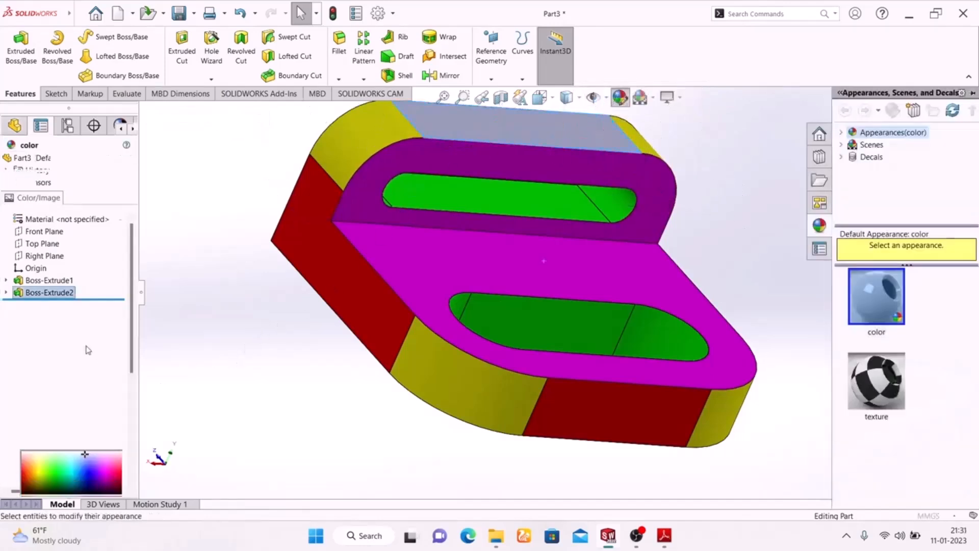
left_click(38, 416)
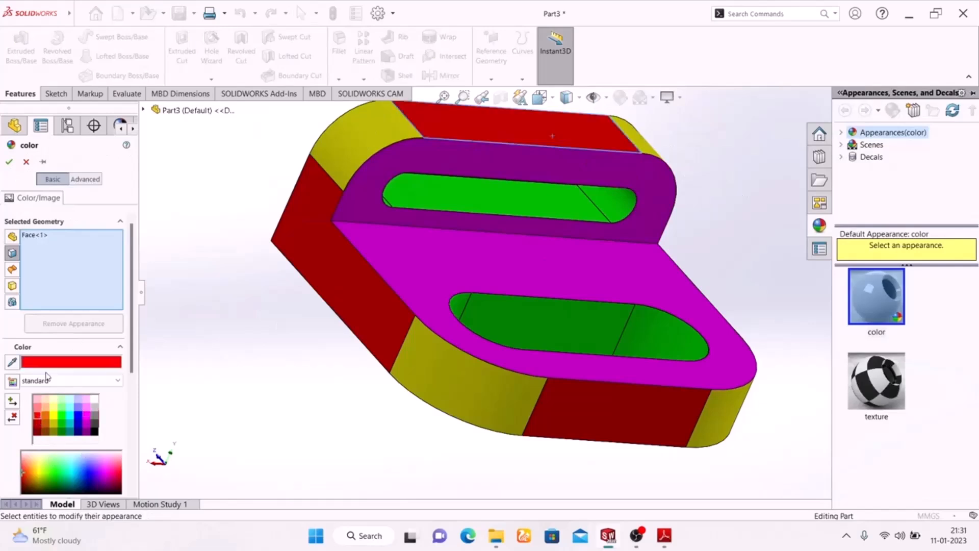
left_click(8, 163)
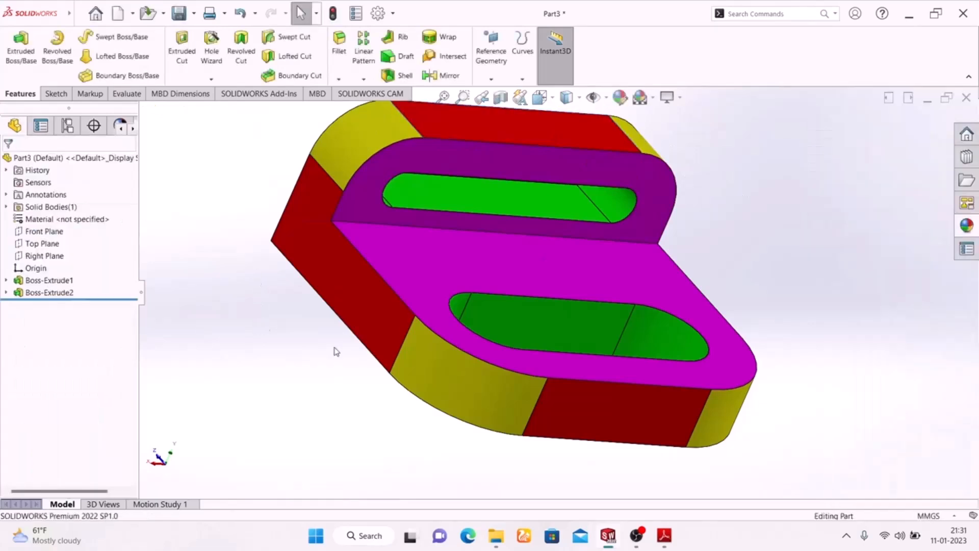
Step: Change the scene behind the colored bracket to a plain white background
middle_click_drag(295, 302, 277, 393)
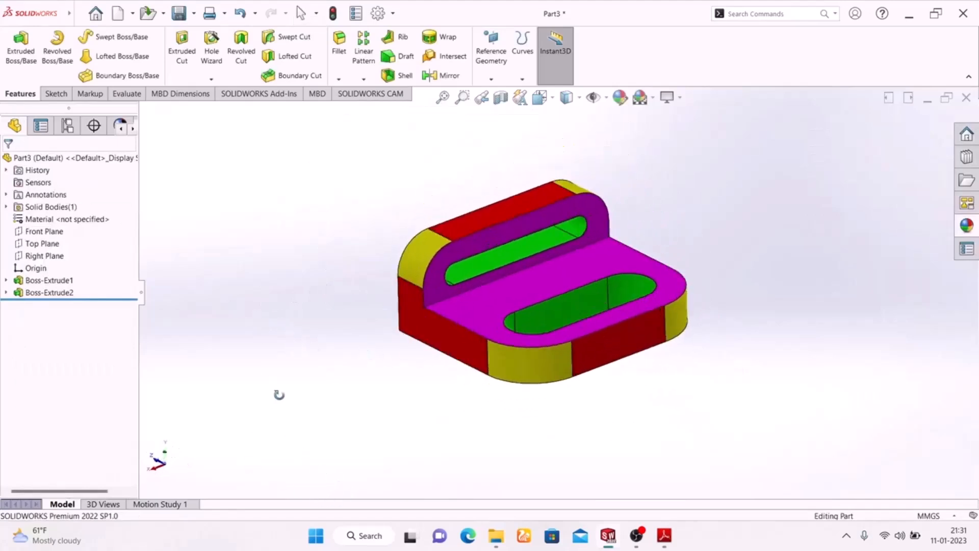
left_click(649, 103)
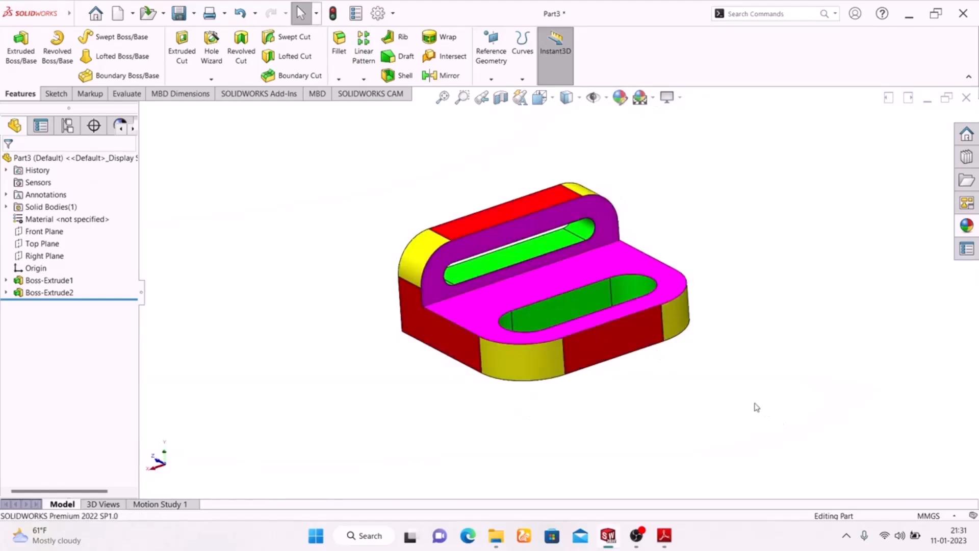
middle_click_drag(749, 391, 751, 414)
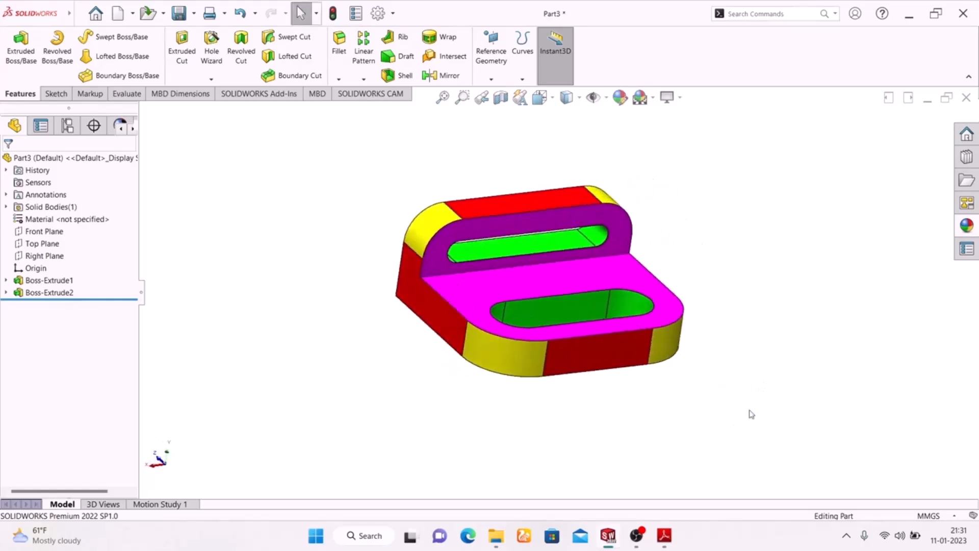
Step: Preview the bracket with RealView Graphics turned on and switch the effect back off
left_click(668, 97)
left_click(686, 117)
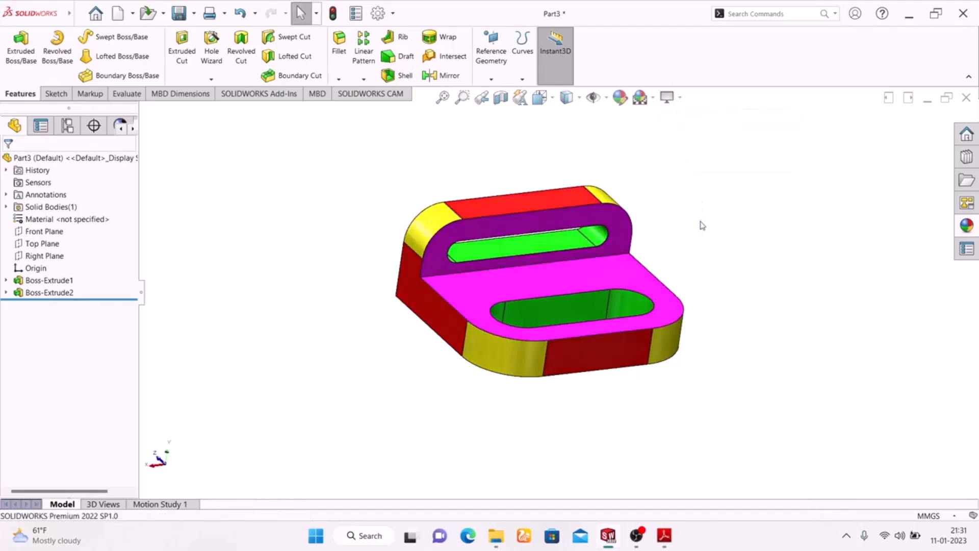
middle_click_drag(703, 233, 645, 320)
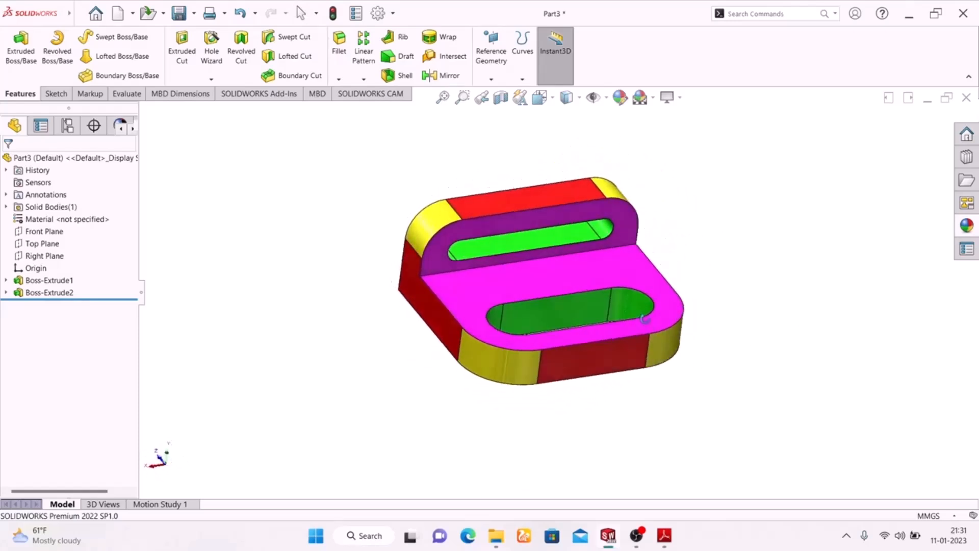
key("Escape")
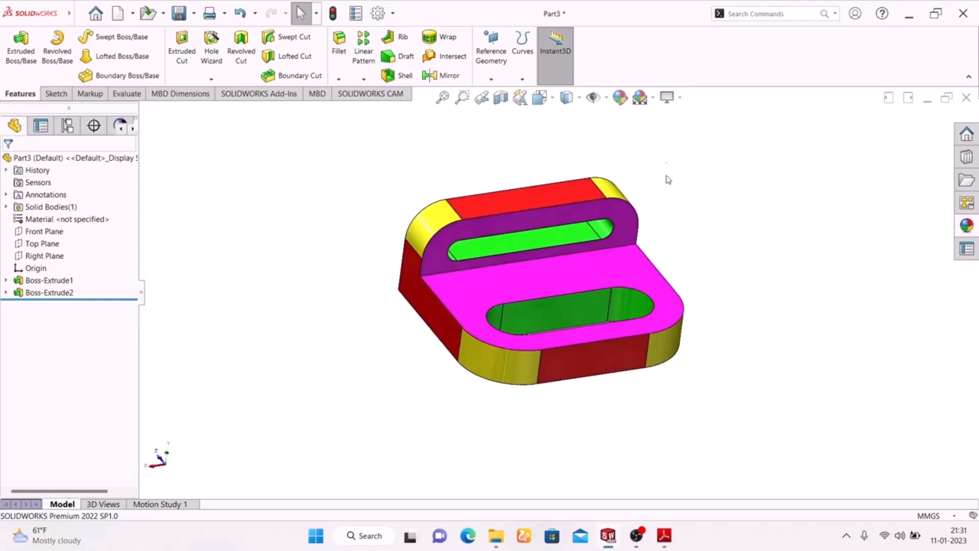
left_click(680, 98)
left_click(685, 116)
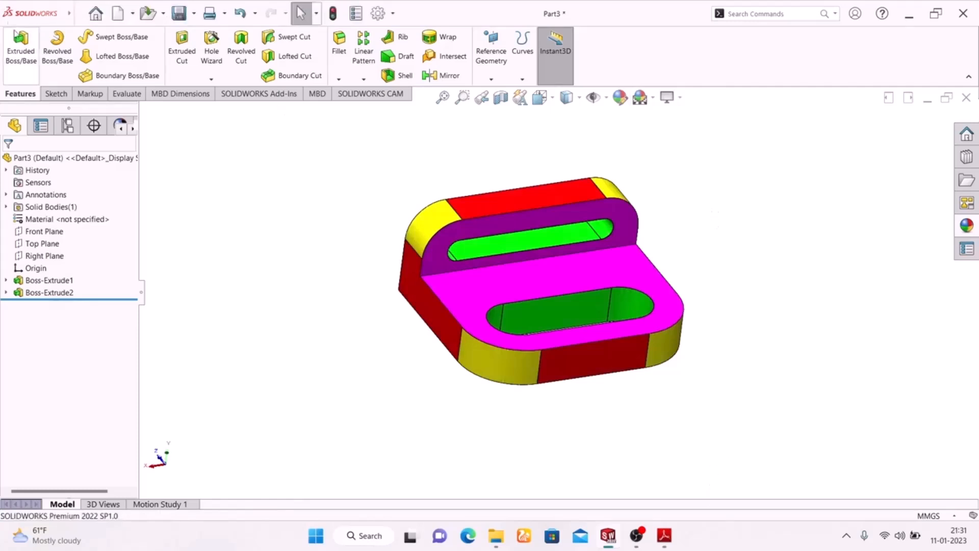
Step: Open the Welcome window with the options for creating a new document
left_click(95, 15)
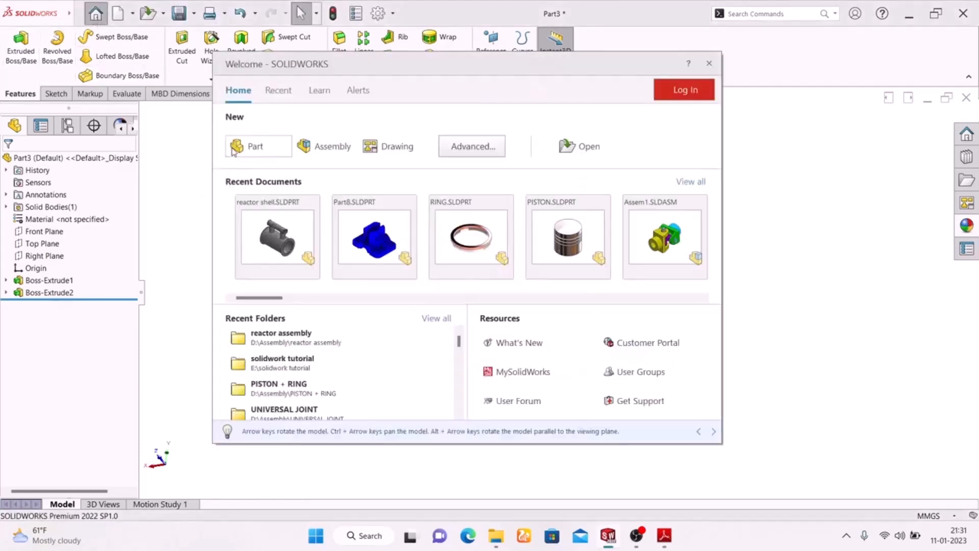